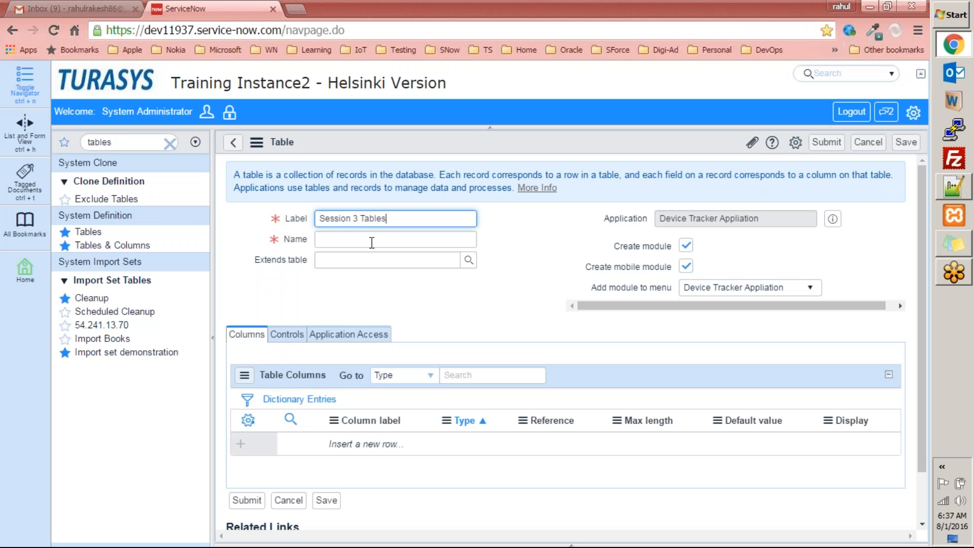
Label the new table 'My Expenses' so its name auto-fills as x_25489_sn_dta_my_expenses
{"action": "key", "text": "ctrl+a"}
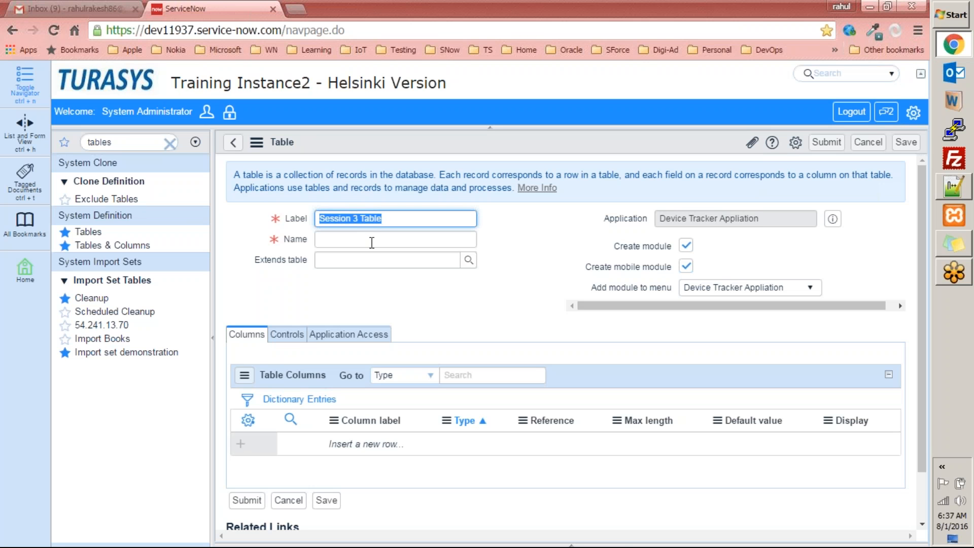
{"action": "type", "text": "My Expern"}
{"action": "key", "text": "BackSpace"}
{"action": "key", "text": "BackSpace"}
{"action": "type", "text": "nses"}
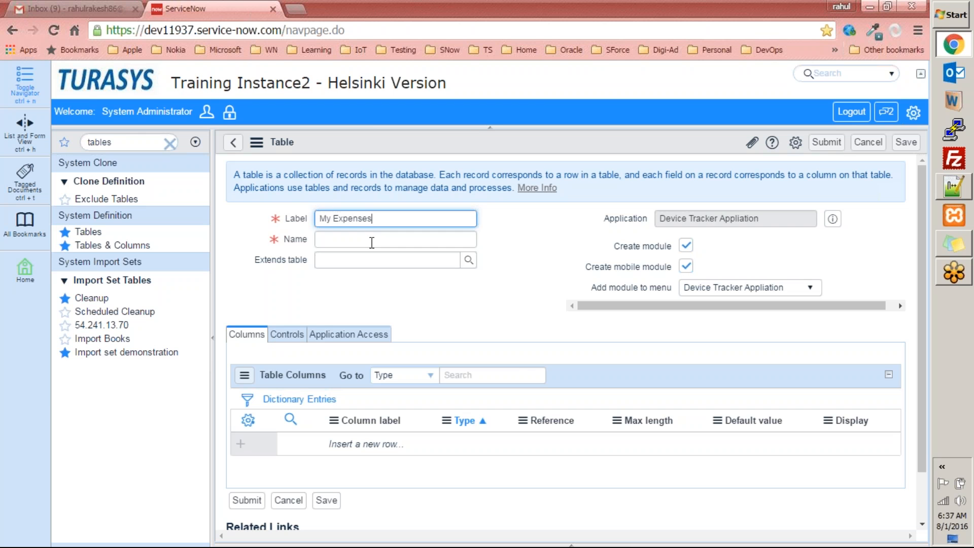
{"action": "key", "text": "Tab"}
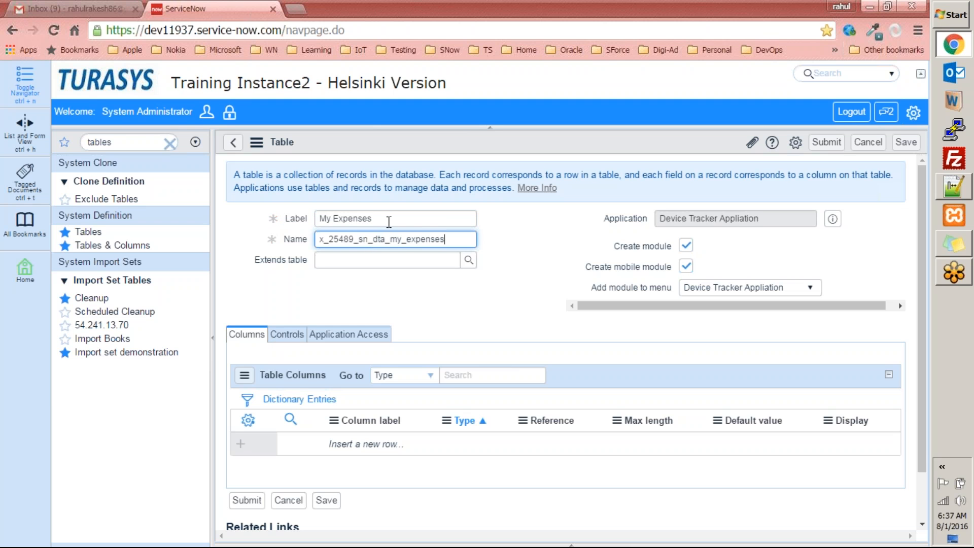
Highlight the My Expenses label and the generated name x_25489_sn_dta_my_expenses to review them
{"action": "left_click_drag", "start_coordinate": [380, 219], "coordinate": [294, 223]}
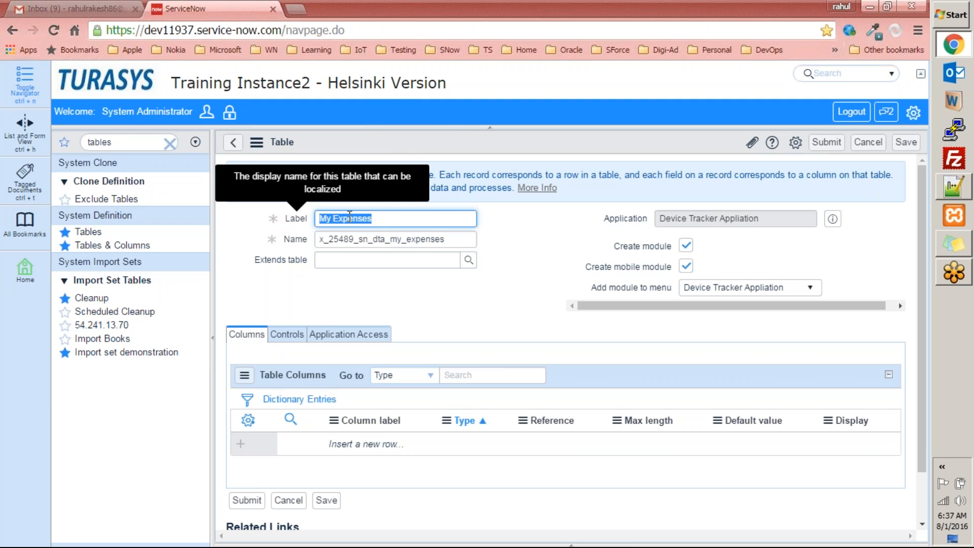
{"action": "left_click_drag", "start_coordinate": [447, 241], "coordinate": [291, 241]}
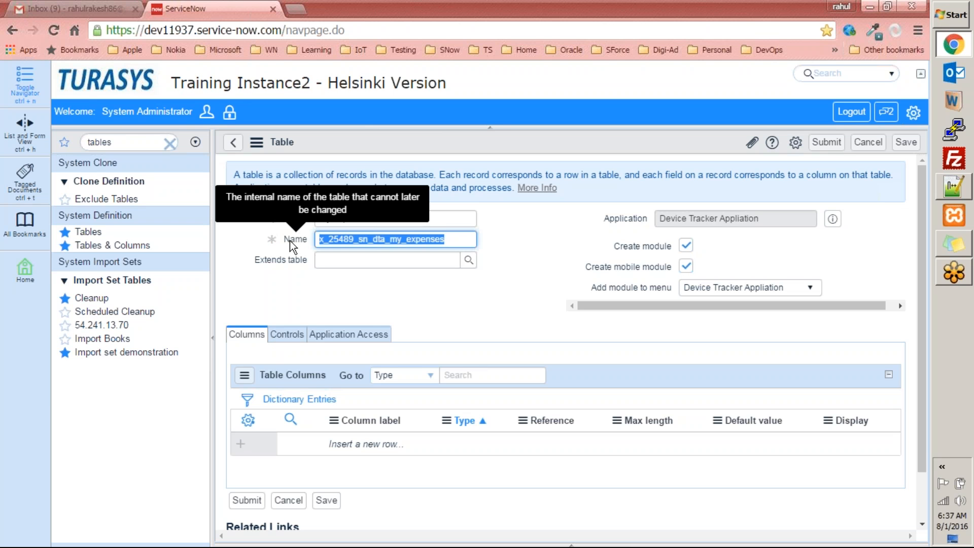
{"action": "left_click", "coordinate": [590, 249]}
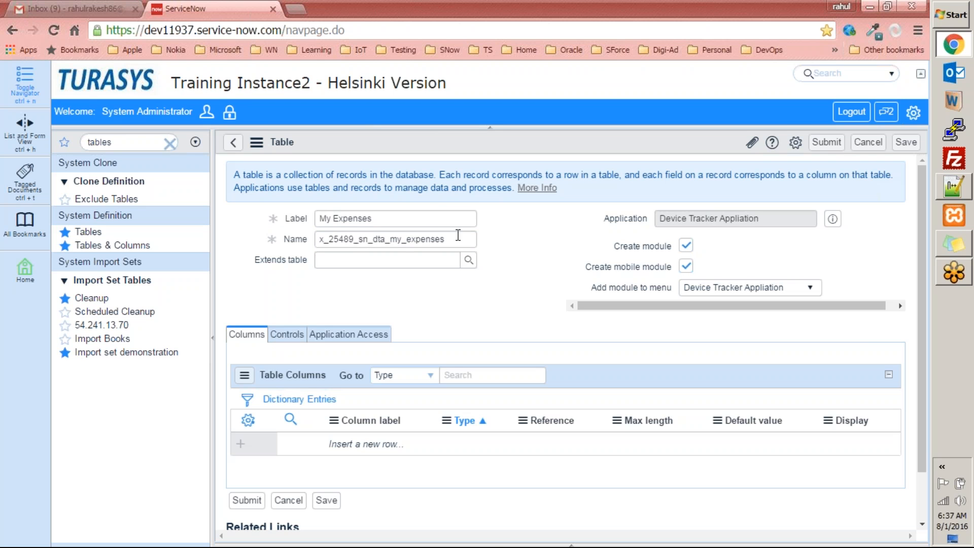
{"action": "left_click_drag", "start_coordinate": [458, 240], "coordinate": [289, 229]}
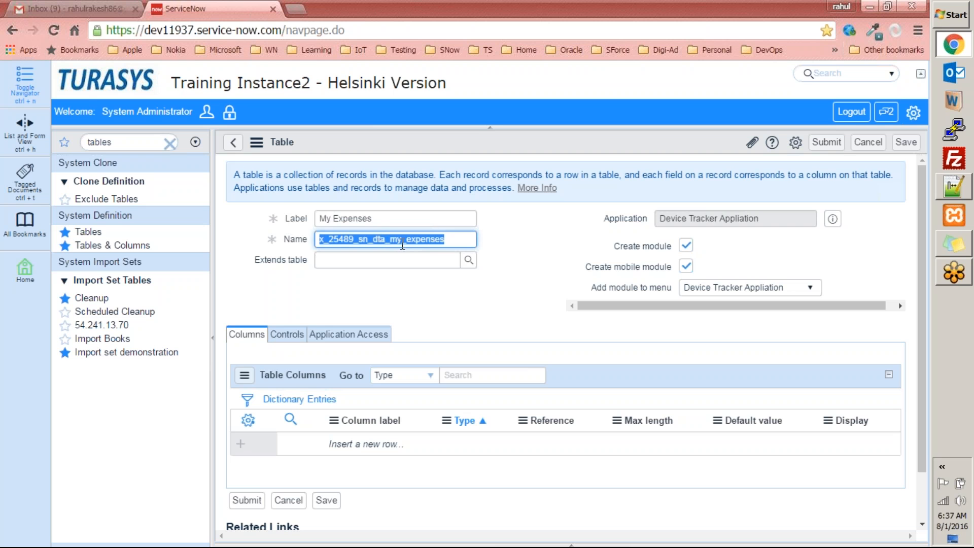
Change the application scope to Global from the settings panel and leave the current form
{"action": "left_click", "coordinate": [913, 113]}
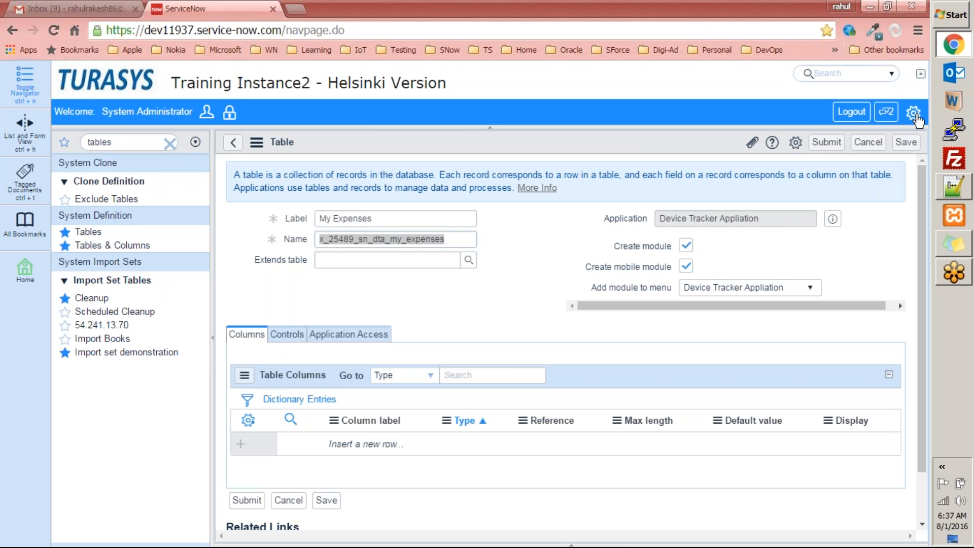
{"action": "left_click_drag", "start_coordinate": [912, 273], "coordinate": [931, 433]}
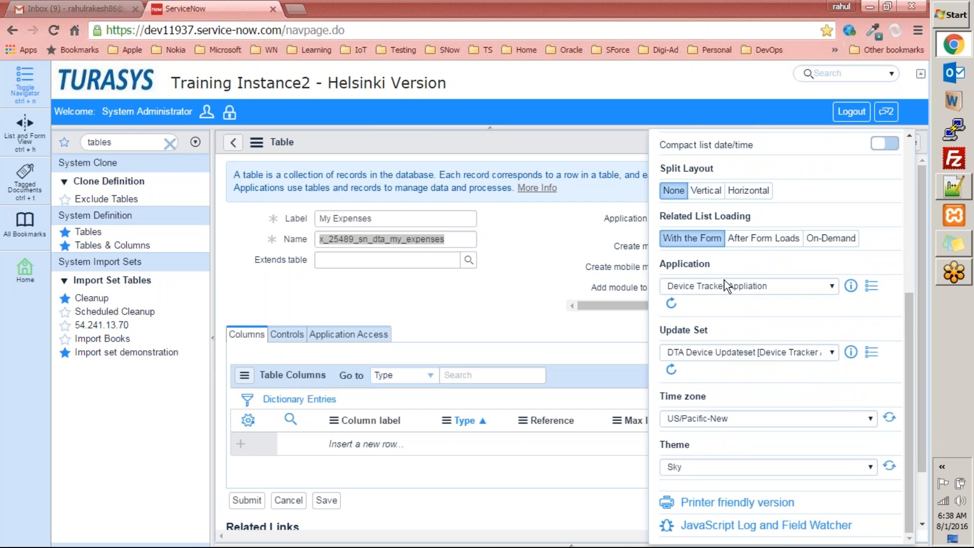
{"action": "left_click", "coordinate": [783, 292]}
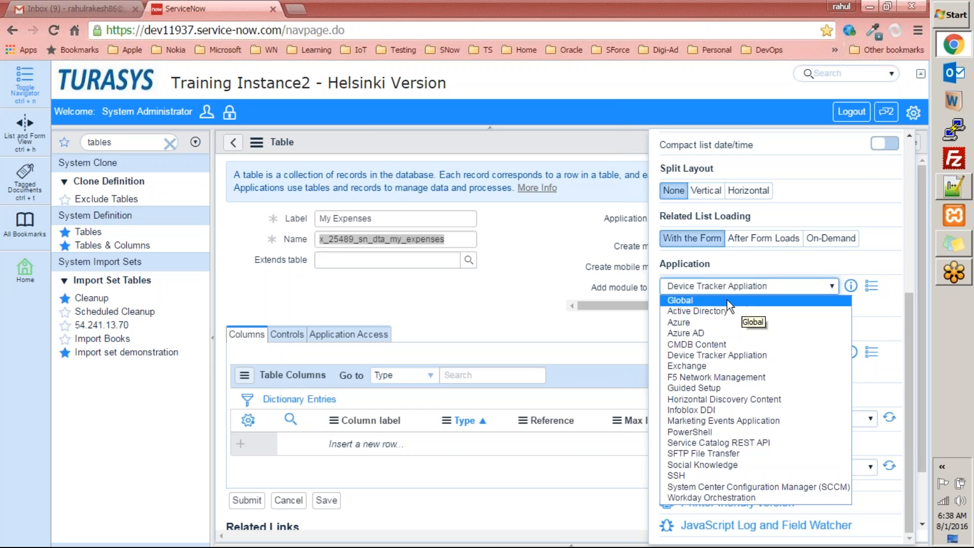
{"action": "left_click", "coordinate": [702, 300]}
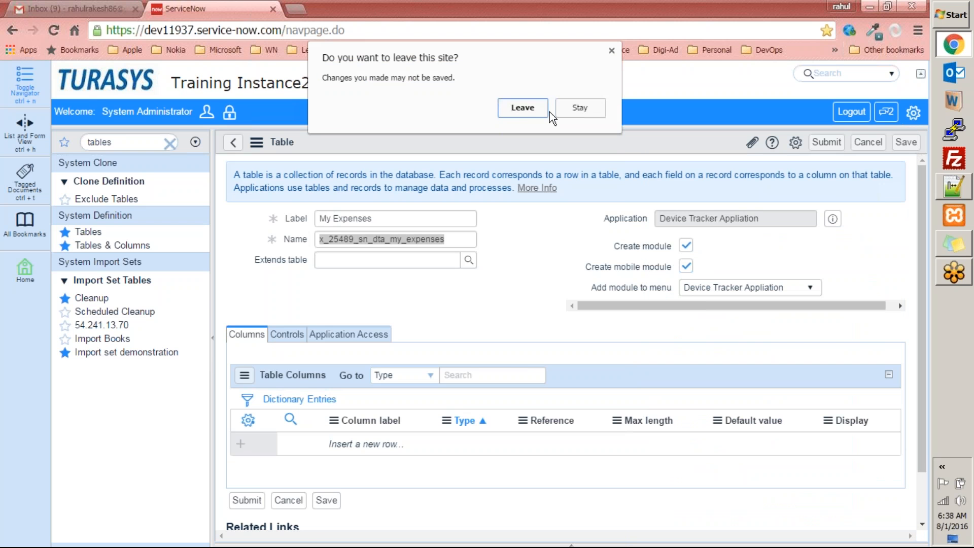
{"action": "left_click", "coordinate": [520, 106]}
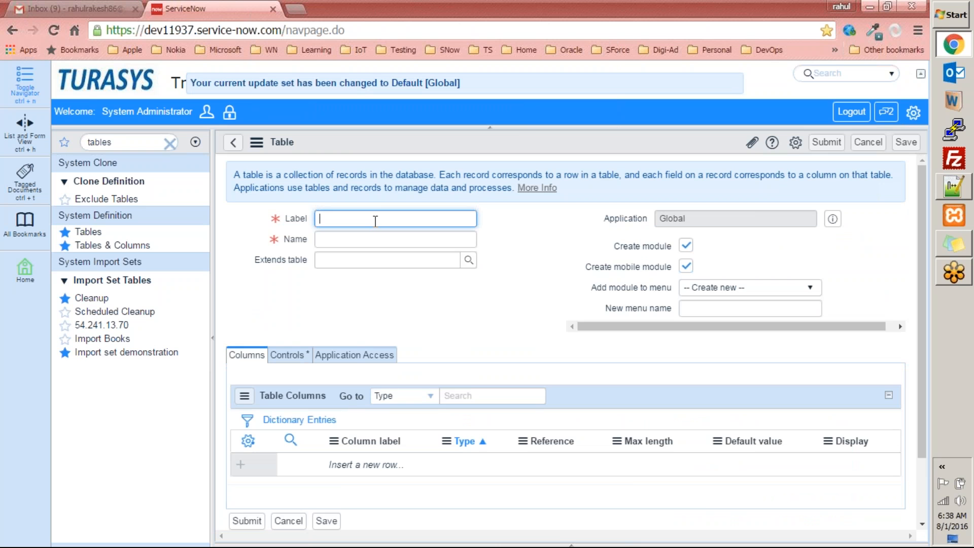
Enter label 'My Expenses' so the name becomes u_my_expenses, noting its u_ prefix
{"action": "type", "text": "My "}
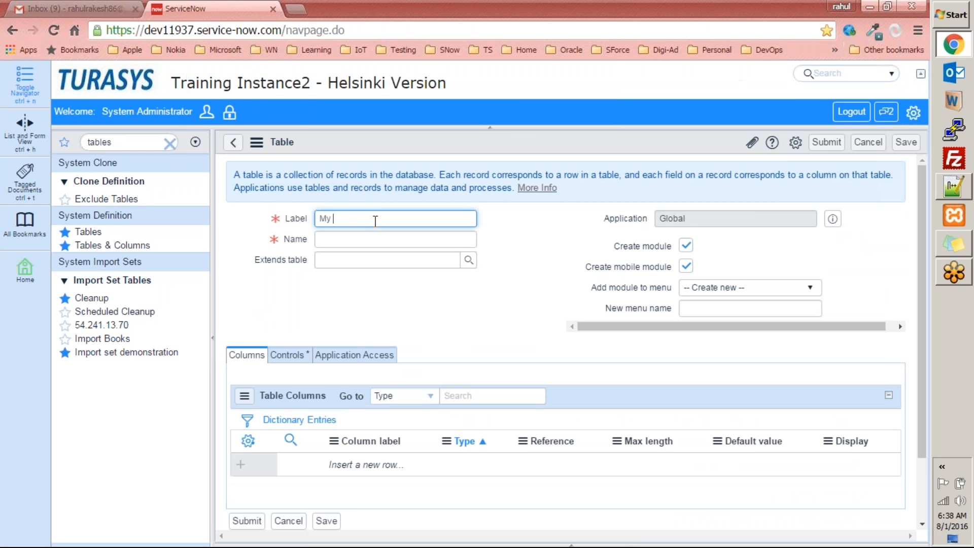
{"action": "type", "text": "Expenses"}
{"action": "key", "text": "Tab"}
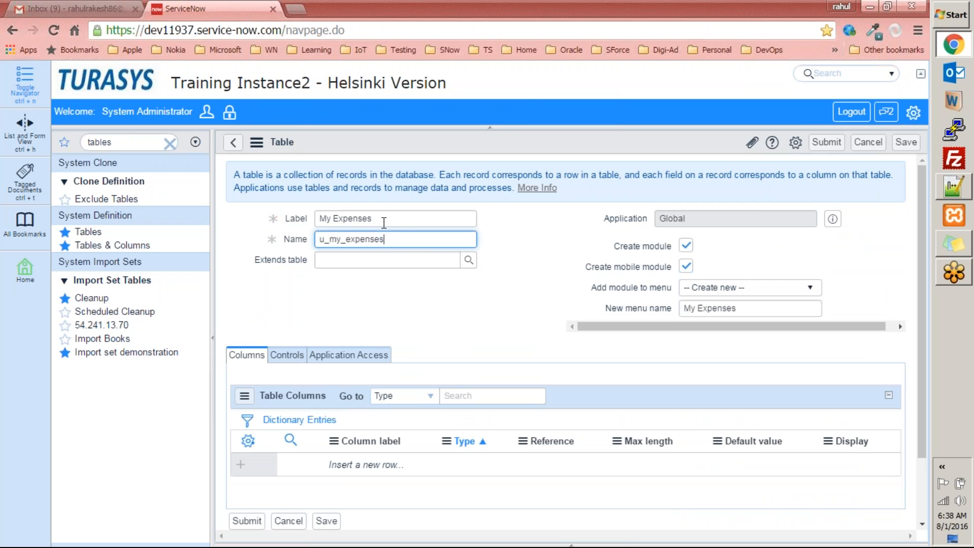
{"action": "left_click", "coordinate": [400, 217]}
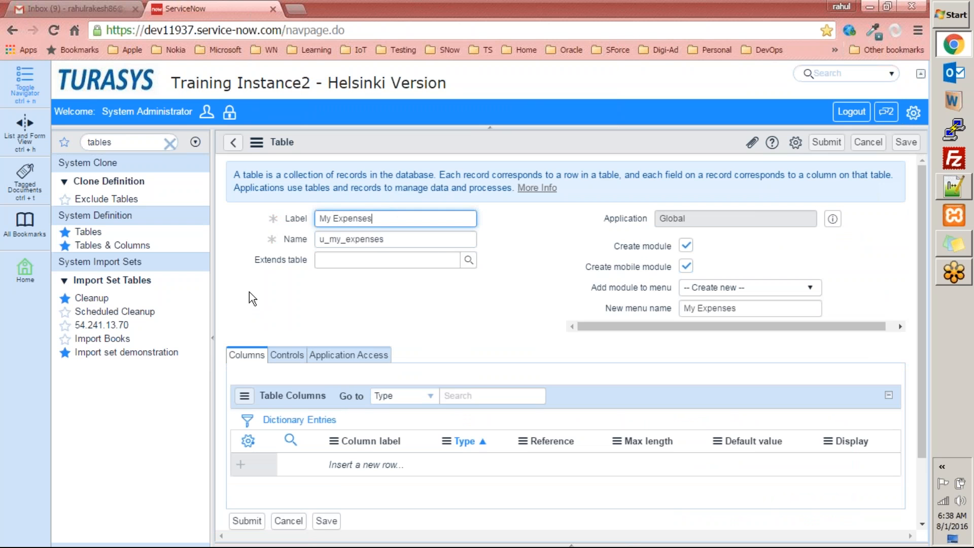
{"action": "left_click_drag", "start_coordinate": [333, 242], "coordinate": [317, 238]}
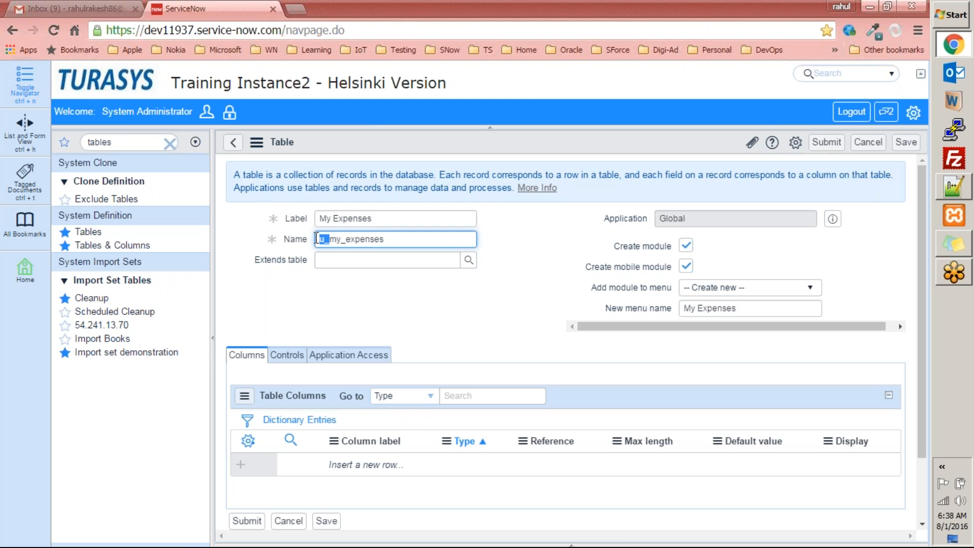
{"action": "left_click", "coordinate": [543, 240]}
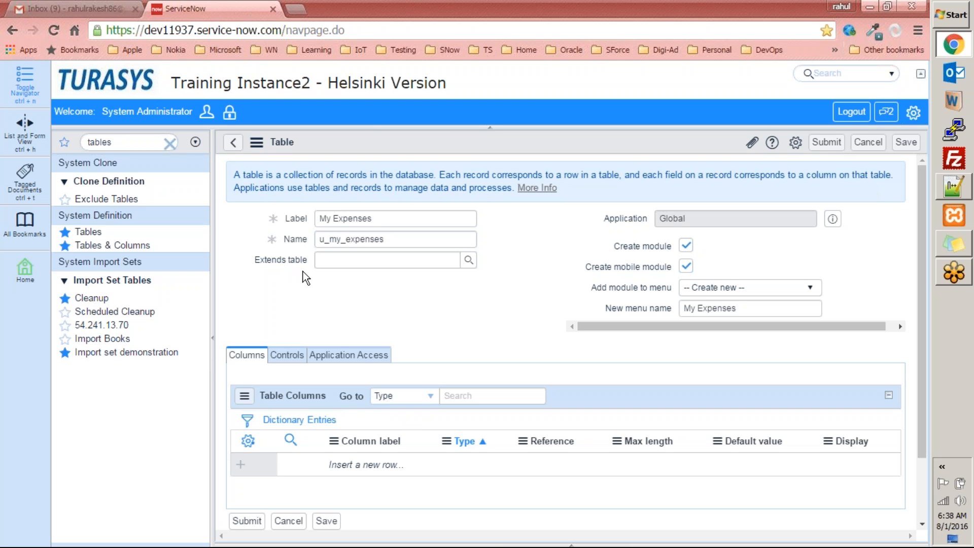
{"action": "left_click", "coordinate": [955, 188]}
Delete all the table-name notes in Notepad++ and go back to the ServiceNow form
{"action": "key", "text": "End"}
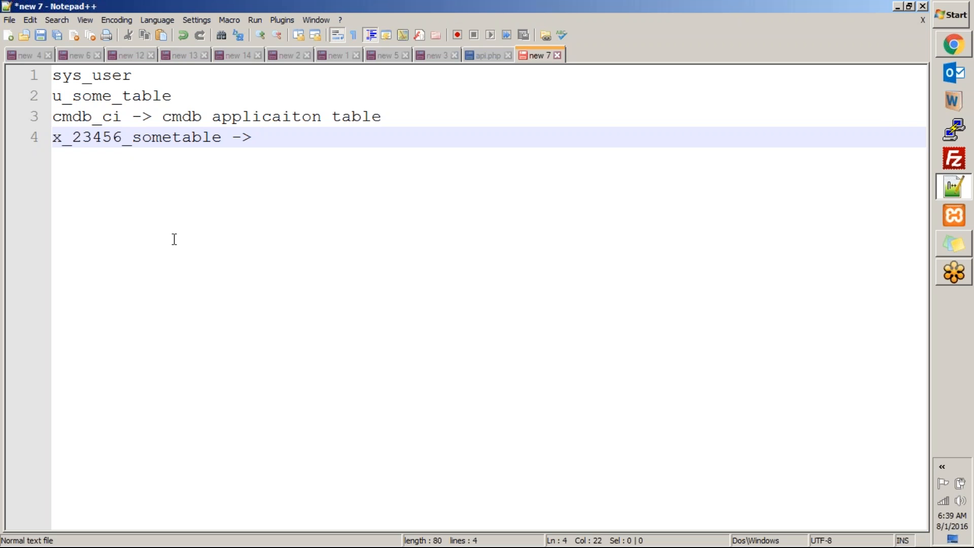
{"action": "key", "text": "ctrl+a"}
{"action": "key", "text": "Delete"}
{"action": "key", "text": "alt+Tab"}
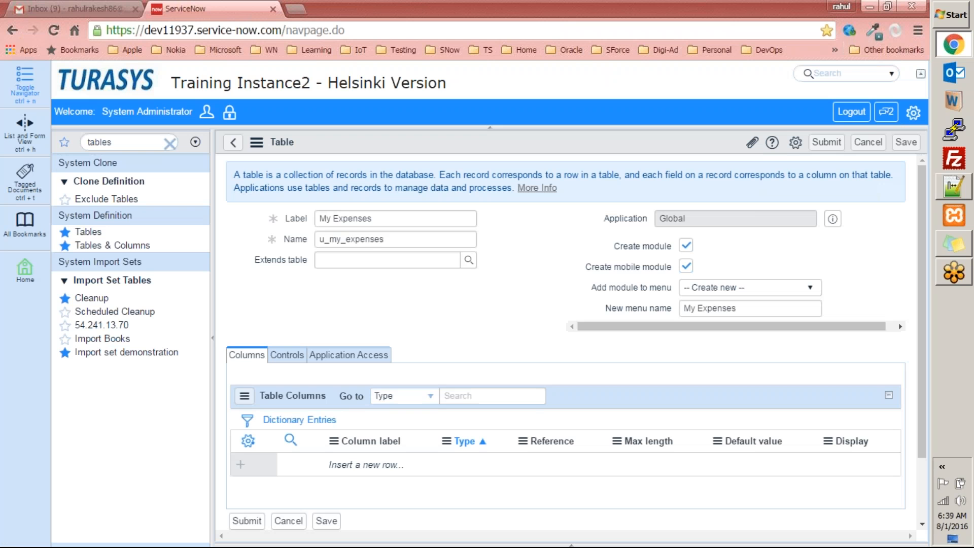
Set the Extends table to Task by searching the Tables lookup for 'task'
{"action": "left_click", "coordinate": [467, 266]}
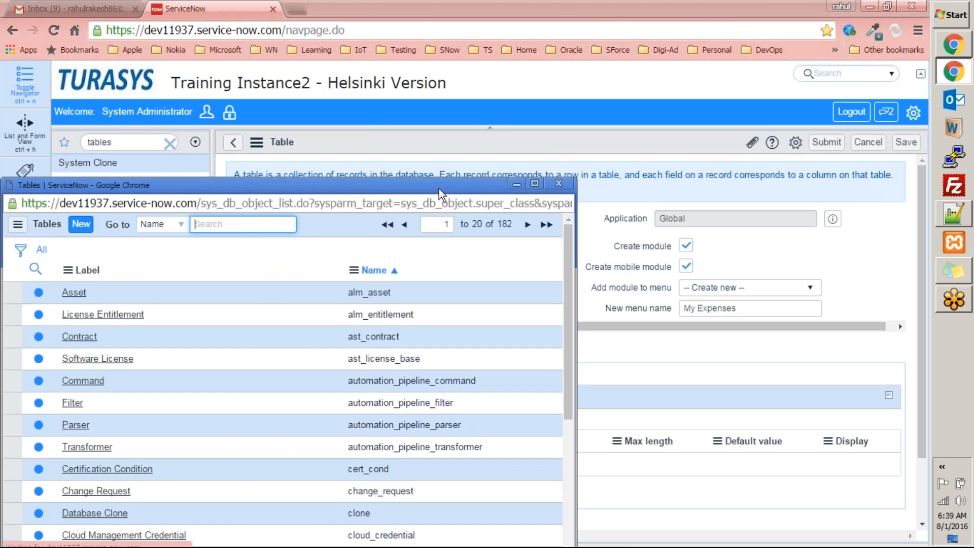
{"action": "left_click_drag", "start_coordinate": [474, 150], "coordinate": [489, 125]}
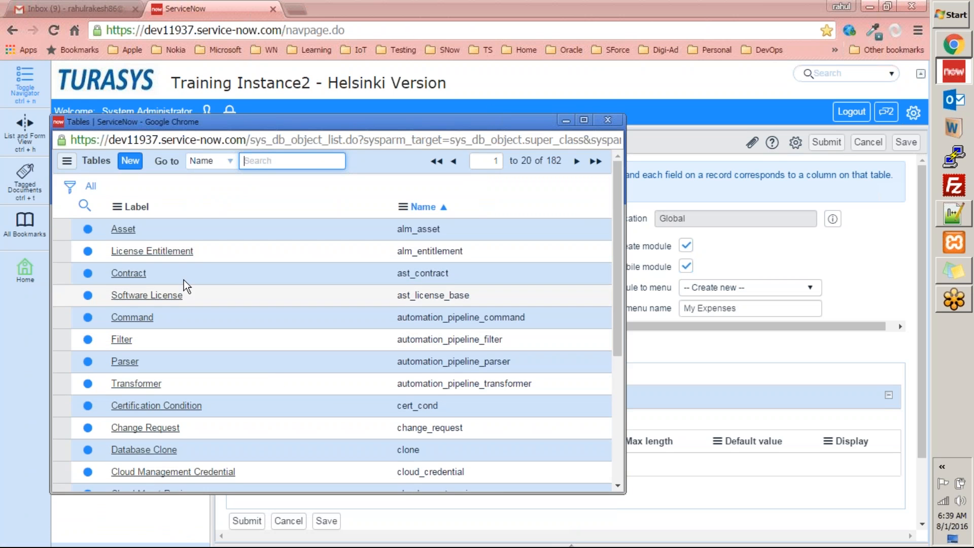
{"action": "scroll", "coordinate": [203, 267], "scroll_direction": "down", "scroll_amount": 3}
{"action": "scroll", "coordinate": [203, 267], "scroll_direction": "up", "scroll_amount": 4}
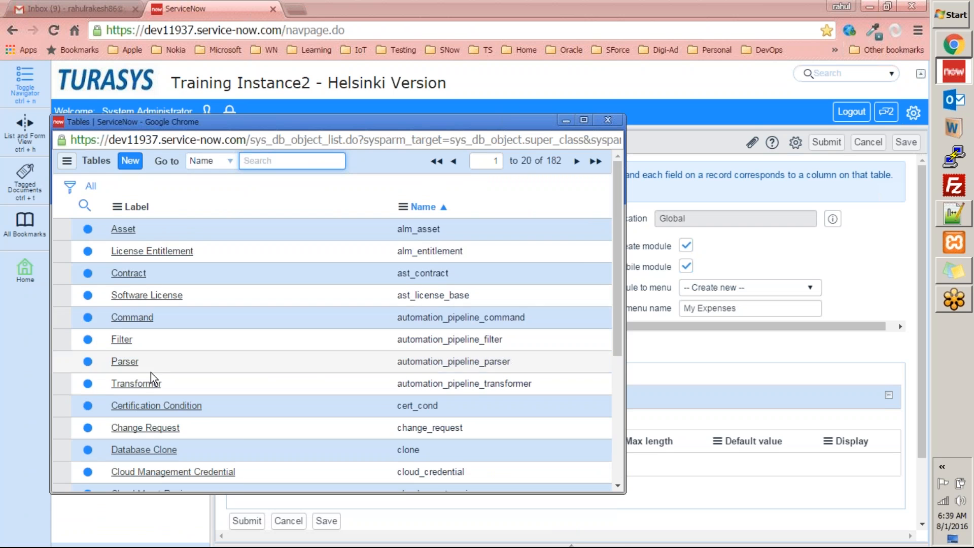
{"action": "left_click", "coordinate": [609, 120]}
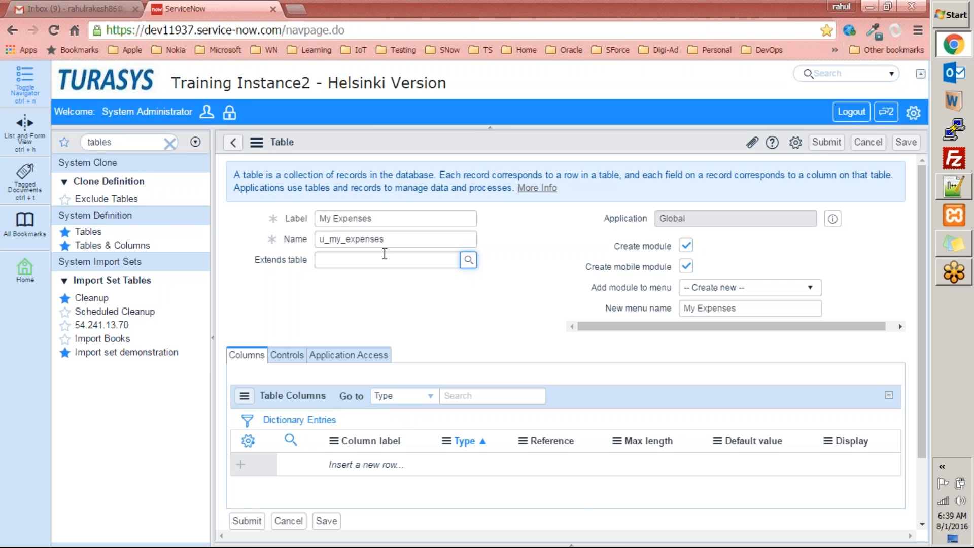
{"action": "left_click", "coordinate": [468, 260]}
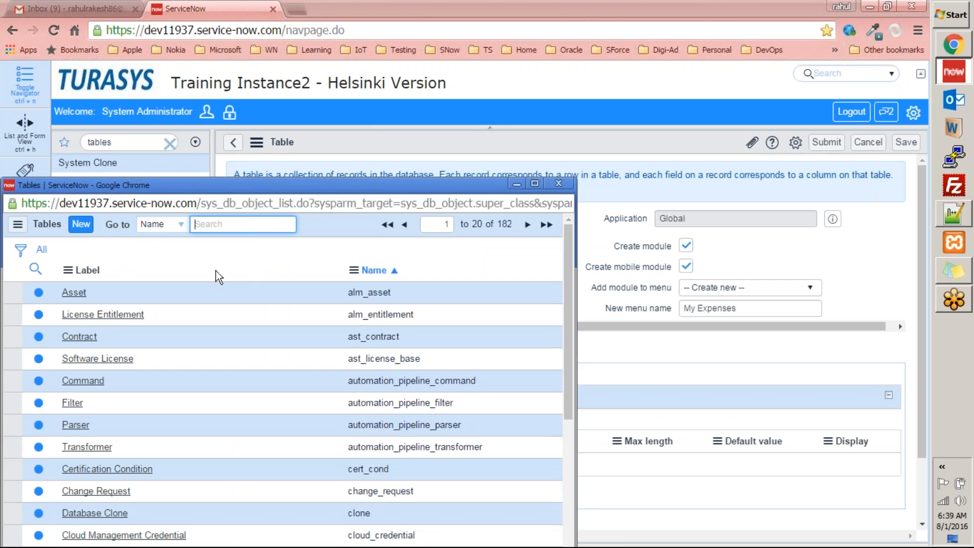
{"action": "type", "text": "task"}
{"action": "key", "text": "Return"}
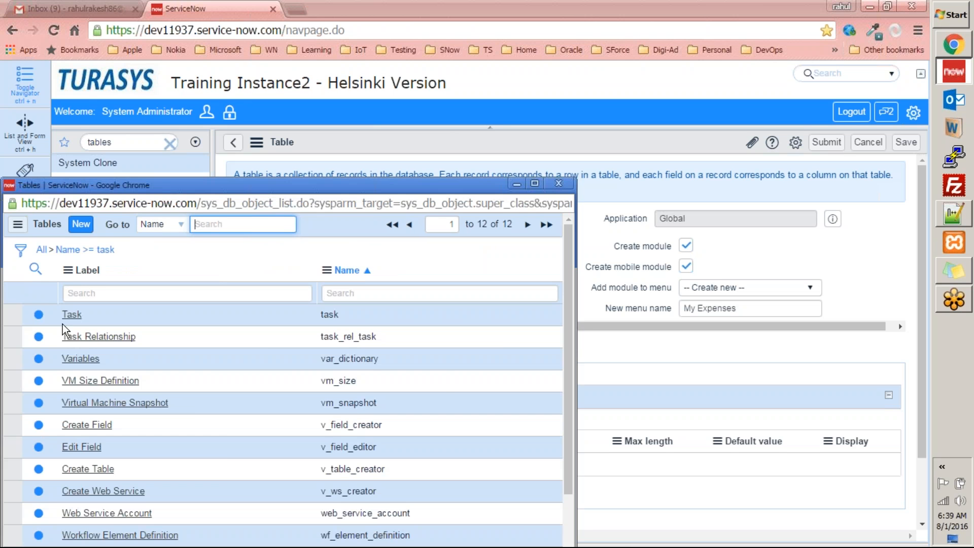
{"action": "left_click", "coordinate": [72, 314]}
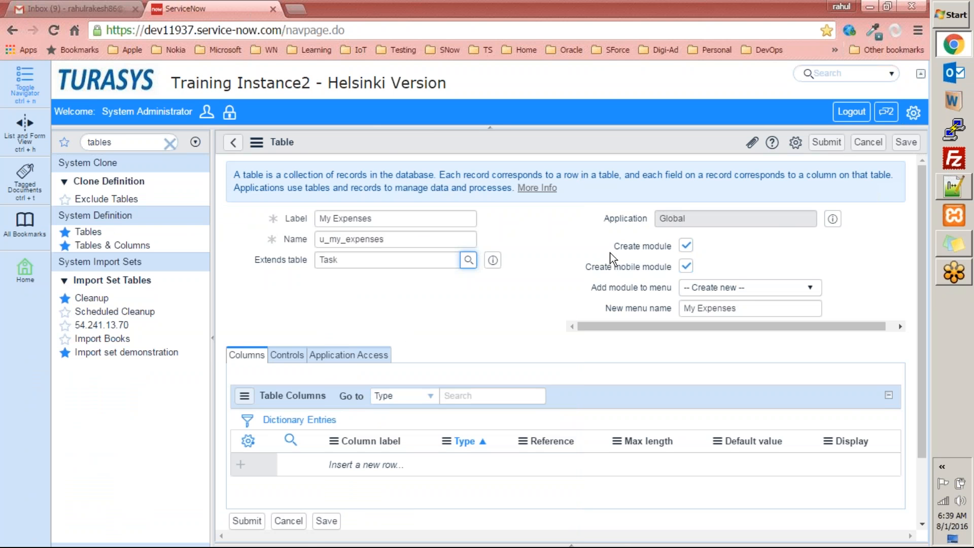
Clear the proposed menu name and turn off Create module for the table
{"action": "left_click", "coordinate": [554, 288]}
{"action": "scroll", "coordinate": [769, 267], "scroll_direction": "down", "scroll_amount": 2}
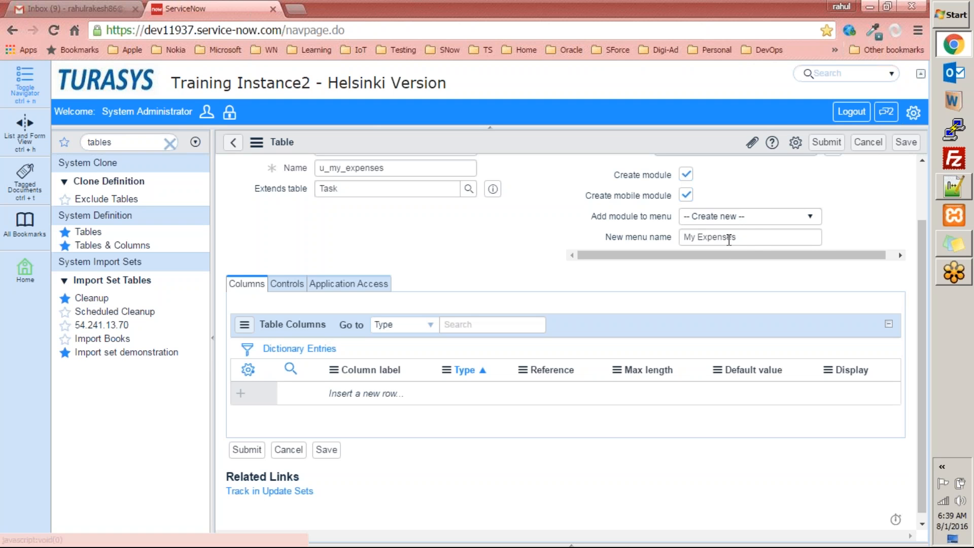
{"action": "left_click_drag", "start_coordinate": [757, 237], "coordinate": [656, 229]}
{"action": "key", "text": "BackSpace"}
{"action": "scroll", "coordinate": [623, 215], "scroll_direction": "up", "scroll_amount": 2}
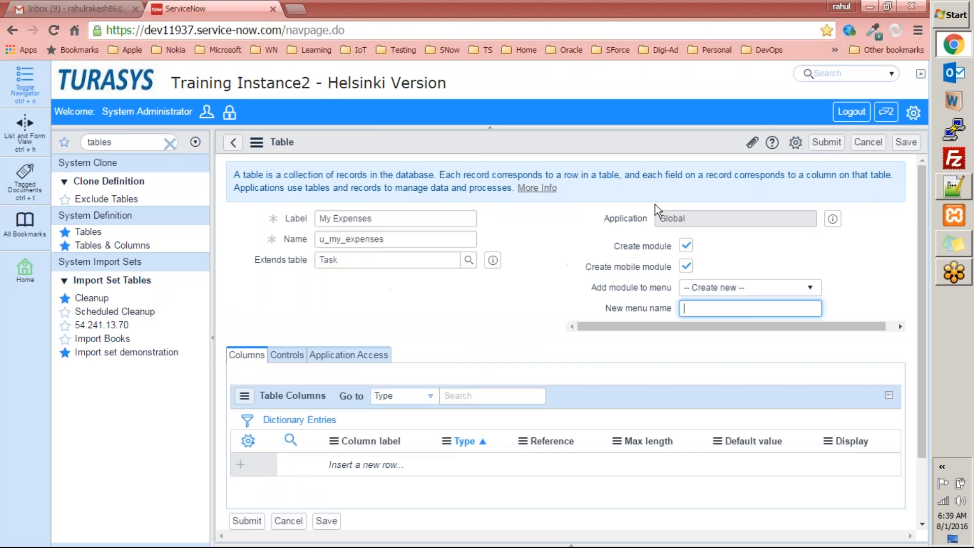
{"action": "left_click", "coordinate": [686, 246]}
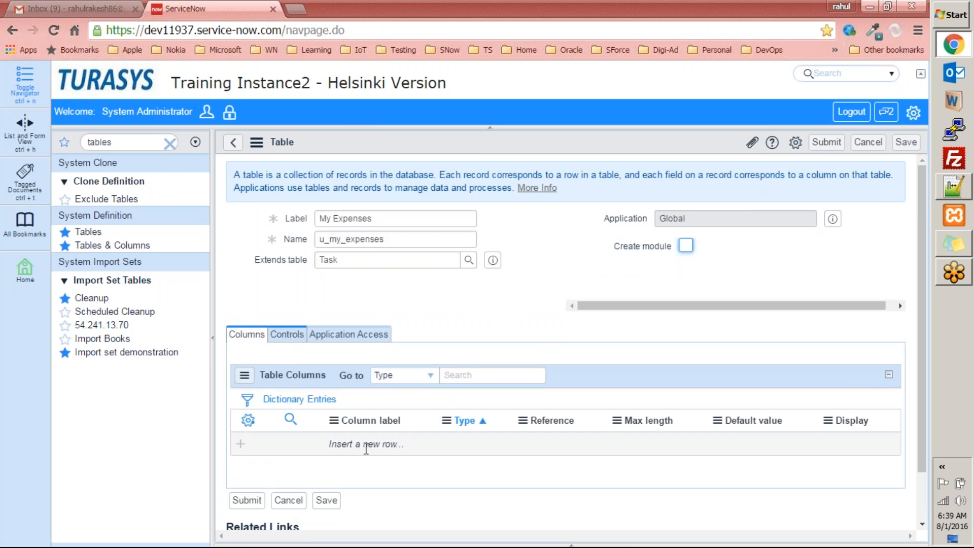
Look over the Controls and Application Access tabs, then cancel the unsaved table form
{"action": "scroll", "coordinate": [368, 446], "scroll_direction": "down", "scroll_amount": 1}
{"action": "left_click", "coordinate": [288, 278]}
{"action": "left_click", "coordinate": [354, 279]}
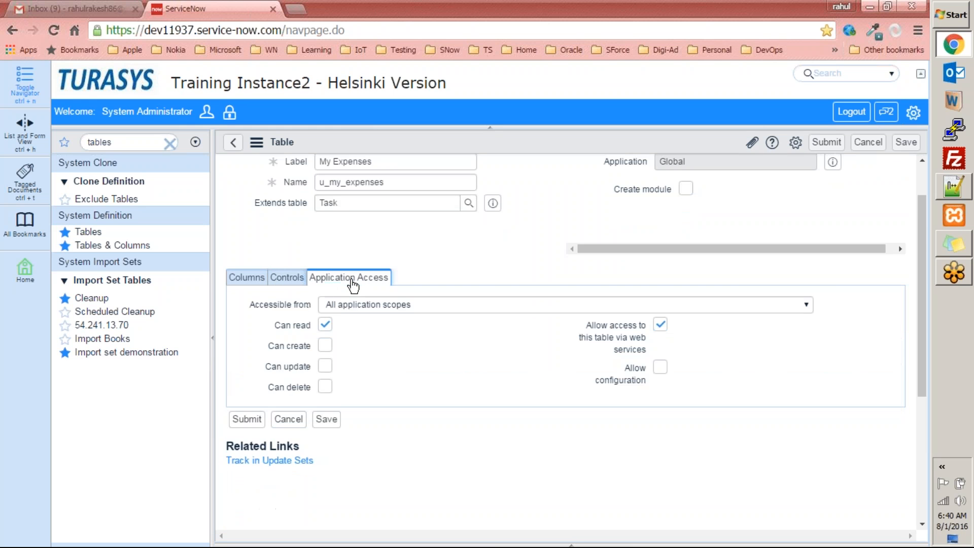
{"action": "left_click", "coordinate": [250, 285]}
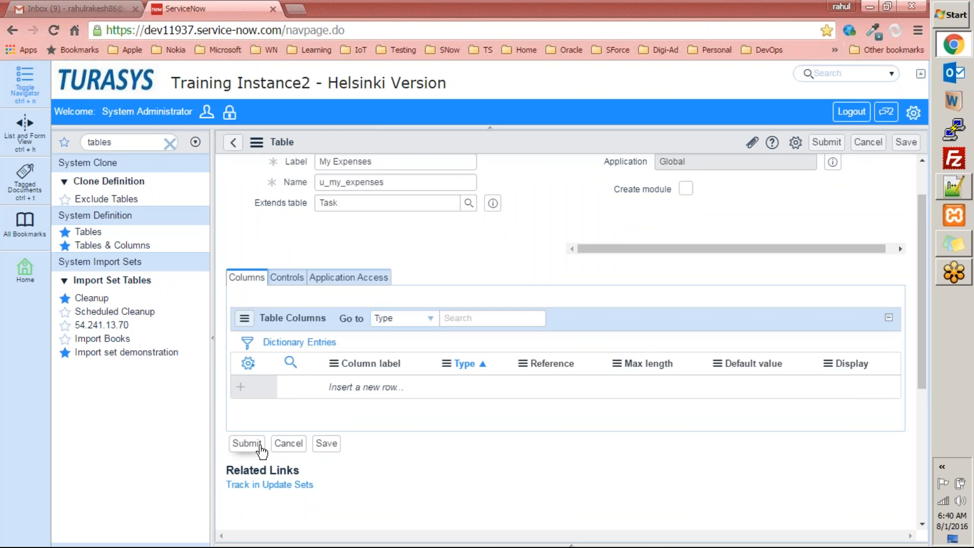
{"action": "scroll", "coordinate": [290, 393], "scroll_direction": "up", "scroll_amount": 1}
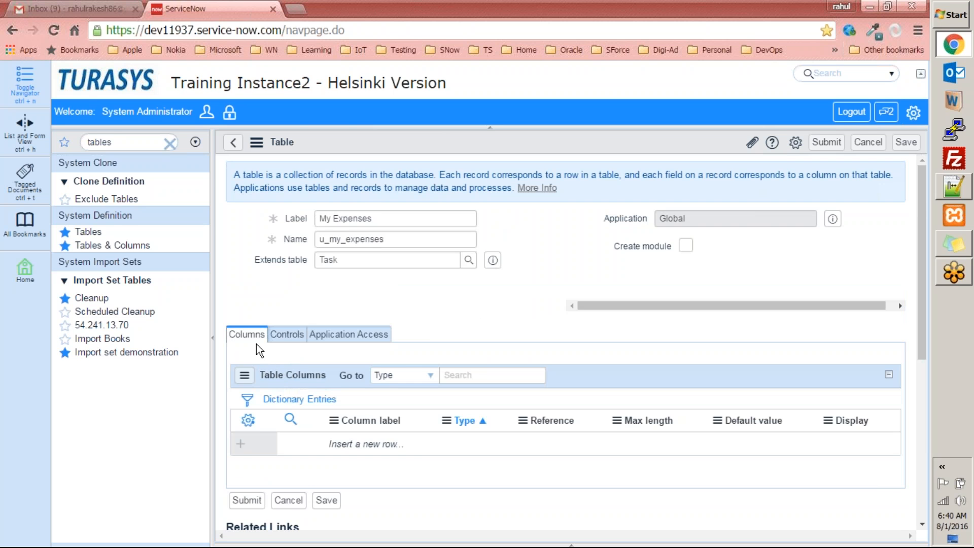
{"action": "scroll", "coordinate": [257, 344], "scroll_direction": "down", "scroll_amount": 3}
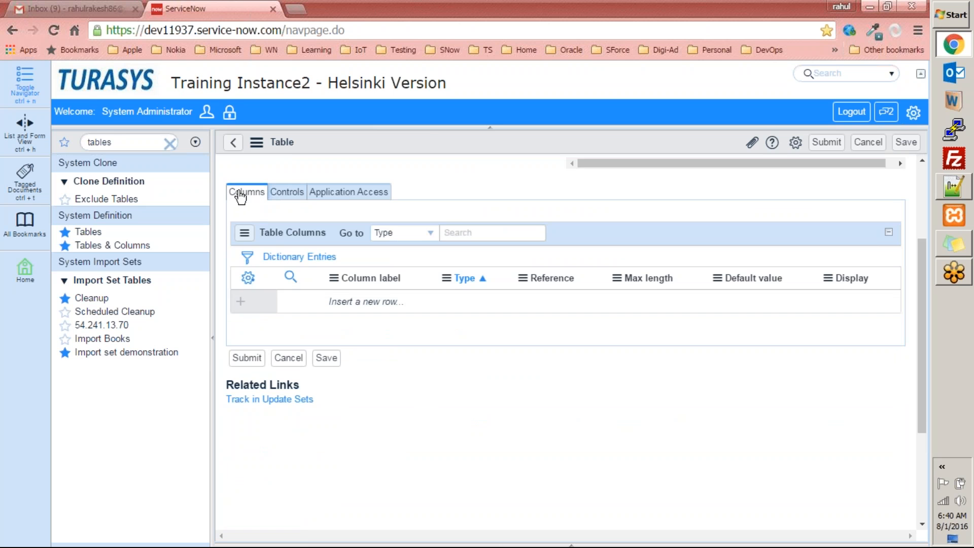
{"action": "left_click", "coordinate": [289, 362]}
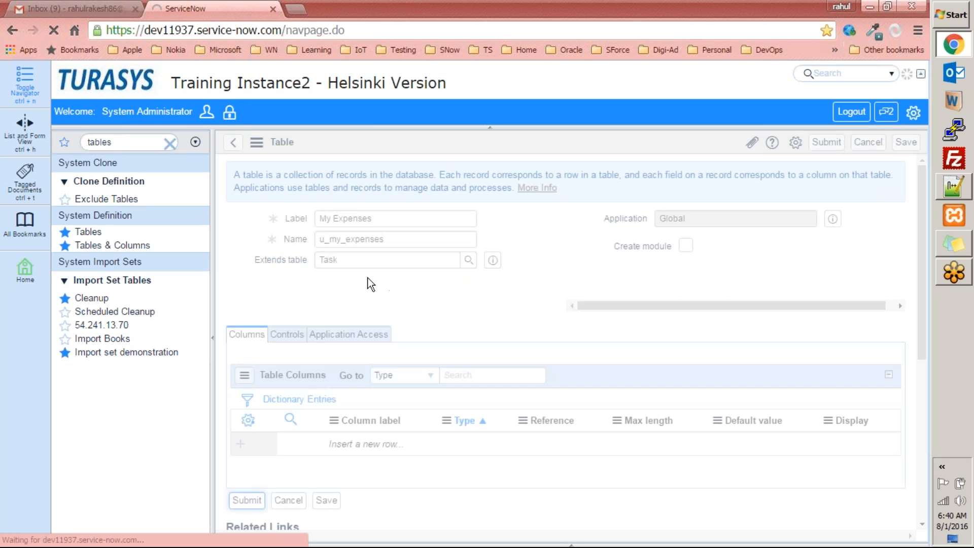
Search Tables by name 'my expense', then clear the filter and sort by Updated
{"action": "left_click", "coordinate": [94, 233]}
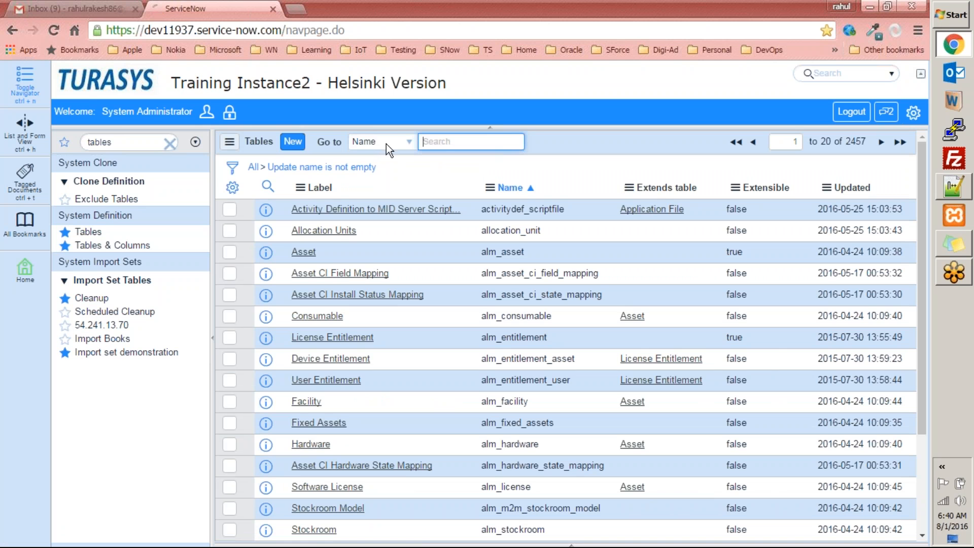
{"action": "type", "text": "my se"}
{"action": "key", "text": "BackSpace"}
{"action": "key", "text": "BackSpace"}
{"action": "type", "text": "expense"}
{"action": "key", "text": "Return"}
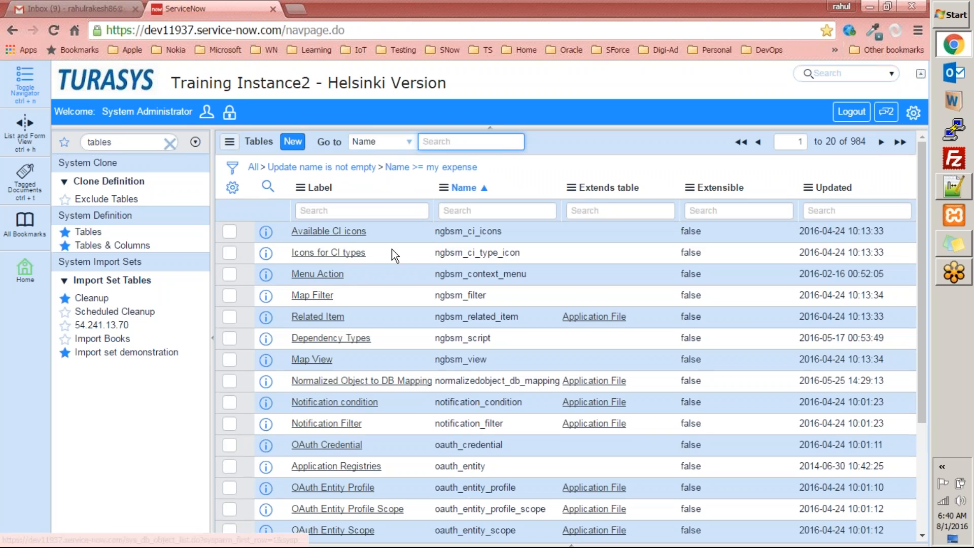
{"action": "left_click", "coordinate": [253, 167]}
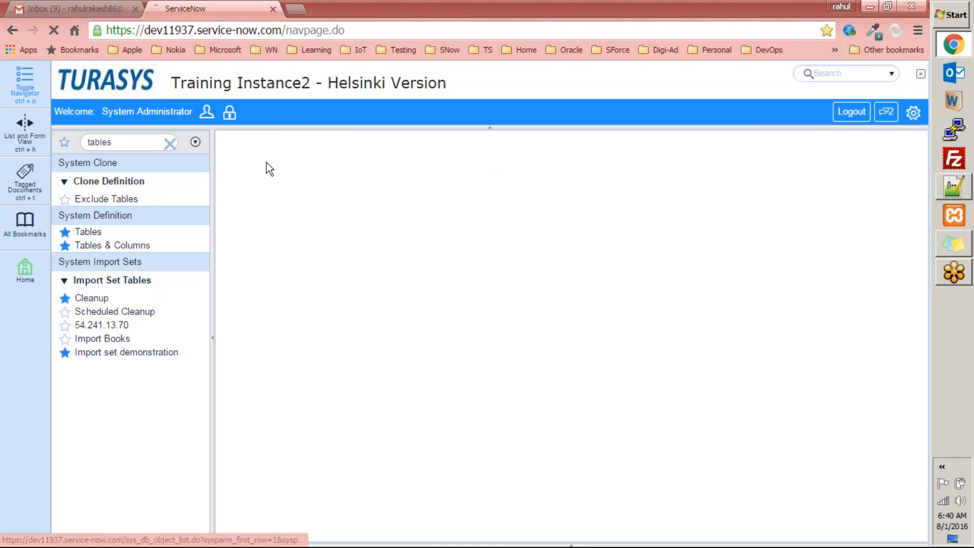
{"action": "left_click", "coordinate": [853, 187]}
Open the My Expenses table definition and inspect its Task parent table
{"action": "left_click", "coordinate": [331, 210]}
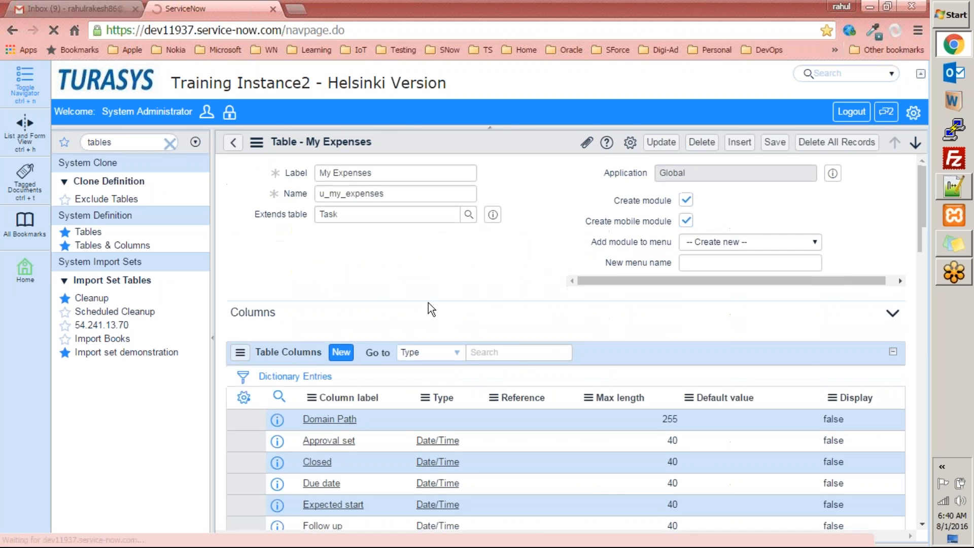
{"action": "mouse_move", "coordinate": [925, 248]}
{"action": "left_mouse_down"}
{"action": "mouse_move", "coordinate": [920, 359]}
{"action": "mouse_move", "coordinate": [924, 272]}
{"action": "mouse_move", "coordinate": [921, 285]}
{"action": "left_mouse_up"}
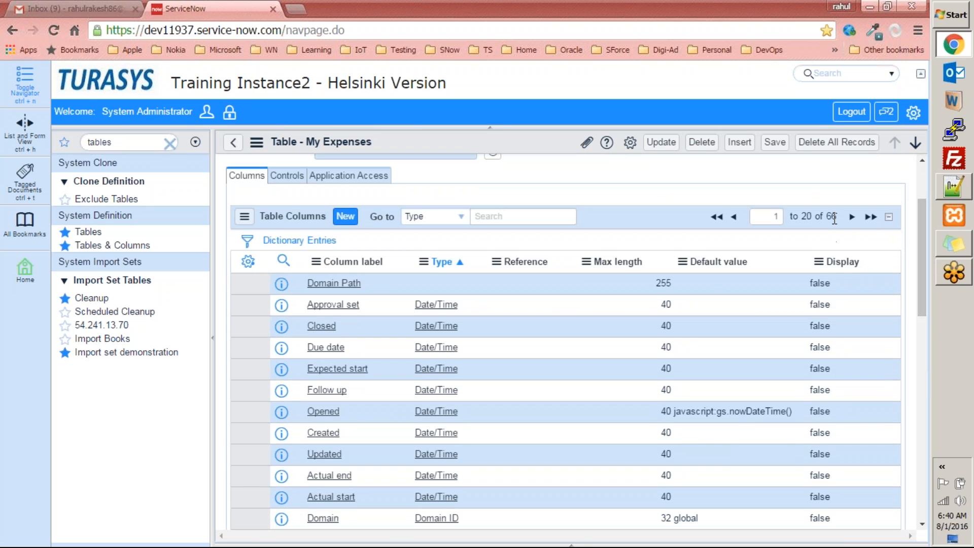
{"action": "scroll", "coordinate": [399, 255], "scroll_direction": "up", "scroll_amount": 3}
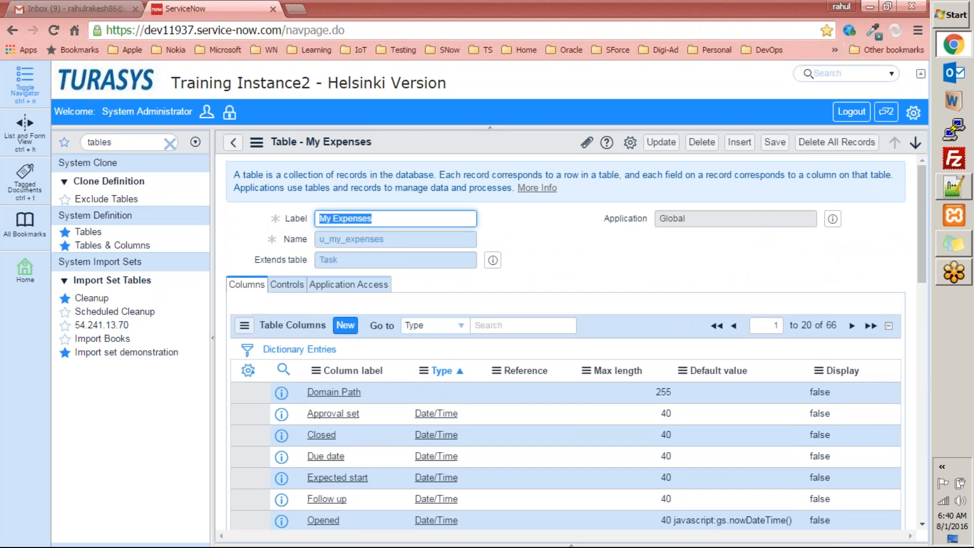
{"action": "scroll", "coordinate": [388, 219], "scroll_direction": "down", "scroll_amount": 5}
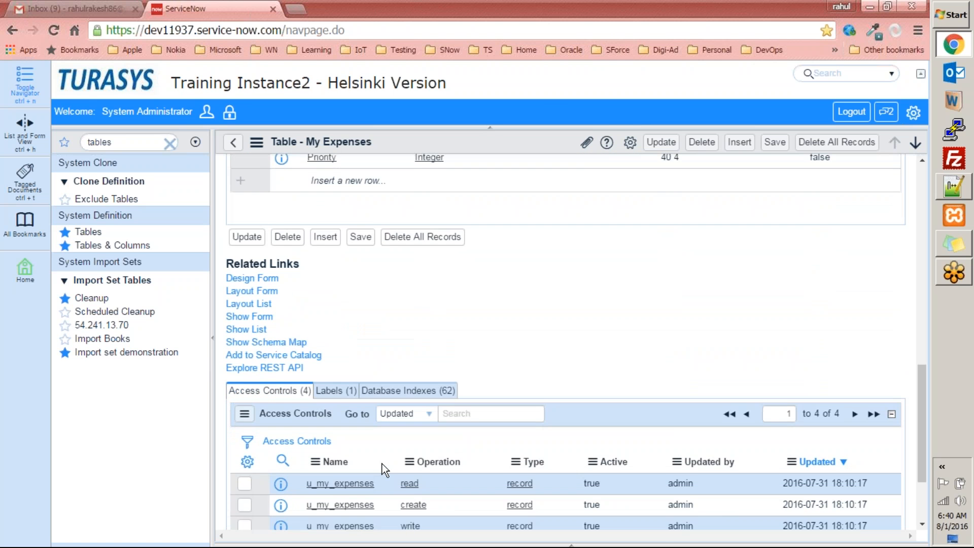
{"action": "scroll", "coordinate": [382, 464], "scroll_direction": "up", "scroll_amount": 10}
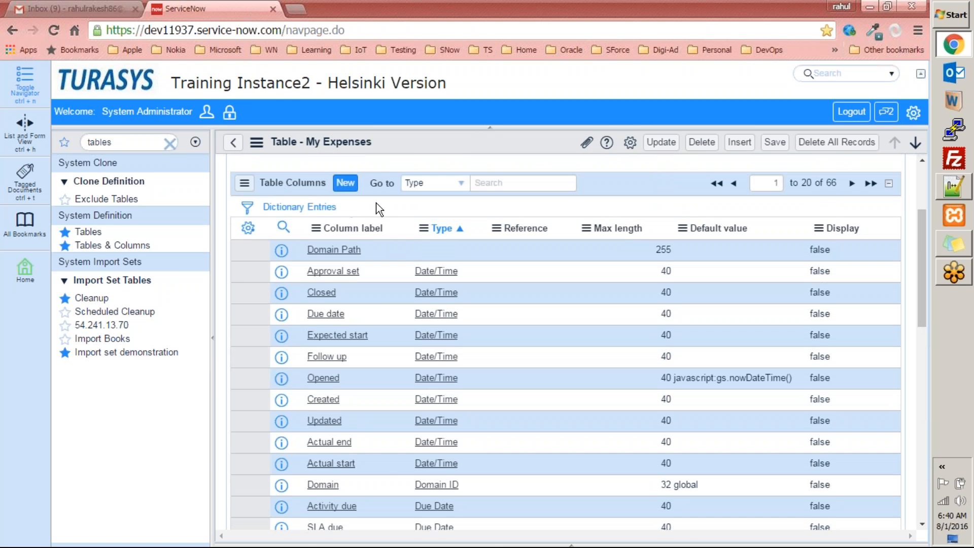
{"action": "scroll", "coordinate": [490, 485], "scroll_direction": "up", "scroll_amount": 3}
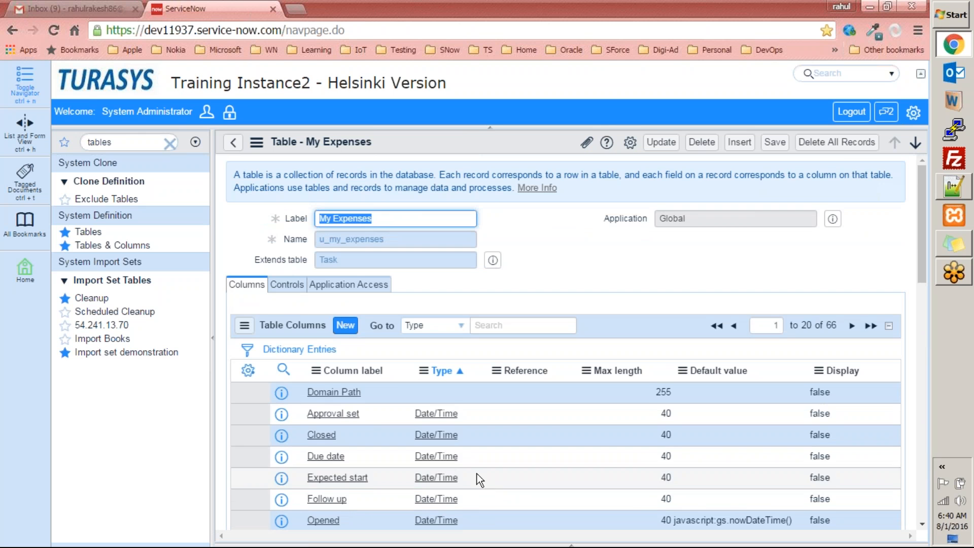
{"action": "double_click", "coordinate": [329, 259]}
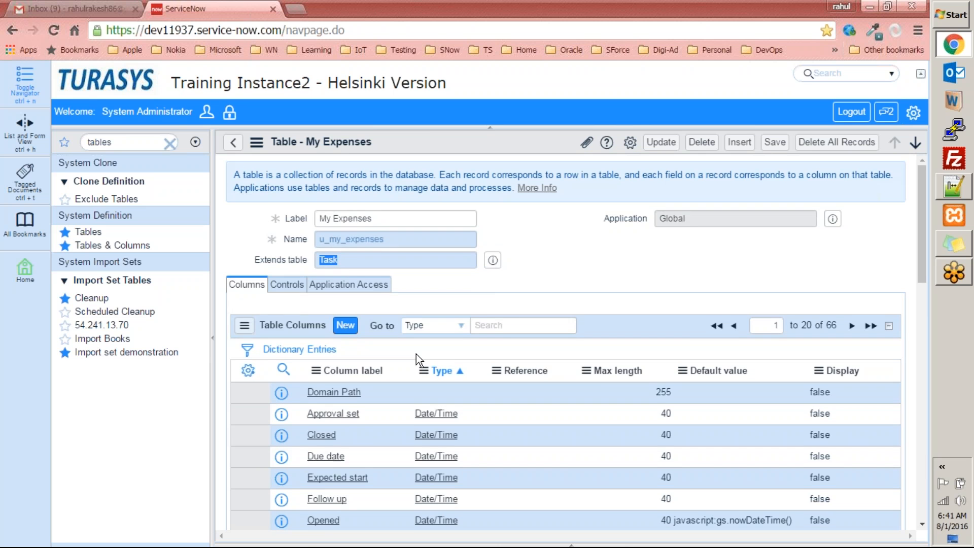
{"action": "scroll", "coordinate": [416, 354], "scroll_direction": "down", "scroll_amount": 4}
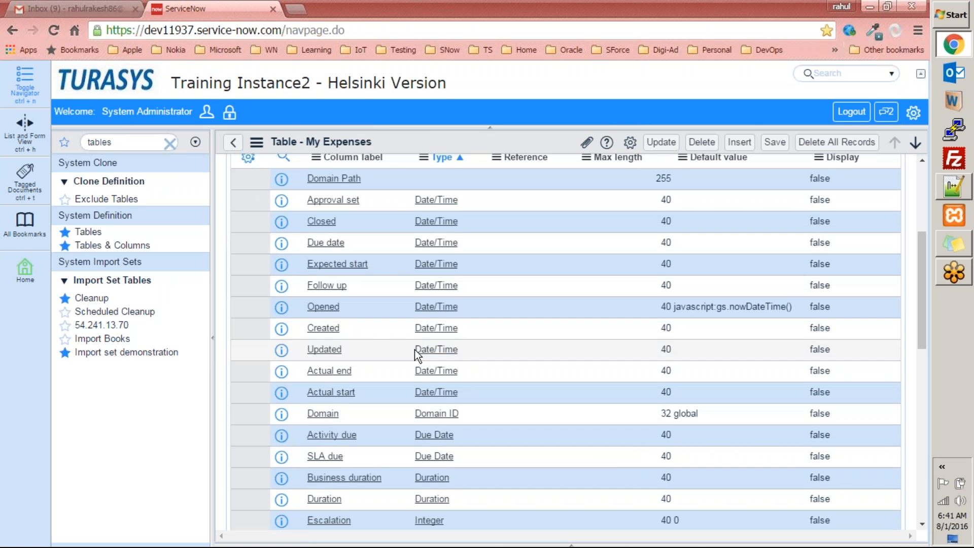
{"action": "scroll", "coordinate": [388, 329], "scroll_direction": "up", "scroll_amount": 4}
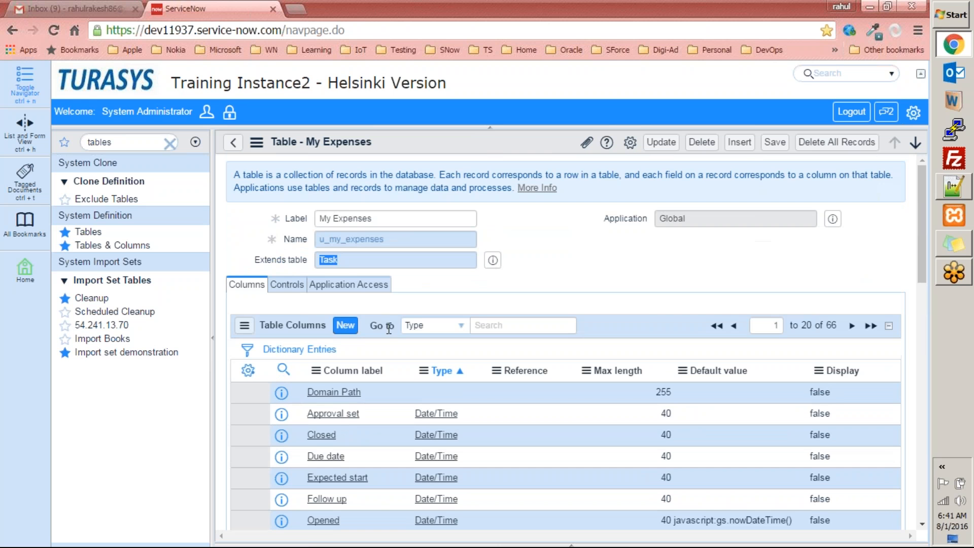
{"action": "scroll", "coordinate": [868, 300], "scroll_direction": "down", "scroll_amount": 4}
{"action": "scroll", "coordinate": [852, 304], "scroll_direction": "up", "scroll_amount": 4}
Page through the 66 inherited columns to the last page and back to 41–60
{"action": "left_click", "coordinate": [852, 325]}
{"action": "scroll", "coordinate": [738, 360], "scroll_direction": "down", "scroll_amount": 8}
{"action": "scroll", "coordinate": [888, 260], "scroll_direction": "up", "scroll_amount": 7}
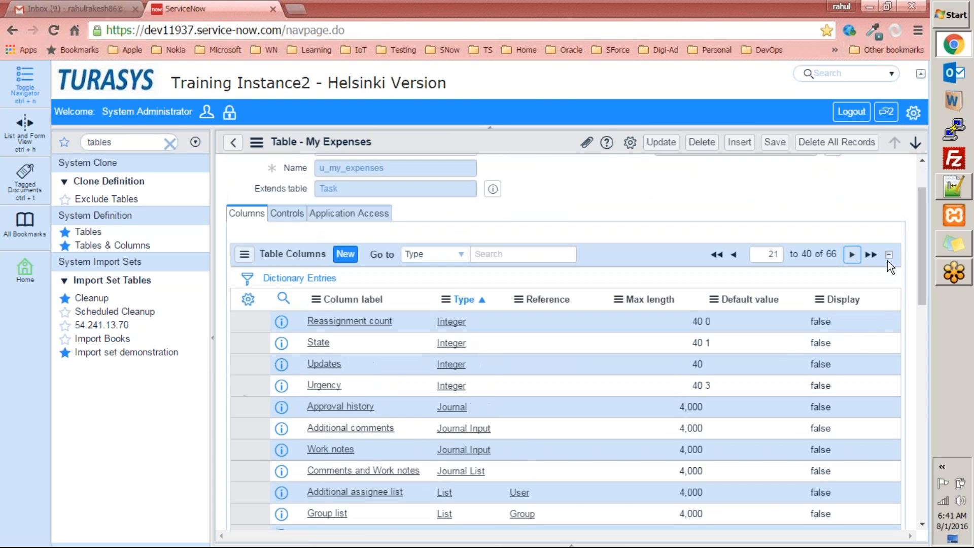
{"action": "left_click", "coordinate": [852, 254]}
{"action": "scroll", "coordinate": [687, 342], "scroll_direction": "down", "scroll_amount": 7}
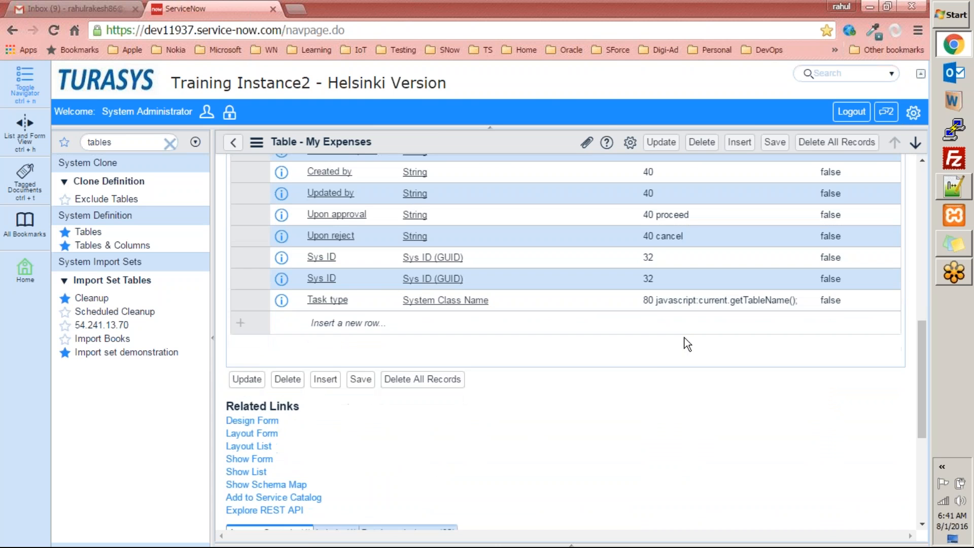
{"action": "scroll", "coordinate": [711, 340], "scroll_direction": "up", "scroll_amount": 7}
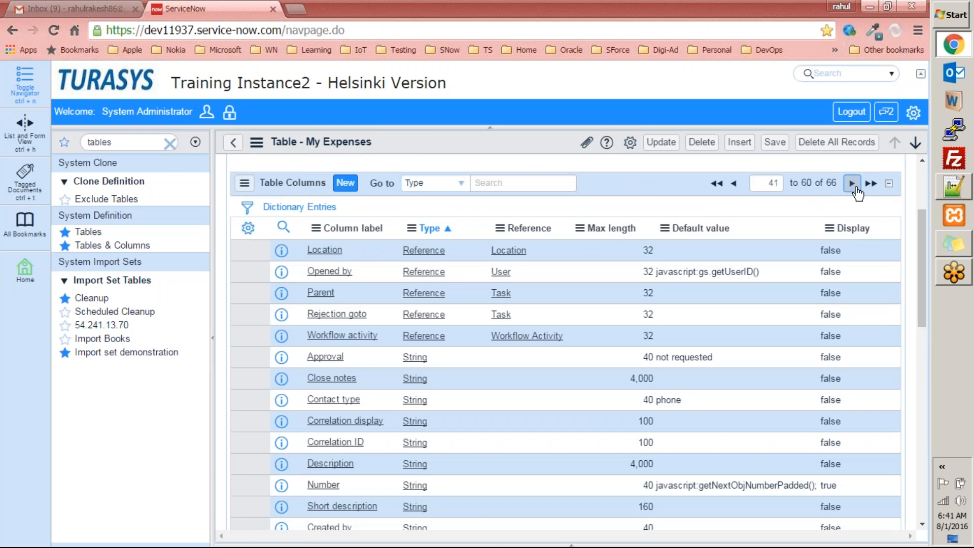
{"action": "left_click", "coordinate": [854, 186]}
{"action": "scroll", "coordinate": [856, 191], "scroll_direction": "up", "scroll_amount": 3}
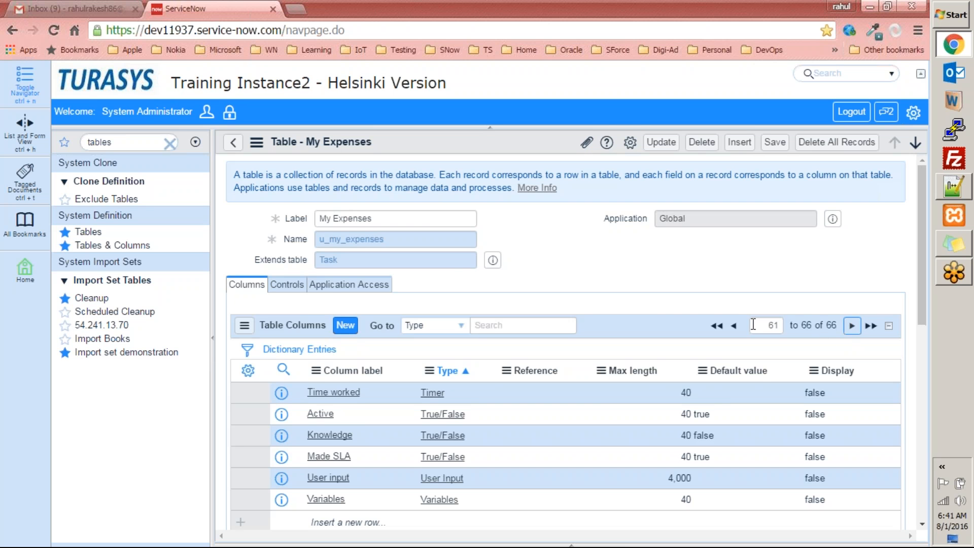
{"action": "left_click", "coordinate": [734, 326]}
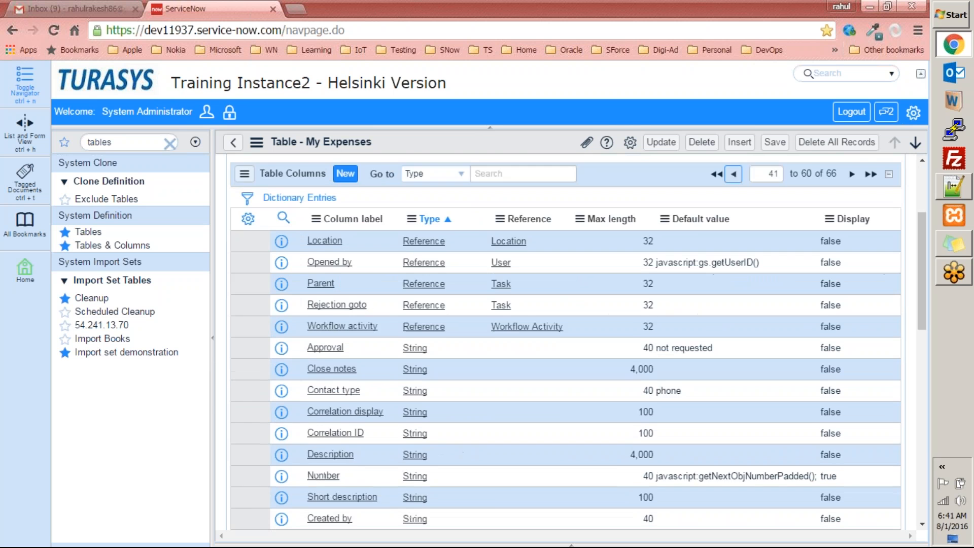
{"action": "scroll", "coordinate": [566, 342], "scroll_direction": "down", "scroll_amount": 5}
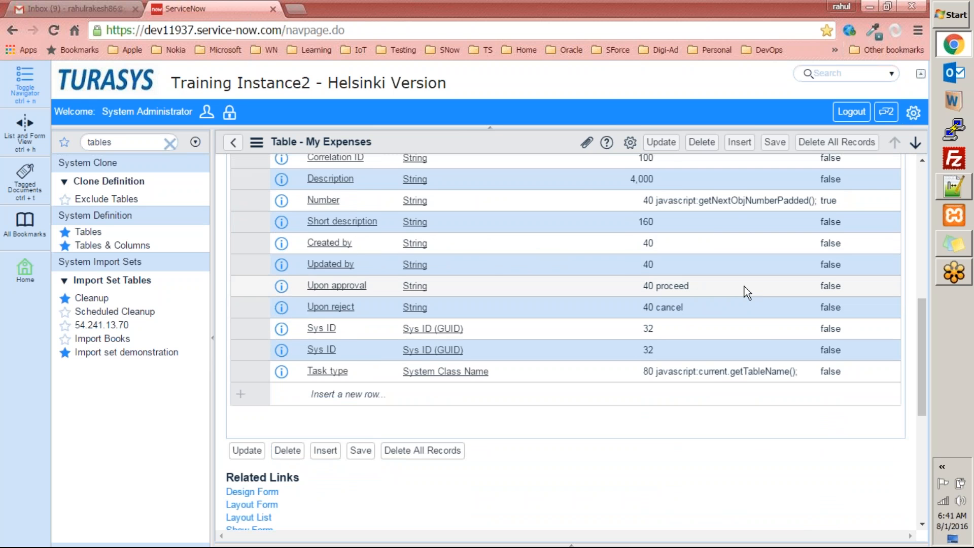
{"action": "scroll", "coordinate": [745, 287], "scroll_direction": "up", "scroll_amount": 5}
{"action": "scroll", "coordinate": [744, 287], "scroll_direction": "down", "scroll_amount": 4}
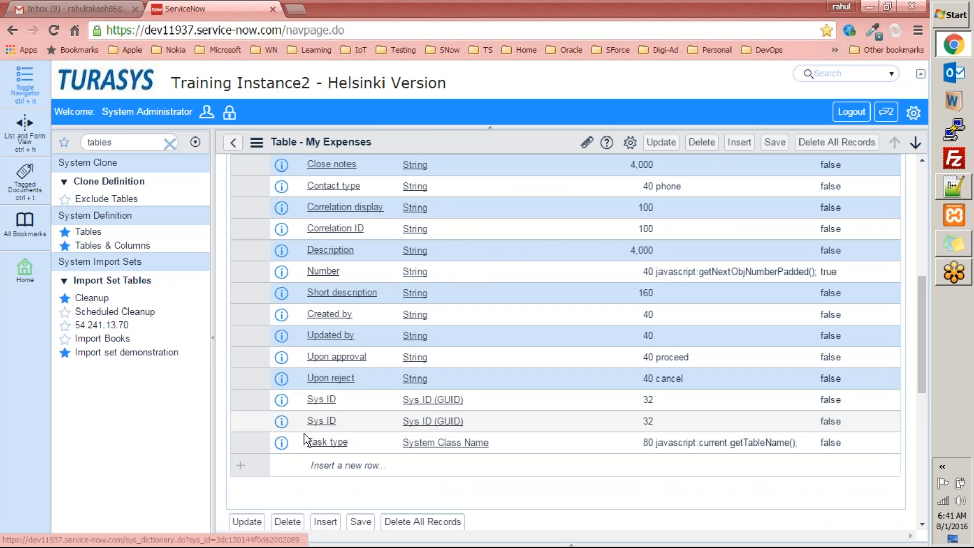
{"action": "scroll", "coordinate": [319, 363], "scroll_direction": "up", "scroll_amount": 3}
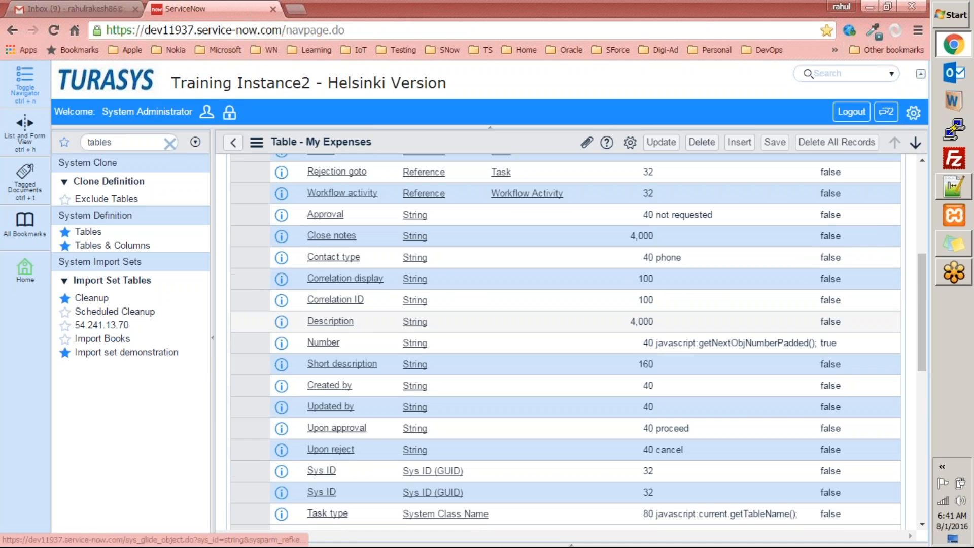
{"action": "scroll", "coordinate": [370, 315], "scroll_direction": "up", "scroll_amount": 10}
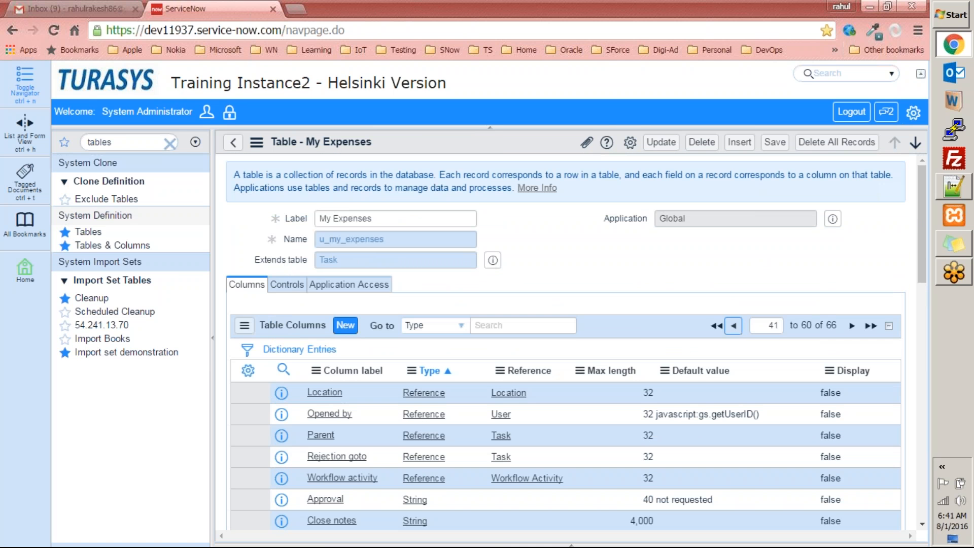
Create a new table 'my expenses1' (u_my_expenses1) with no module
{"action": "left_click", "coordinate": [88, 231]}
{"action": "left_click", "coordinate": [292, 149]}
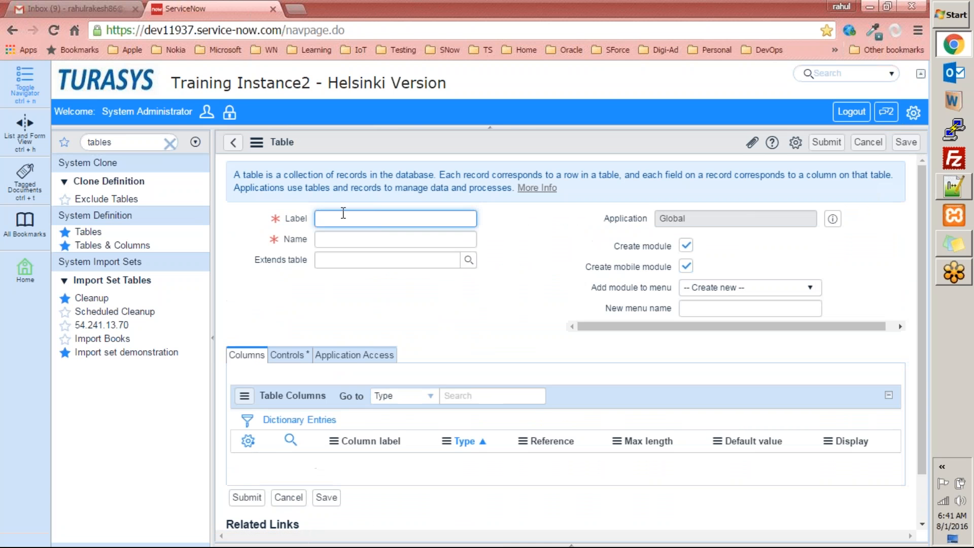
{"action": "type", "text": "my expenses1"}
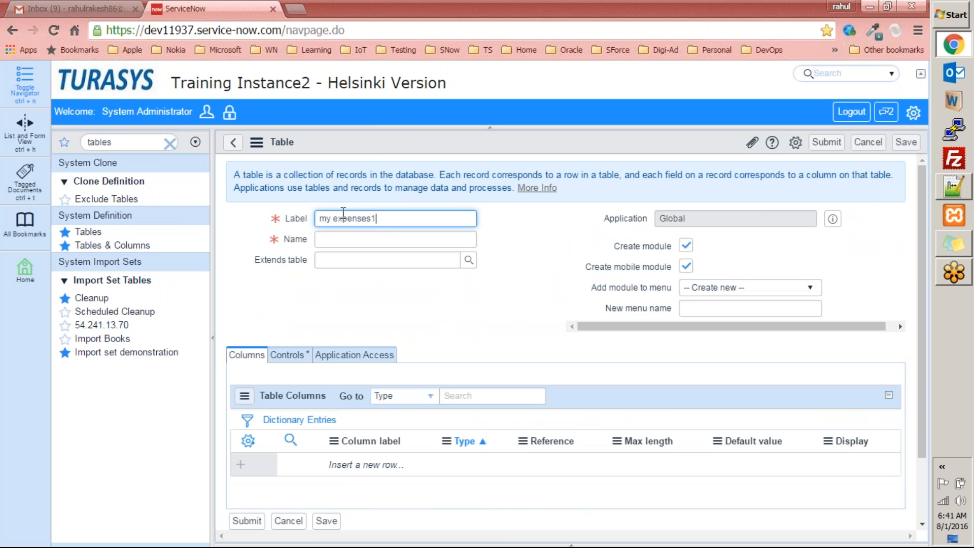
{"action": "key", "text": "Tab"}
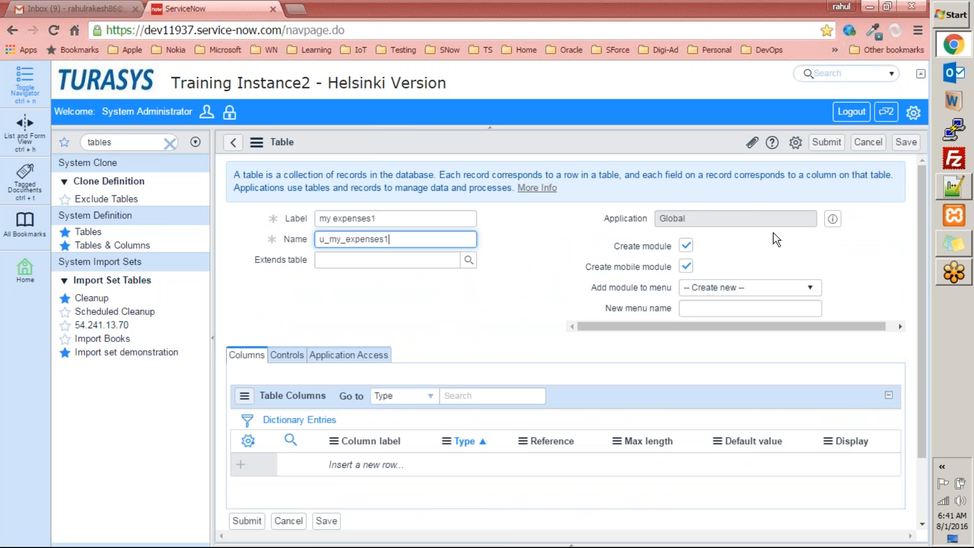
{"action": "left_click", "coordinate": [684, 246]}
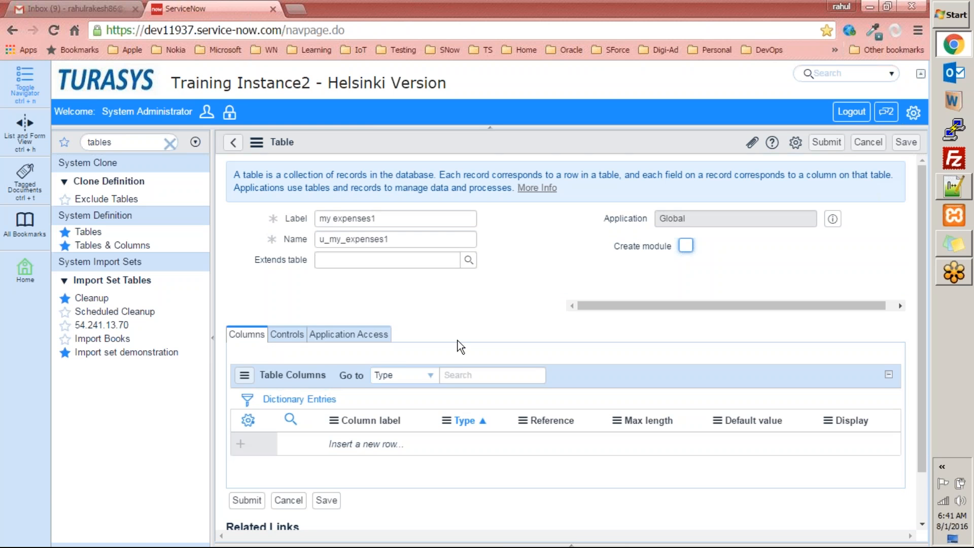
{"action": "scroll", "coordinate": [458, 340], "scroll_direction": "down", "scroll_amount": 2}
{"action": "left_click", "coordinate": [251, 445]}
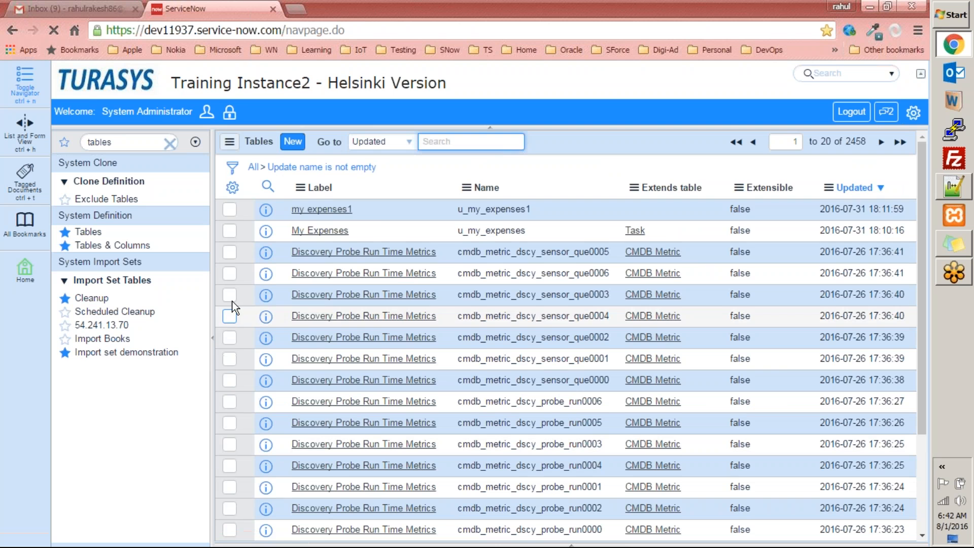
Open the my expenses1 definition and review its six system columns
{"action": "left_click", "coordinate": [322, 209]}
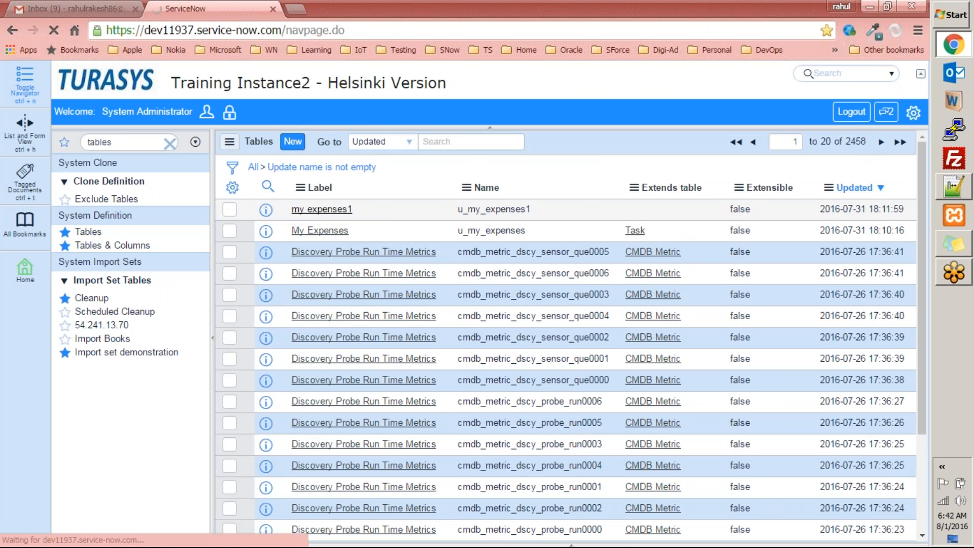
{"action": "scroll", "coordinate": [364, 305], "scroll_direction": "down", "scroll_amount": 3}
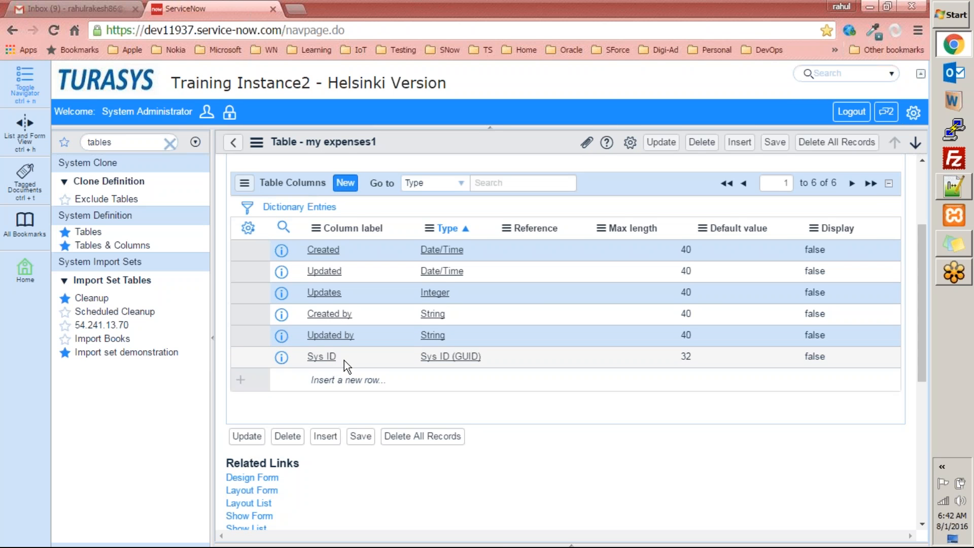
{"action": "scroll", "coordinate": [344, 360], "scroll_direction": "up", "scroll_amount": 3}
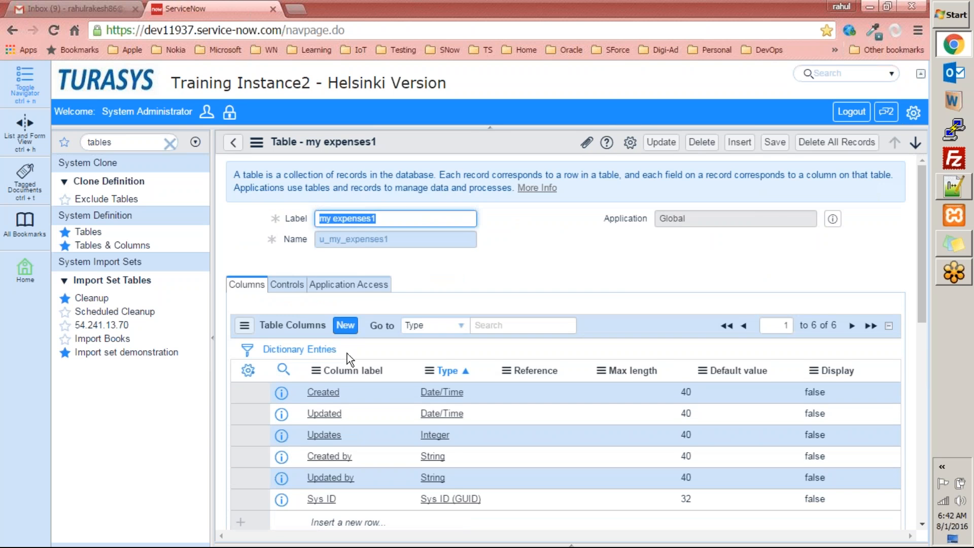
{"action": "scroll", "coordinate": [347, 353], "scroll_direction": "down", "scroll_amount": 5}
{"action": "scroll", "coordinate": [343, 327], "scroll_direction": "up", "scroll_amount": 5}
Compare against My Expenses, then reopen my expenses1 and start a new column
{"action": "left_click", "coordinate": [233, 142]}
{"action": "left_click", "coordinate": [320, 231]}
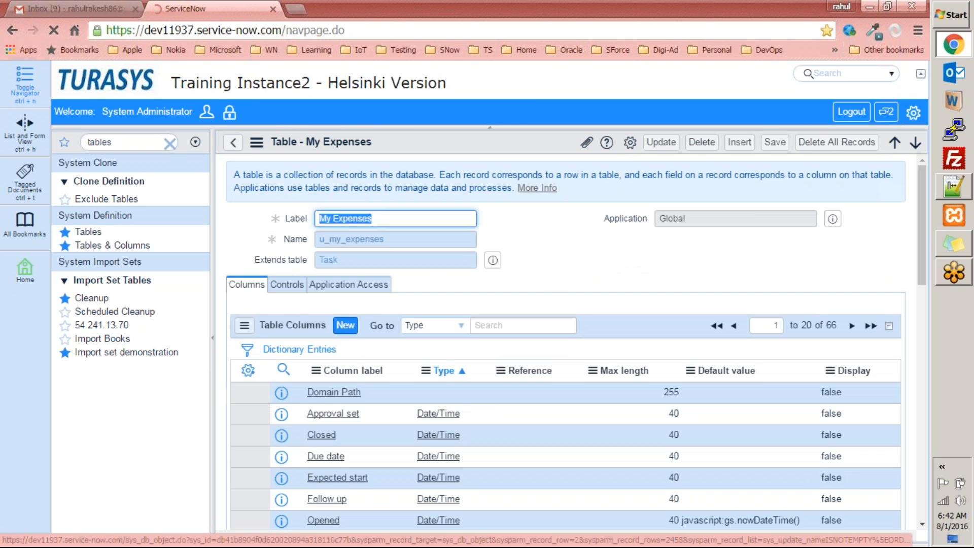
{"action": "scroll", "coordinate": [699, 382], "scroll_direction": "down", "scroll_amount": 7}
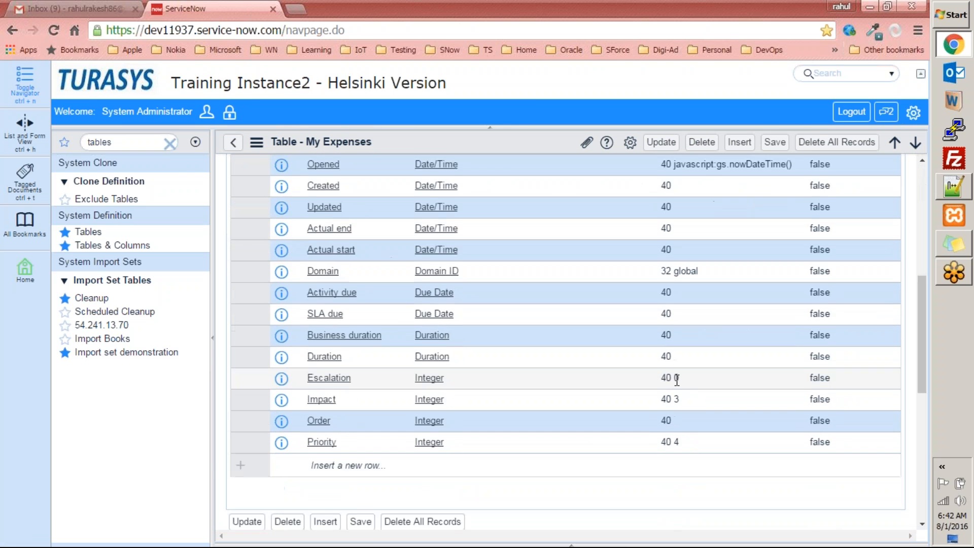
{"action": "scroll", "coordinate": [672, 379], "scroll_direction": "up", "scroll_amount": 7}
{"action": "left_click", "coordinate": [233, 143]}
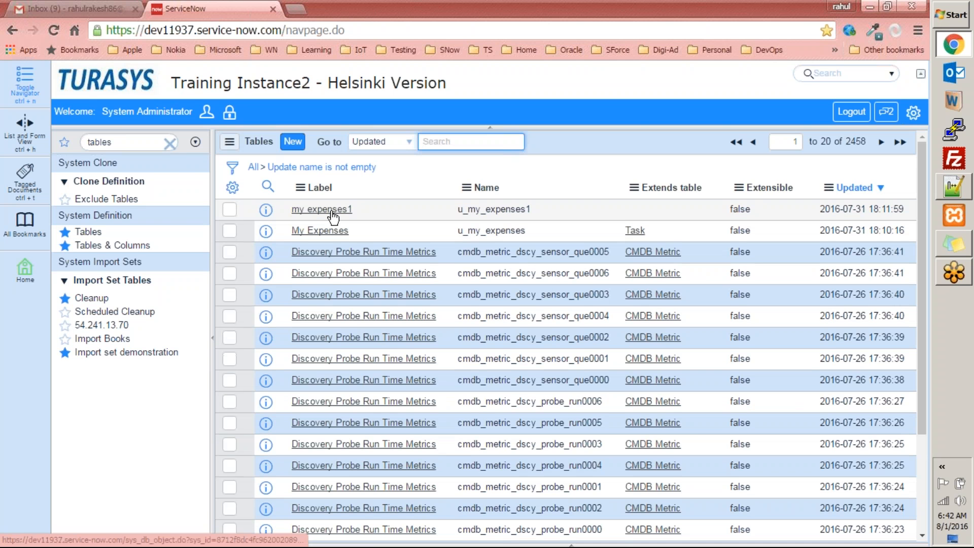
{"action": "left_click", "coordinate": [321, 209]}
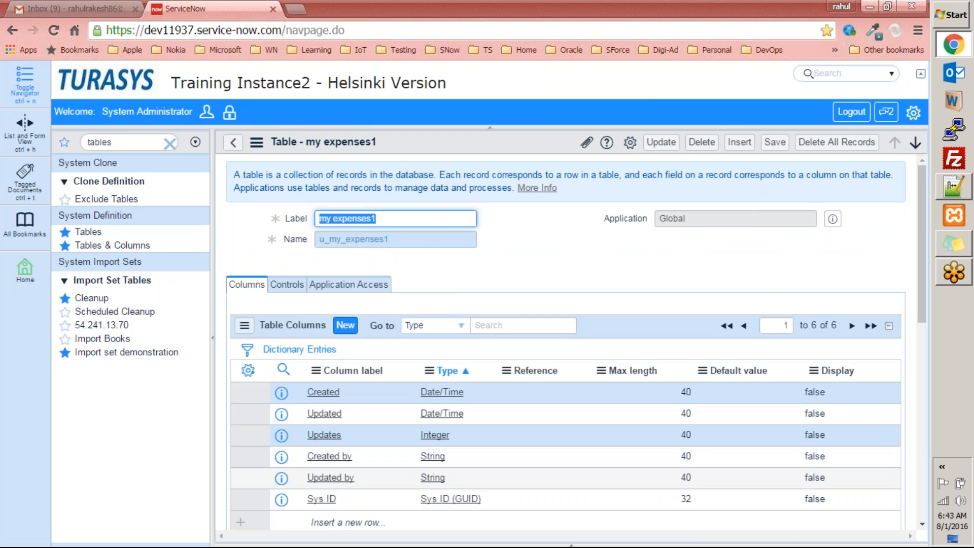
{"action": "left_click", "coordinate": [346, 325]}
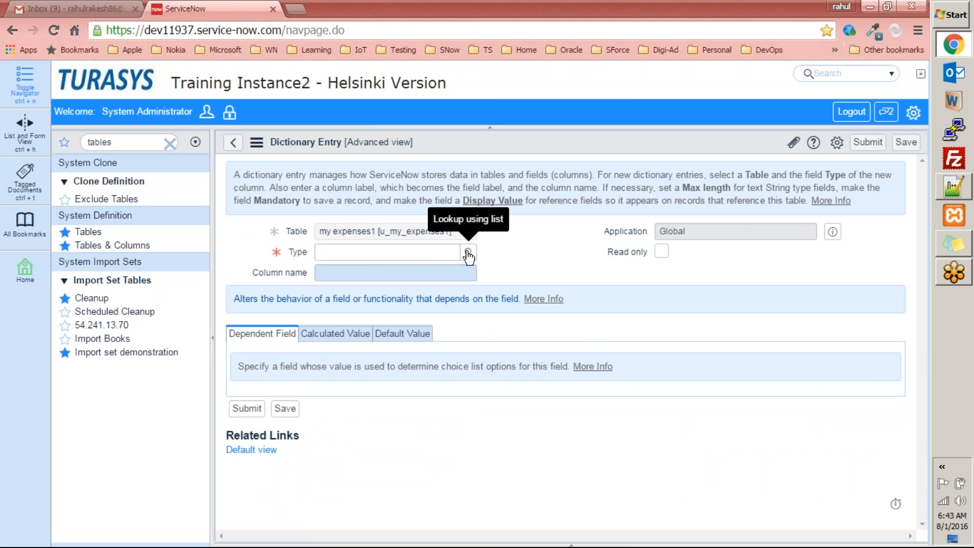
Create a Currency column labelled 'amount', fill in its column name, and submit it
{"action": "left_click", "coordinate": [468, 255]}
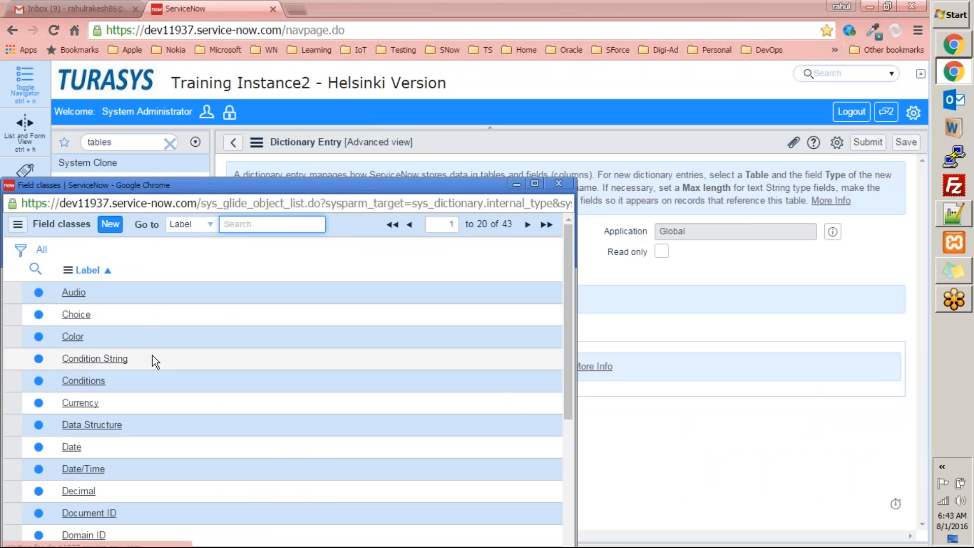
{"action": "left_click", "coordinate": [81, 403]}
{"action": "left_click", "coordinate": [348, 273]}
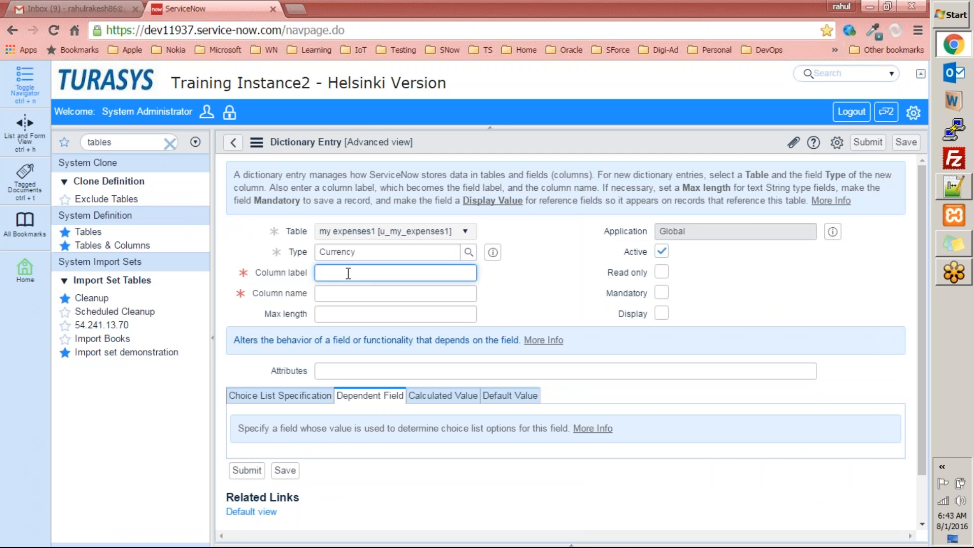
{"action": "type", "text": "amon"}
{"action": "key", "text": "Tab"}
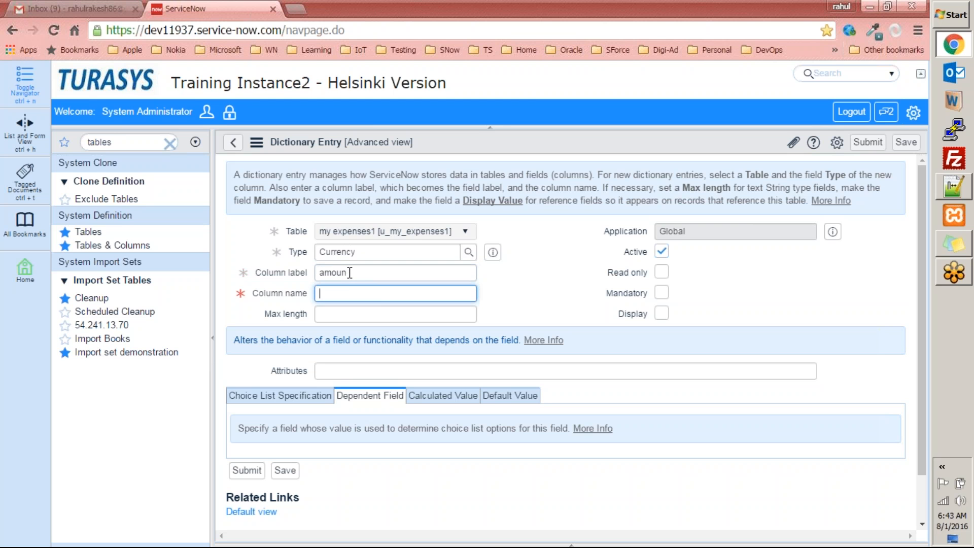
{"action": "left_click", "coordinate": [360, 274]}
{"action": "type", "text": "t"}
{"action": "key", "text": "Tab"}
{"action": "type", "text": "amdooun"}
{"action": "left_click", "coordinate": [380, 315]}
{"action": "scroll", "coordinate": [472, 386], "scroll_direction": "down", "scroll_amount": 1}
{"action": "left_click", "coordinate": [251, 421]}
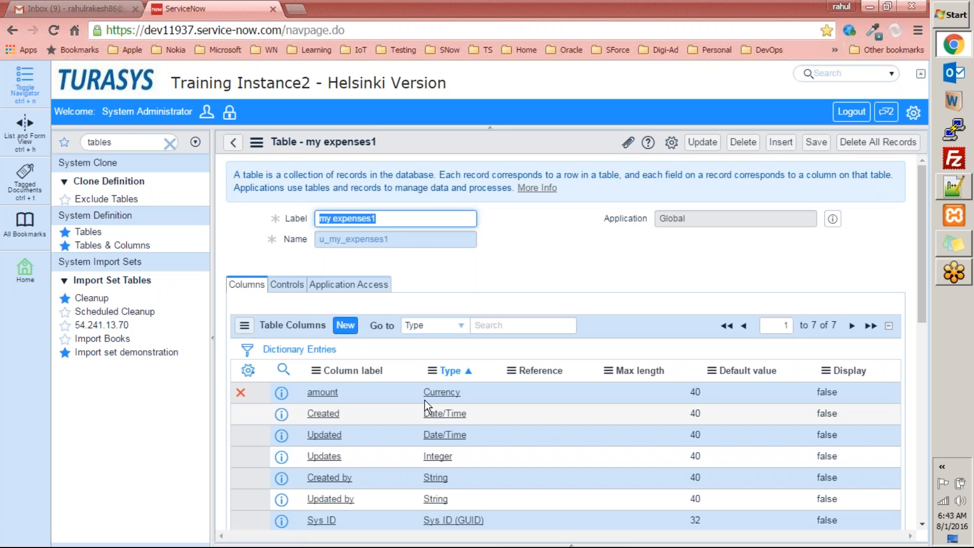
{"action": "scroll", "coordinate": [340, 324], "scroll_direction": "down", "scroll_amount": 3}
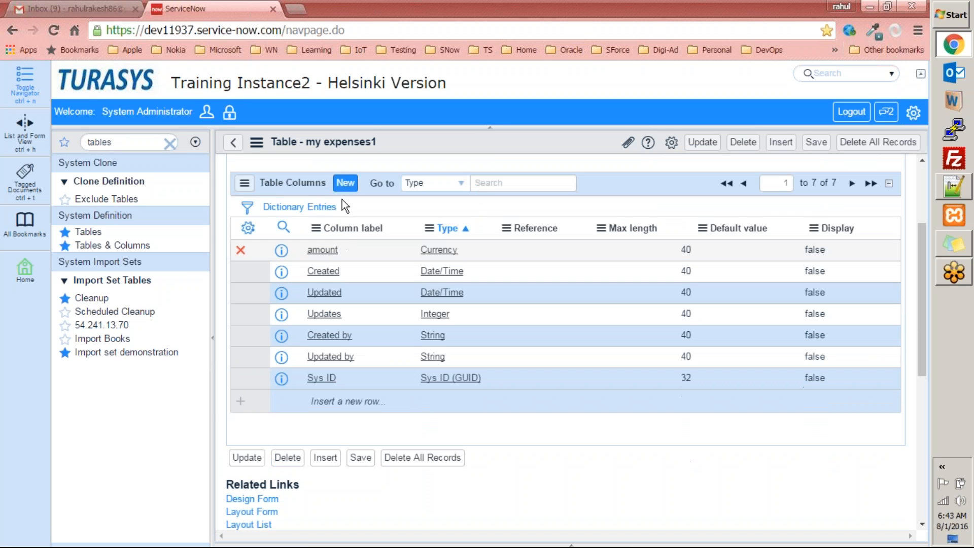
Start another new column and set its type to String by filtering the type list
{"action": "left_click", "coordinate": [345, 183]}
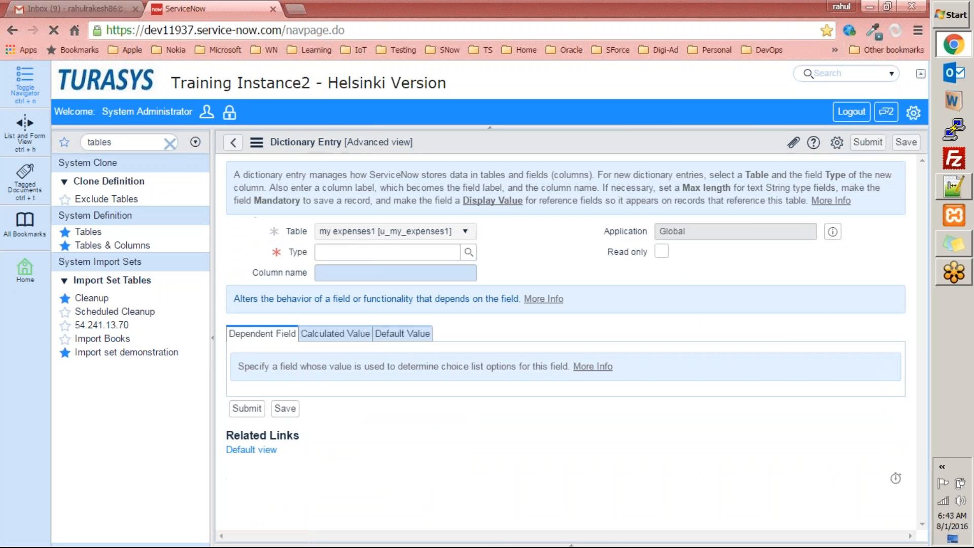
{"action": "left_click", "coordinate": [468, 252]}
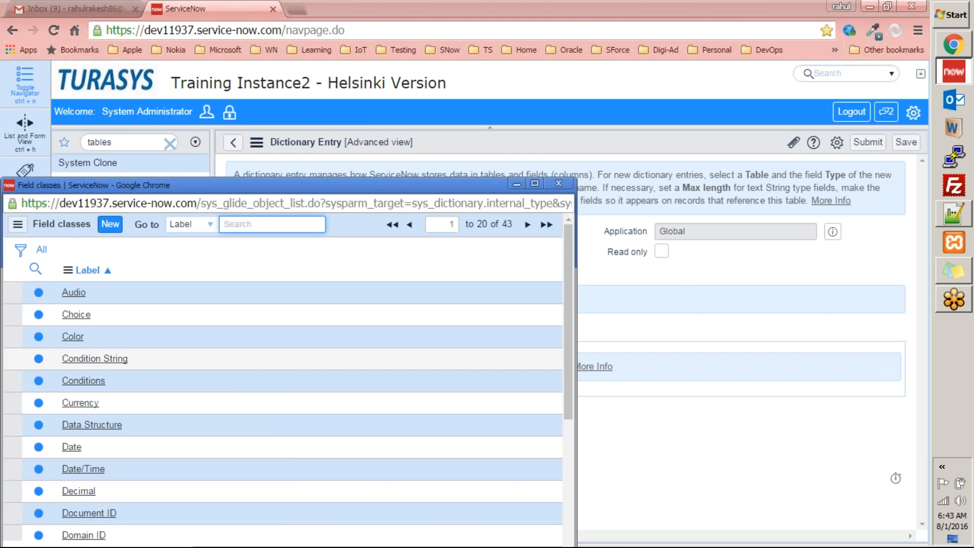
{"action": "scroll", "coordinate": [113, 324], "scroll_direction": "down", "scroll_amount": 5}
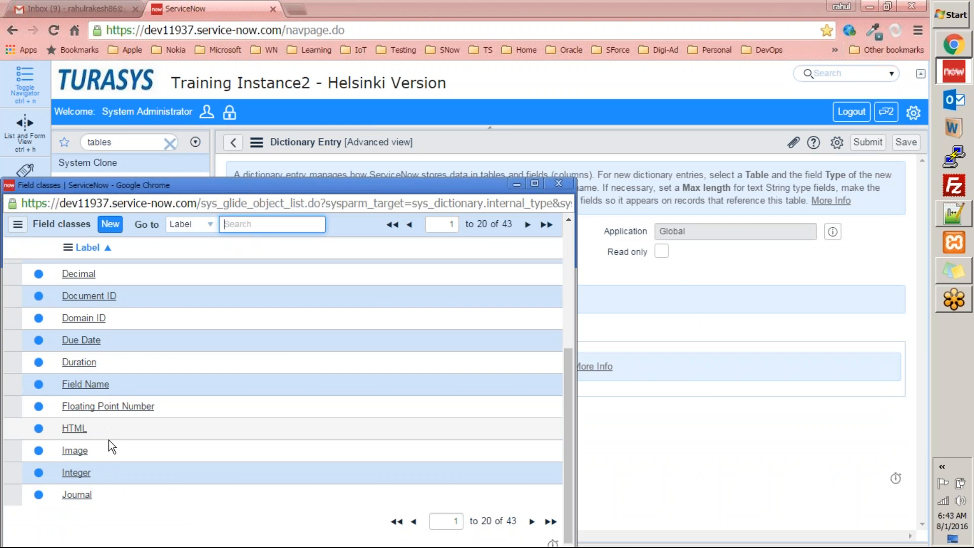
{"action": "scroll", "coordinate": [109, 440], "scroll_direction": "up", "scroll_amount": 5}
{"action": "scroll", "coordinate": [109, 438], "scroll_direction": "down", "scroll_amount": 5}
{"action": "type", "text": "str"}
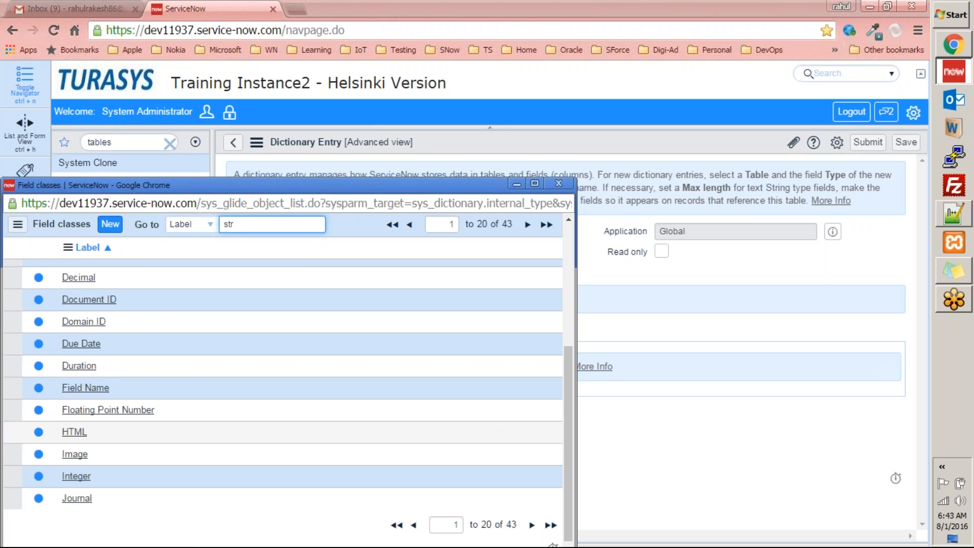
{"action": "type", "text": "ing"}
{"action": "key", "text": "Return"}
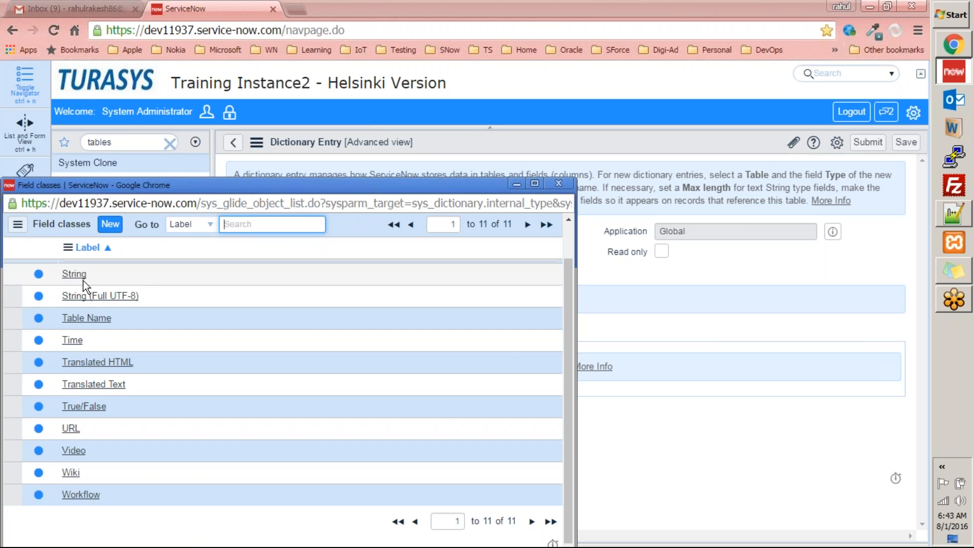
{"action": "left_click", "coordinate": [74, 274]}
Label the column 'Name of the expense', set max length 45, and save the table
{"action": "left_click", "coordinate": [336, 272]}
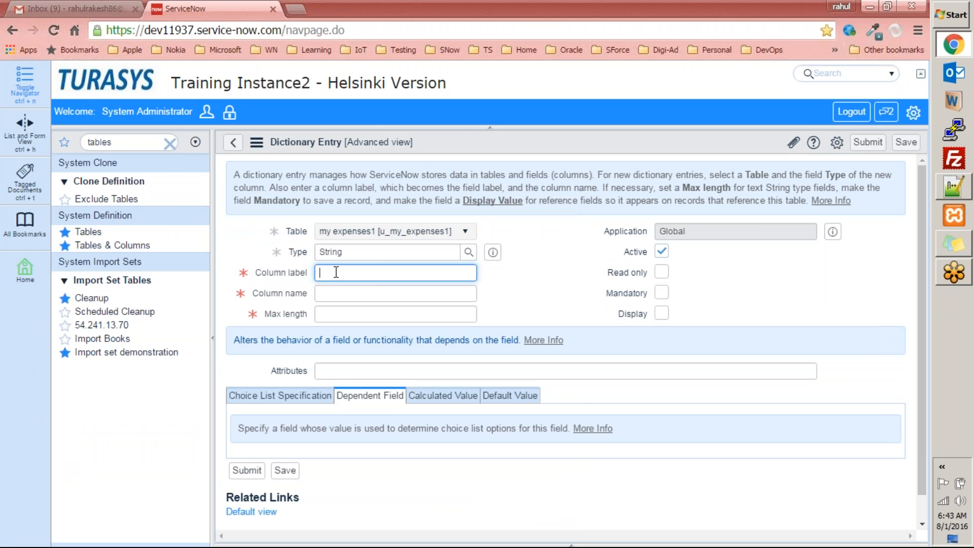
{"action": "type", "text": "Name of the expense"}
{"action": "key", "text": "Tab"}
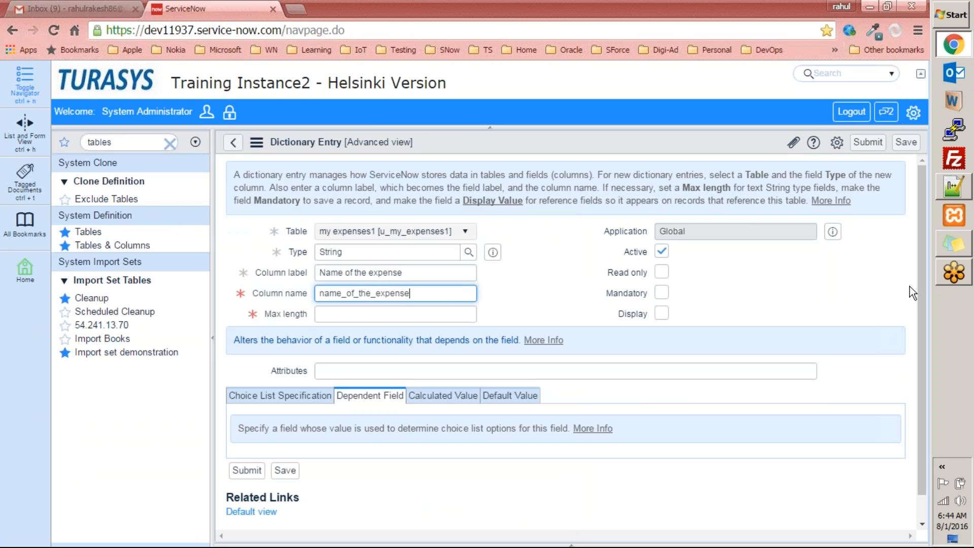
{"action": "scroll", "coordinate": [923, 342], "scroll_direction": "down", "scroll_amount": 1}
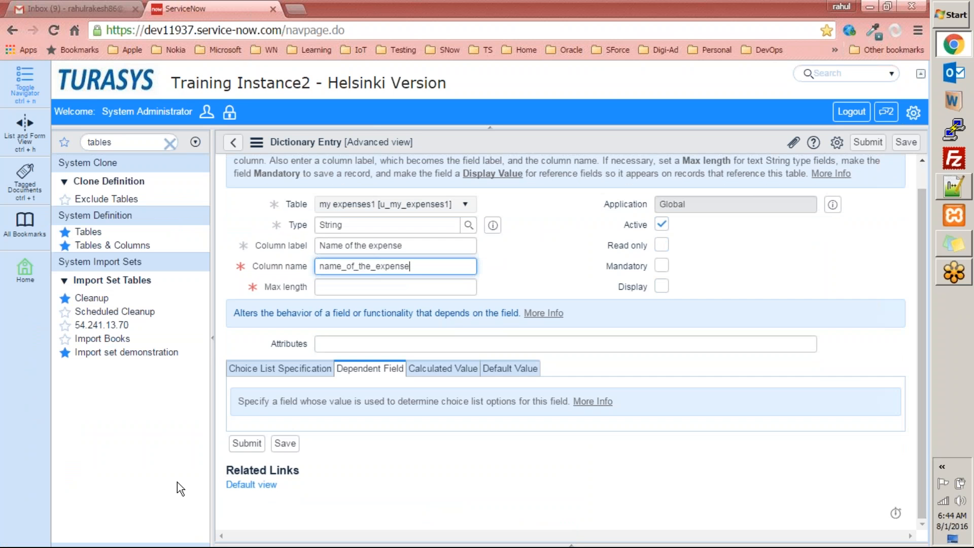
{"action": "left_click", "coordinate": [243, 444]}
{"action": "left_click", "coordinate": [582, 130]}
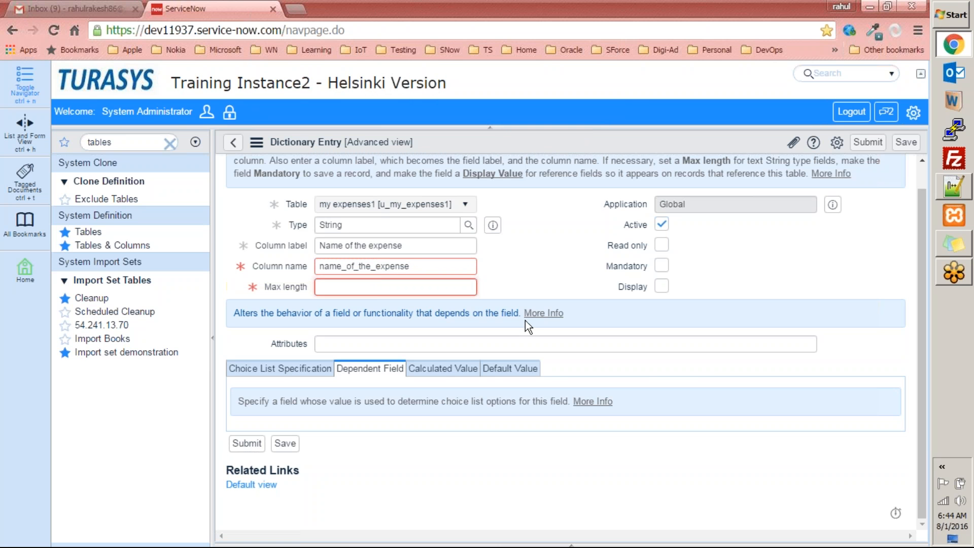
{"action": "type", "text": "45"}
{"action": "left_click", "coordinate": [248, 444]}
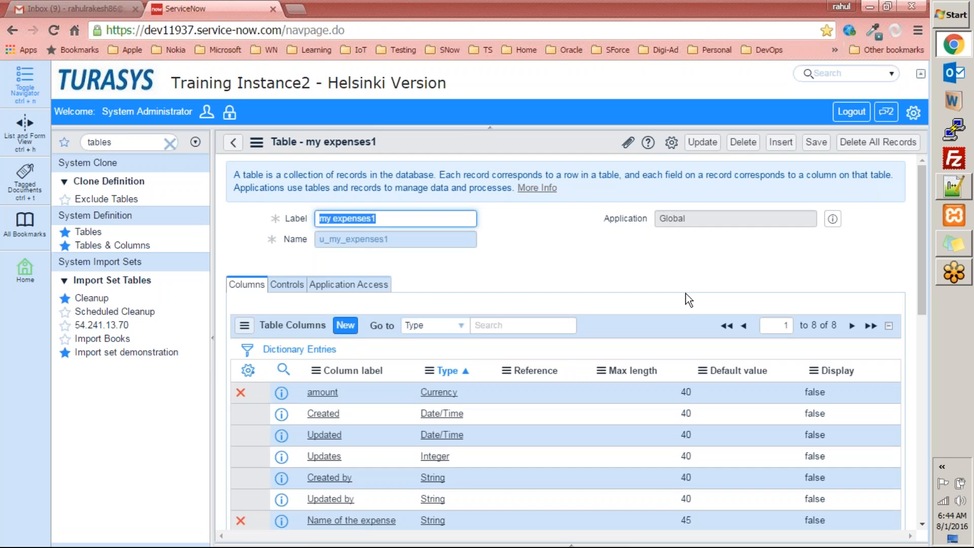
{"action": "left_click", "coordinate": [704, 143]}
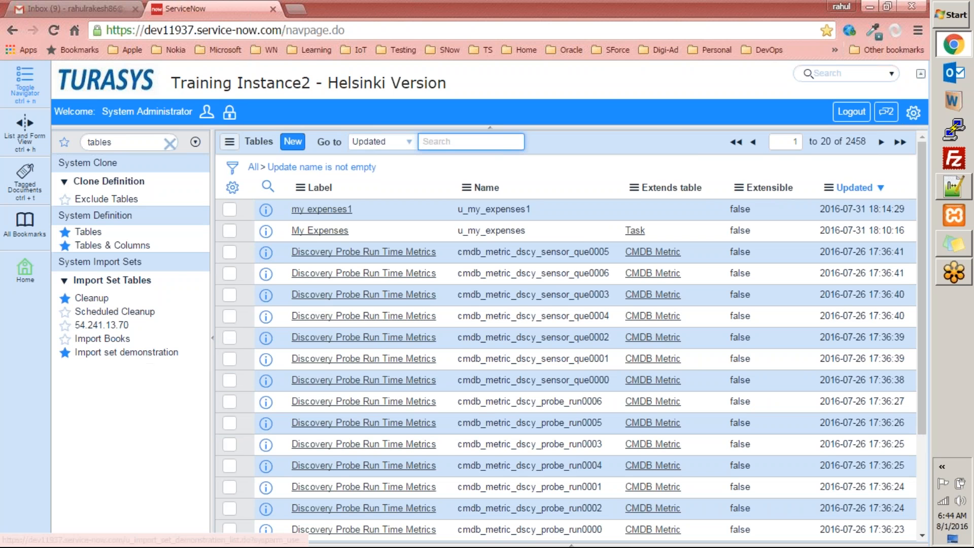
Open the u_my_expenses1.list record list from the navigator and start a new record
{"action": "double_click", "coordinate": [538, 206]}
{"action": "key", "text": "ctrl+c"}
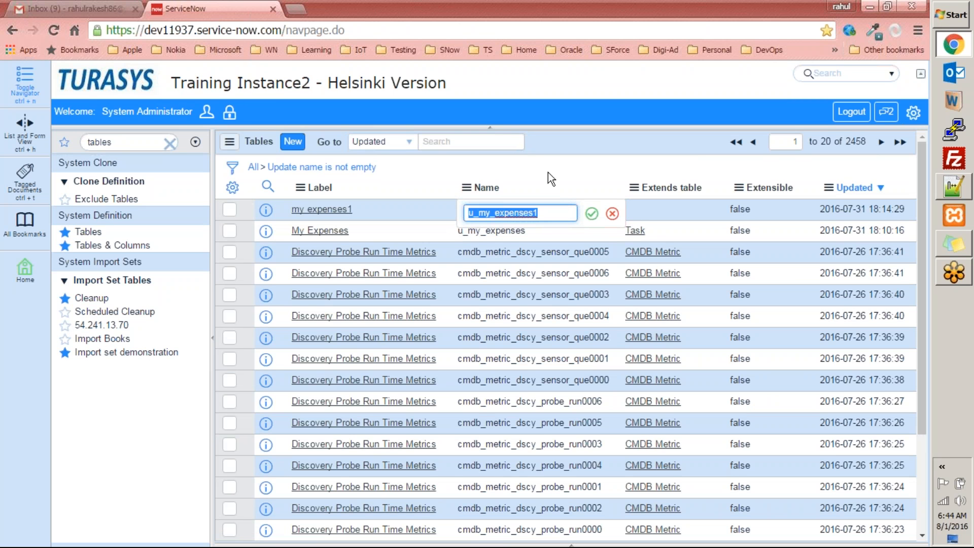
{"action": "left_click", "coordinate": [613, 216]}
{"action": "left_click", "coordinate": [138, 142]}
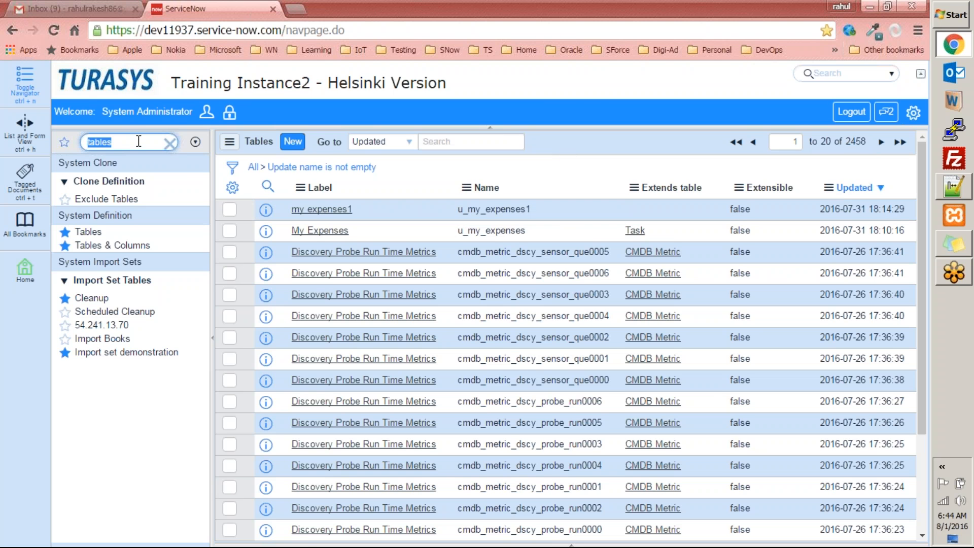
{"action": "key", "text": "ctrl+v"}
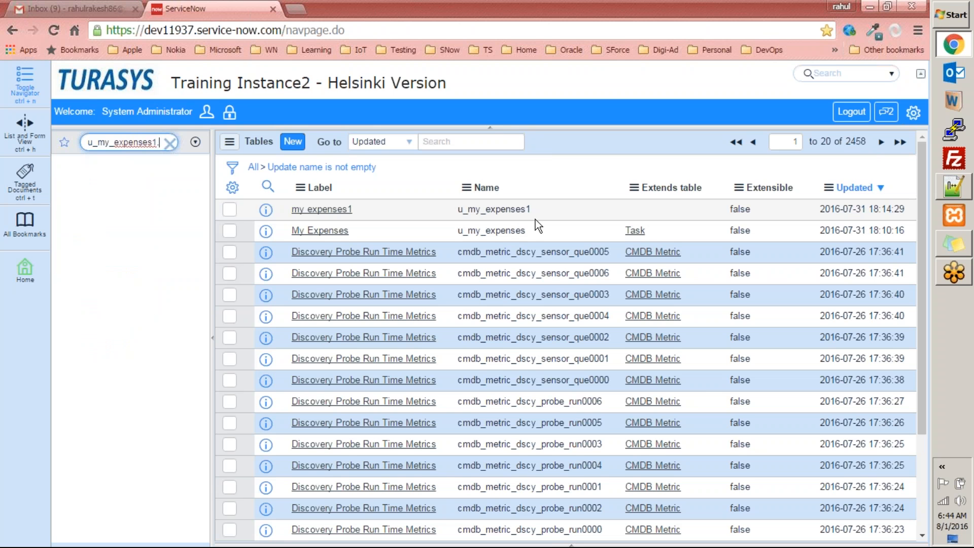
{"action": "type", "text": "list"}
{"action": "key", "text": "Return"}
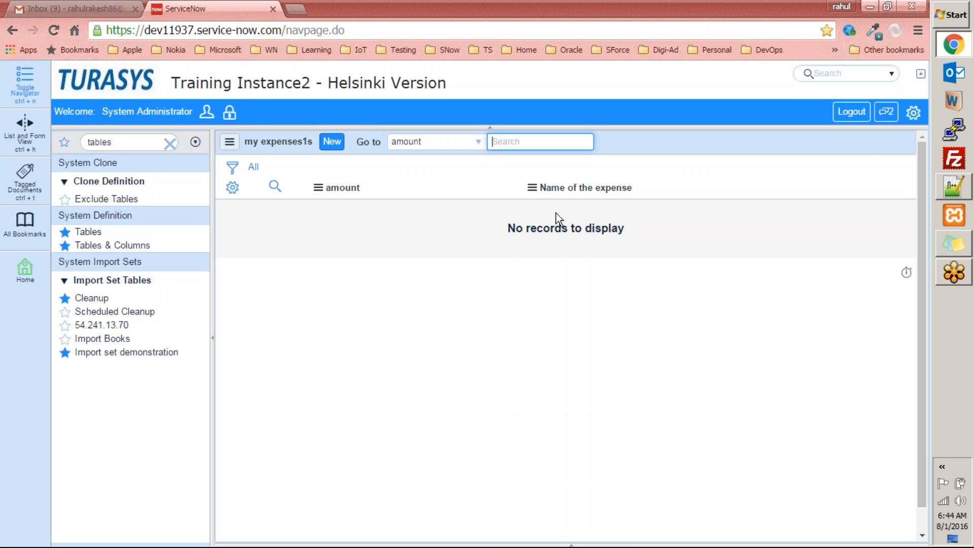
{"action": "left_click", "coordinate": [332, 142]}
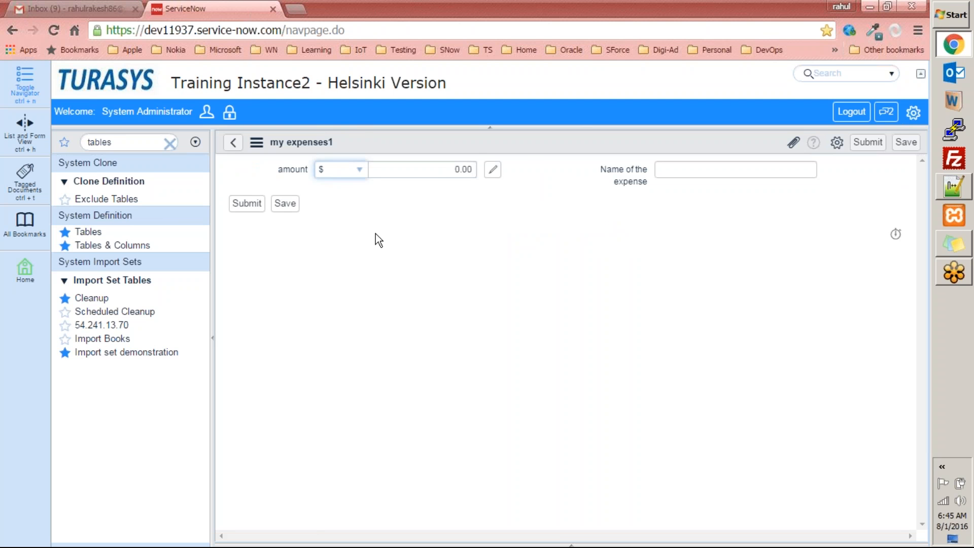
Submit a 'flight expense' record with amount 544
{"action": "left_click", "coordinate": [447, 169]}
{"action": "type", "text": "544"}
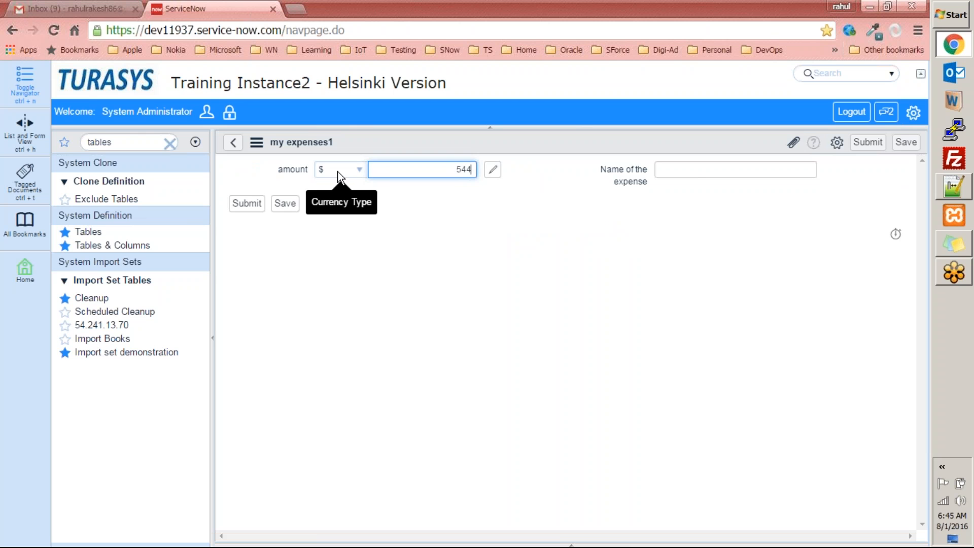
{"action": "left_click", "coordinate": [705, 169]}
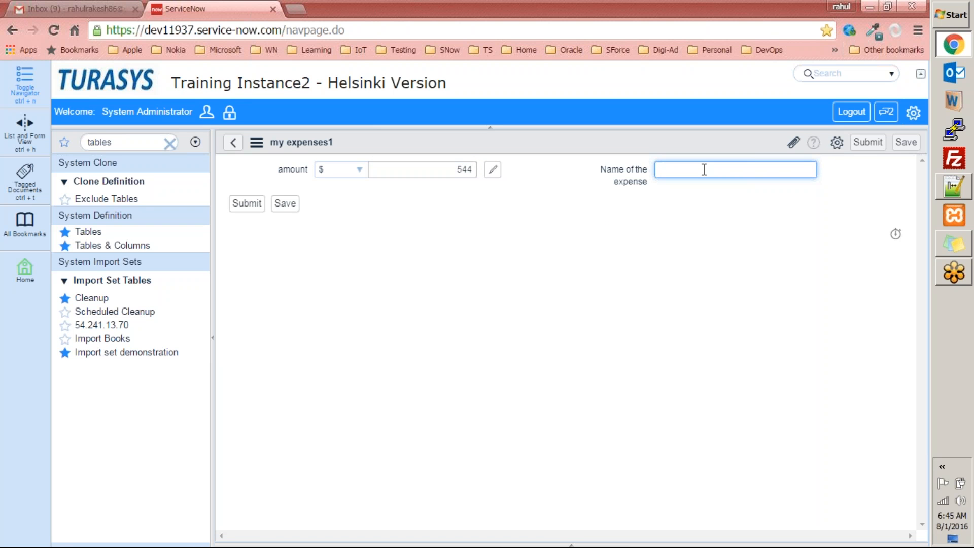
{"action": "type", "text": "flight expense"}
{"action": "left_click", "coordinate": [247, 203]}
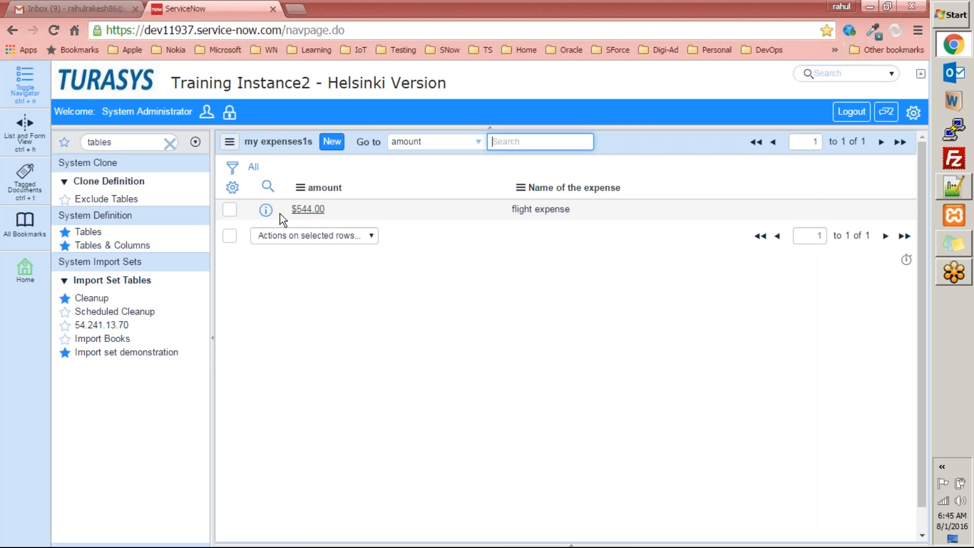
Add a 'lunch expense' record for 10, then preview the flight expense record
{"action": "left_click", "coordinate": [332, 141]}
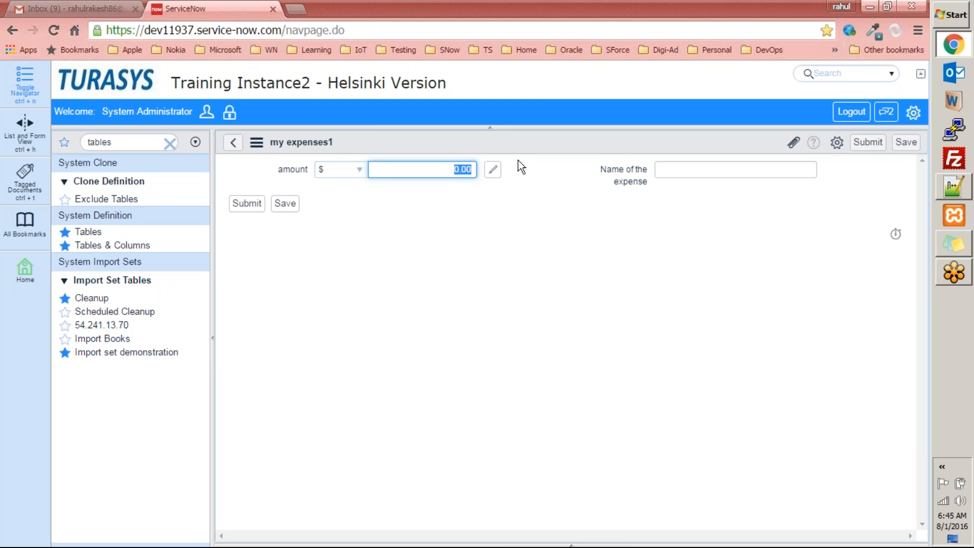
{"action": "type", "text": "10"}
{"action": "key", "text": "Tab"}
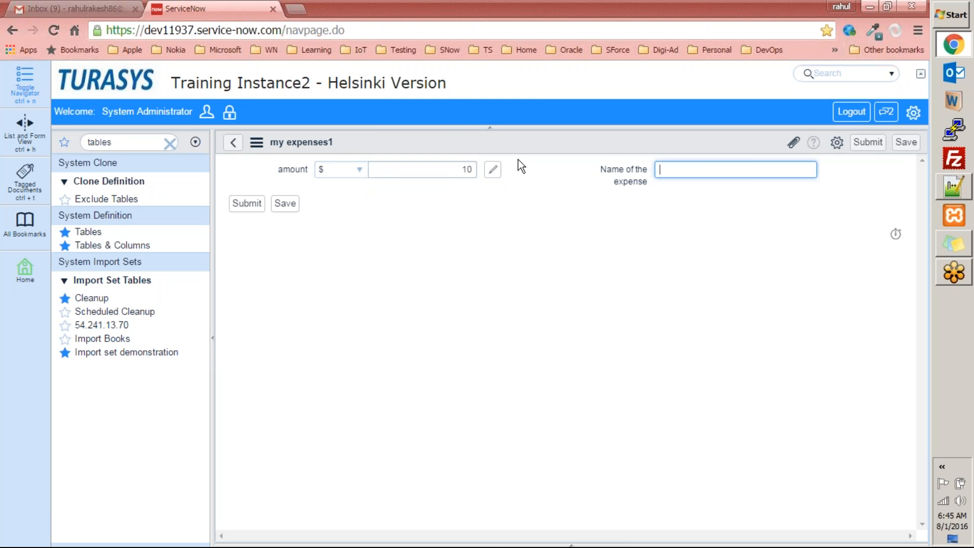
{"action": "type", "text": "lunch expense"}
{"action": "left_click", "coordinate": [247, 203]}
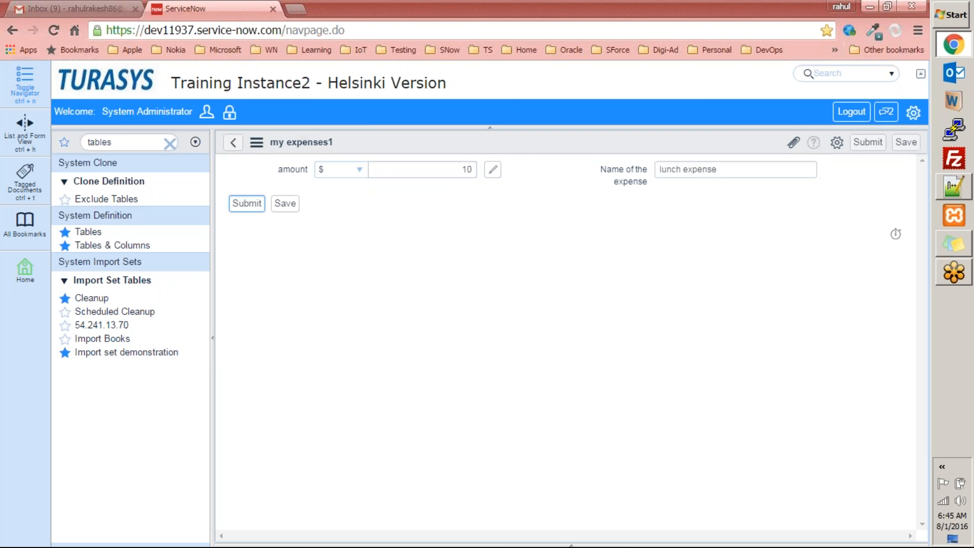
{"action": "left_click", "coordinate": [265, 209]}
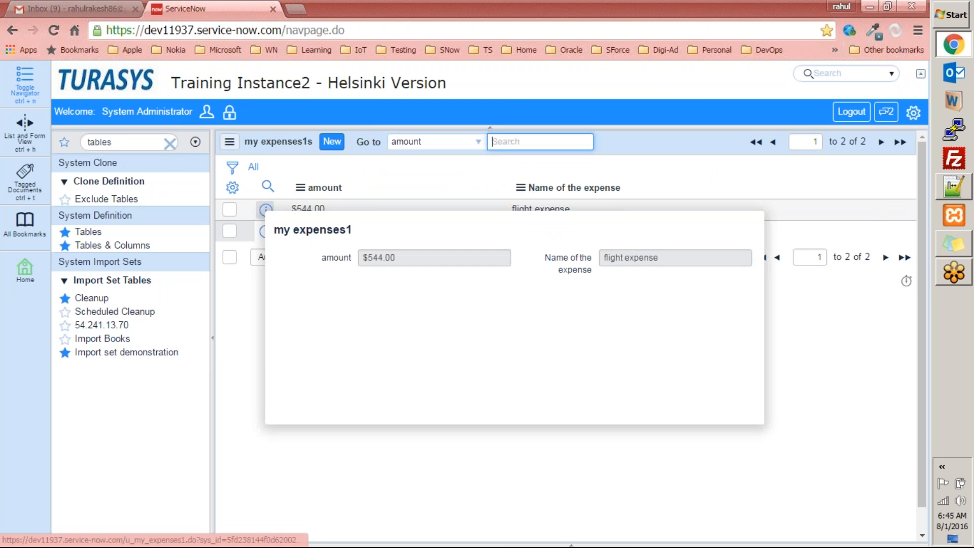
{"action": "left_click", "coordinate": [541, 364]}
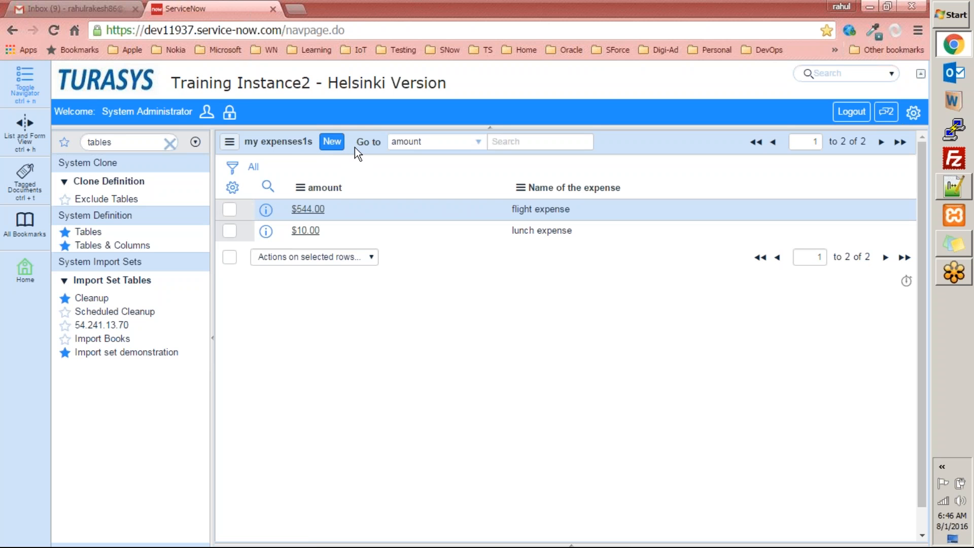
In Tables & Columns, select the my expenses1 table to list its fields
{"action": "left_click", "coordinate": [127, 246]}
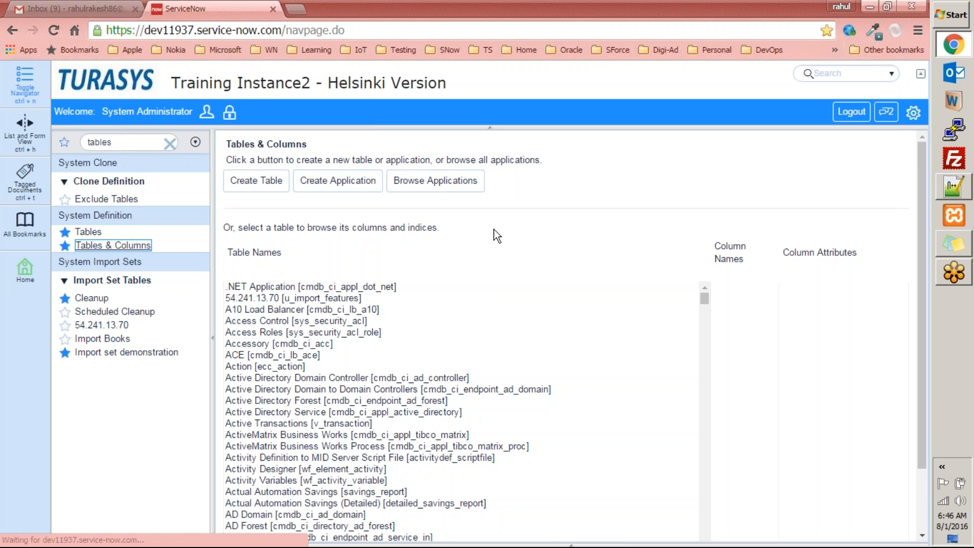
{"action": "left_click", "coordinate": [289, 333]}
{"action": "type", "text": "mdb_ci_db_mys"}
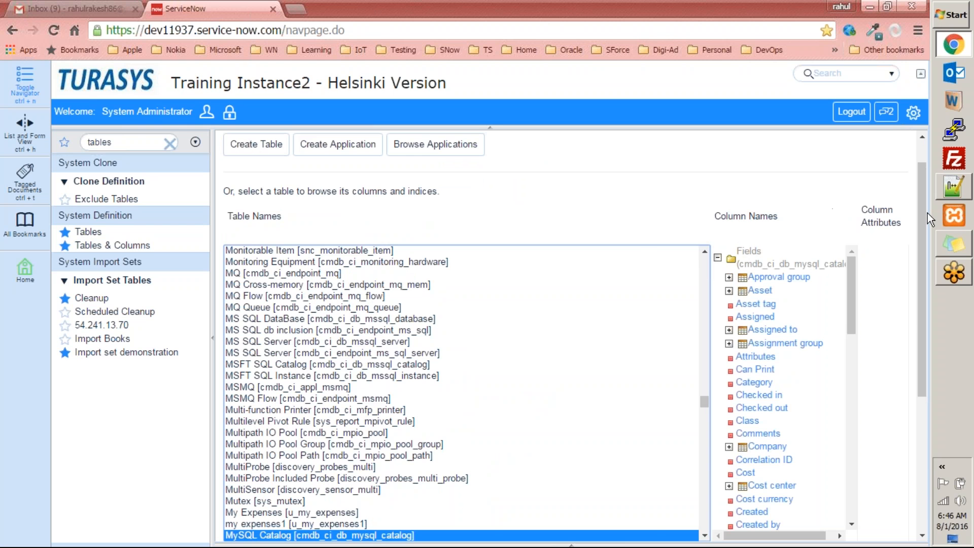
{"action": "left_click_drag", "start_coordinate": [927, 214], "coordinate": [930, 258]}
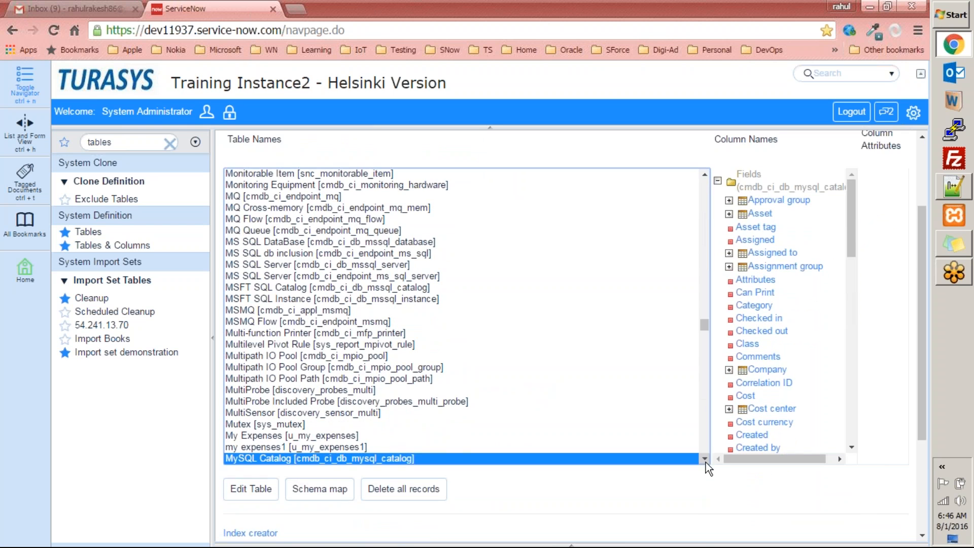
{"action": "scroll", "coordinate": [705, 461], "scroll_direction": "down", "scroll_amount": 6}
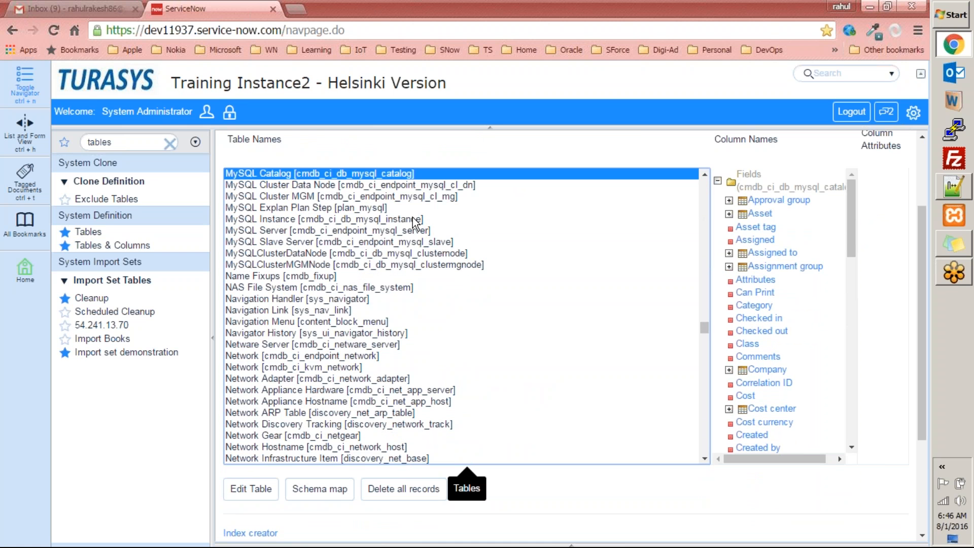
{"action": "scroll", "coordinate": [406, 226], "scroll_direction": "up", "scroll_amount": 2}
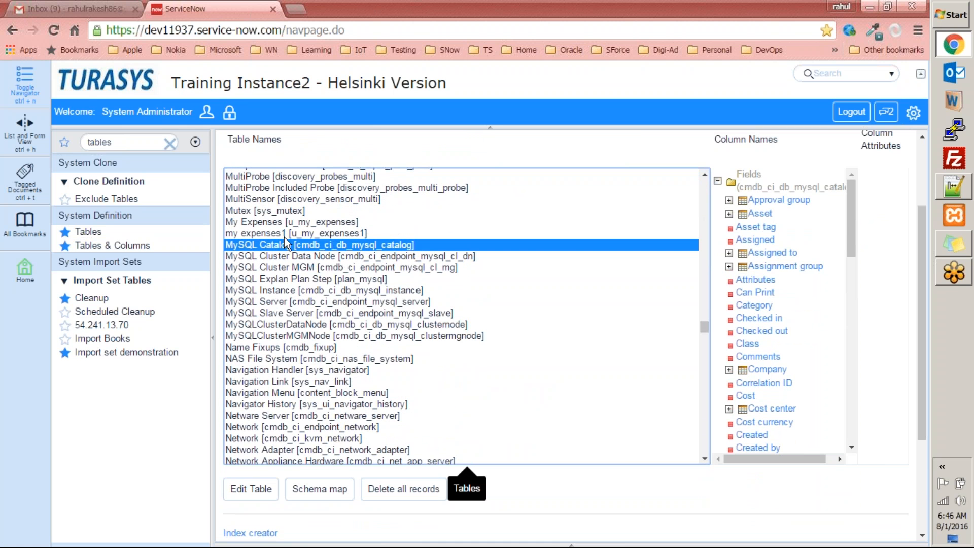
{"action": "key", "text": "Up"}
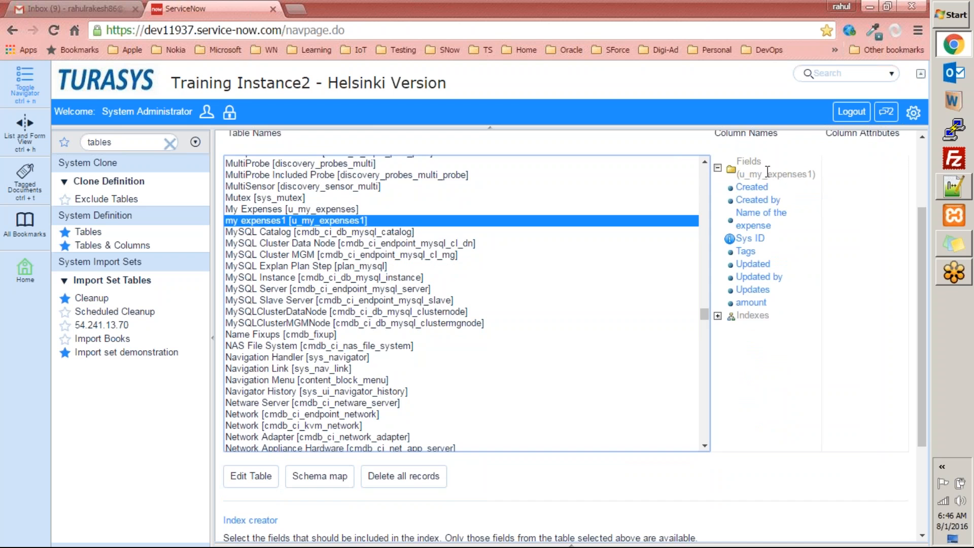
{"action": "scroll", "coordinate": [814, 167], "scroll_direction": "up", "scroll_amount": 3}
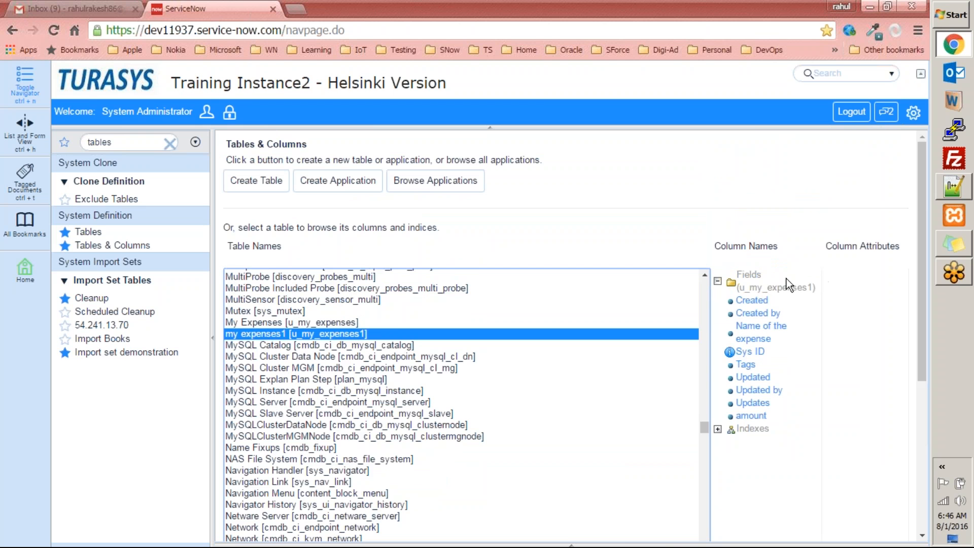
Show the Created field's attributes and copy its element name u_my_expenses1.sys_created_on
{"action": "left_click", "coordinate": [753, 301]}
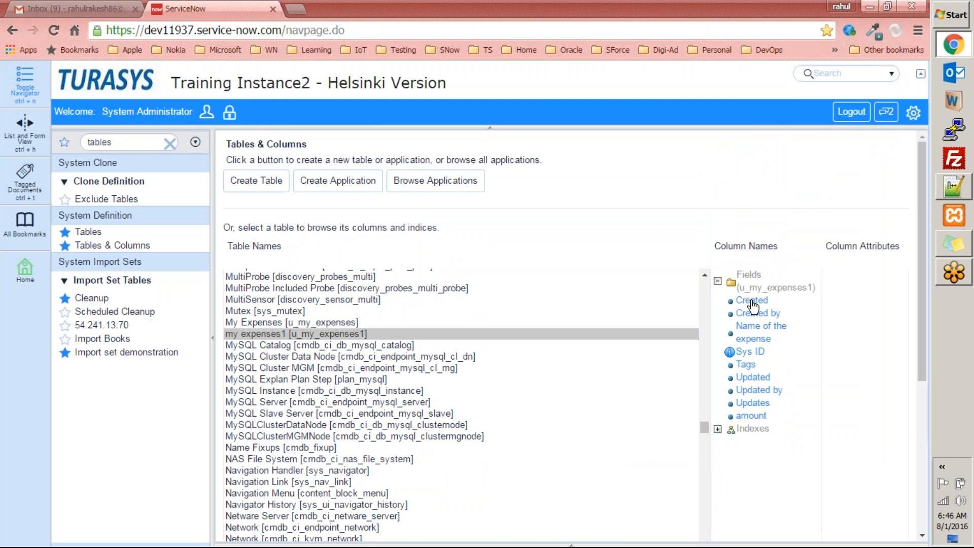
{"action": "left_click_drag", "start_coordinate": [757, 537], "coordinate": [877, 537]}
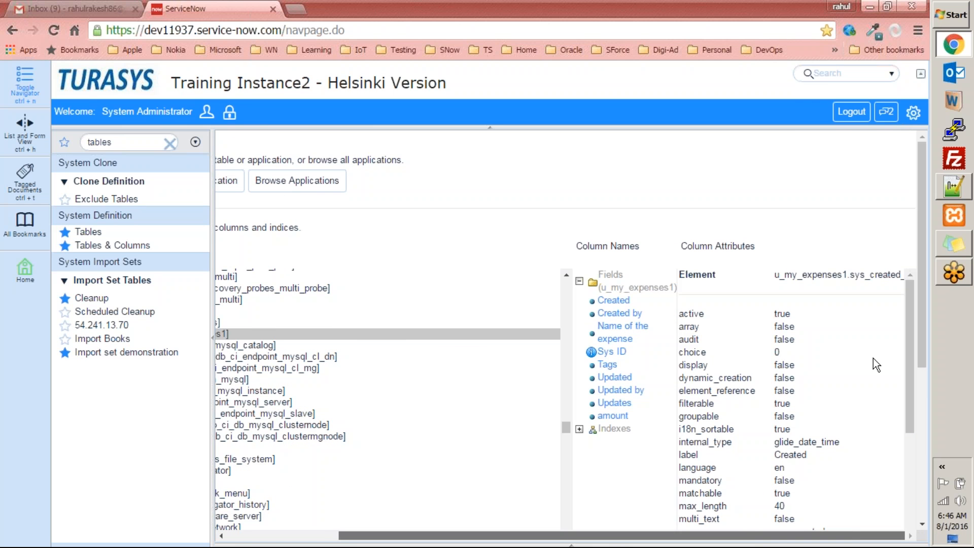
{"action": "left_click_drag", "start_coordinate": [774, 275], "coordinate": [905, 272]}
{"action": "key", "text": "ctrl+c"}
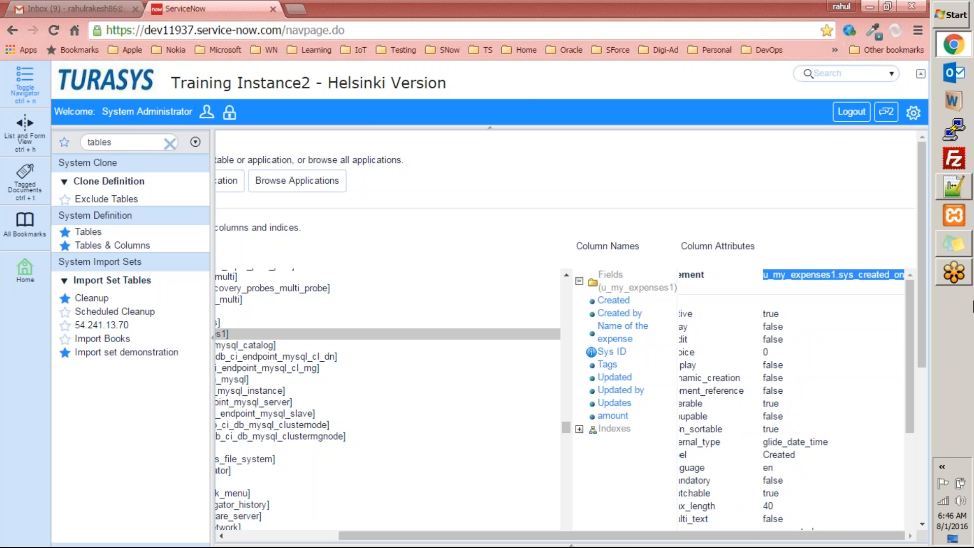
{"action": "left_click", "coordinate": [954, 185]}
Paste u_my_expenses1.sys_created_on onto line 1 of the note
{"action": "key", "text": "ctrl+v"}
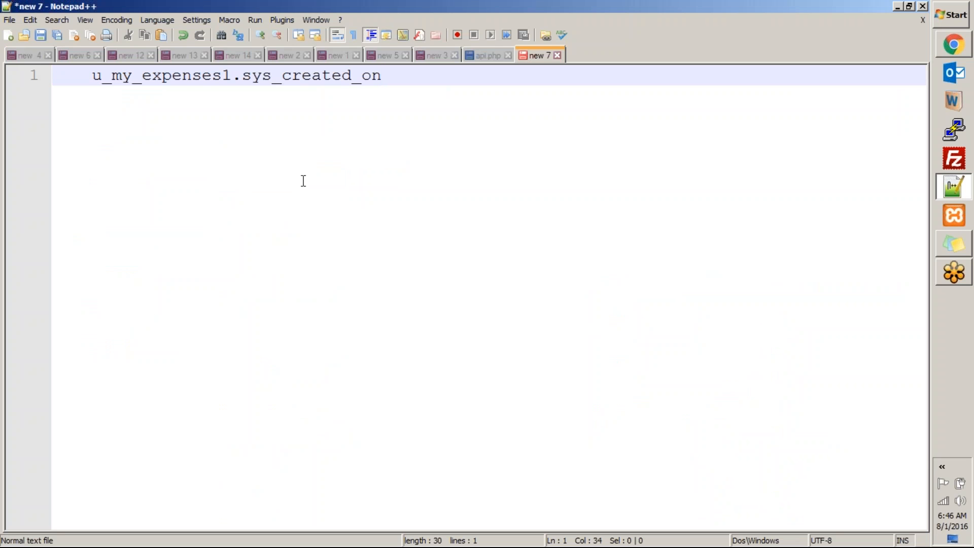
{"action": "left_click", "coordinate": [163, 76]}
{"action": "double_click", "coordinate": [163, 76]}
{"action": "double_click", "coordinate": [278, 77]}
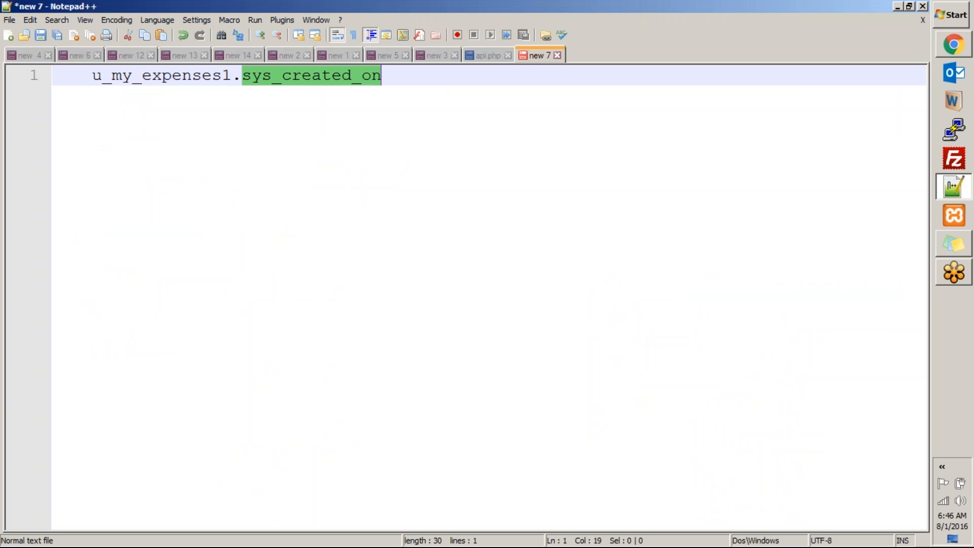
{"action": "double_click", "coordinate": [326, 76]}
Copy the Created by element name and paste u_my_expenses1.sys_created_by on line 2
{"action": "key", "text": "alt+Tab"}
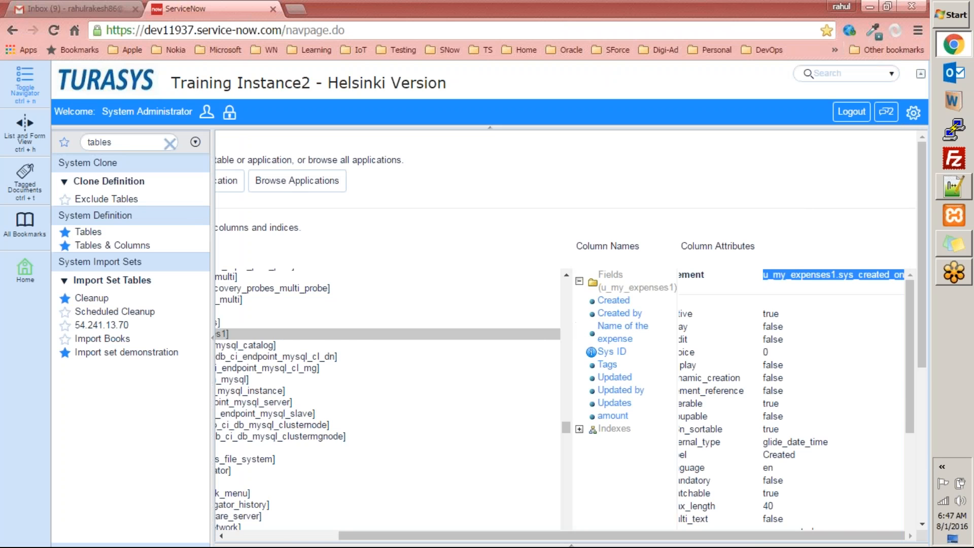
{"action": "left_click", "coordinate": [609, 315]}
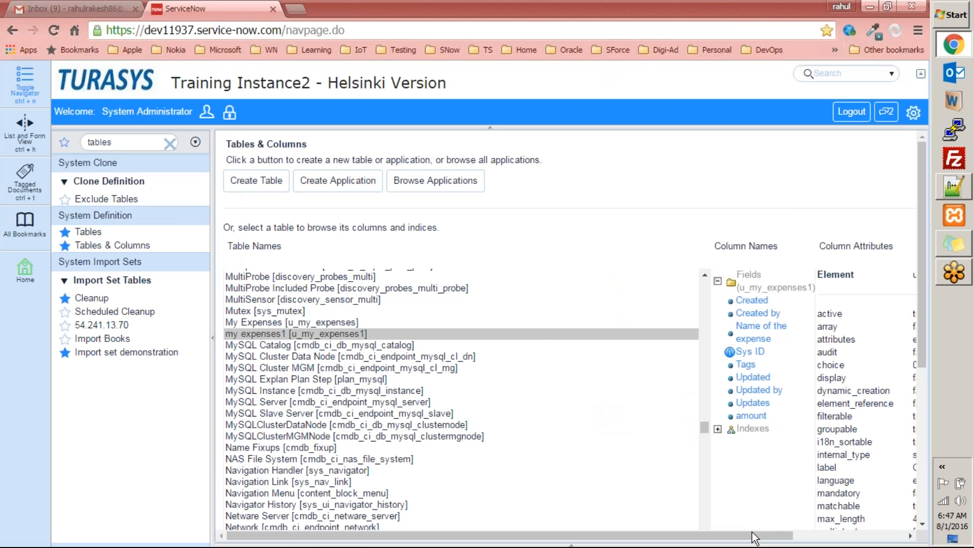
{"action": "left_click_drag", "start_coordinate": [764, 536], "coordinate": [904, 542]}
{"action": "left_click_drag", "start_coordinate": [776, 276], "coordinate": [906, 274]}
{"action": "key", "text": "ctrl+c"}
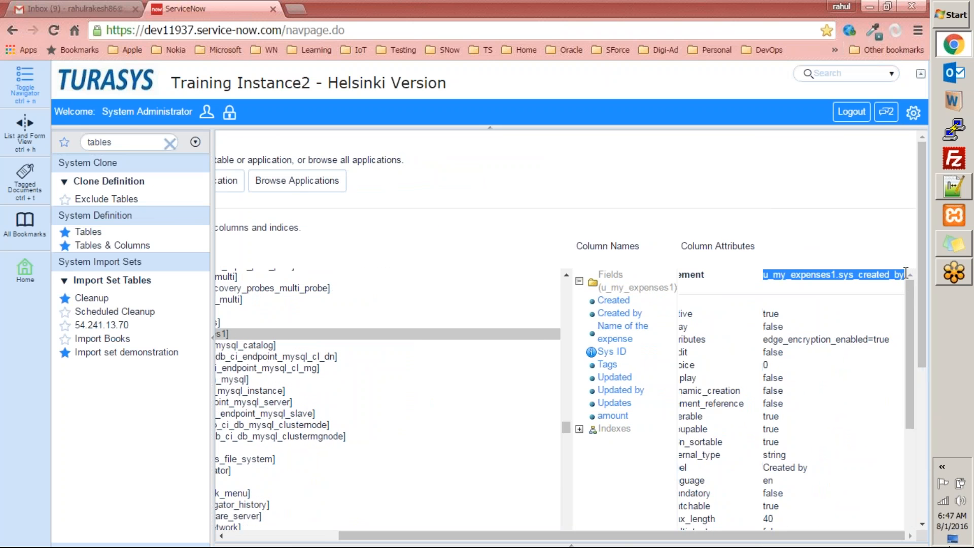
{"action": "key", "text": "alt+Tab"}
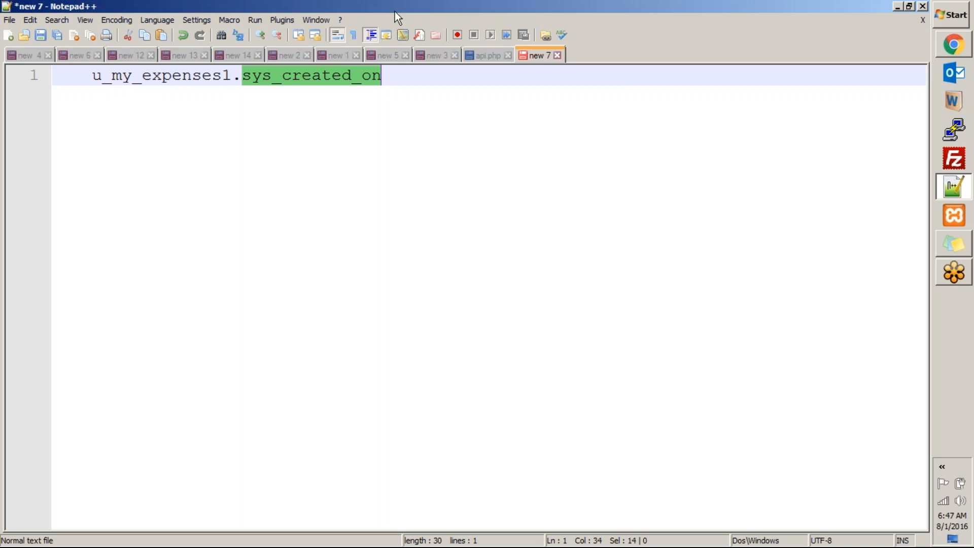
{"action": "left_click", "coordinate": [408, 76]}
{"action": "key", "text": "Return"}
{"action": "key", "text": "ctrl+v"}
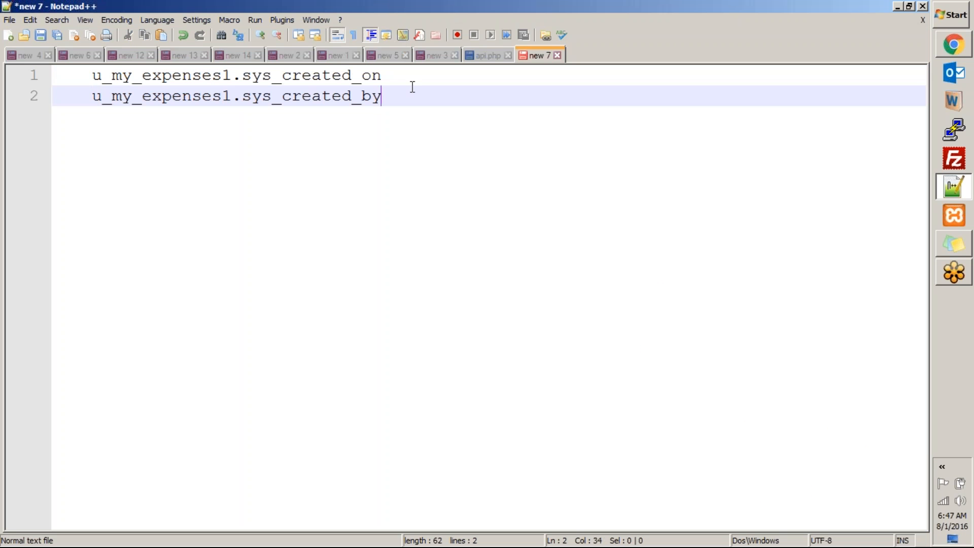
{"action": "key", "text": "Return"}
Look up the amount field's element name and enter u_my_expenses1.u_amount on line 3
{"action": "key", "text": "alt+Tab"}
{"action": "left_click", "coordinate": [615, 415]}
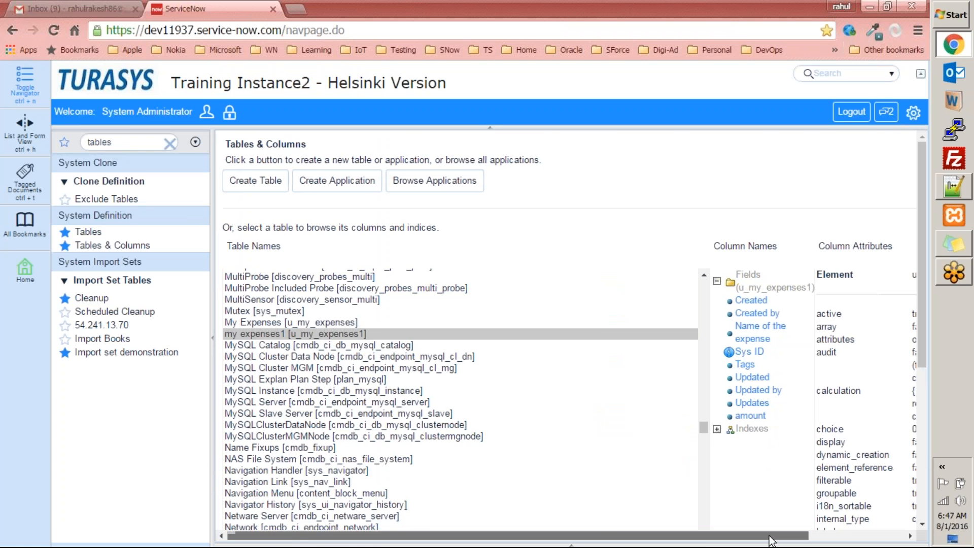
{"action": "left_click_drag", "start_coordinate": [747, 538], "coordinate": [853, 537]}
{"action": "left_click_drag", "start_coordinate": [792, 277], "coordinate": [905, 270]}
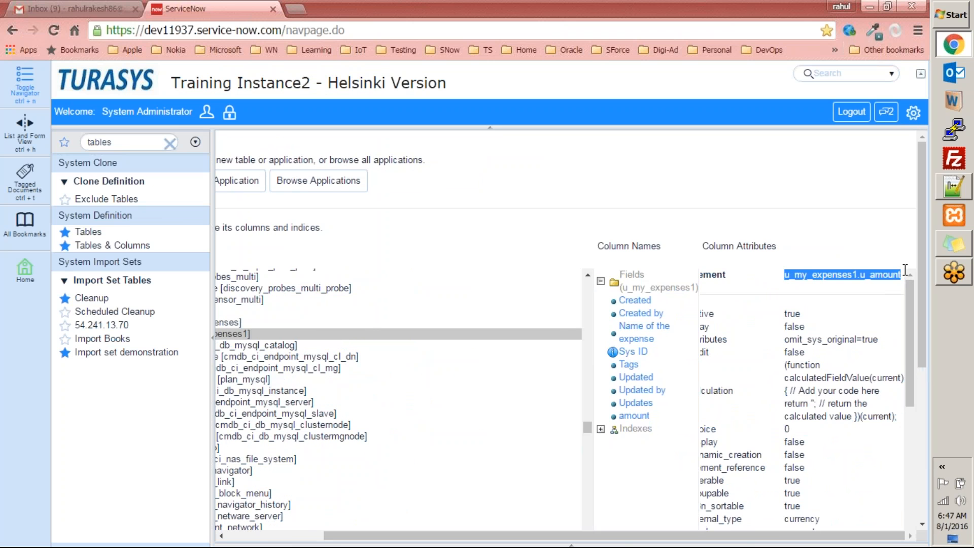
{"action": "key", "text": "alt+Tab"}
{"action": "type", "text": "u_my_expenses1.u_amount"}
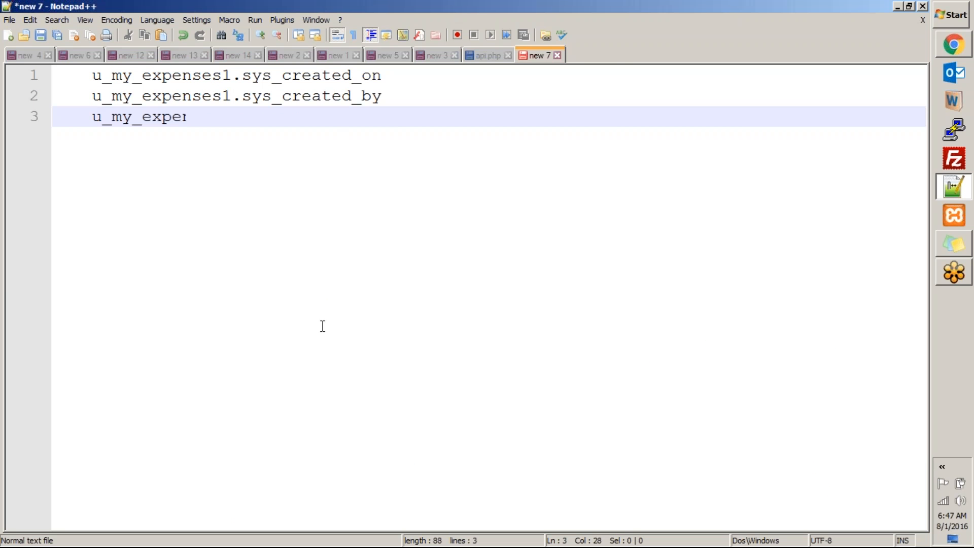
{"action": "double_click", "coordinate": [293, 118]}
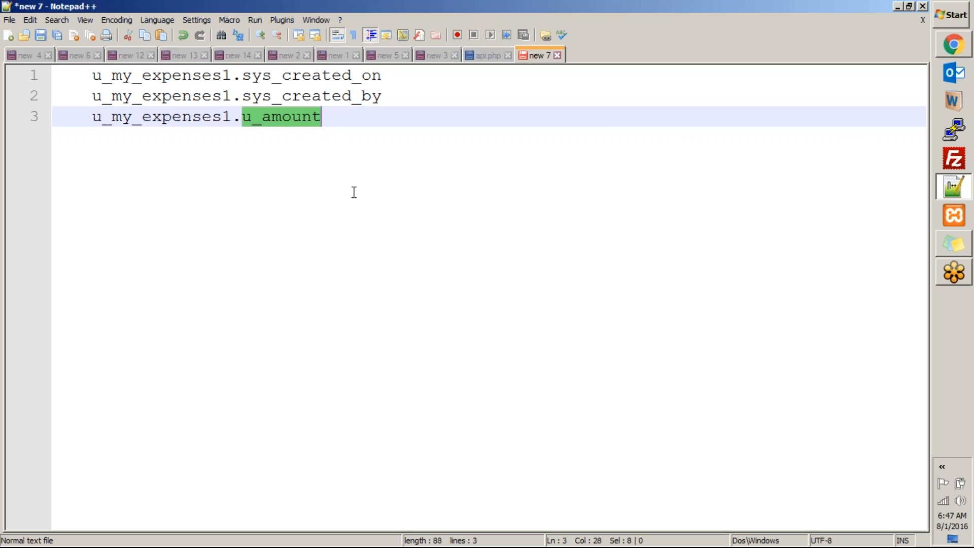
{"action": "key", "text": "alt+Tab"}
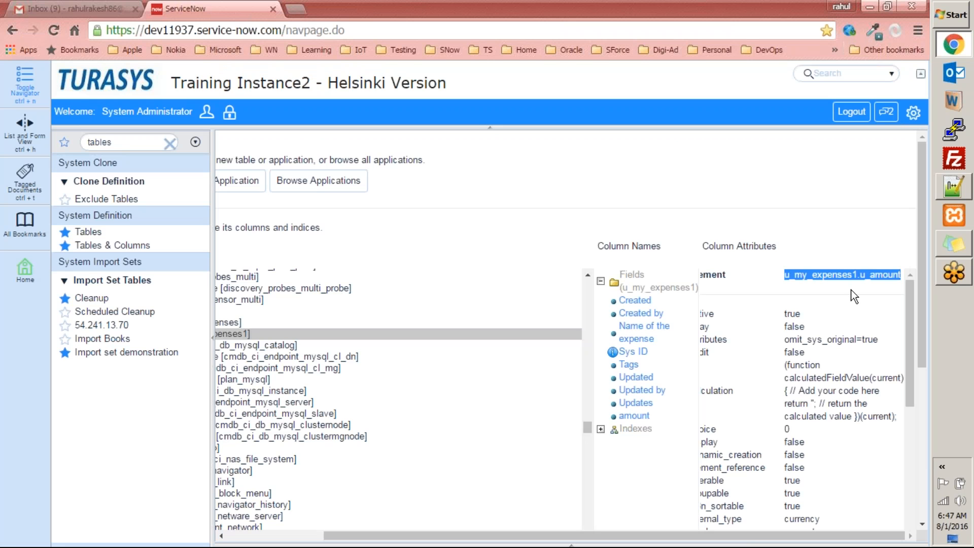
{"action": "left_click_drag", "start_coordinate": [742, 542], "coordinate": [646, 521]}
{"action": "left_click_drag", "start_coordinate": [910, 374], "coordinate": [917, 533]}
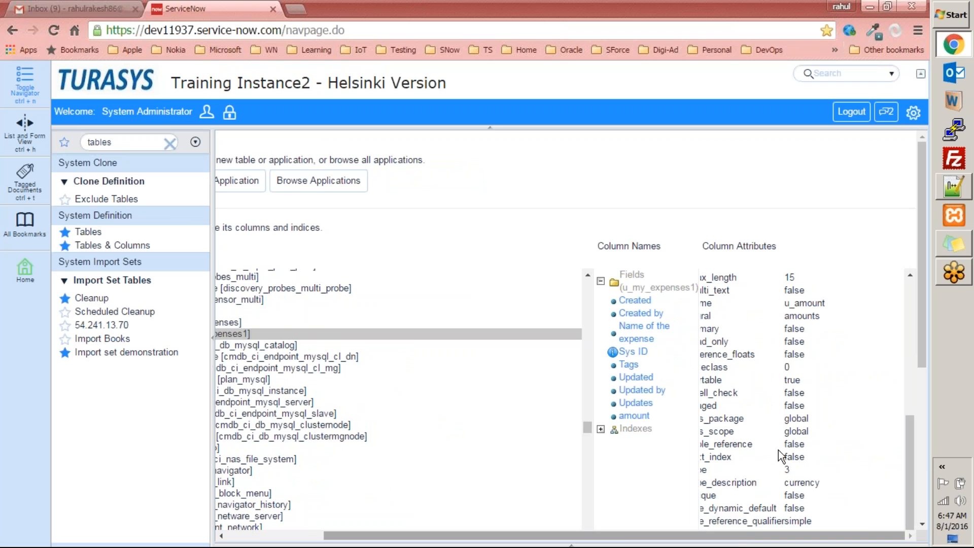
{"action": "left_click", "coordinate": [637, 304]}
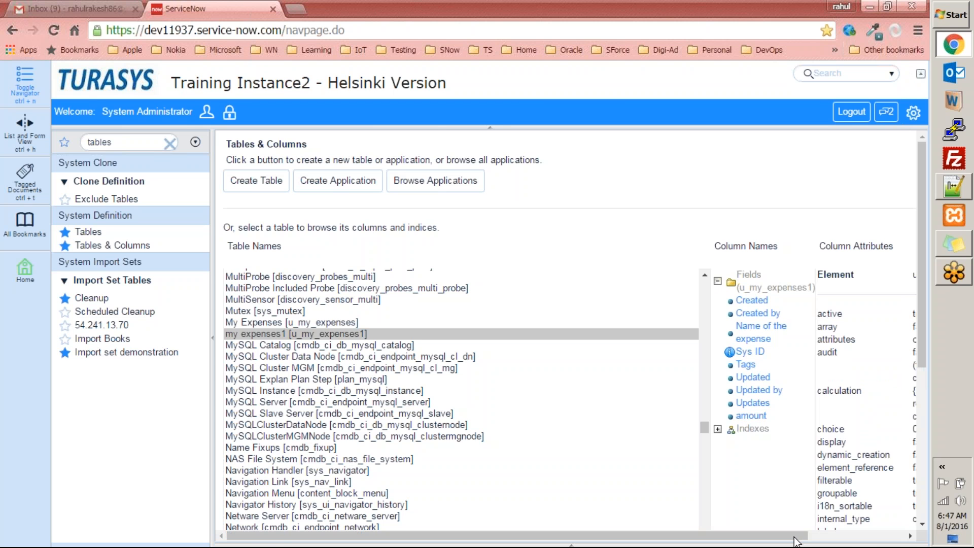
{"action": "left_click_drag", "start_coordinate": [797, 541], "coordinate": [901, 541]}
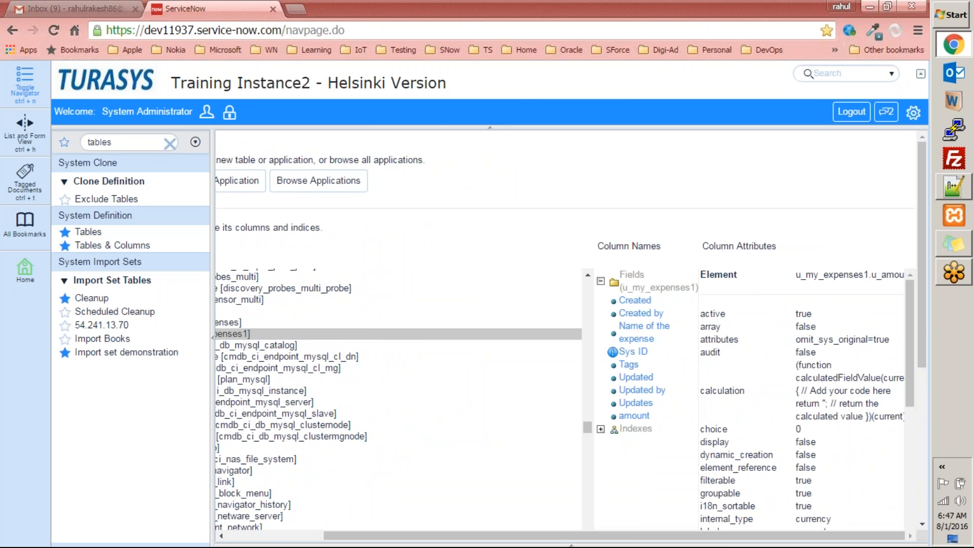
{"action": "left_click_drag", "start_coordinate": [922, 311], "coordinate": [930, 339]}
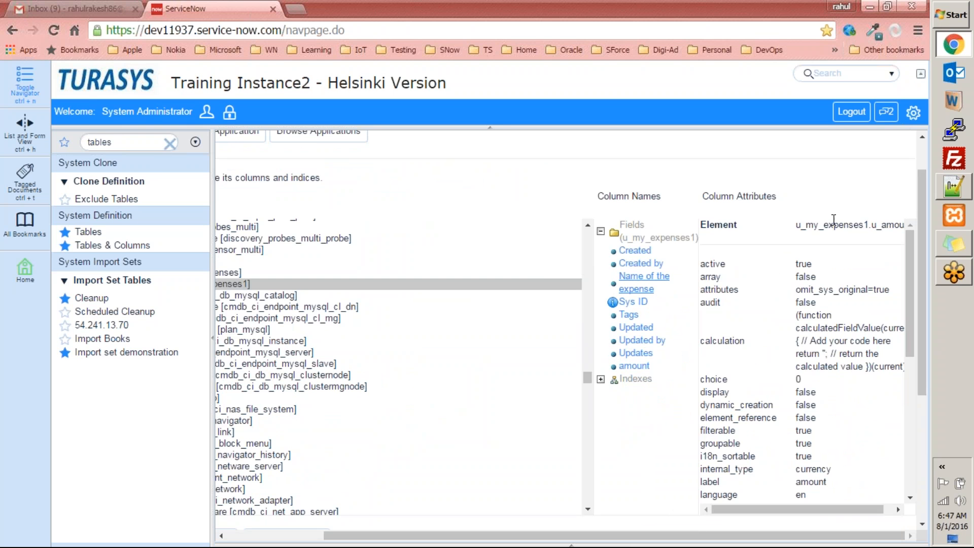
{"action": "left_click_drag", "start_coordinate": [795, 226], "coordinate": [886, 229]}
{"action": "left_click_drag", "start_coordinate": [799, 508], "coordinate": [726, 500]}
{"action": "left_click", "coordinate": [737, 262]}
{"action": "left_click_drag", "start_coordinate": [797, 289], "coordinate": [892, 293]}
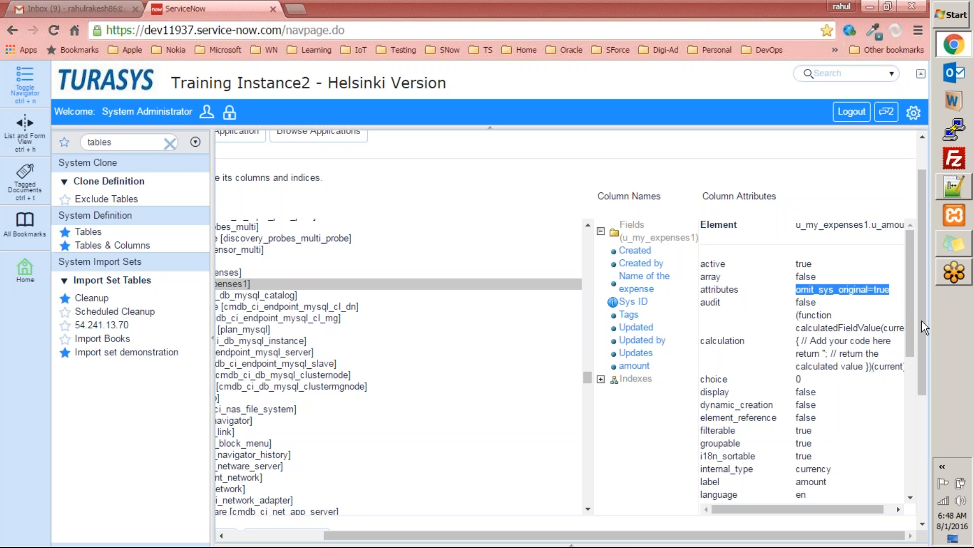
Inspect the amount field's type attributes: type 3 with description currency
{"action": "left_click_drag", "start_coordinate": [910, 324], "coordinate": [771, 454]}
{"action": "double_click", "coordinate": [708, 453]}
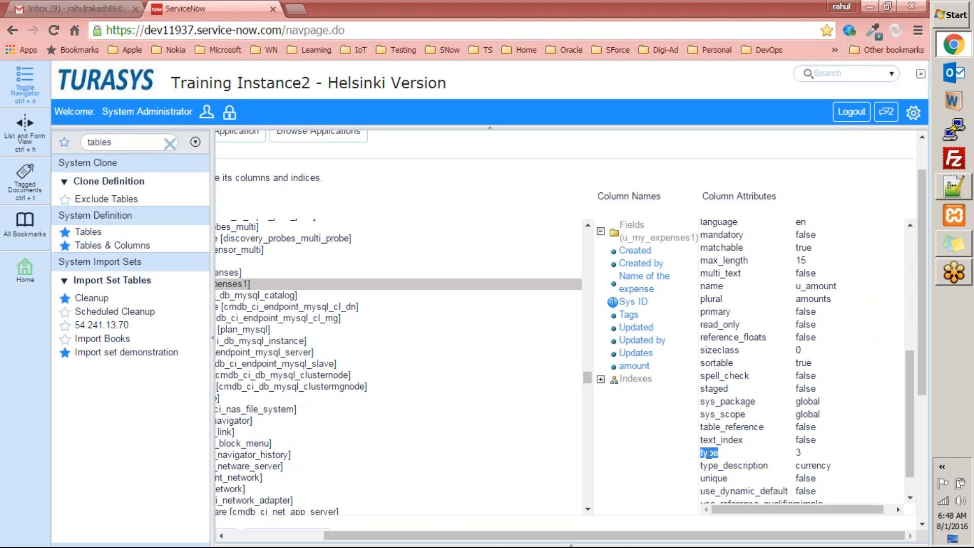
{"action": "left_click_drag", "start_coordinate": [912, 393], "coordinate": [902, 437]}
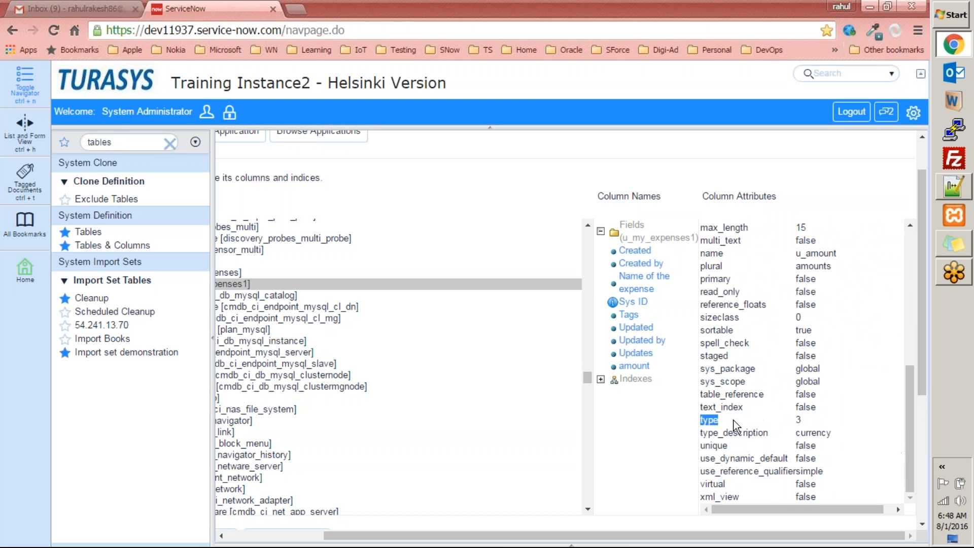
{"action": "double_click", "coordinate": [799, 420]}
{"action": "left_click", "coordinate": [729, 431]}
{"action": "double_click", "coordinate": [729, 432]}
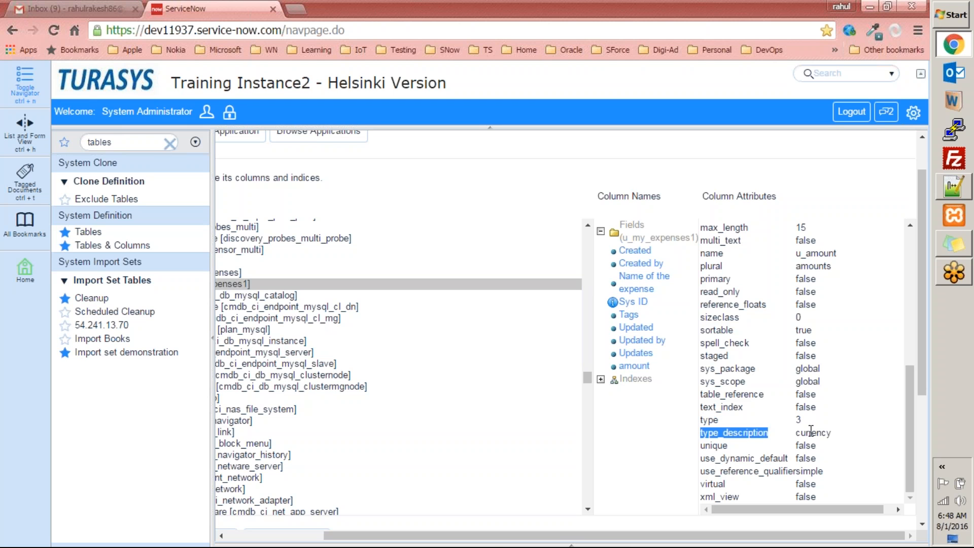
{"action": "double_click", "coordinate": [814, 433]}
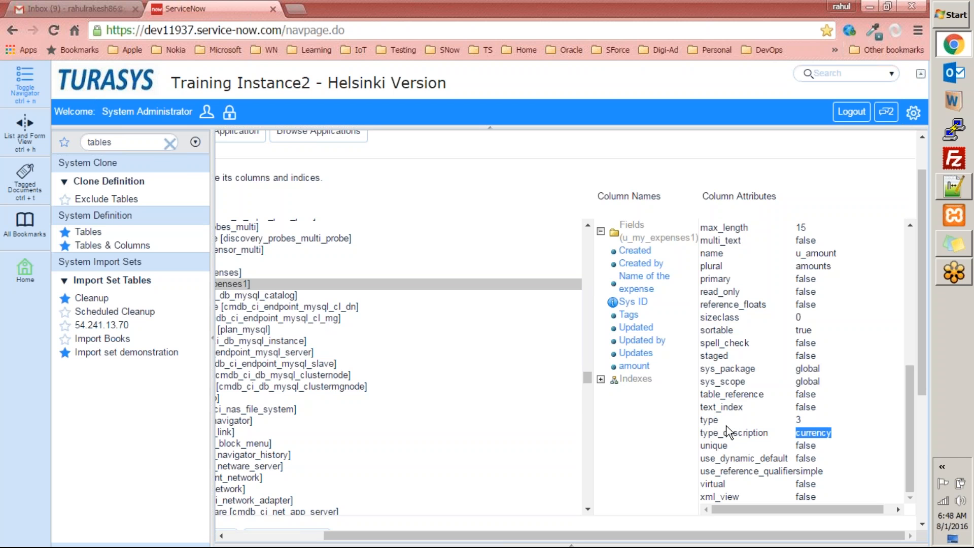
{"action": "left_click_drag", "start_coordinate": [807, 427], "coordinate": [747, 410]}
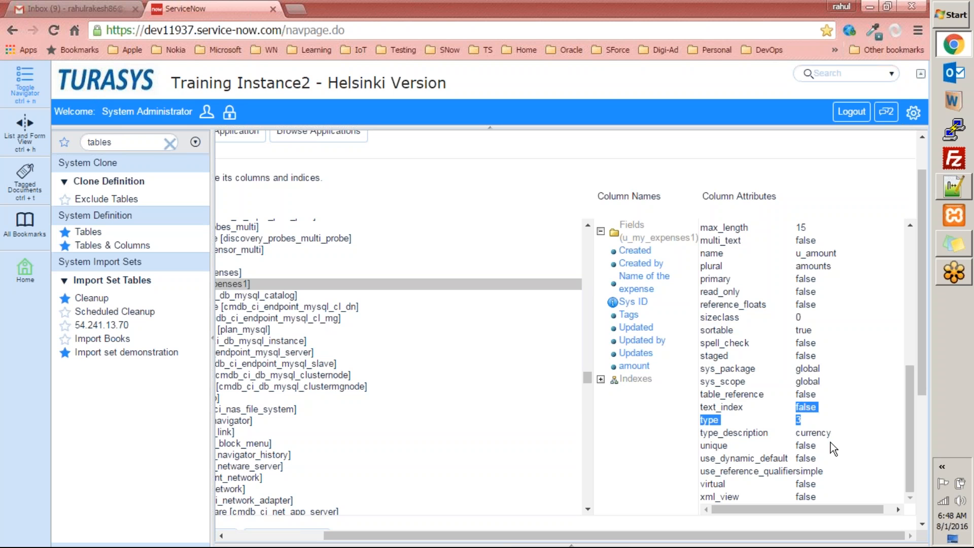
{"action": "double_click", "coordinate": [814, 434]}
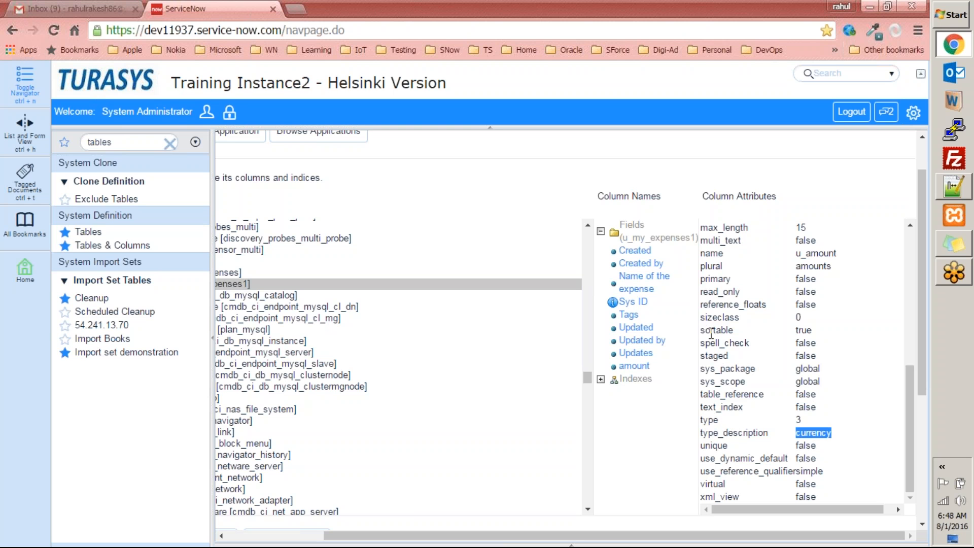
Check the sortable and spell_check attribute values, then scroll the pane back up
{"action": "double_click", "coordinate": [712, 333]}
{"action": "double_click", "coordinate": [807, 330]}
{"action": "double_click", "coordinate": [724, 343]}
{"action": "double_click", "coordinate": [806, 343]}
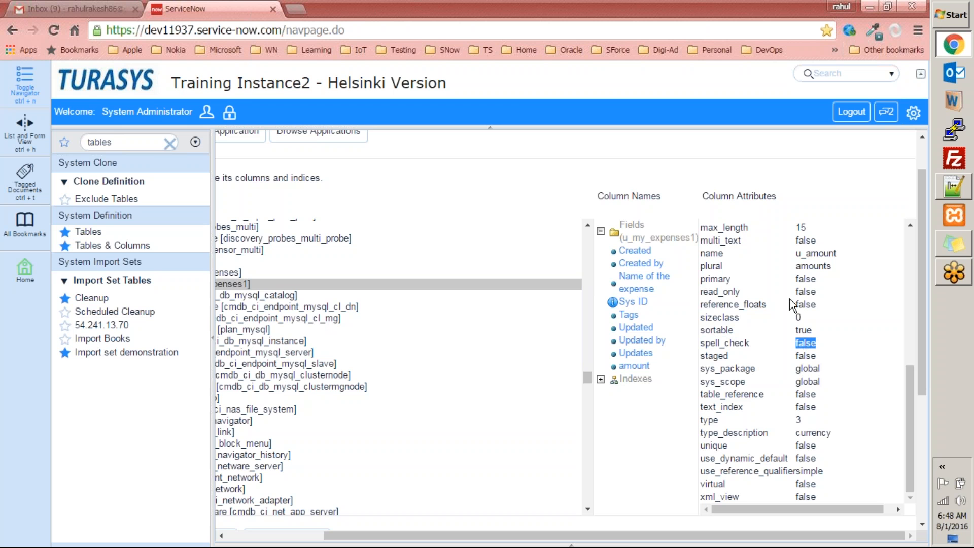
{"action": "left_click_drag", "start_coordinate": [911, 400], "coordinate": [905, 252]}
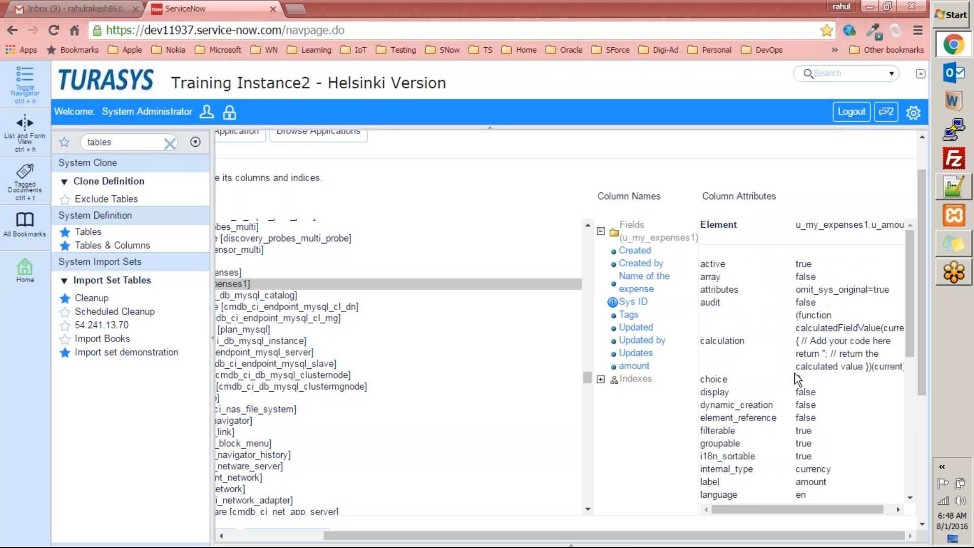
{"action": "left_click_drag", "start_coordinate": [631, 535], "coordinate": [511, 513]}
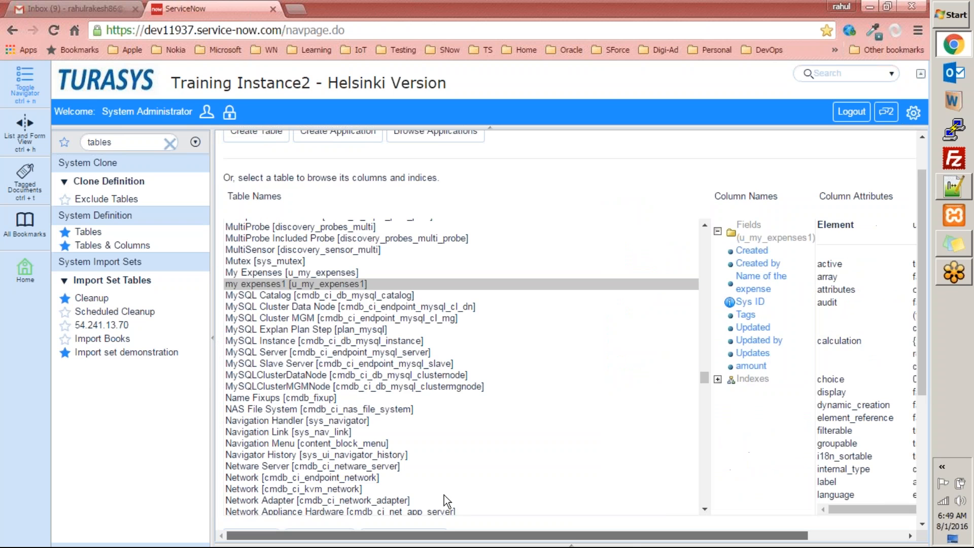
Pick my expenses1 [u_my_expenses1] from the Table Names list and open its definition
{"action": "left_click_drag", "start_coordinate": [445, 496], "coordinate": [539, 524]}
{"action": "left_click_drag", "start_coordinate": [924, 386], "coordinate": [909, 488]}
{"action": "left_click_drag", "start_coordinate": [717, 541], "coordinate": [536, 528]}
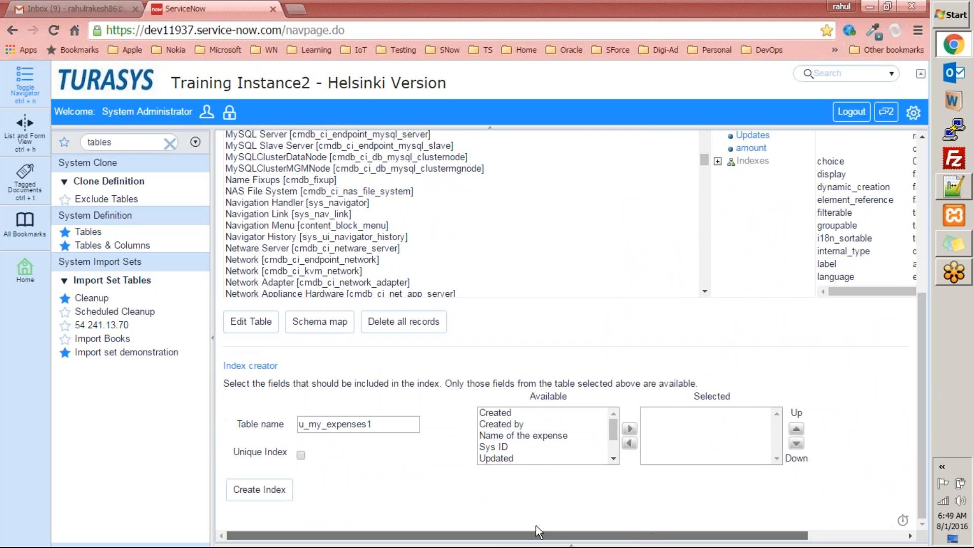
{"action": "scroll", "coordinate": [386, 304], "scroll_direction": "up", "scroll_amount": 10}
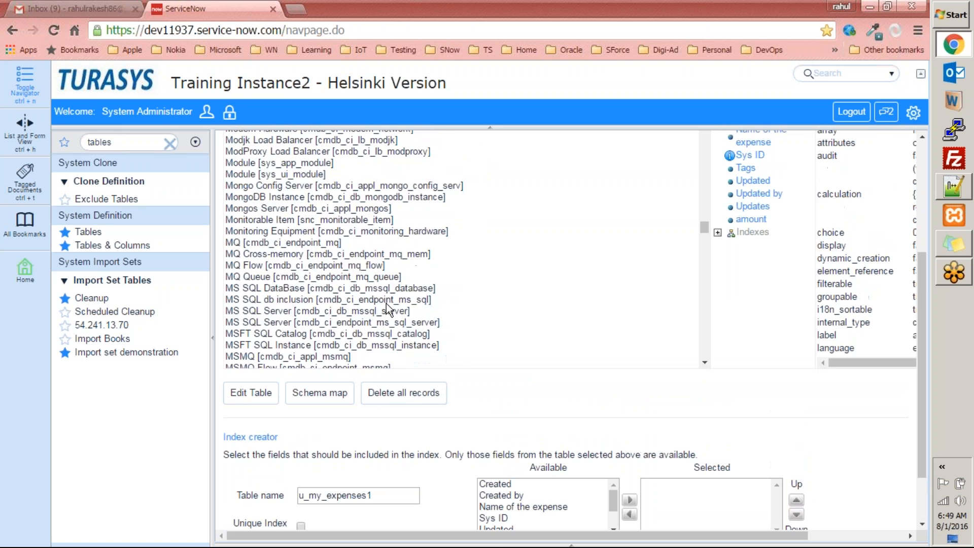
{"action": "scroll", "coordinate": [386, 304], "scroll_direction": "up", "scroll_amount": 15}
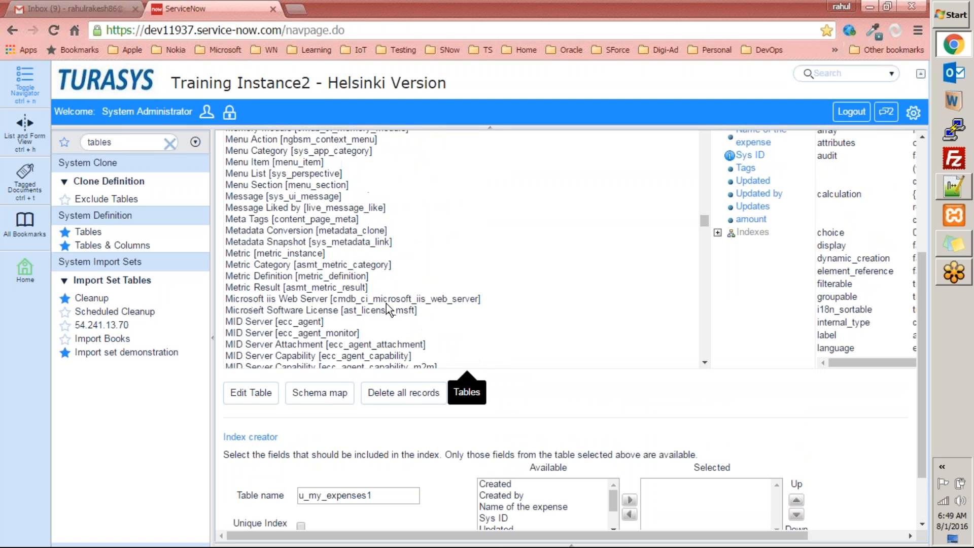
{"action": "scroll", "coordinate": [387, 307], "scroll_direction": "up", "scroll_amount": 15}
{"action": "scroll", "coordinate": [339, 235], "scroll_direction": "down", "scroll_amount": 10}
{"action": "scroll", "coordinate": [339, 235], "scroll_direction": "down", "scroll_amount": 10}
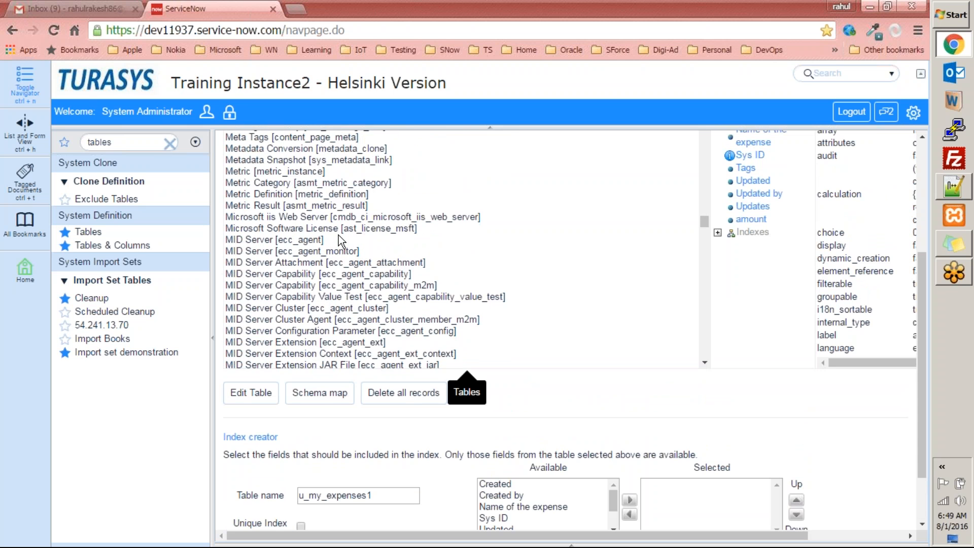
{"action": "scroll", "coordinate": [339, 235], "scroll_direction": "down", "scroll_amount": 10}
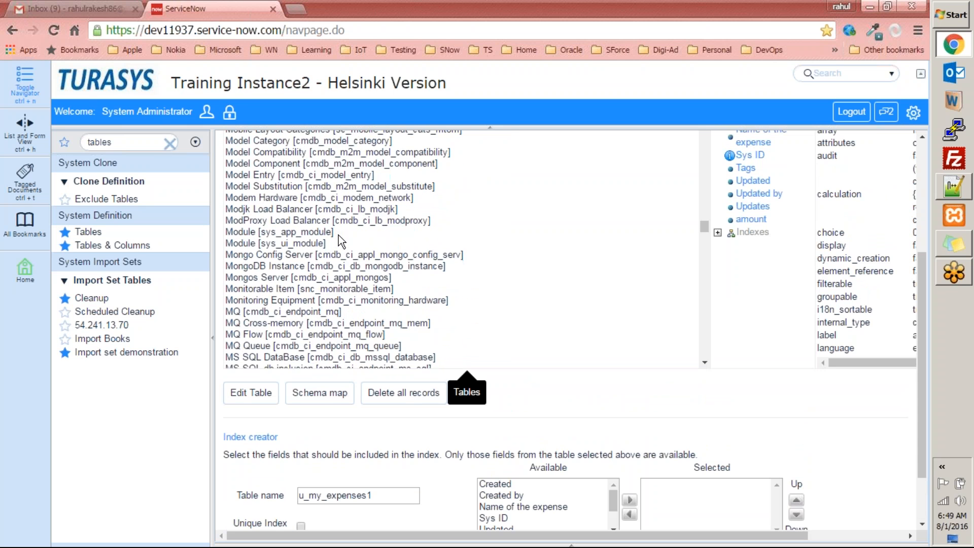
{"action": "scroll", "coordinate": [339, 236], "scroll_direction": "down", "scroll_amount": 4}
{"action": "left_click", "coordinate": [337, 211]}
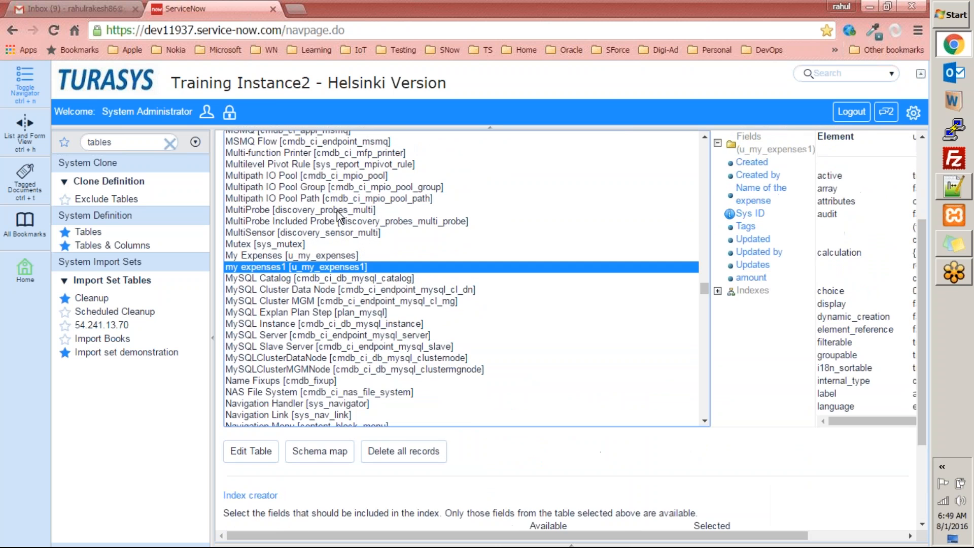
{"action": "left_click_drag", "start_coordinate": [924, 261], "coordinate": [910, 350]}
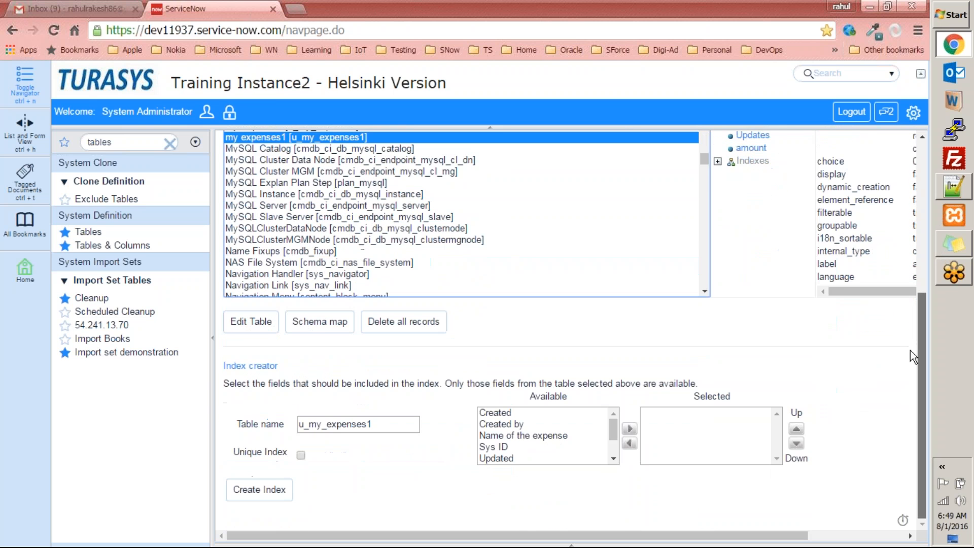
{"action": "left_click", "coordinate": [251, 323]}
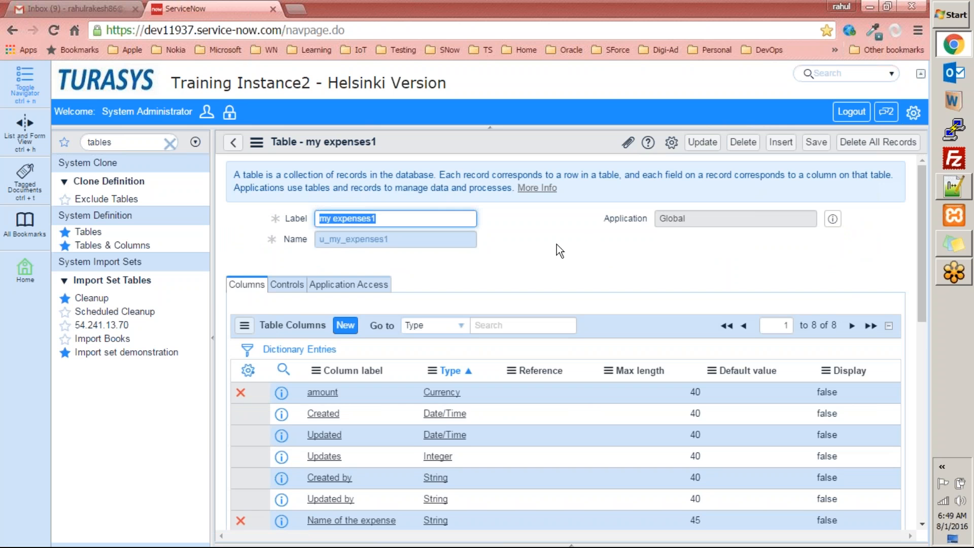
Scroll through the my expenses1 Table Columns list, then go back to Tables & Columns
{"action": "left_click_drag", "start_coordinate": [922, 260], "coordinate": [936, 332]}
{"action": "scroll", "coordinate": [510, 314], "scroll_direction": "up", "scroll_amount": 4}
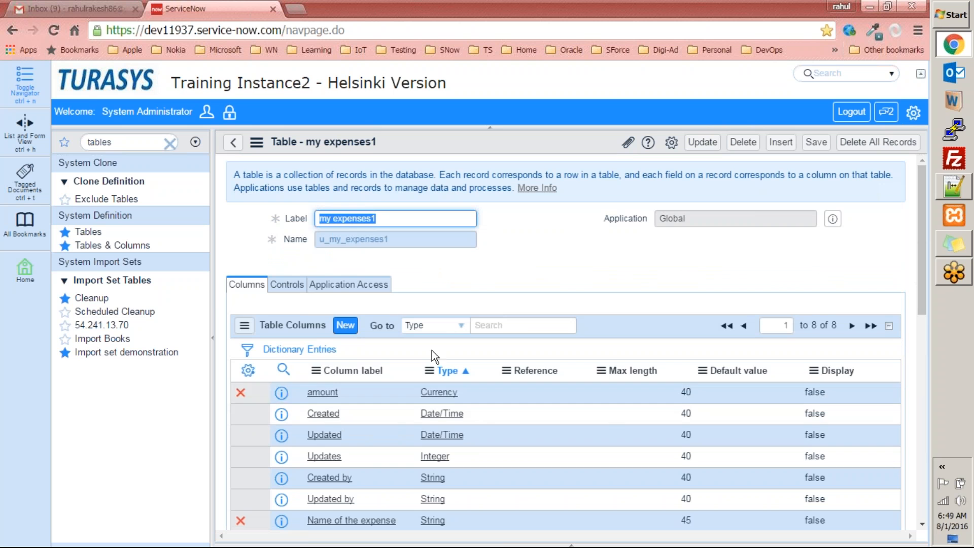
{"action": "scroll", "coordinate": [486, 410], "scroll_direction": "down", "scroll_amount": 1}
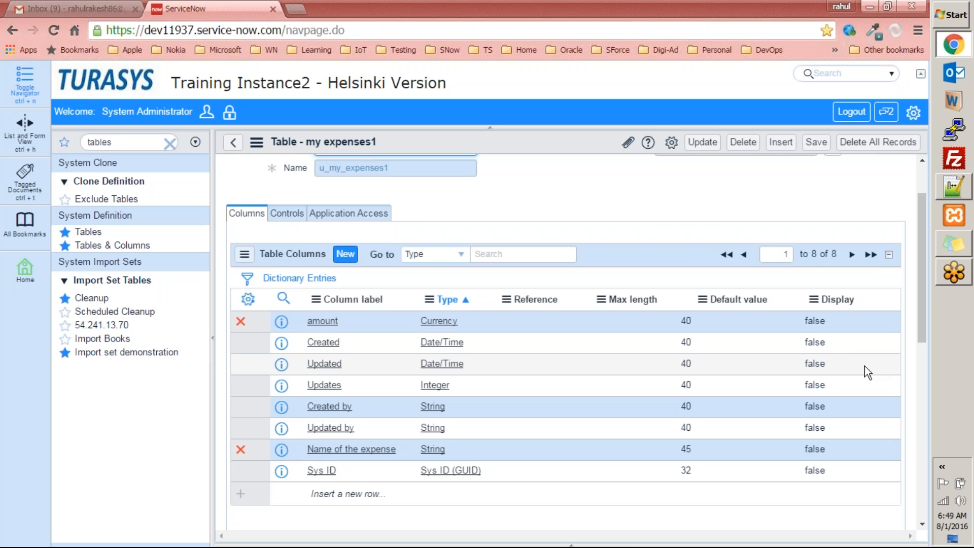
{"action": "scroll", "coordinate": [733, 184], "scroll_direction": "down", "scroll_amount": 5}
{"action": "scroll", "coordinate": [533, 289], "scroll_direction": "up", "scroll_amount": 5}
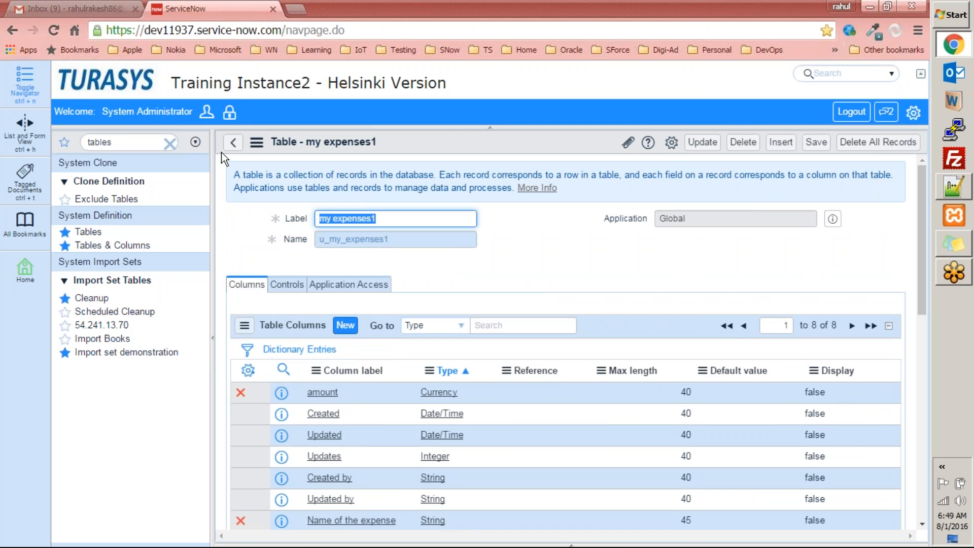
{"action": "left_click", "coordinate": [233, 142]}
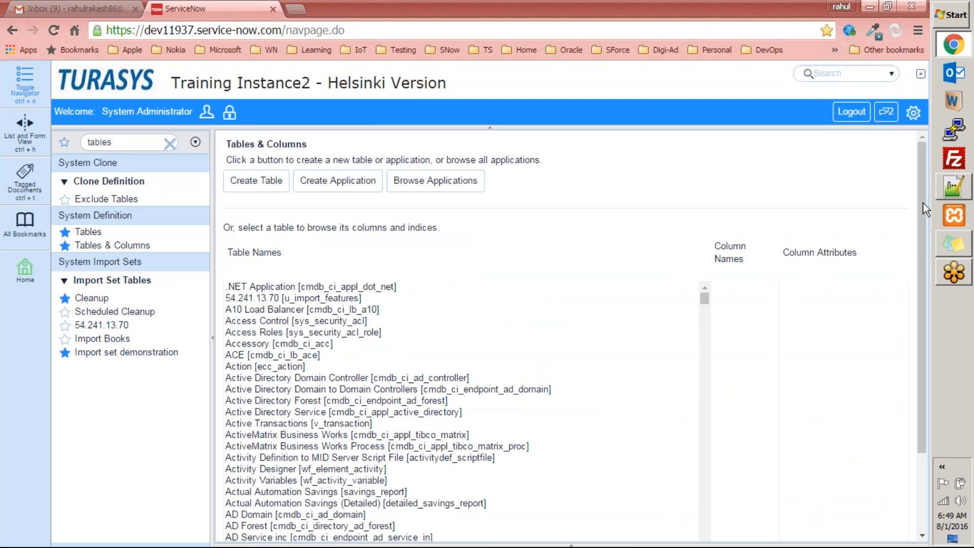
Filter table names by 'my', select my expenses1, and open its schema map
{"action": "left_click_drag", "start_coordinate": [924, 202], "coordinate": [924, 389]}
{"action": "left_click", "coordinate": [322, 345]}
{"action": "type", "text": "my"}
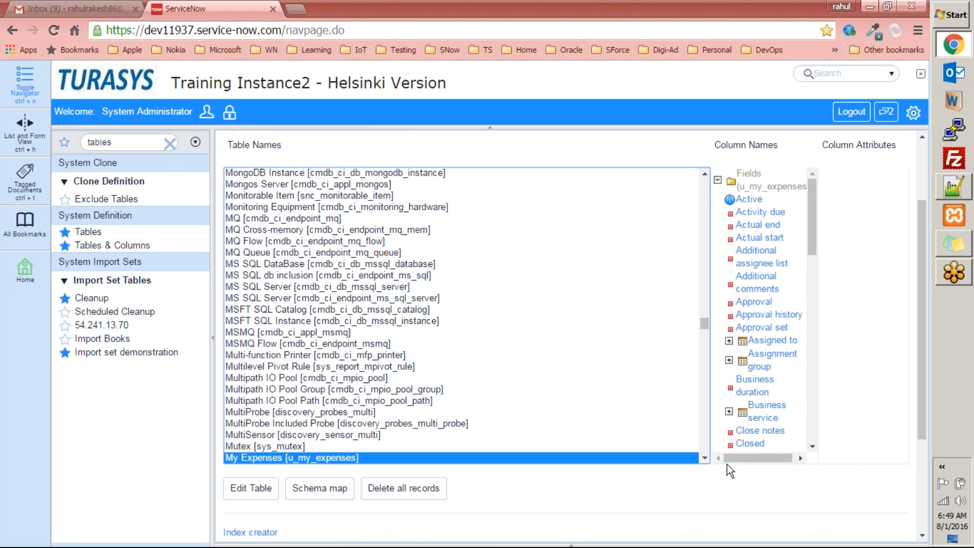
{"action": "left_click", "coordinate": [706, 459]}
{"action": "left_click", "coordinate": [273, 440]}
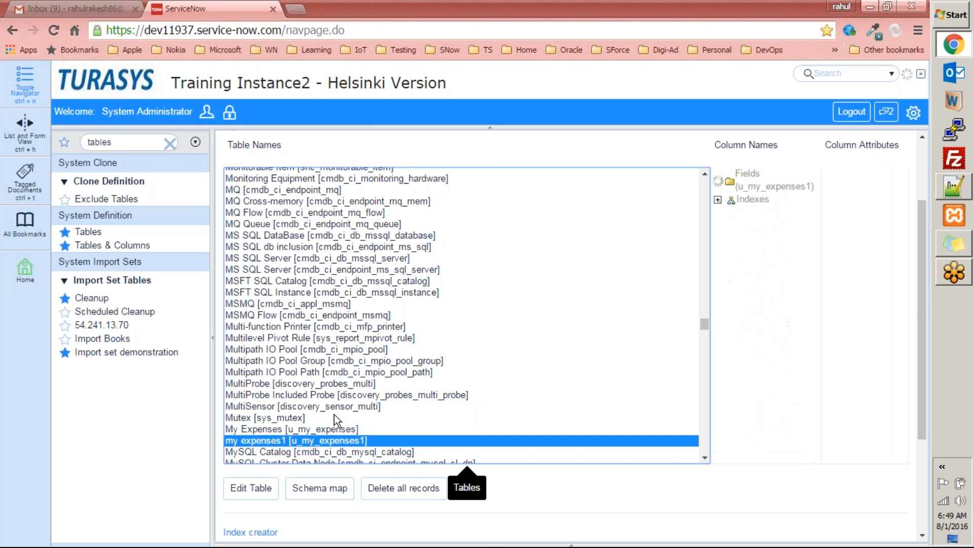
{"action": "left_click_drag", "start_coordinate": [926, 295], "coordinate": [919, 399]}
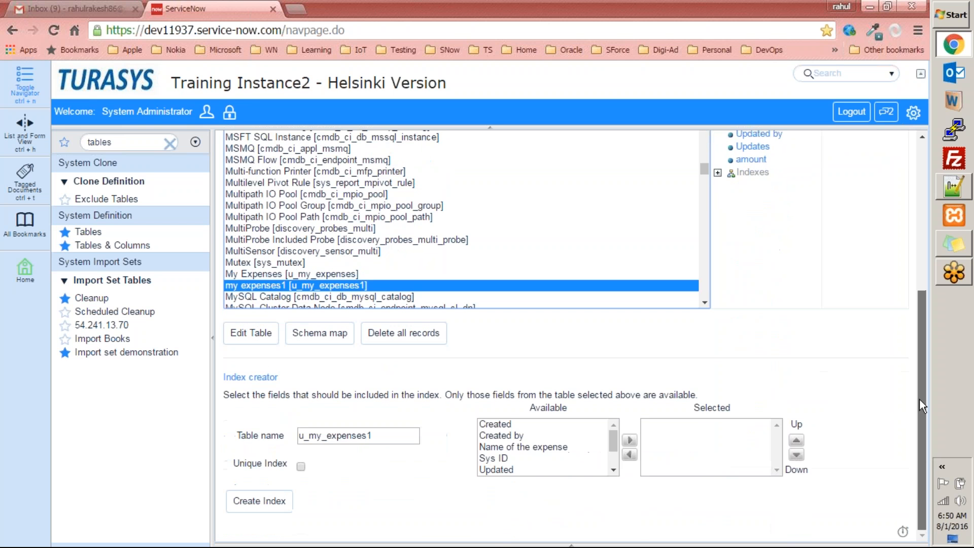
{"action": "left_click", "coordinate": [319, 341]}
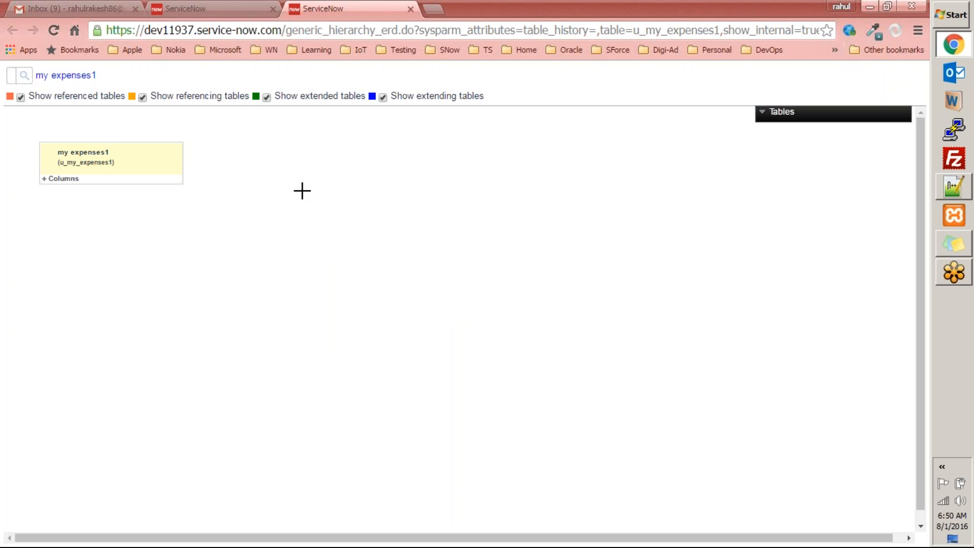
{"action": "left_click", "coordinate": [44, 183]}
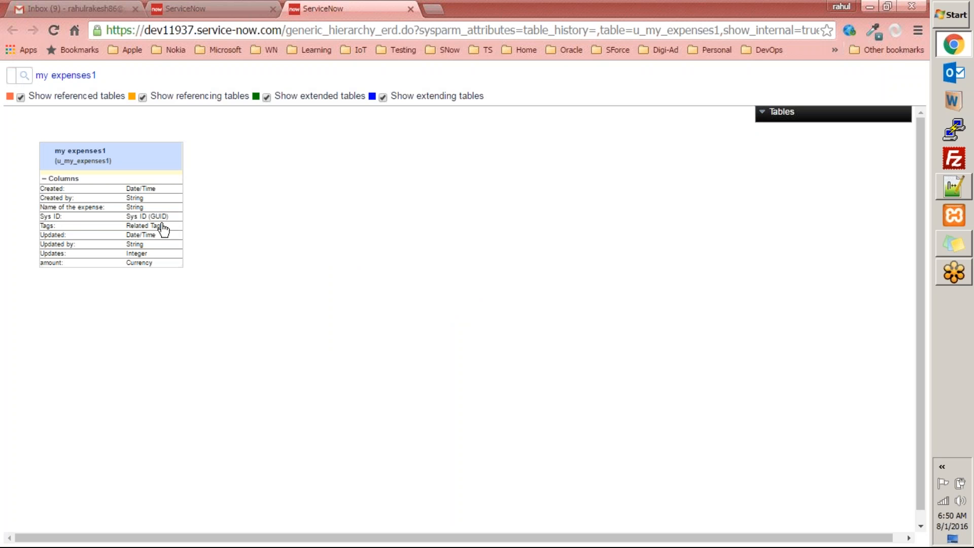
{"action": "left_click_drag", "start_coordinate": [56, 157], "coordinate": [392, 271]}
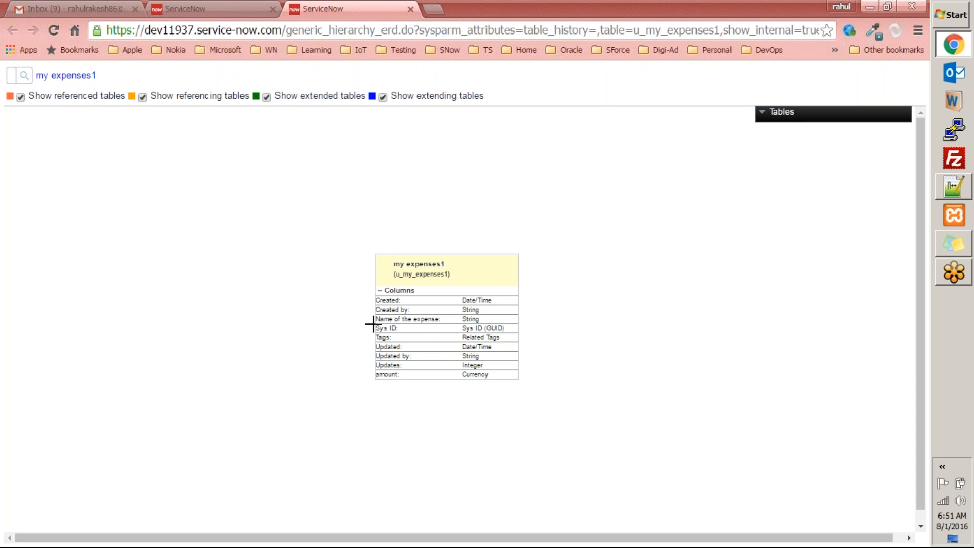
{"action": "key", "text": "ctrl+w"}
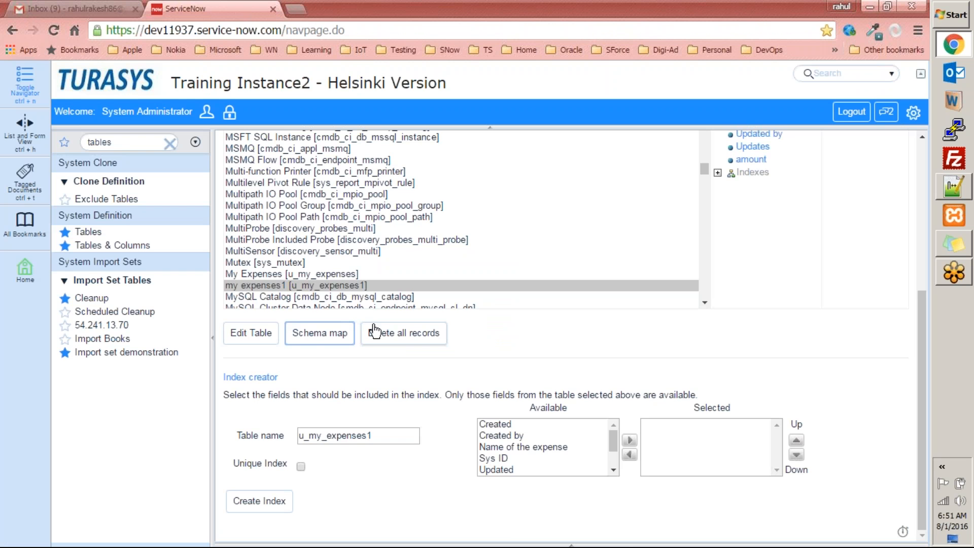
Open the schema map for My Expenses [u_my_expenses] and scroll through its linked tables
{"action": "left_click", "coordinate": [291, 273]}
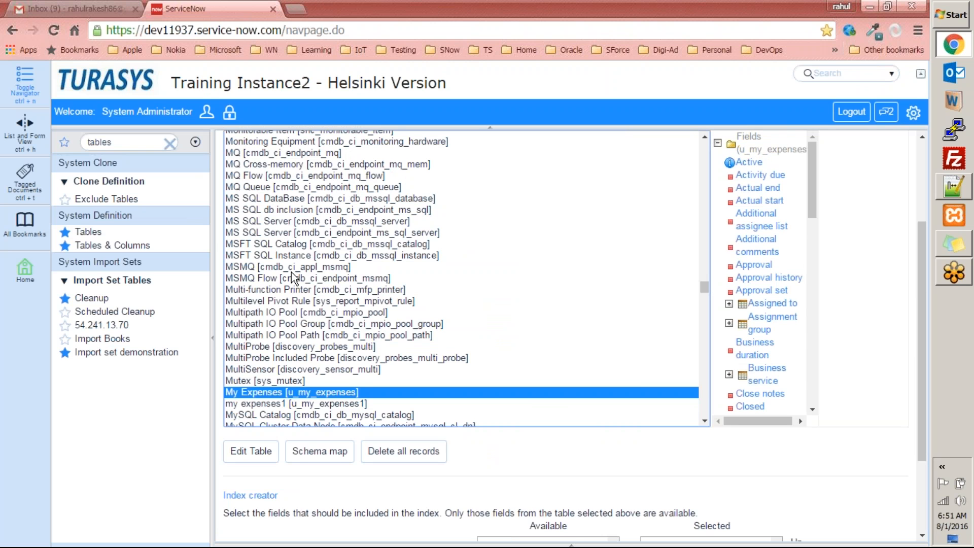
{"action": "left_click", "coordinate": [315, 452]}
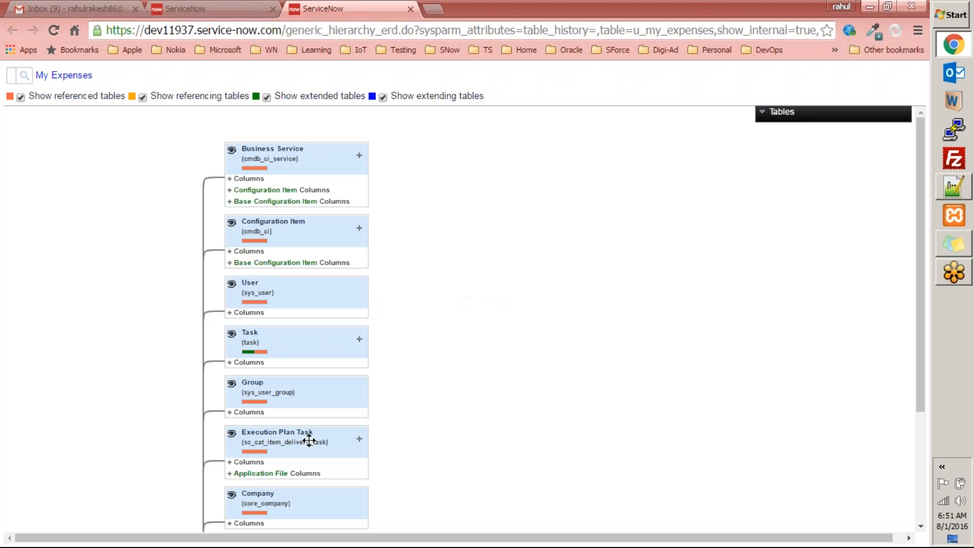
{"action": "left_click_drag", "start_coordinate": [921, 174], "coordinate": [921, 283]}
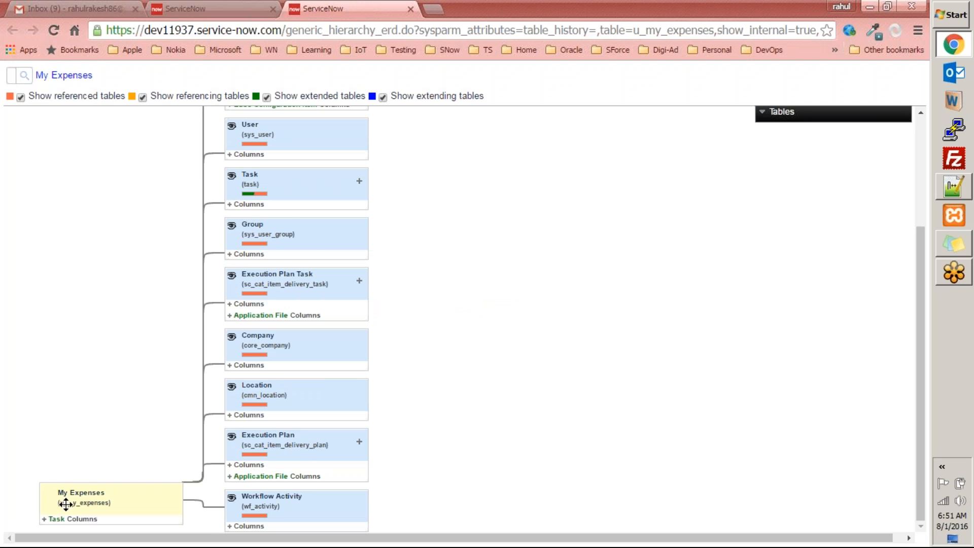
{"action": "scroll", "coordinate": [250, 192], "scroll_direction": "up", "scroll_amount": 3}
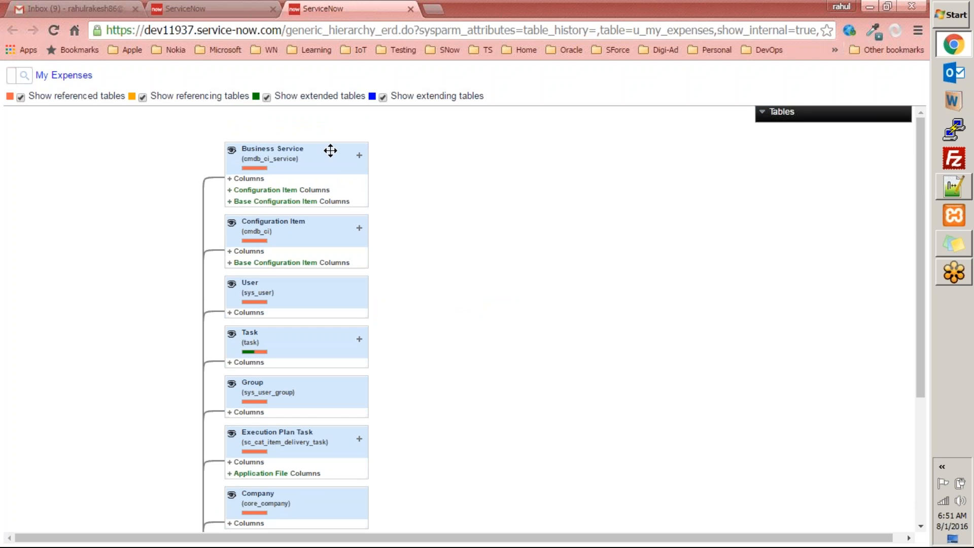
{"action": "scroll", "coordinate": [320, 452], "scroll_direction": "down", "scroll_amount": 4}
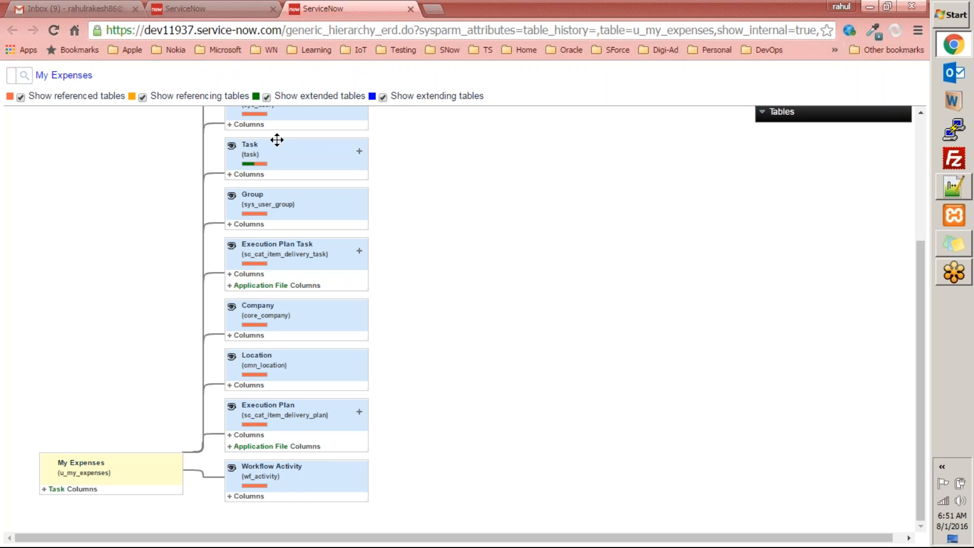
{"action": "scroll", "coordinate": [249, 298], "scroll_direction": "up", "scroll_amount": 3}
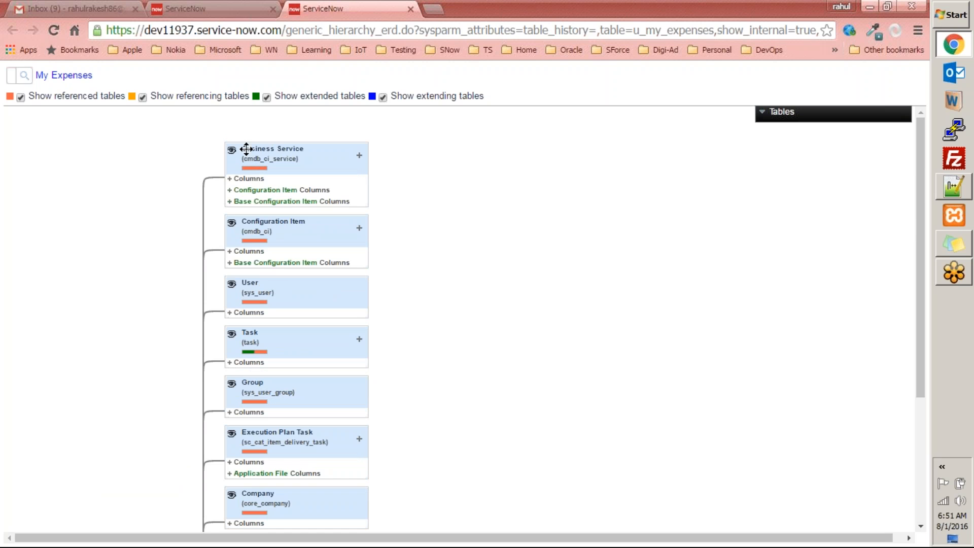
{"action": "scroll", "coordinate": [334, 222], "scroll_direction": "down", "scroll_amount": 4}
{"action": "scroll", "coordinate": [333, 235], "scroll_direction": "up", "scroll_amount": 4}
{"action": "scroll", "coordinate": [102, 441], "scroll_direction": "down", "scroll_amount": 3}
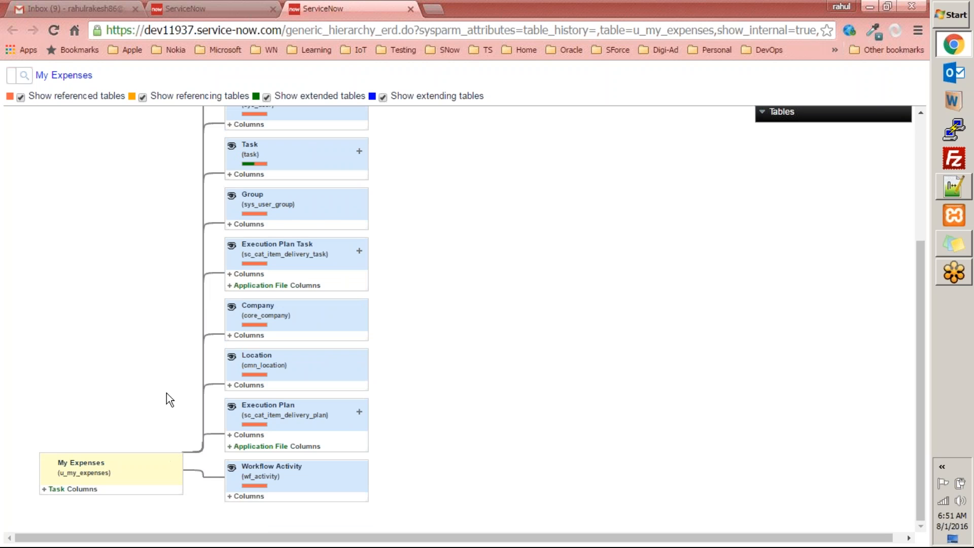
{"action": "scroll", "coordinate": [152, 233], "scroll_direction": "up", "scroll_amount": 3}
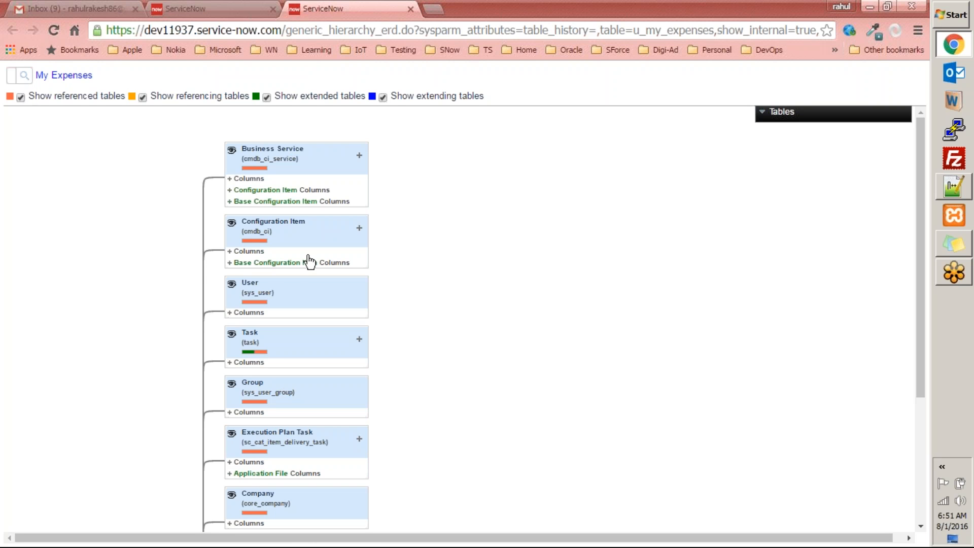
{"action": "scroll", "coordinate": [308, 264], "scroll_direction": "down", "scroll_amount": 4}
Expand My Expenses' Task columns, then uncheck Show referenced tables so only Task remains linked
{"action": "left_click", "coordinate": [45, 490]}
{"action": "scroll", "coordinate": [150, 406], "scroll_direction": "down", "scroll_amount": 5}
{"action": "scroll", "coordinate": [243, 421], "scroll_direction": "up", "scroll_amount": 3}
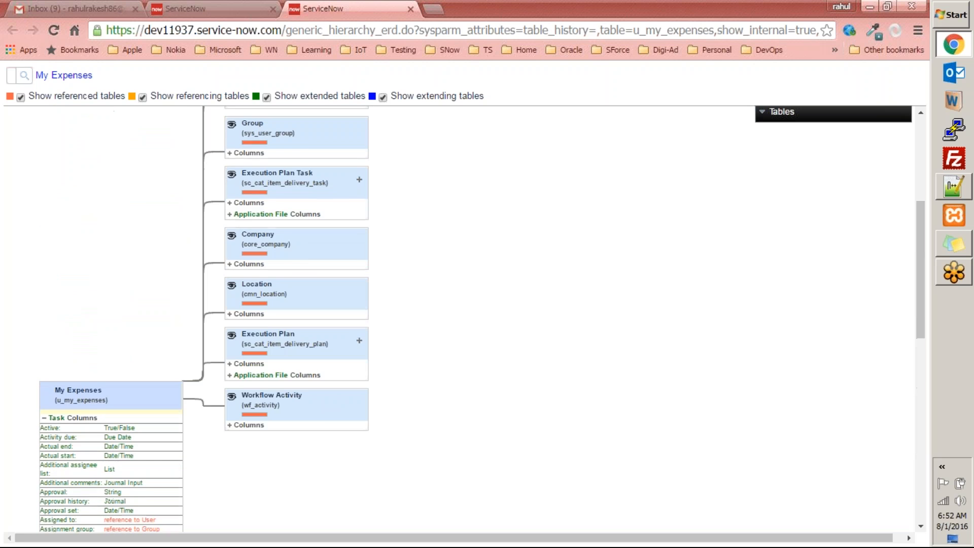
{"action": "scroll", "coordinate": [243, 421], "scroll_direction": "up", "scroll_amount": 4}
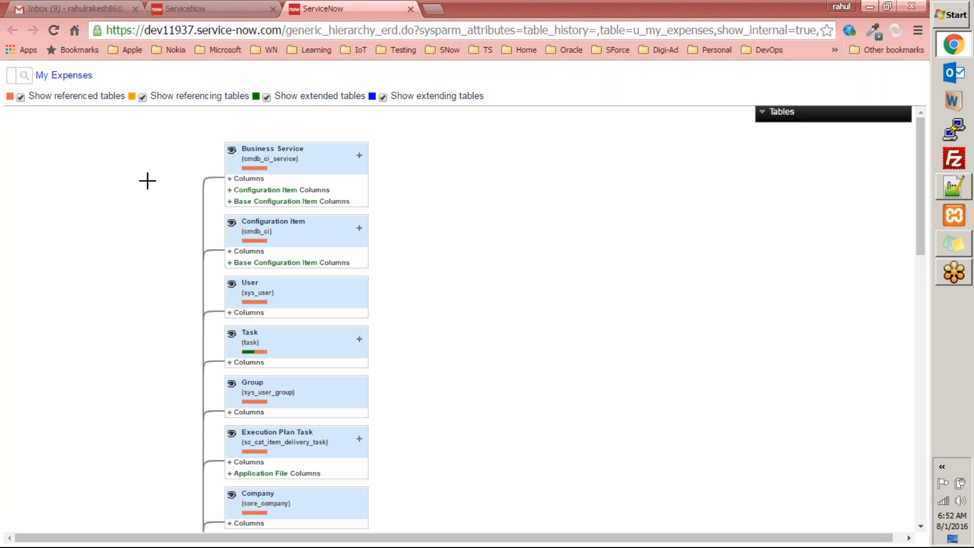
{"action": "scroll", "coordinate": [203, 435], "scroll_direction": "down", "scroll_amount": 8}
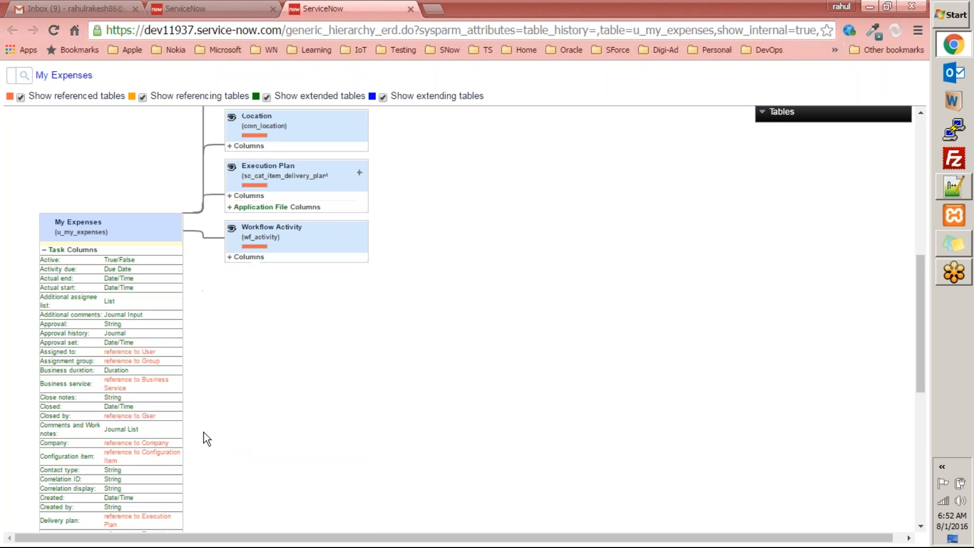
{"action": "scroll", "coordinate": [124, 404], "scroll_direction": "up", "scroll_amount": 7}
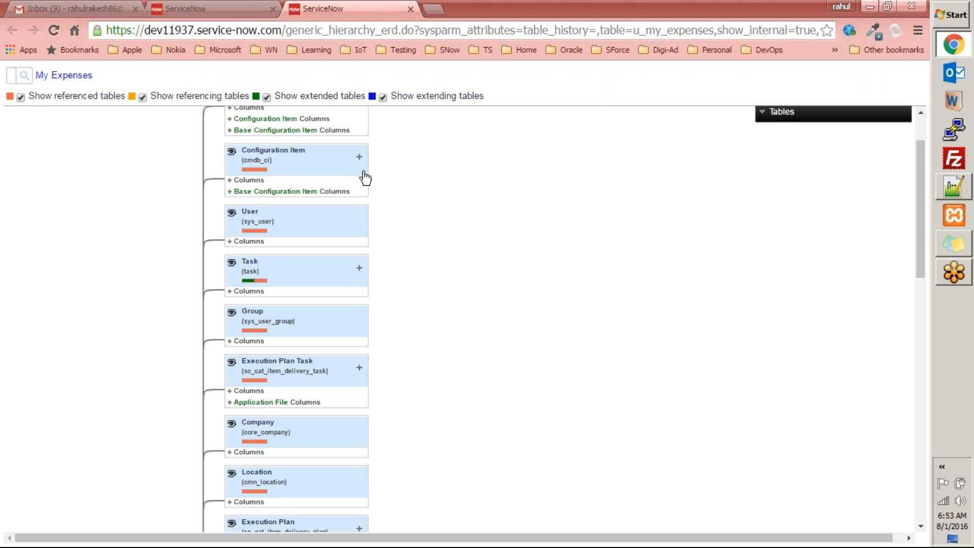
{"action": "left_click", "coordinate": [20, 96]}
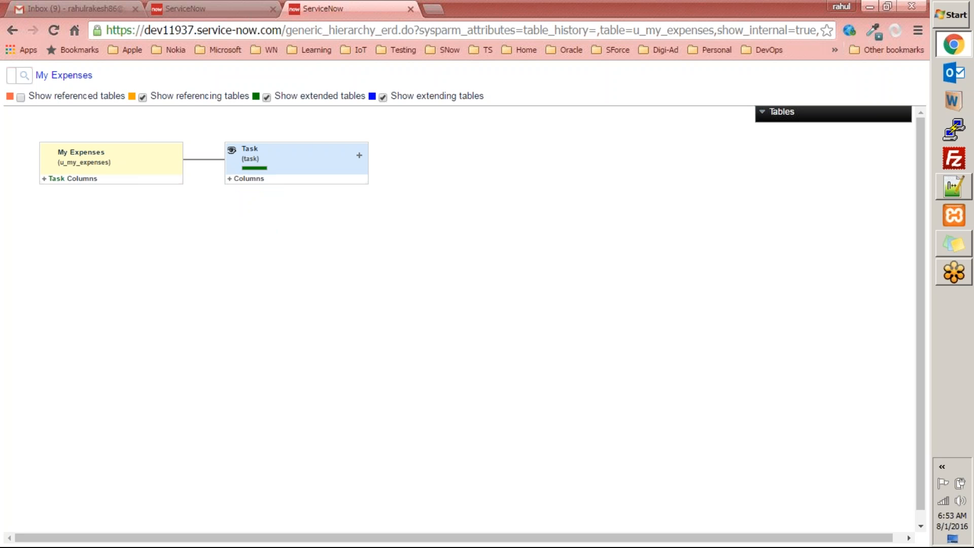
Uncheck Show referencing tables and toggle Show extended tables off and back on
{"action": "left_click", "coordinate": [143, 98]}
{"action": "left_click", "coordinate": [267, 97]}
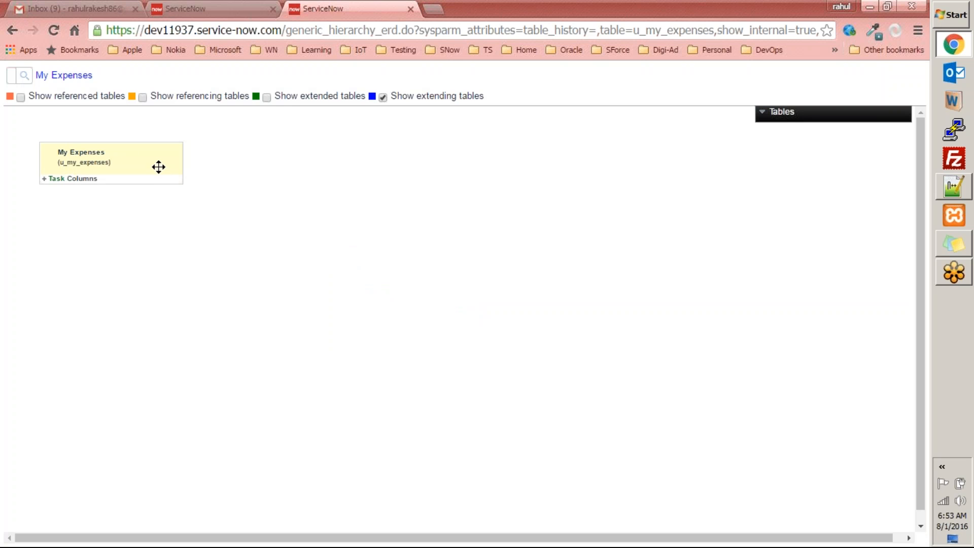
{"action": "left_click", "coordinate": [267, 98]}
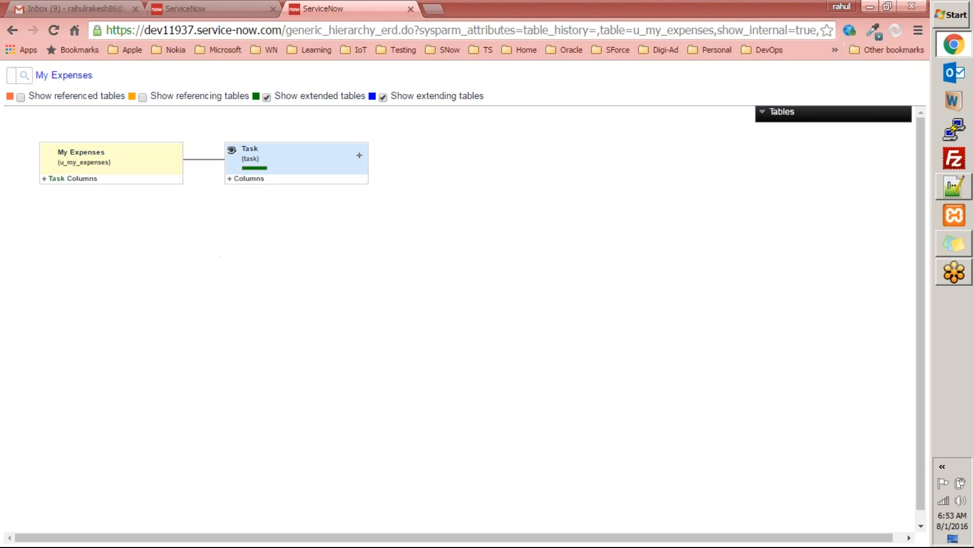
Expand Task Columns on My Expenses and Columns on the Task table side by side
{"action": "left_click", "coordinate": [45, 179]}
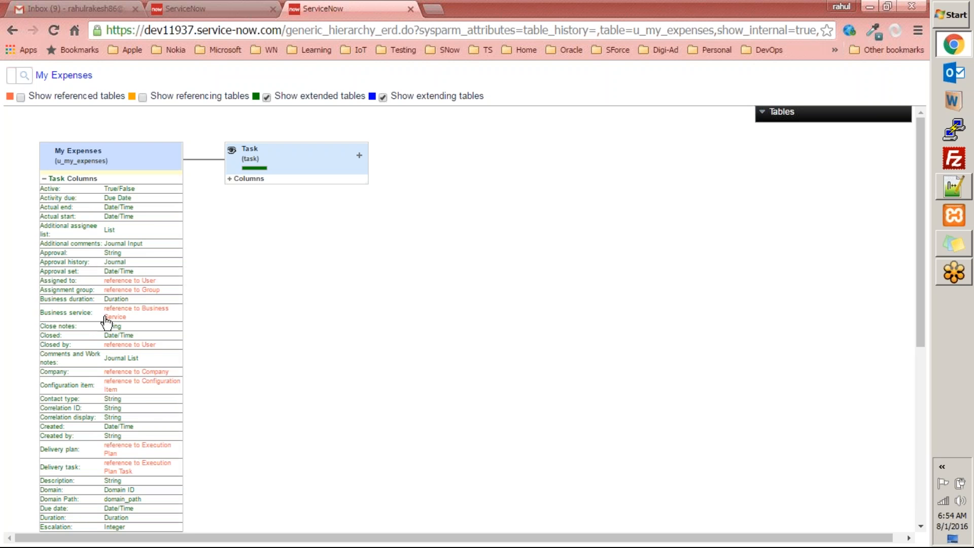
{"action": "left_click", "coordinate": [232, 180]}
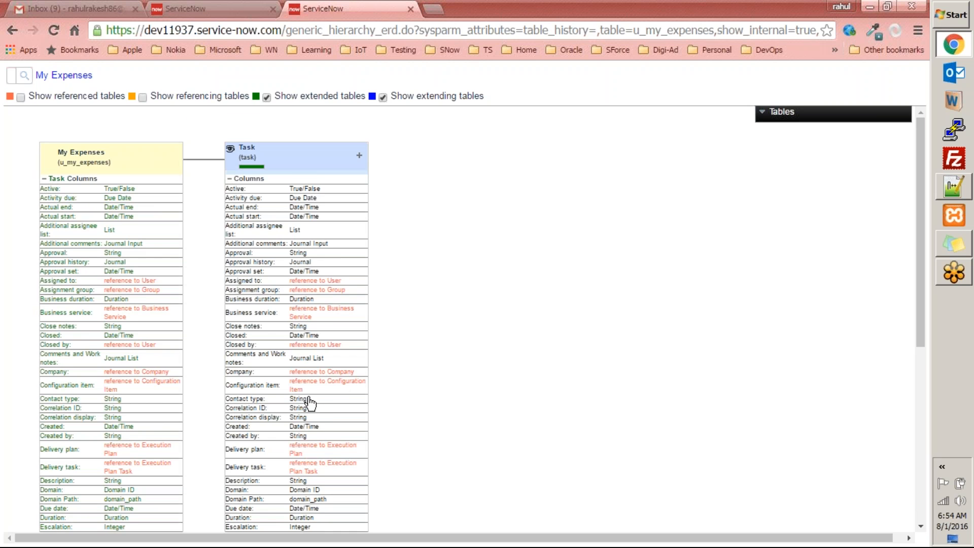
{"action": "scroll", "coordinate": [310, 404], "scroll_direction": "down", "scroll_amount": 6}
{"action": "scroll", "coordinate": [121, 301], "scroll_direction": "up", "scroll_amount": 6}
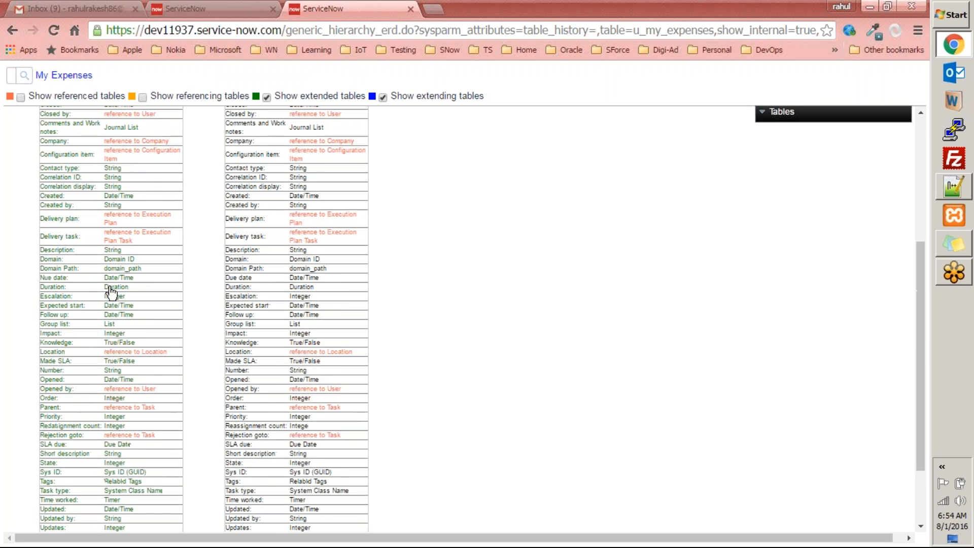
{"action": "scroll", "coordinate": [118, 278], "scroll_direction": "down", "scroll_amount": 4}
{"action": "scroll", "coordinate": [121, 282], "scroll_direction": "up", "scroll_amount": 4}
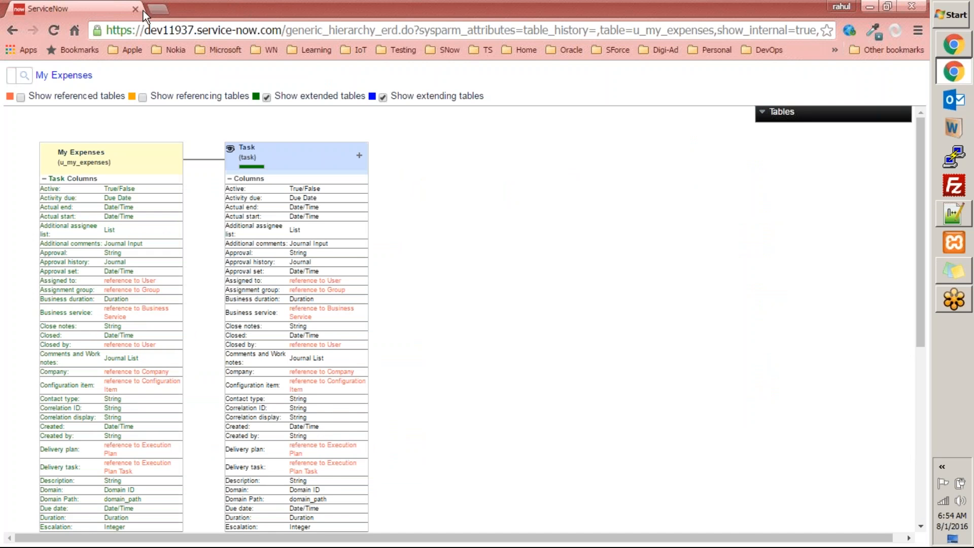
Close the schema map and delete all records from my expenses1, confirming with 'delete'
{"action": "left_click", "coordinate": [135, 10]}
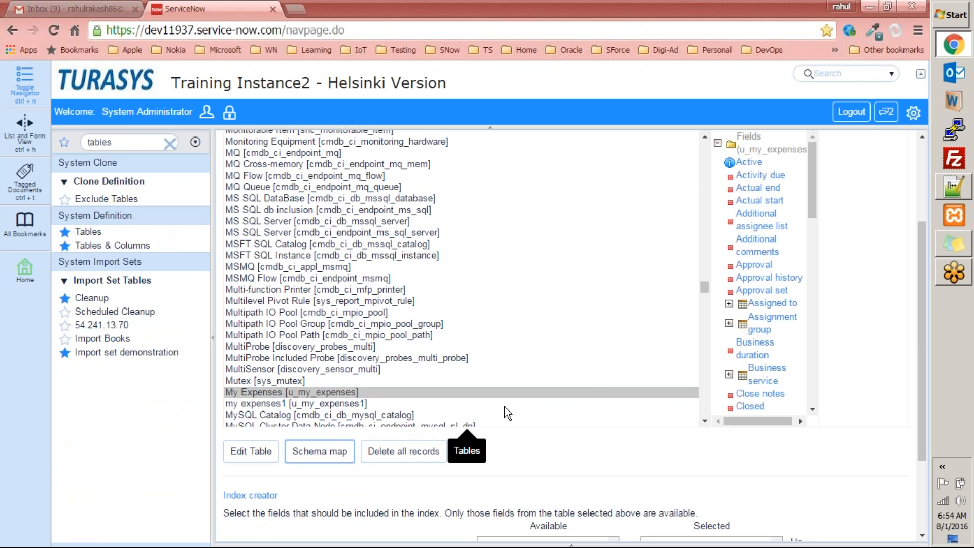
{"action": "left_click", "coordinate": [258, 403]}
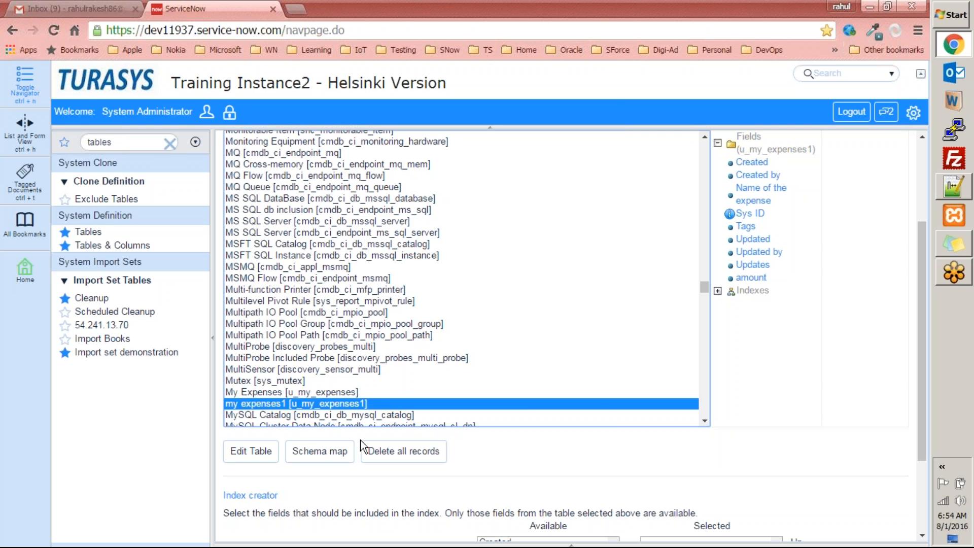
{"action": "left_click", "coordinate": [388, 457]}
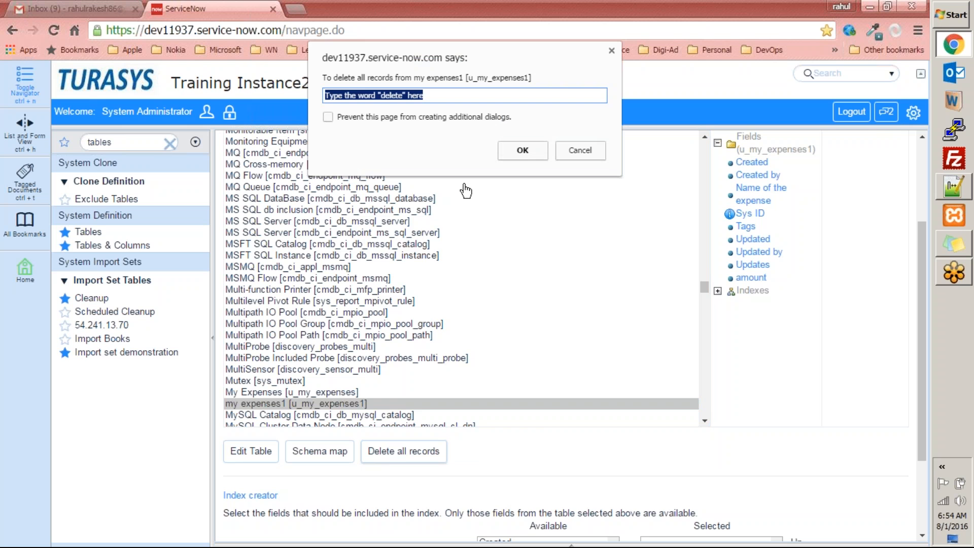
{"action": "type", "text": "delete"}
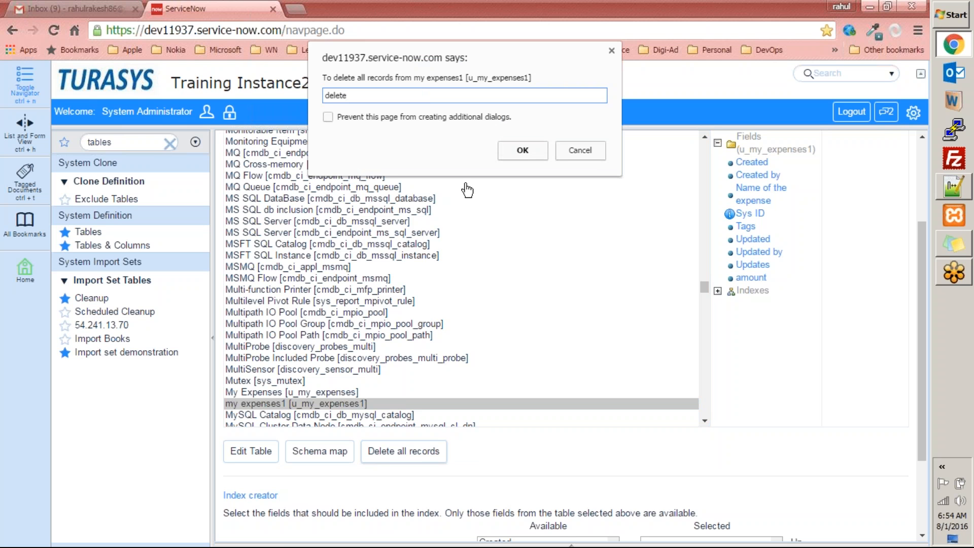
{"action": "left_click", "coordinate": [529, 150]}
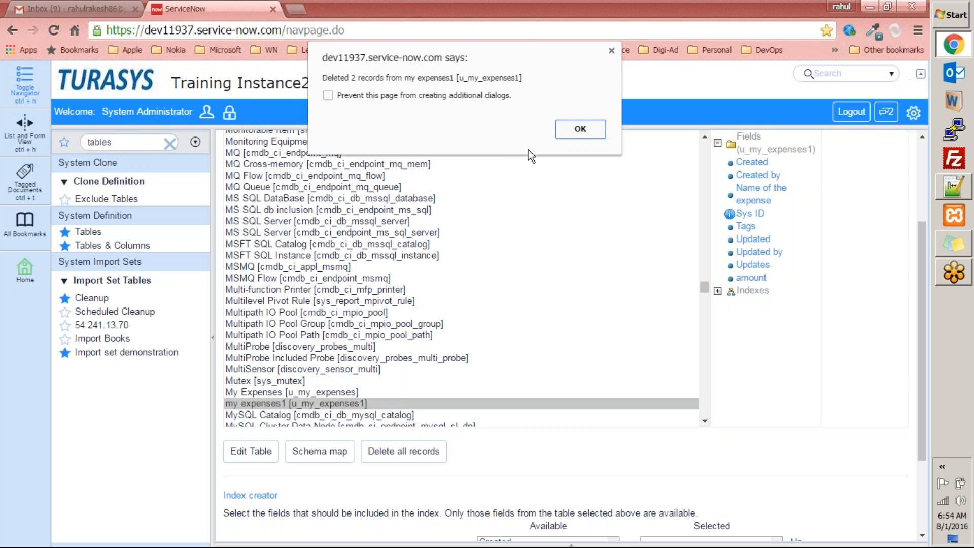
{"action": "left_click", "coordinate": [579, 129]}
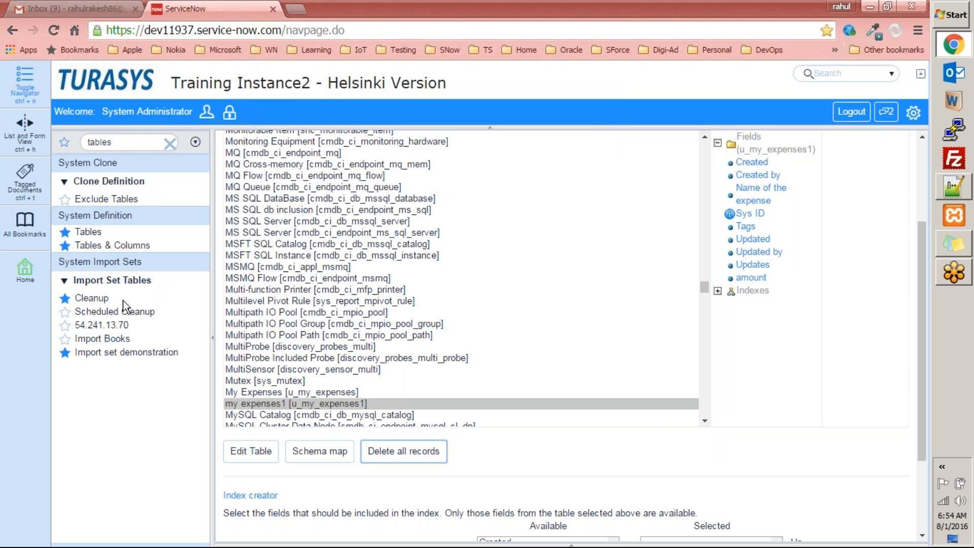
Open the empty my expenses1 list by entering u_my_expenses1.list in the navigator filter
{"action": "left_click", "coordinate": [124, 141]}
{"action": "type", "text": "u"}
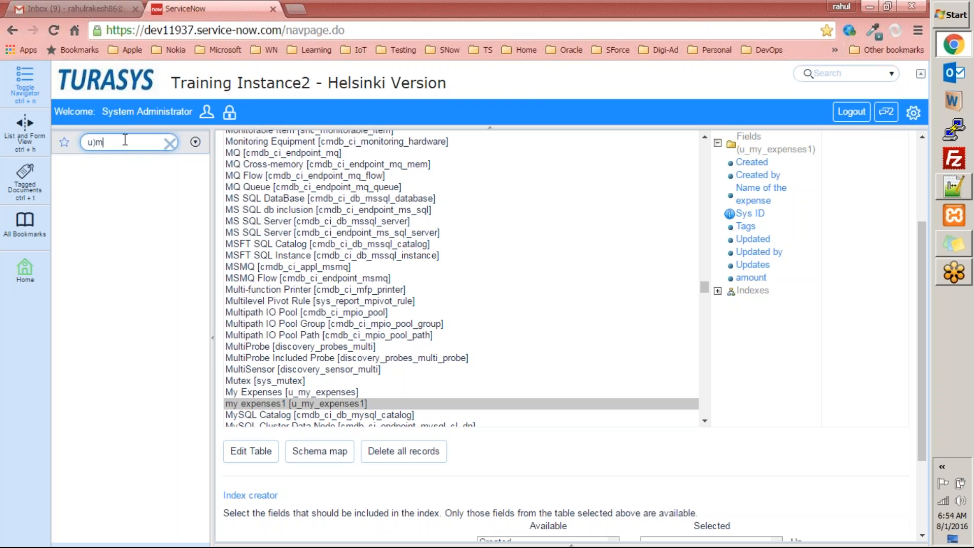
{"action": "type", "text": "_"}
{"action": "type", "text": "my"}
{"action": "type", "text": "_ex"}
{"action": "key", "text": "BackSpace"}
{"action": "type", "text": "xpenses1.list"}
{"action": "key", "text": "Return"}
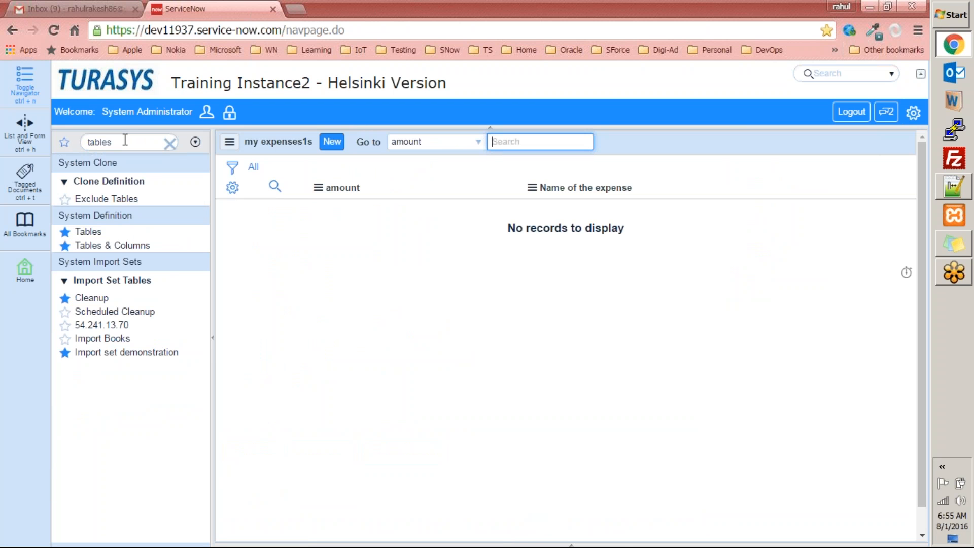
{"action": "left_click", "coordinate": [124, 247]}
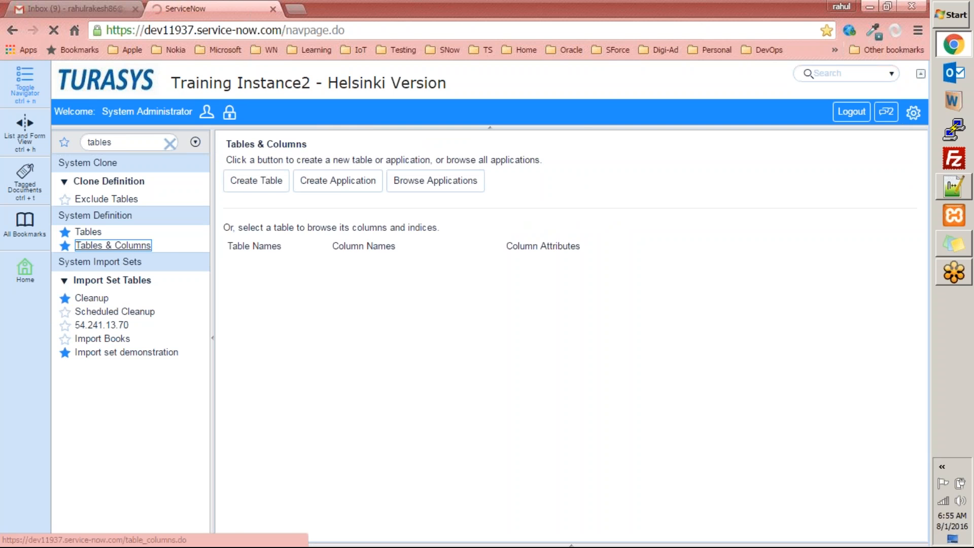
{"action": "left_click", "coordinate": [134, 146]}
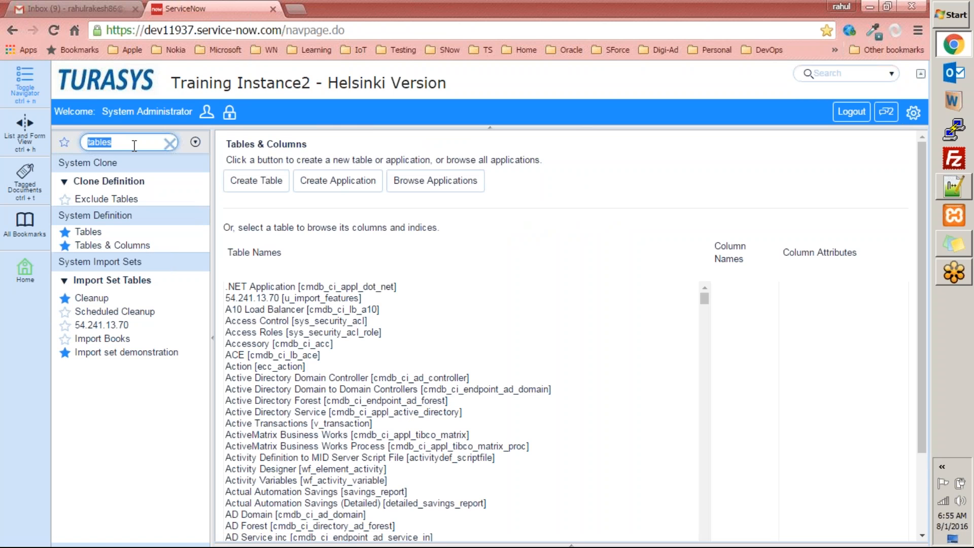
{"action": "type", "text": "u_"}
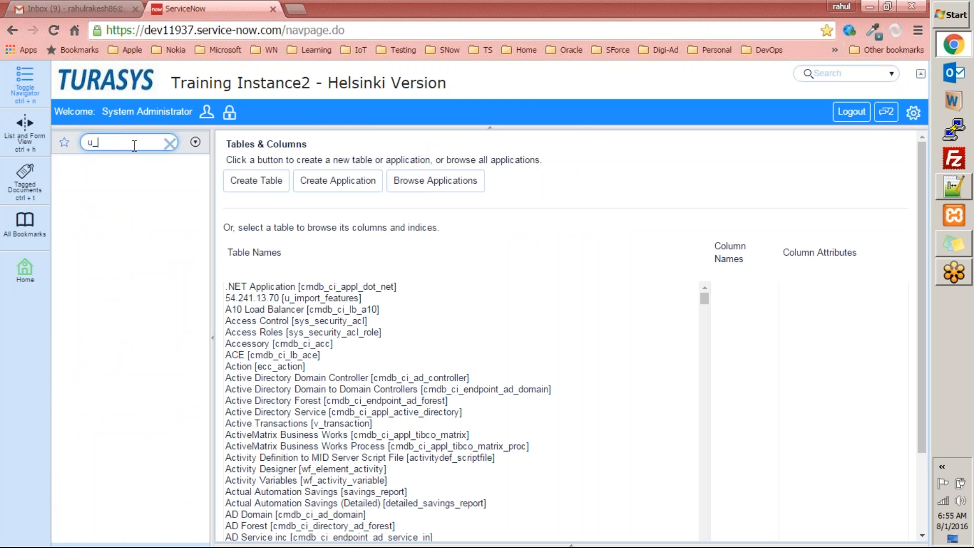
{"action": "key", "text": "BackSpace"}
{"action": "key", "text": "ctrl+v"}
{"action": "key", "text": "BackSpace"}
{"action": "key", "text": "BackSpace"}
{"action": "key", "text": "BackSpace"}
{"action": "key", "text": "BackSpace"}
{"action": "key", "text": "BackSpace"}
{"action": "key", "text": "BackSpace"}
{"action": "key", "text": "BackSpace"}
{"action": "key", "text": "BackSpace"}
{"action": "type", "text": "list"}
{"action": "key", "text": "Return"}
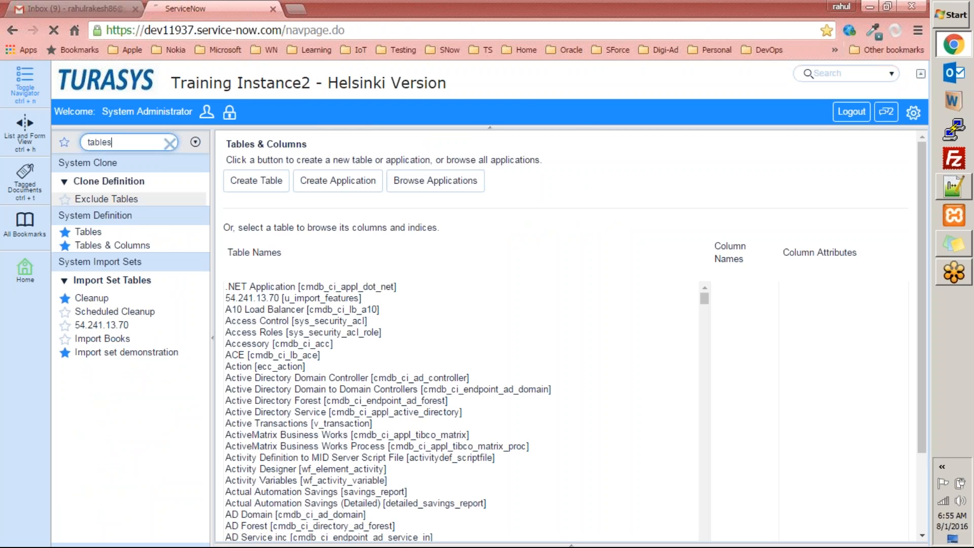
Create a my expenses1 record with amount 12 and name 'lunch'
{"action": "left_click", "coordinate": [332, 142]}
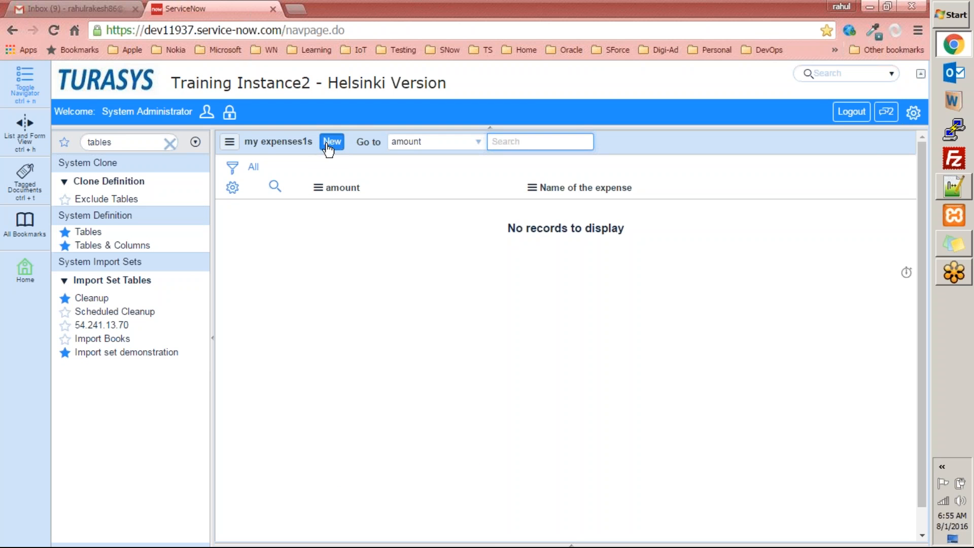
{"action": "key", "text": "Tab"}
{"action": "type", "text": "12"}
{"action": "left_click", "coordinate": [742, 170]}
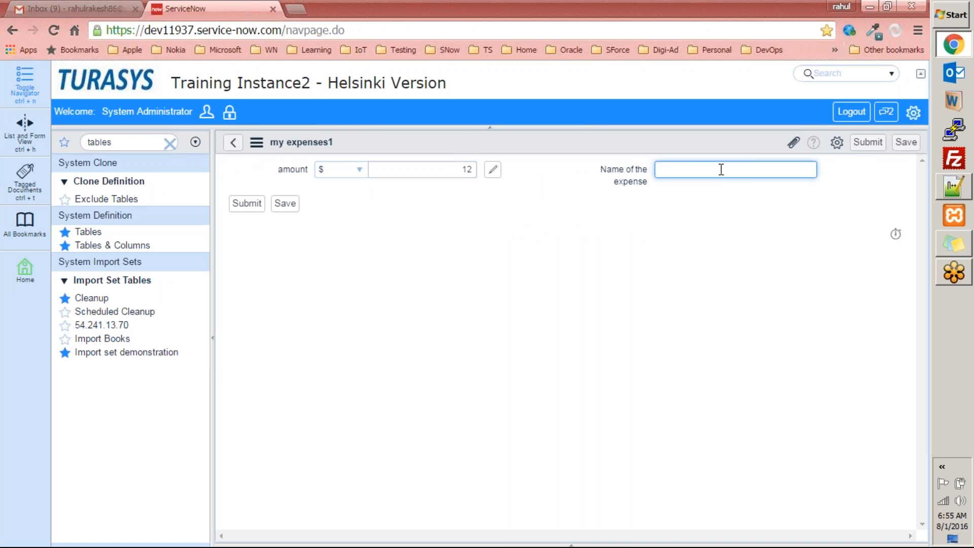
{"action": "type", "text": "lunch"}
{"action": "left_click", "coordinate": [243, 205]}
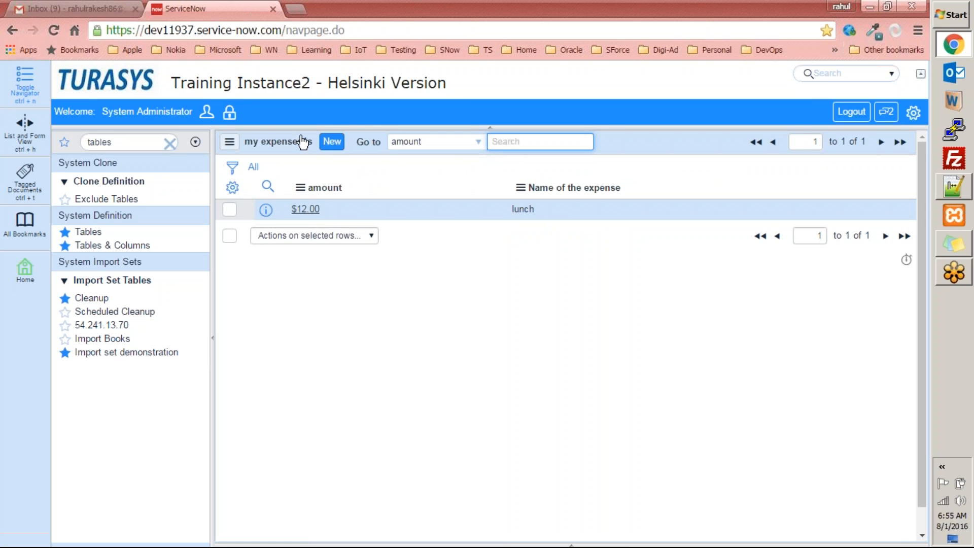
Create a second record with amount 555 and name 'flight'
{"action": "left_click", "coordinate": [333, 142]}
{"action": "left_click", "coordinate": [431, 168]}
{"action": "type", "text": "555"}
{"action": "left_click", "coordinate": [691, 175]}
{"action": "type", "text": "flight"}
{"action": "left_click", "coordinate": [244, 204]}
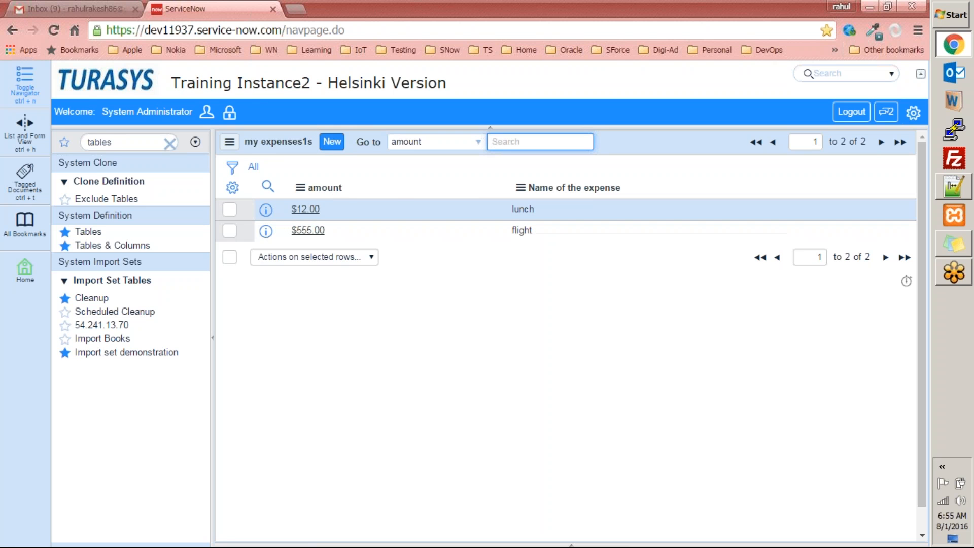
Delete the $12.00 lunch record via Actions on selected rows, leaving only the flight
{"action": "left_click", "coordinate": [229, 209]}
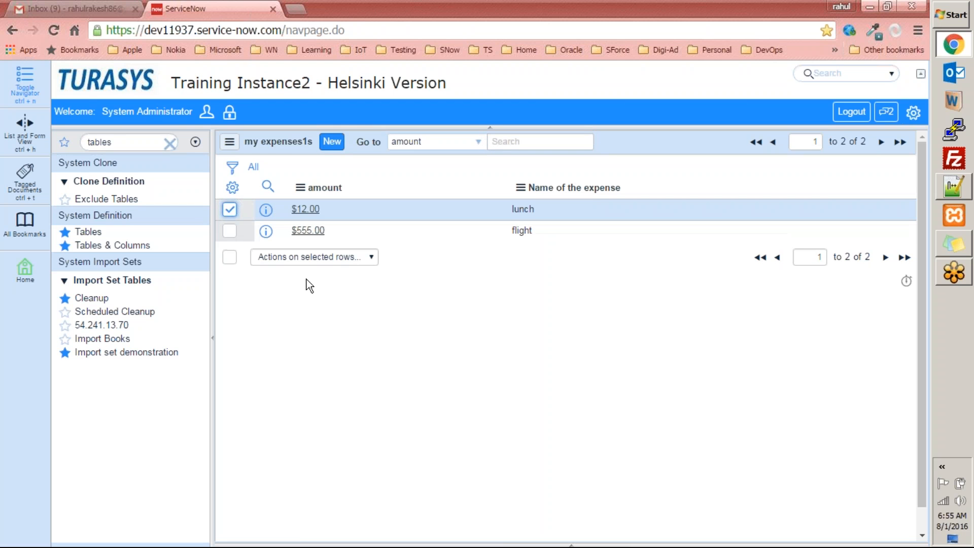
{"action": "left_click", "coordinate": [303, 257]}
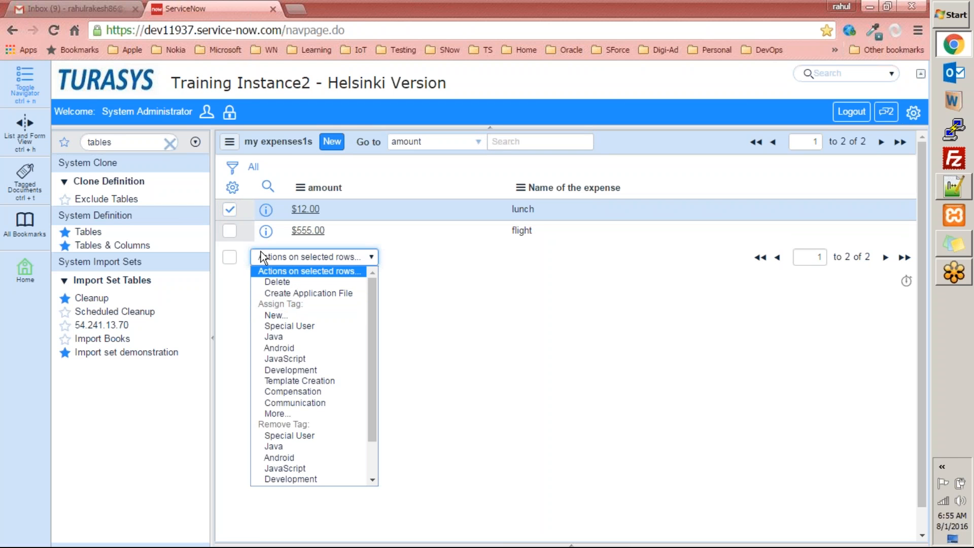
{"action": "left_click", "coordinate": [290, 282]}
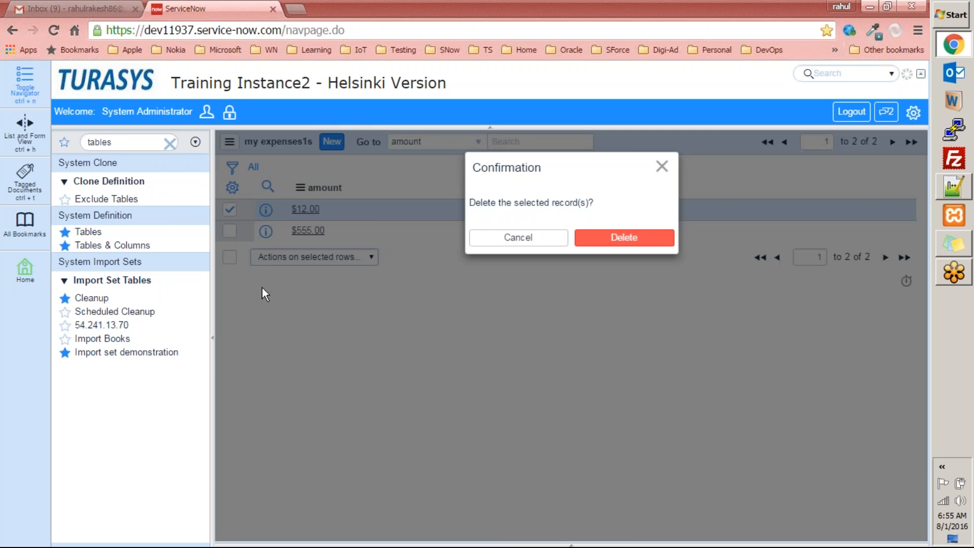
{"action": "left_click", "coordinate": [634, 243]}
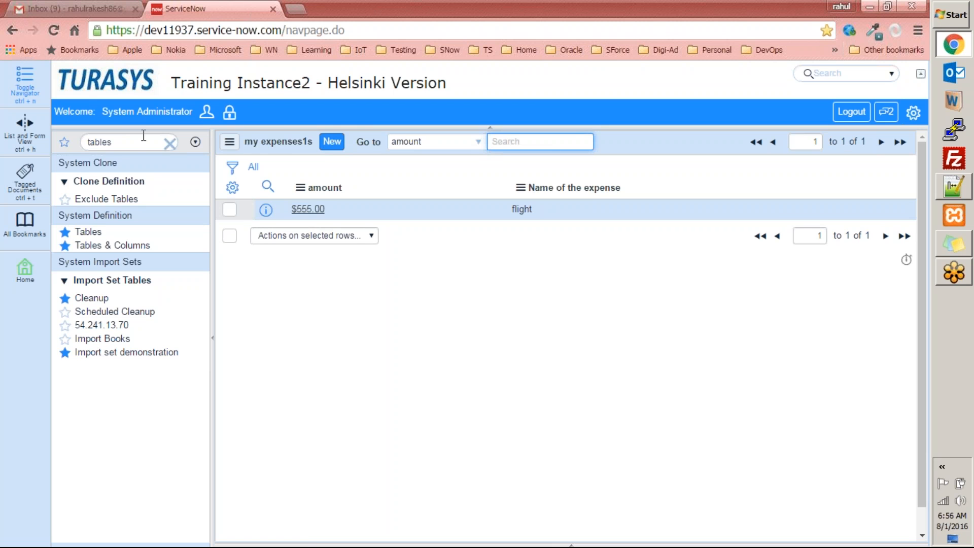
Return to Tables & Columns, select My Expenses [u_my_expenses], and scroll to the Index creator
{"action": "left_click", "coordinate": [112, 246]}
{"action": "left_click", "coordinate": [112, 246]}
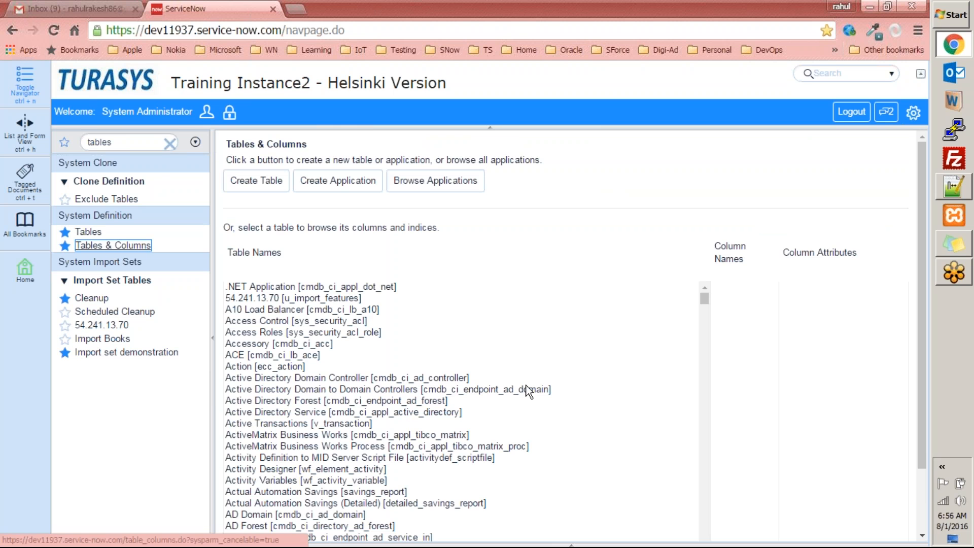
{"action": "left_click_drag", "start_coordinate": [918, 207], "coordinate": [922, 455]}
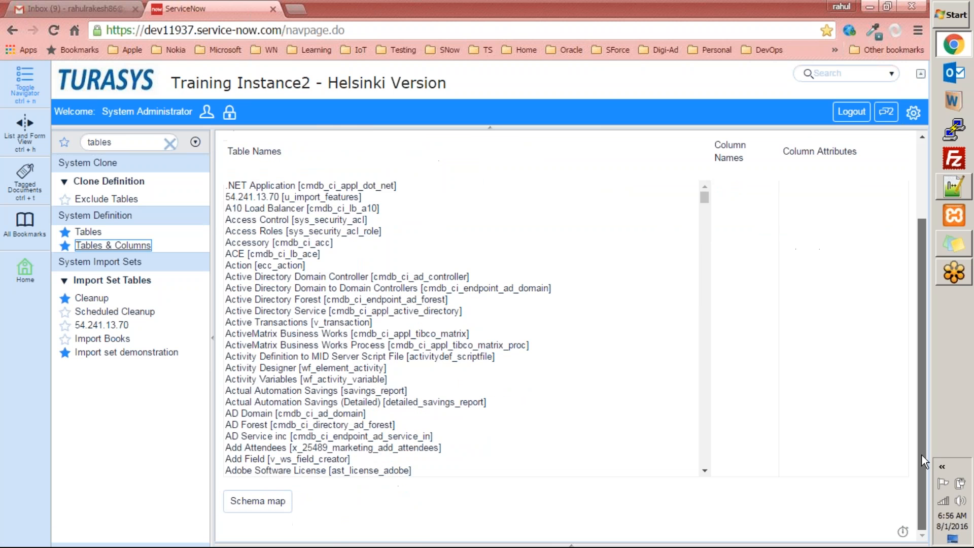
{"action": "left_click", "coordinate": [354, 398]}
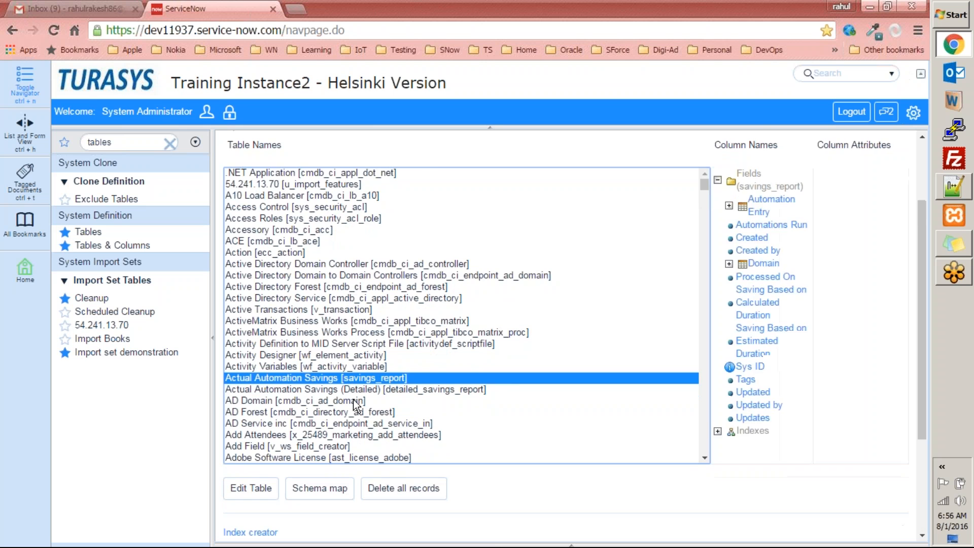
{"action": "type", "text": "my"}
{"action": "scroll", "coordinate": [574, 348], "scroll_direction": "down", "scroll_amount": 5}
{"action": "scroll", "coordinate": [618, 337], "scroll_direction": "up", "scroll_amount": 5}
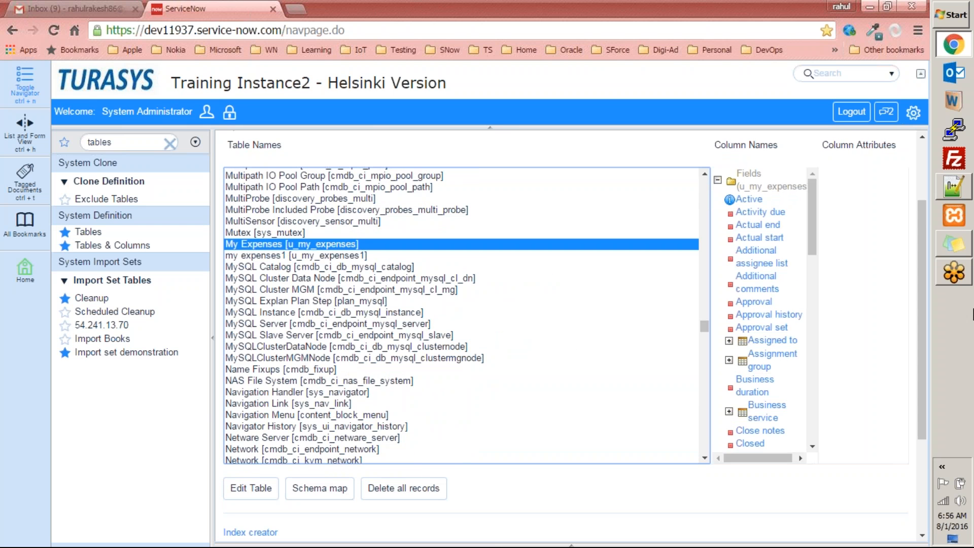
{"action": "left_click_drag", "start_coordinate": [920, 268], "coordinate": [920, 422]}
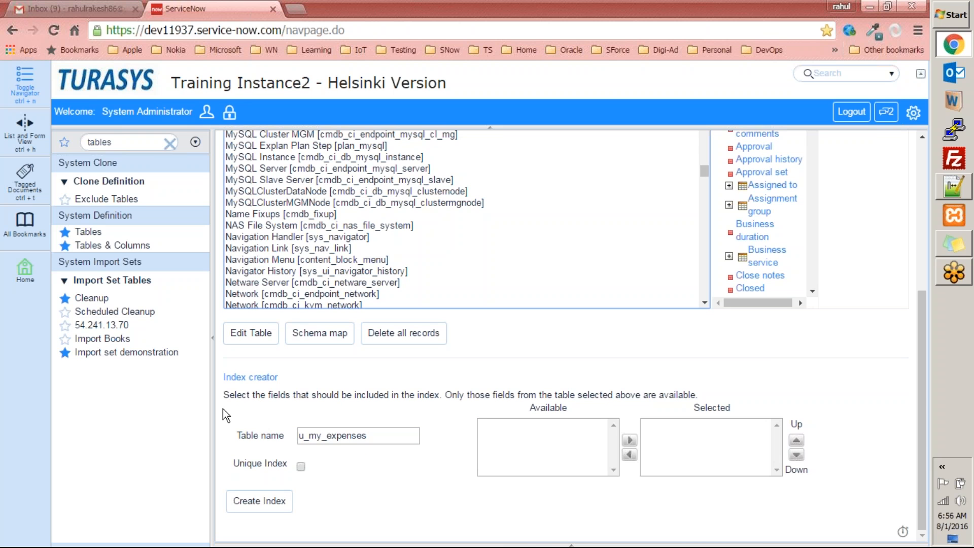
{"action": "scroll", "coordinate": [285, 289], "scroll_direction": "up", "scroll_amount": 2}
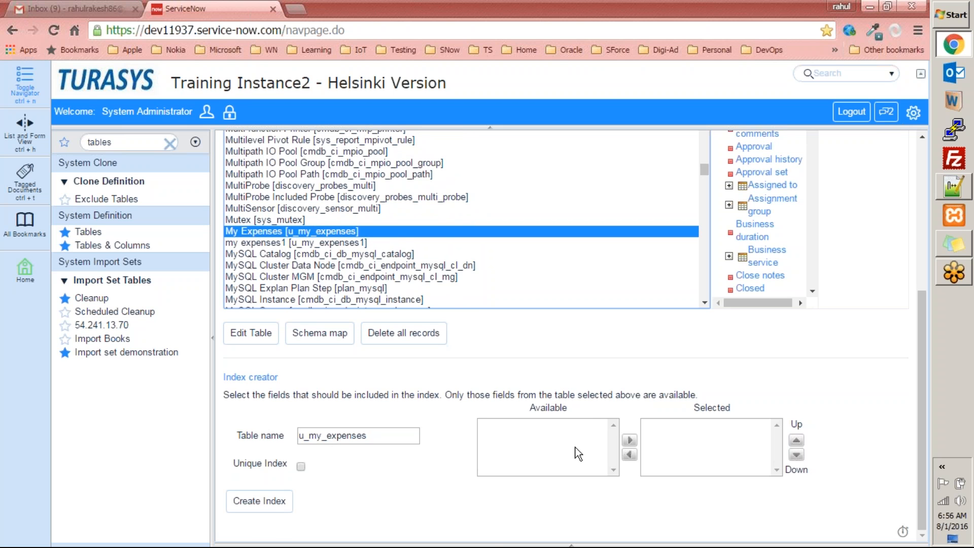
Select my expenses1, move amount into the index's Selected fields, and click Create Index
{"action": "left_click", "coordinate": [290, 245]}
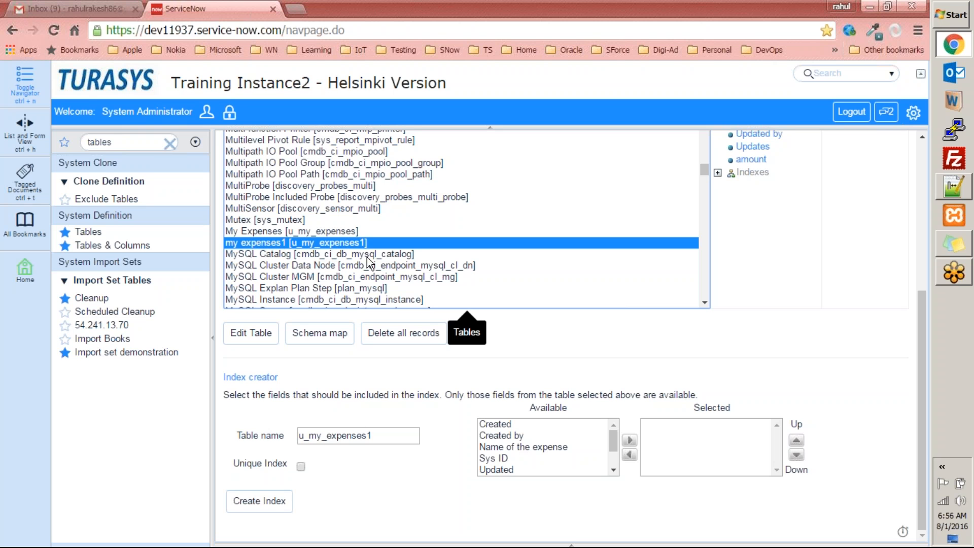
{"action": "left_click_drag", "start_coordinate": [614, 446], "coordinate": [559, 486]}
{"action": "left_click", "coordinate": [534, 470]}
{"action": "left_click", "coordinate": [629, 440]}
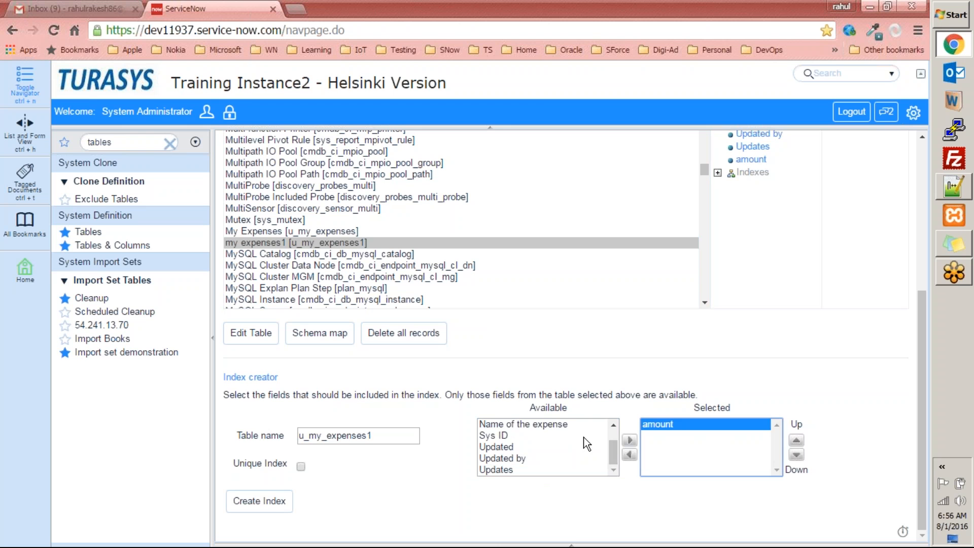
{"action": "left_click_drag", "start_coordinate": [619, 446], "coordinate": [590, 493]}
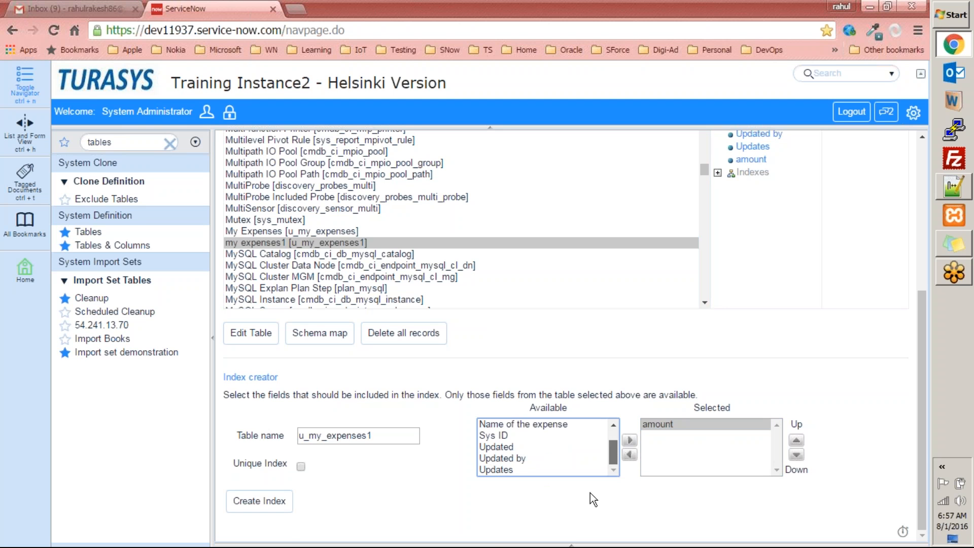
{"action": "left_click", "coordinate": [274, 502]}
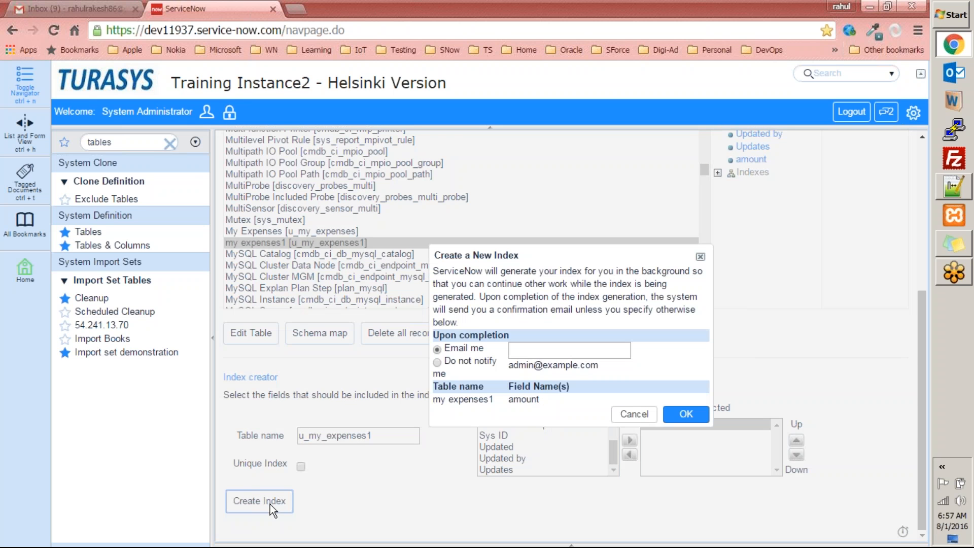
Enter the notification e-mail address and confirm scheduling the amount index on my expenses1
{"action": "left_click", "coordinate": [550, 350]}
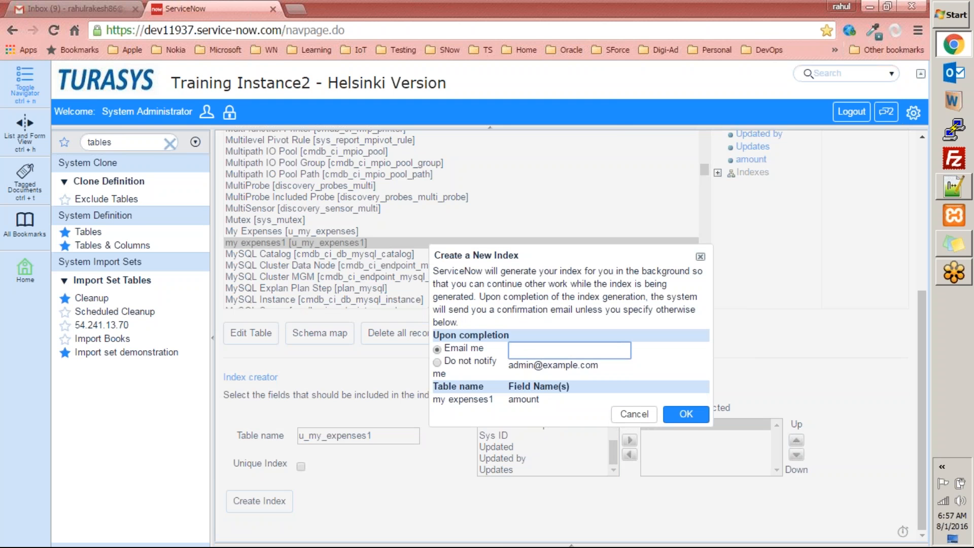
{"action": "left_click", "coordinate": [687, 414]}
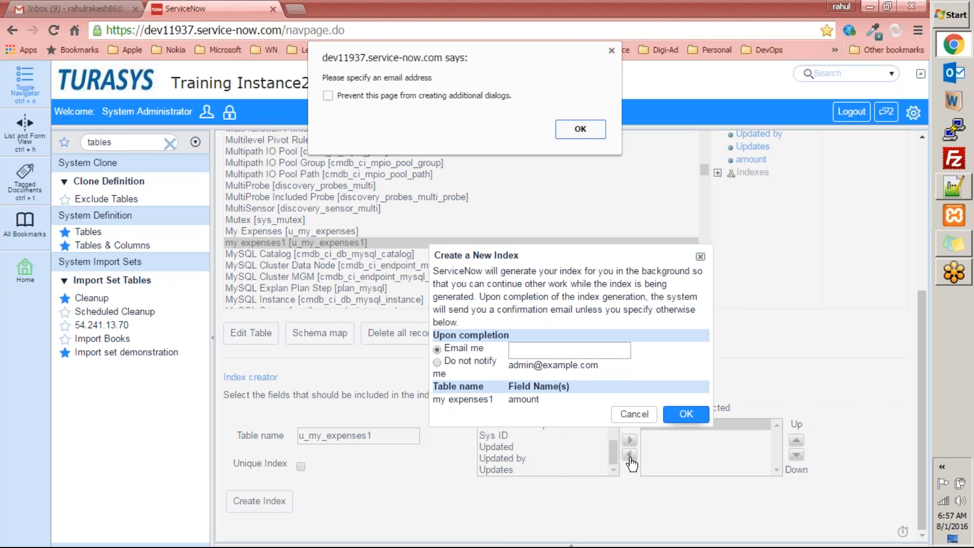
{"action": "left_click", "coordinate": [581, 133]}
{"action": "left_click", "coordinate": [547, 352]}
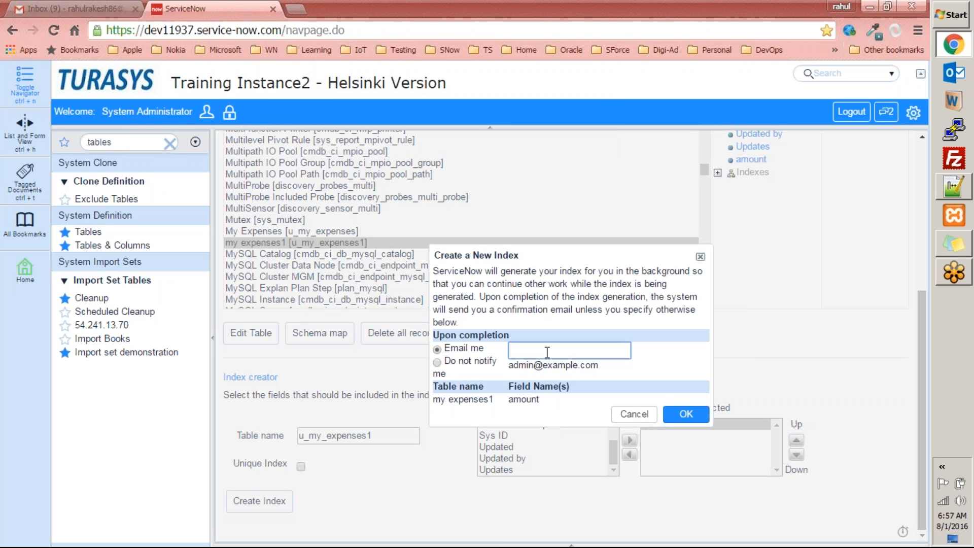
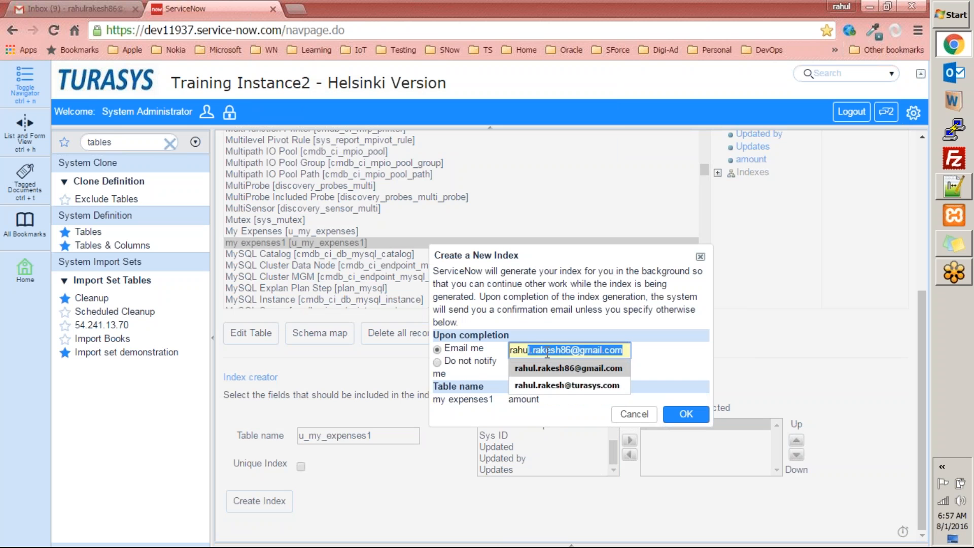
{"action": "key", "text": "Tab"}
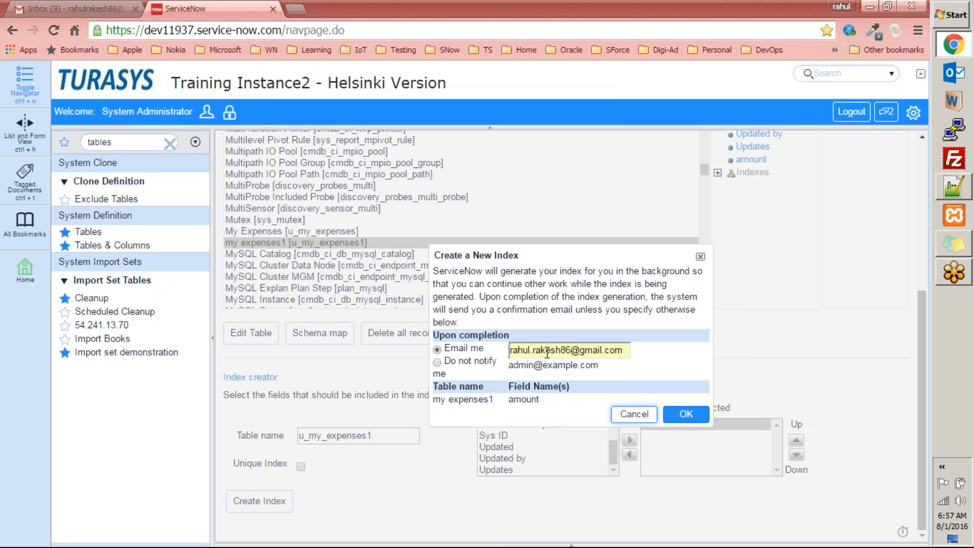
{"action": "left_click", "coordinate": [686, 413]}
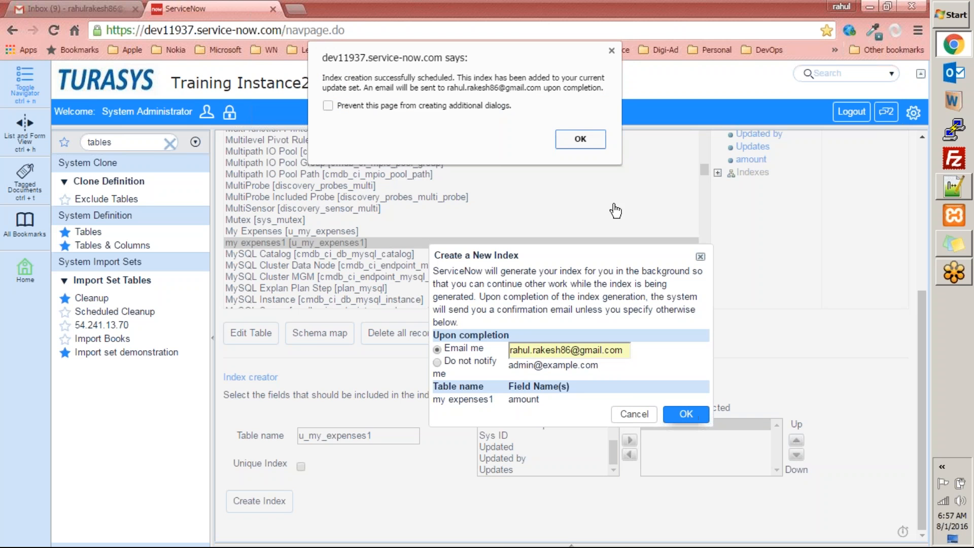
{"action": "left_click", "coordinate": [580, 139]}
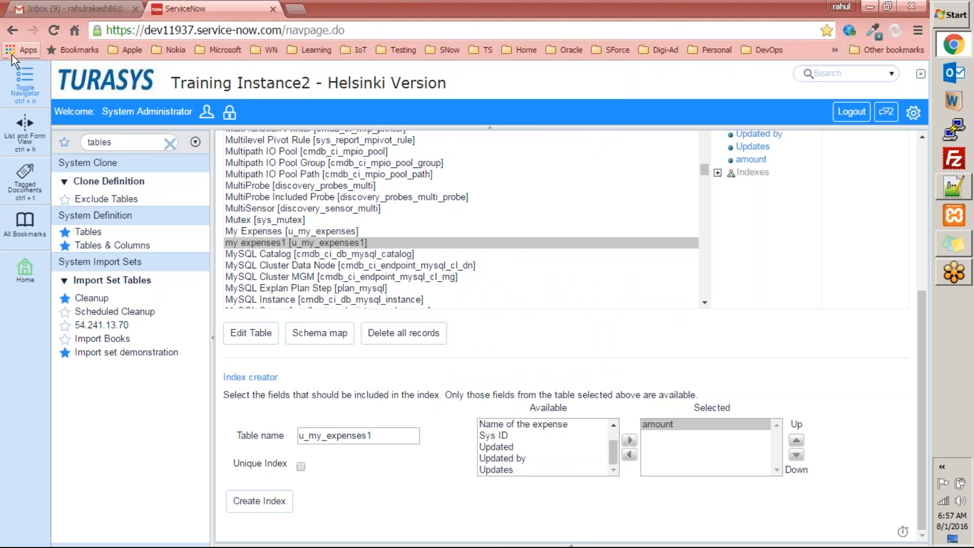
Expand Indexes > u_my_expenses1 > u_amount to confirm the new amount index beside PRIMARY
{"action": "scroll", "coordinate": [421, 286], "scroll_direction": "up", "scroll_amount": 5}
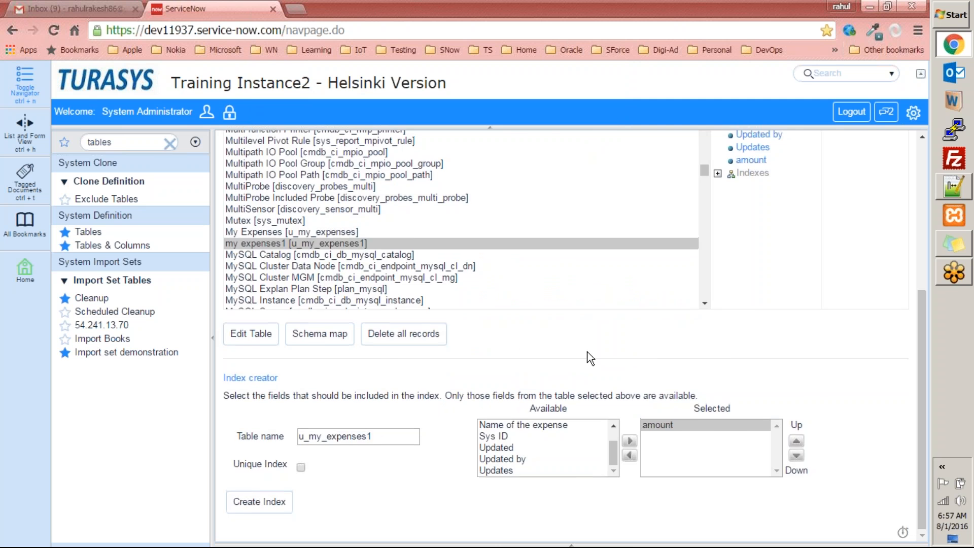
{"action": "scroll", "coordinate": [584, 351], "scroll_direction": "up", "scroll_amount": 5}
{"action": "scroll", "coordinate": [584, 351], "scroll_direction": "up", "scroll_amount": 4}
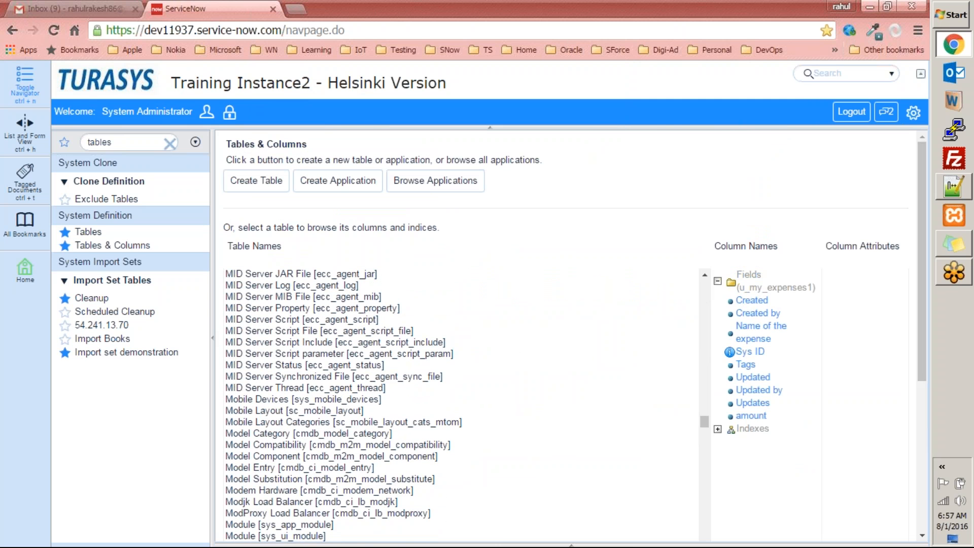
{"action": "scroll", "coordinate": [920, 327], "scroll_direction": "down", "scroll_amount": 2}
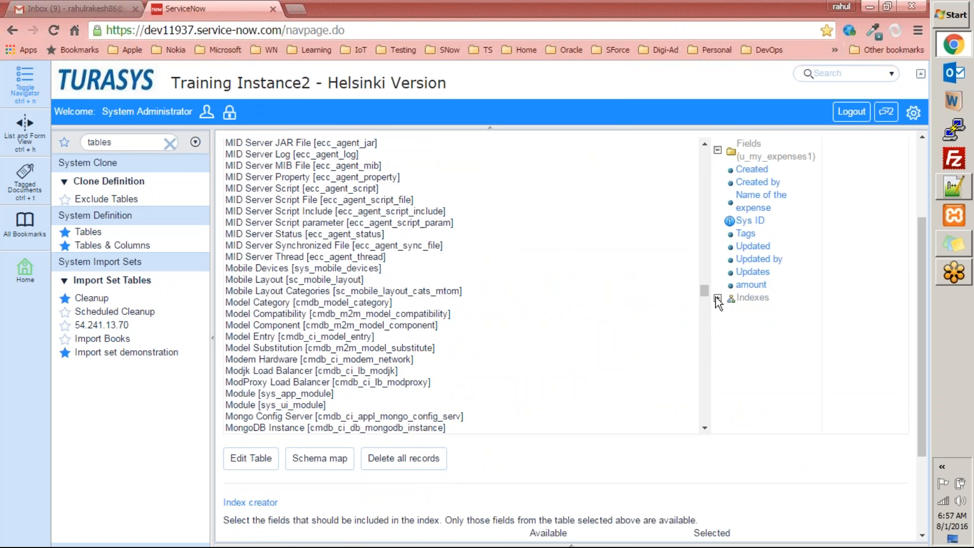
{"action": "left_click", "coordinate": [718, 298]}
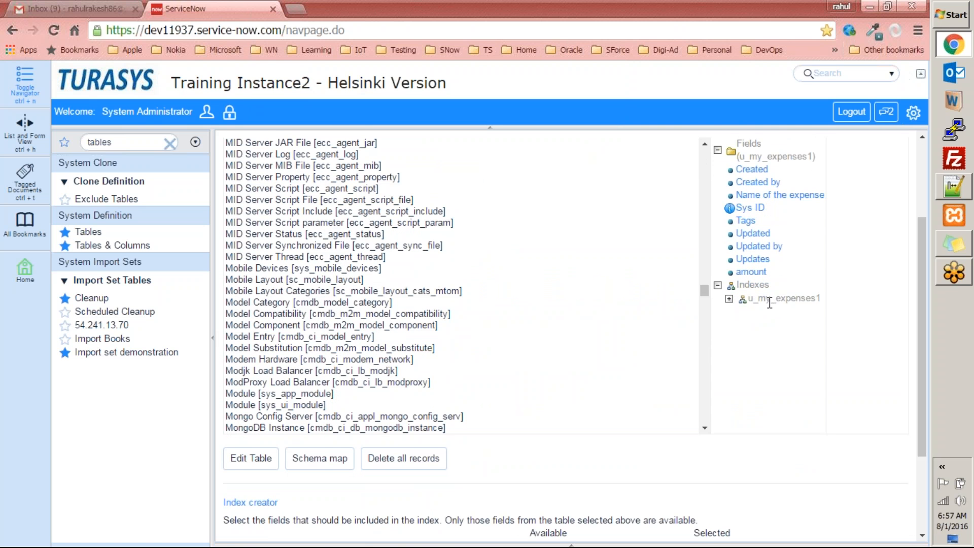
{"action": "left_click", "coordinate": [751, 299]}
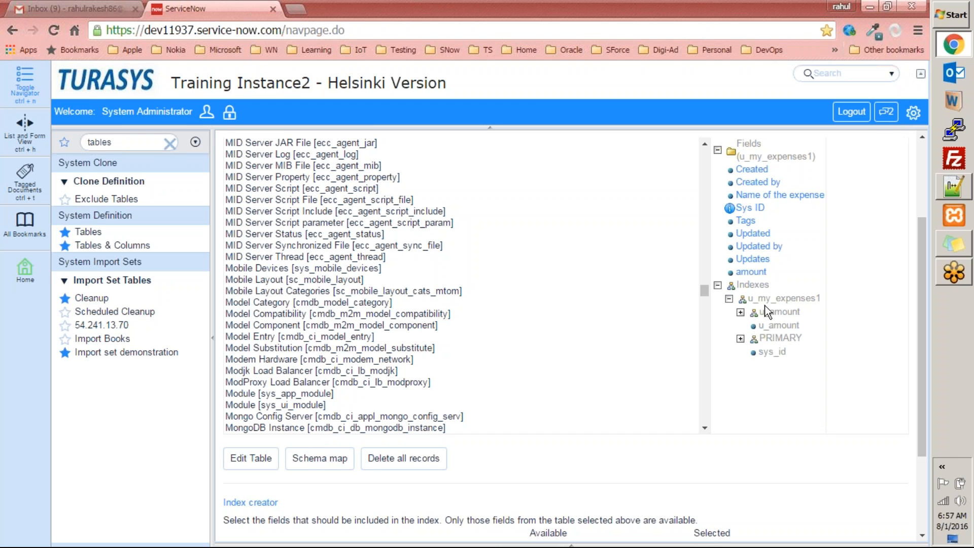
{"action": "left_click", "coordinate": [741, 313]}
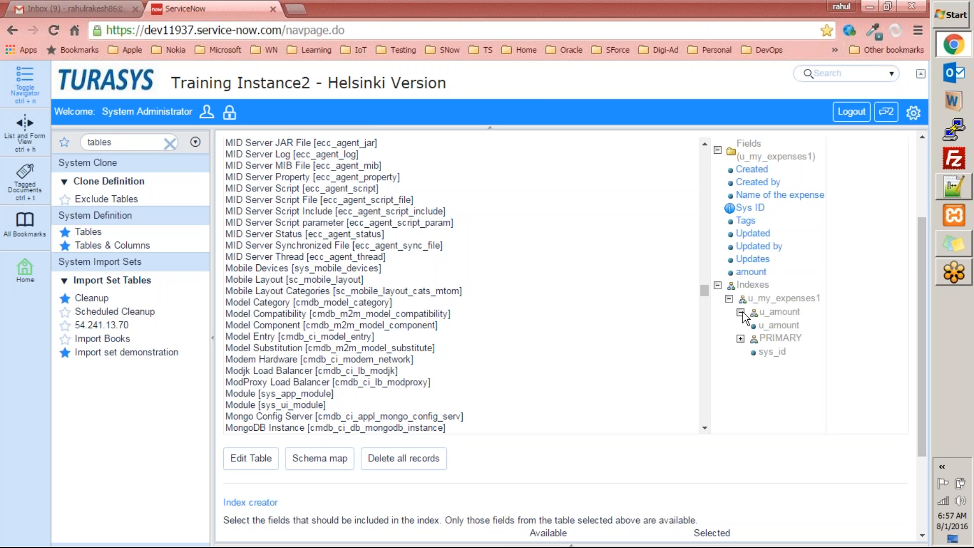
{"action": "double_click", "coordinate": [800, 327]}
Select the Metric Result table (asmt_metric_result) to list its columns
{"action": "scroll", "coordinate": [828, 318], "scroll_direction": "up", "scroll_amount": 3}
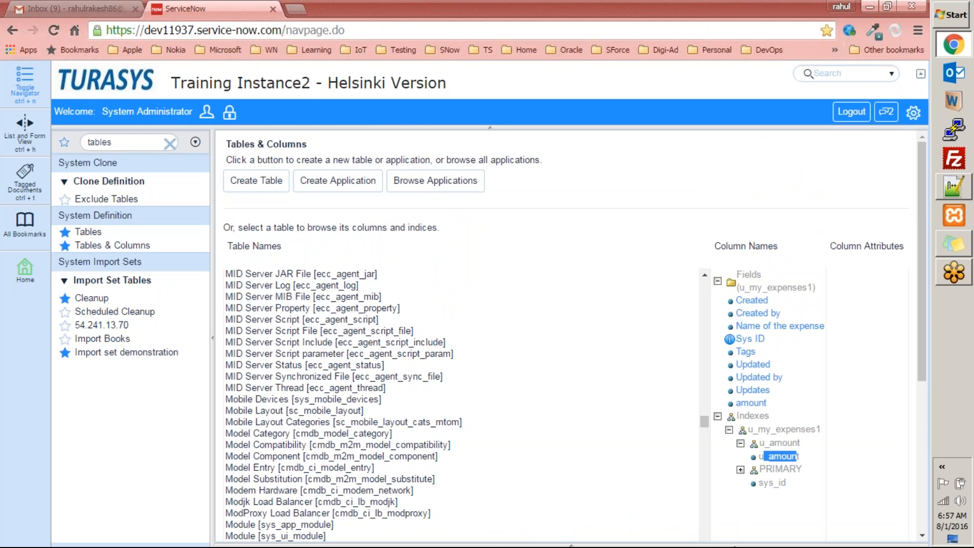
{"action": "scroll", "coordinate": [736, 436], "scroll_direction": "down", "scroll_amount": 2}
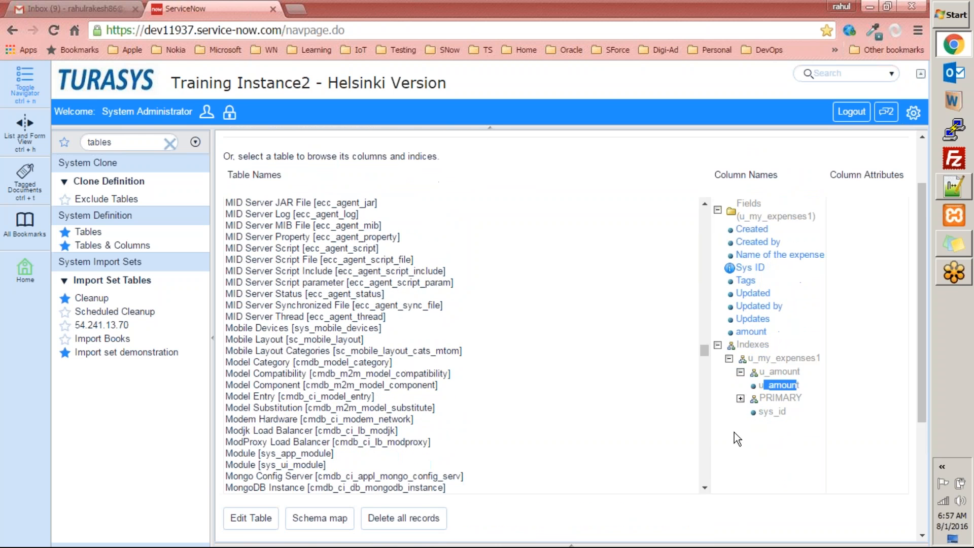
{"action": "scroll", "coordinate": [490, 404], "scroll_direction": "up", "scroll_amount": 6}
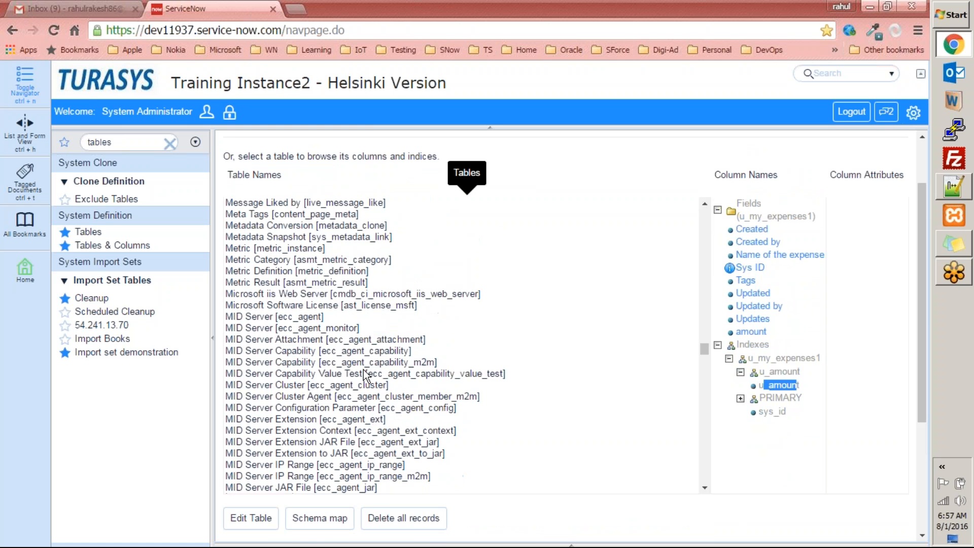
{"action": "left_click", "coordinate": [323, 286]}
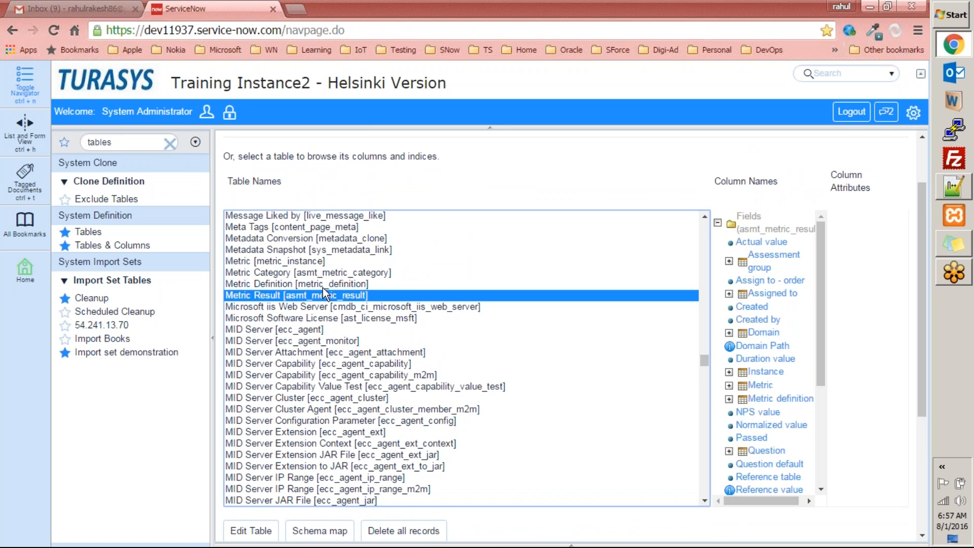
{"action": "scroll", "coordinate": [354, 294], "scroll_direction": "up", "scroll_amount": 6}
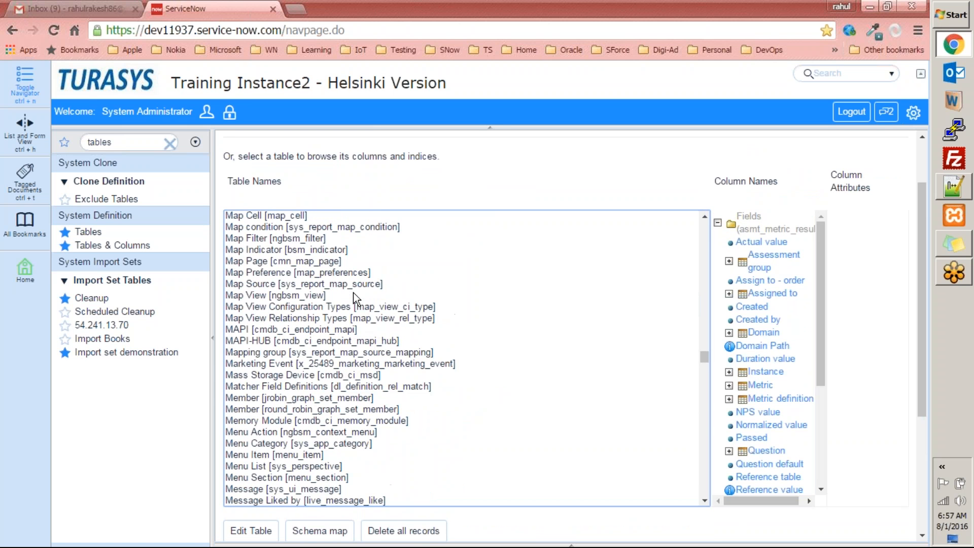
{"action": "scroll", "coordinate": [354, 297], "scroll_direction": "down", "scroll_amount": 6}
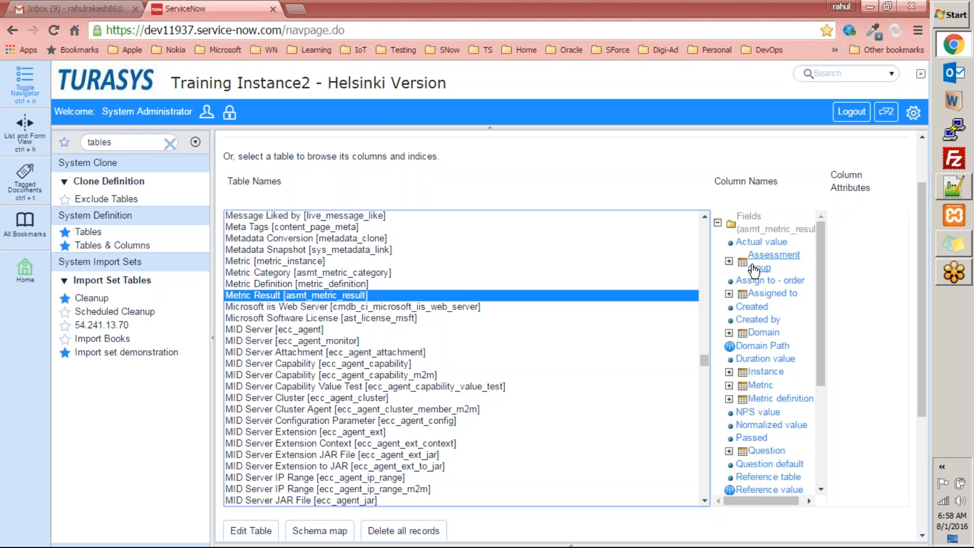
Expand the Assessment group field, then its Domain and Cost center references
{"action": "left_click", "coordinate": [729, 261]}
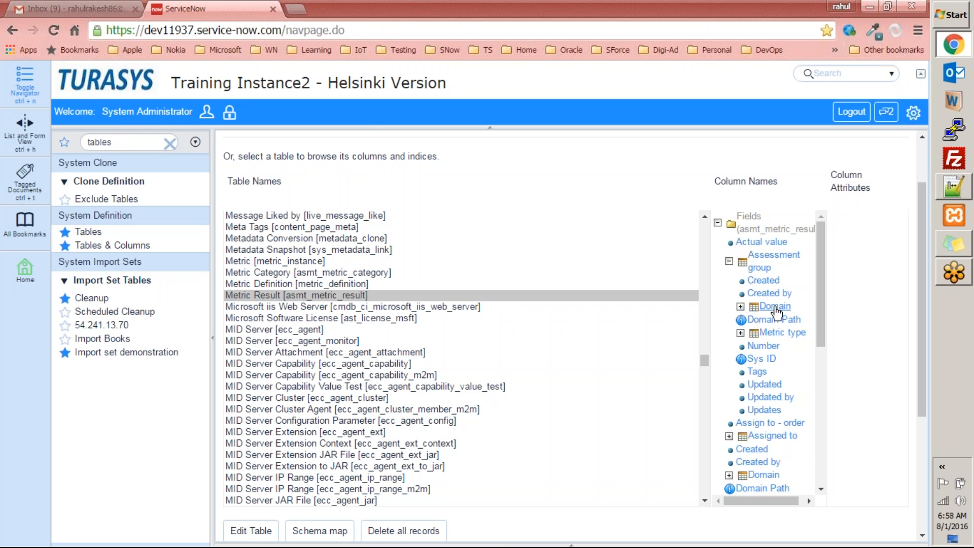
{"action": "left_click", "coordinate": [741, 307]}
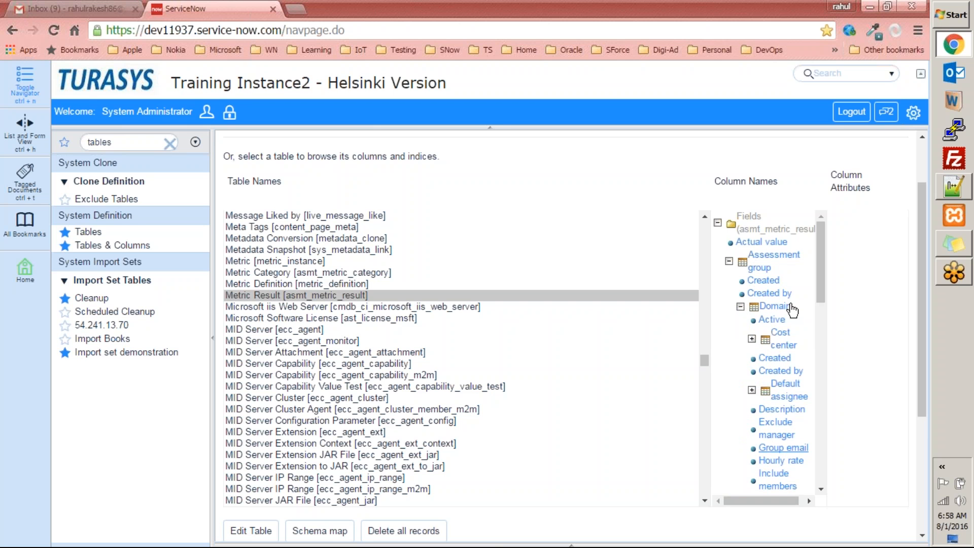
{"action": "left_click", "coordinate": [752, 339]}
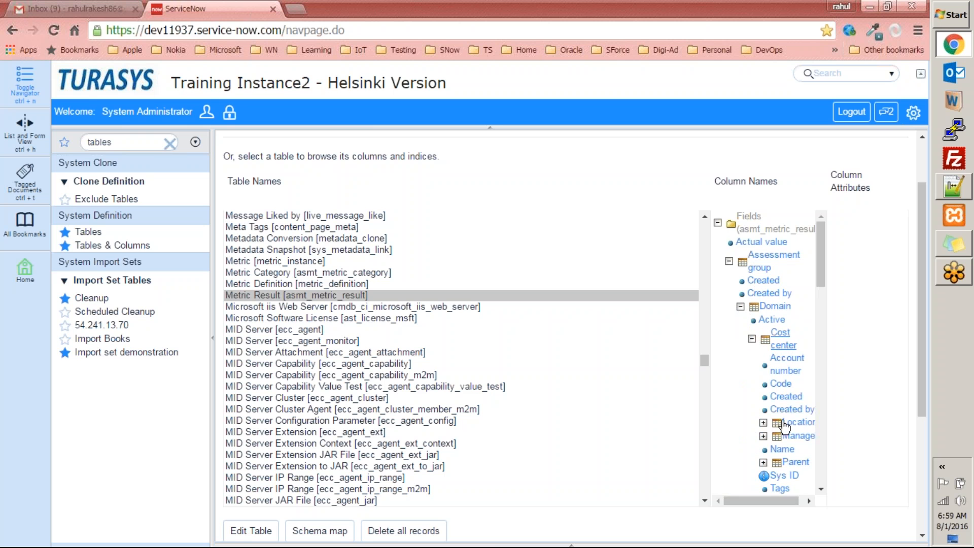
{"action": "left_click_drag", "start_coordinate": [775, 502], "coordinate": [787, 502]}
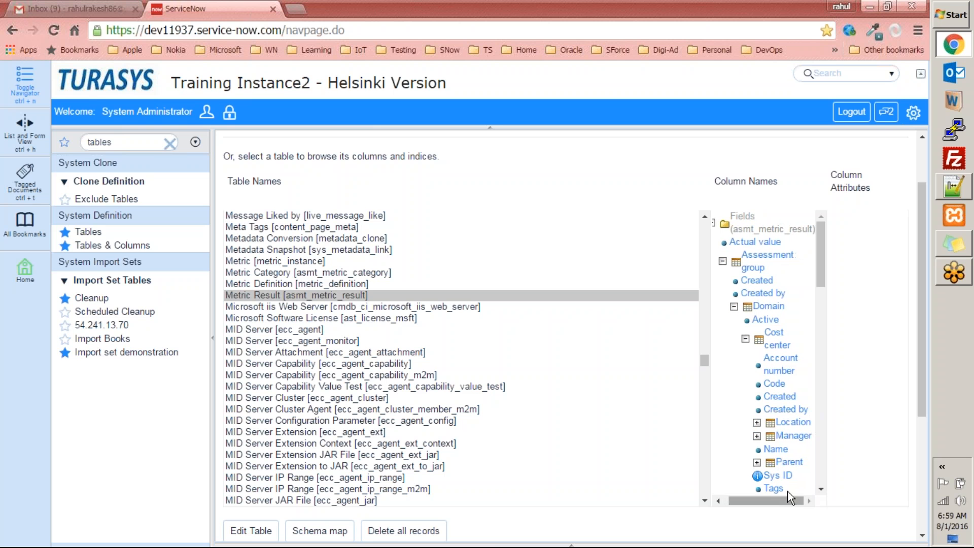
Drill further into the Location, Company, Contact and Contact's Company references
{"action": "left_click", "coordinate": [757, 422]}
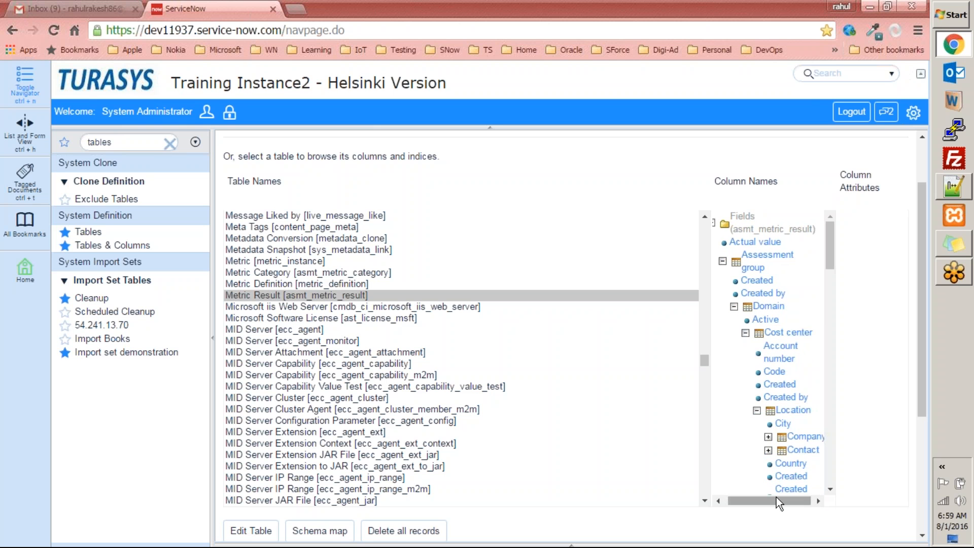
{"action": "left_click_drag", "start_coordinate": [776, 500], "coordinate": [785, 502]}
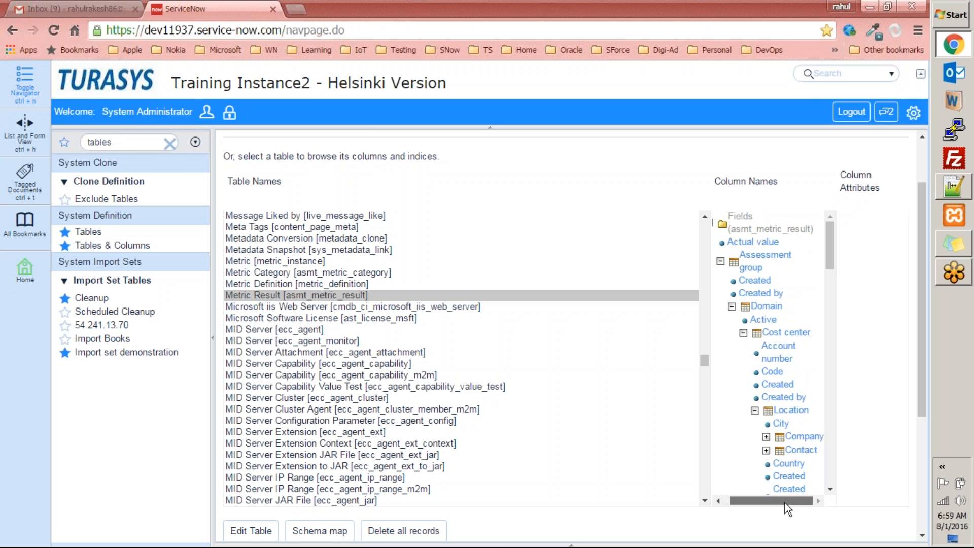
{"action": "left_click", "coordinate": [767, 436]}
{"action": "scroll", "coordinate": [782, 440], "scroll_direction": "down", "scroll_amount": 3}
{"action": "left_click", "coordinate": [777, 386]}
{"action": "left_click", "coordinate": [788, 452]}
{"action": "scroll", "coordinate": [806, 446], "scroll_direction": "down", "scroll_amount": 6}
{"action": "scroll", "coordinate": [825, 325], "scroll_direction": "up", "scroll_amount": 10}
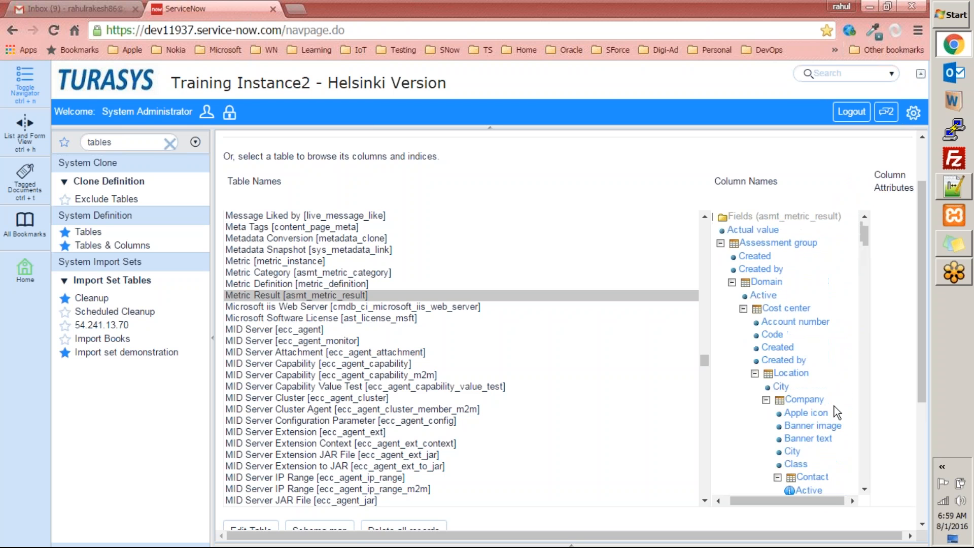
{"action": "scroll", "coordinate": [766, 470], "scroll_direction": "down", "scroll_amount": 6}
{"action": "scroll", "coordinate": [768, 469], "scroll_direction": "up", "scroll_amount": 8}
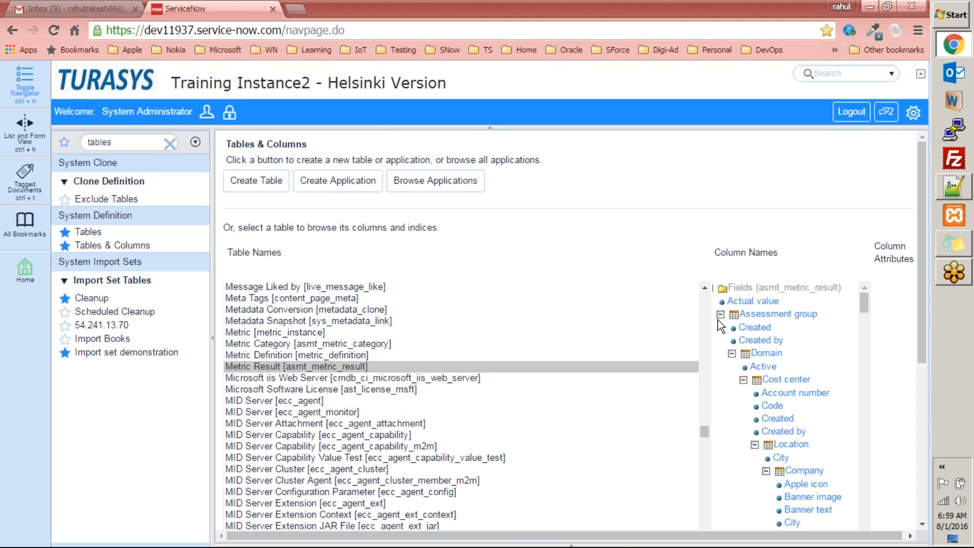
Collapse Assessment group and view the NPS value column's attributes
{"action": "left_click", "coordinate": [720, 315]}
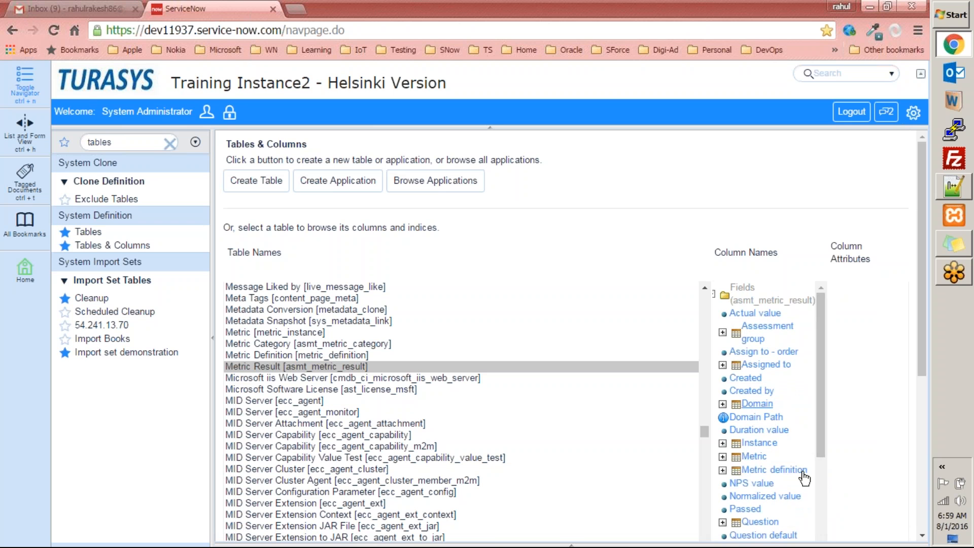
{"action": "scroll", "coordinate": [822, 433], "scroll_direction": "down", "scroll_amount": 2}
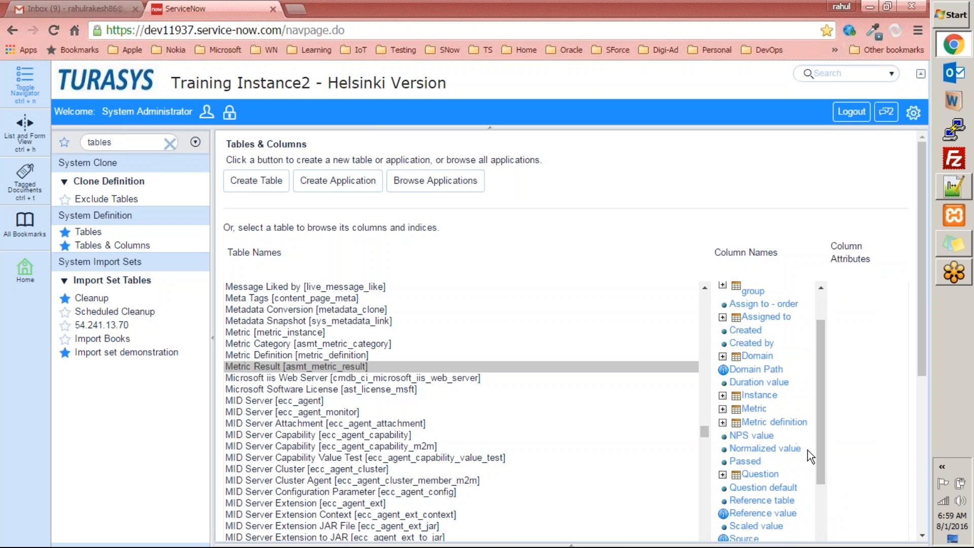
{"action": "left_click", "coordinate": [756, 437]}
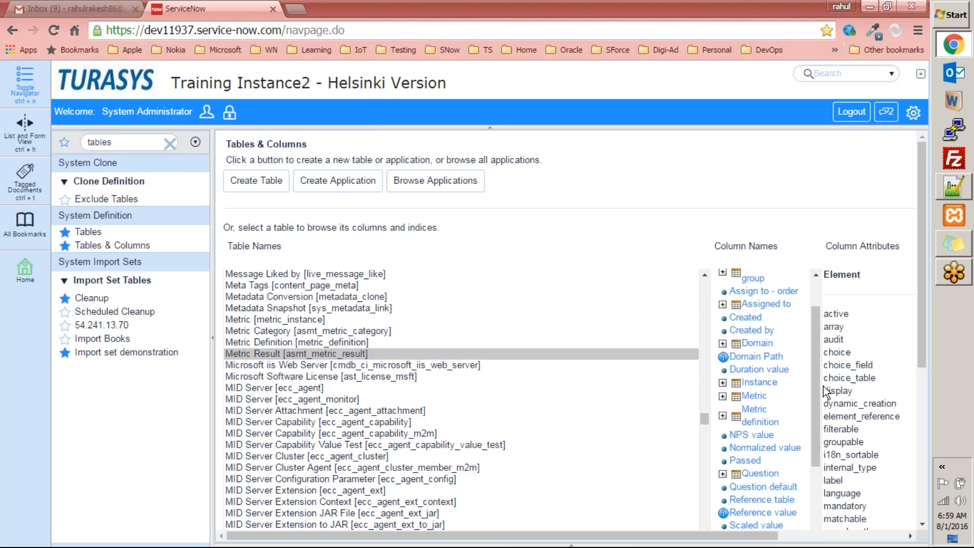
{"action": "left_click_drag", "start_coordinate": [818, 397], "coordinate": [815, 343]}
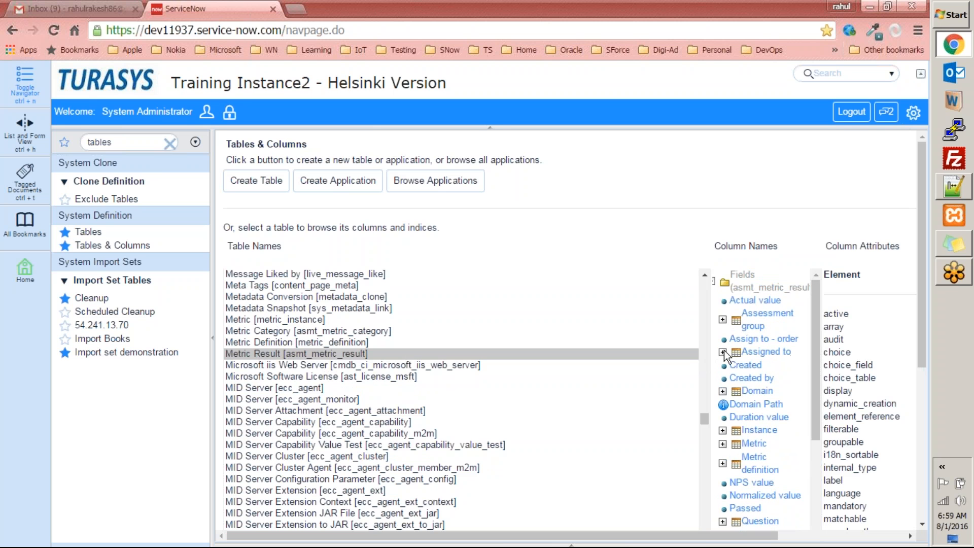
Copy the Created field's element name asmt_metric_result.assessment_group.sys_created_on and return to the Notepad++ notes
{"action": "left_click", "coordinate": [723, 319]}
{"action": "left_click_drag", "start_coordinate": [685, 537], "coordinate": [842, 537]}
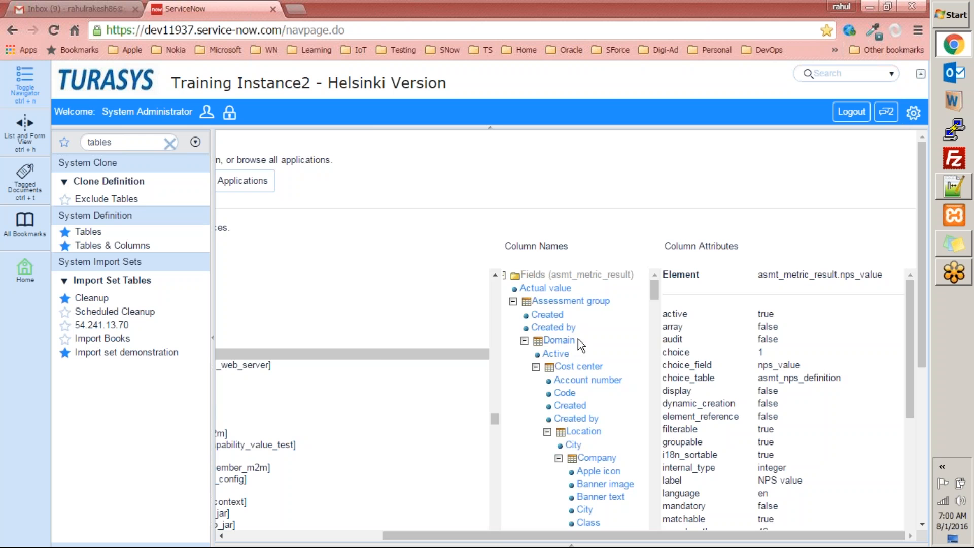
{"action": "left_click", "coordinate": [550, 317]}
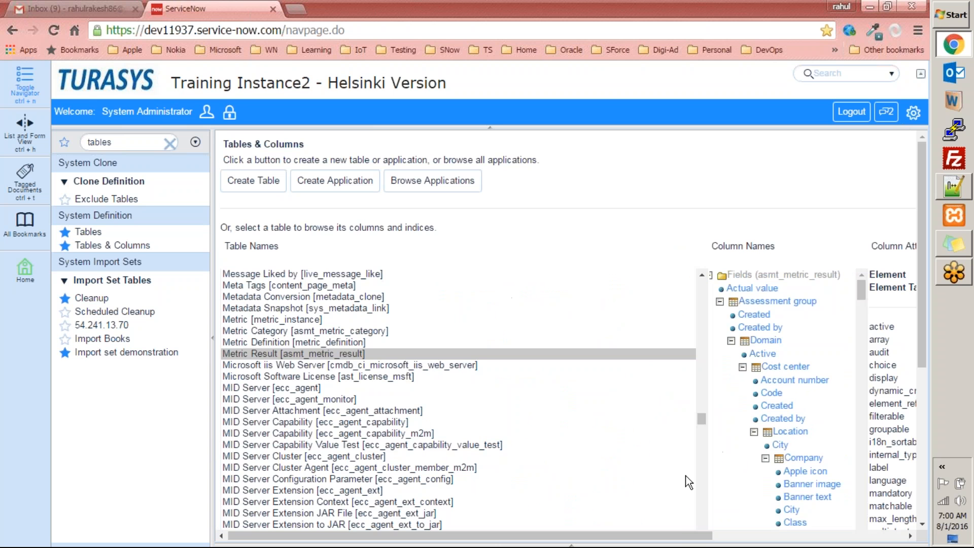
{"action": "left_click_drag", "start_coordinate": [679, 535], "coordinate": [876, 547]}
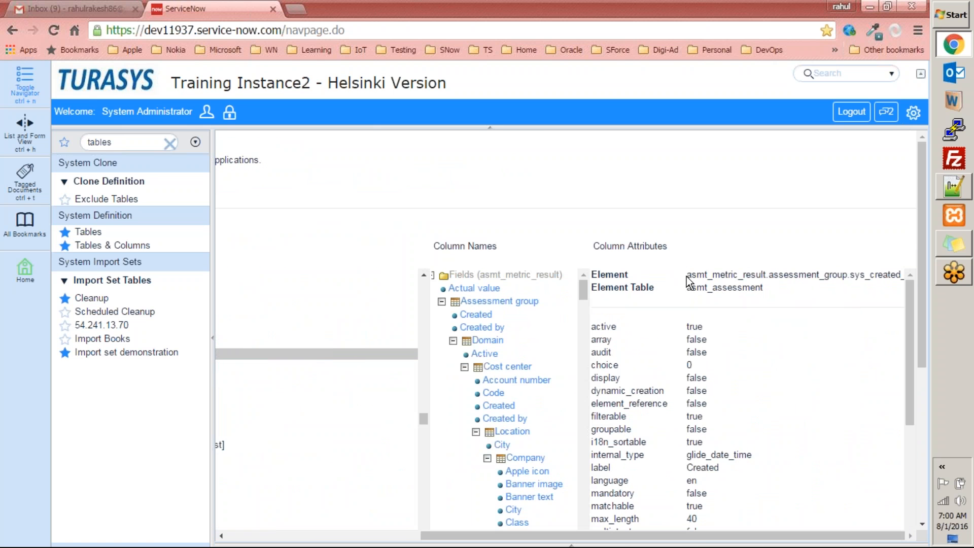
{"action": "left_click_drag", "start_coordinate": [689, 277], "coordinate": [904, 269]}
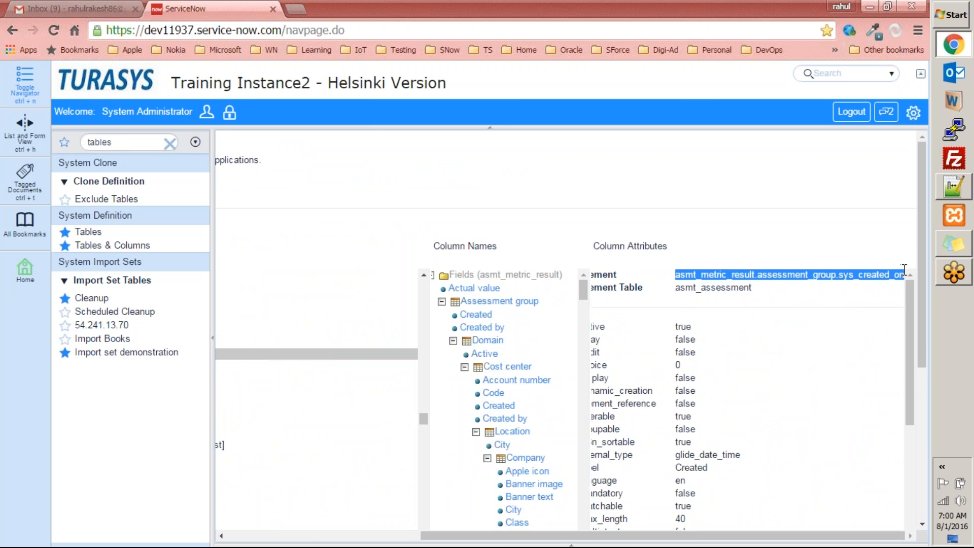
{"action": "right_click", "coordinate": [874, 275]}
{"action": "left_click", "coordinate": [688, 281]}
{"action": "left_click", "coordinate": [957, 192]}
{"action": "left_click", "coordinate": [356, 113]}
Paste asmt_metric_result.assessment_group.sys_created_on on line 6 and select each part of the path
{"action": "key", "text": "Return"}
{"action": "key", "text": "Return"}
{"action": "key", "text": "Return"}
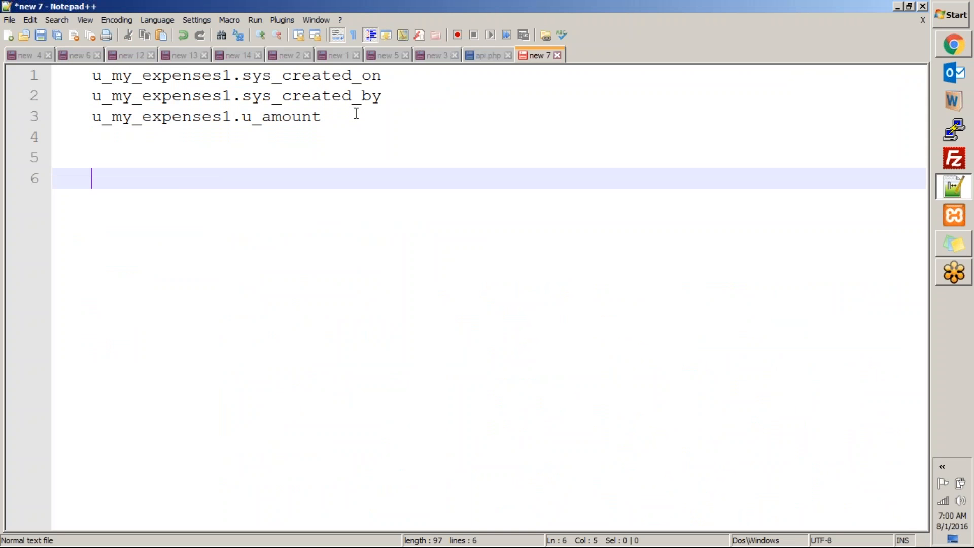
{"action": "key", "text": "ctrl+v"}
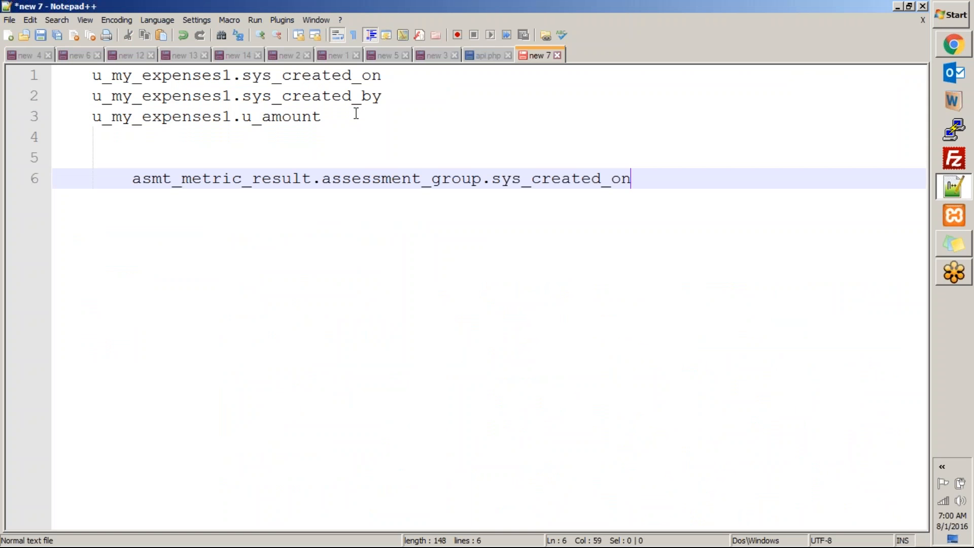
{"action": "double_click", "coordinate": [191, 178]}
{"action": "left_click", "coordinate": [151, 230]}
{"action": "double_click", "coordinate": [163, 178]}
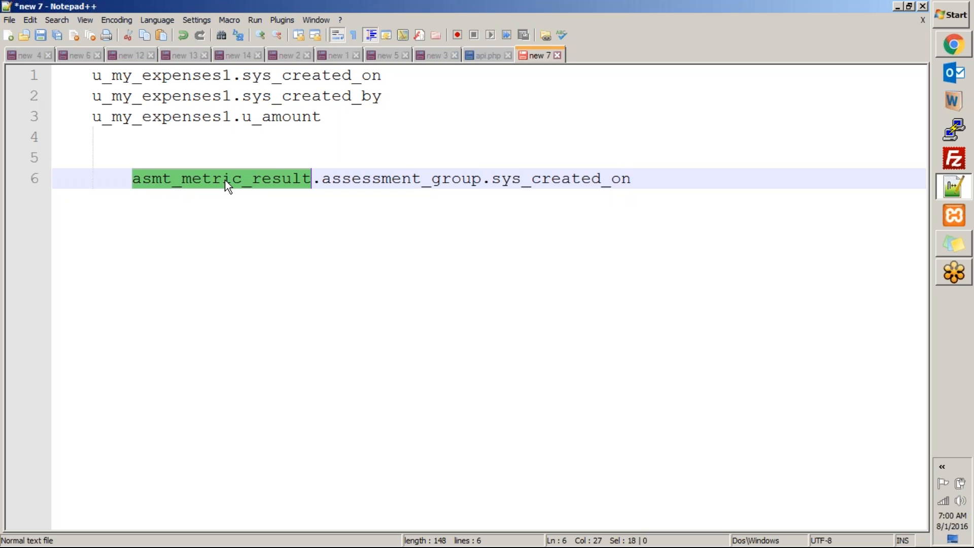
{"action": "double_click", "coordinate": [447, 178]}
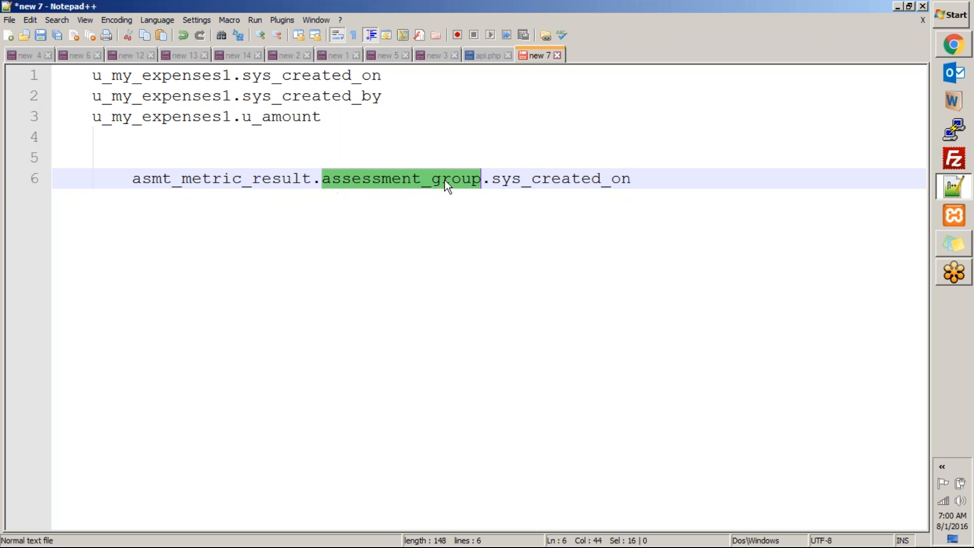
{"action": "left_click", "coordinate": [539, 201]}
{"action": "double_click", "coordinate": [562, 182]}
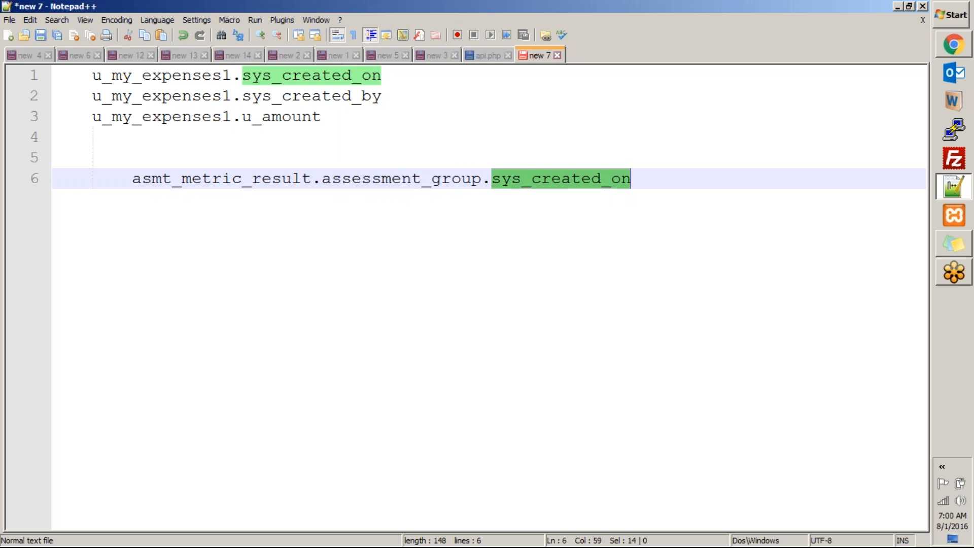
{"action": "double_click", "coordinate": [188, 178]}
{"action": "double_click", "coordinate": [412, 179]}
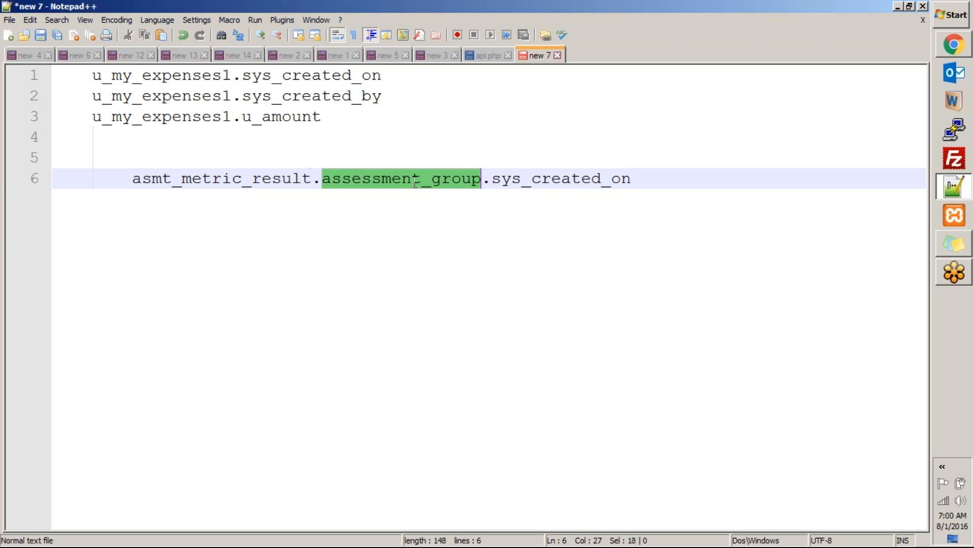
{"action": "double_click", "coordinate": [563, 181]}
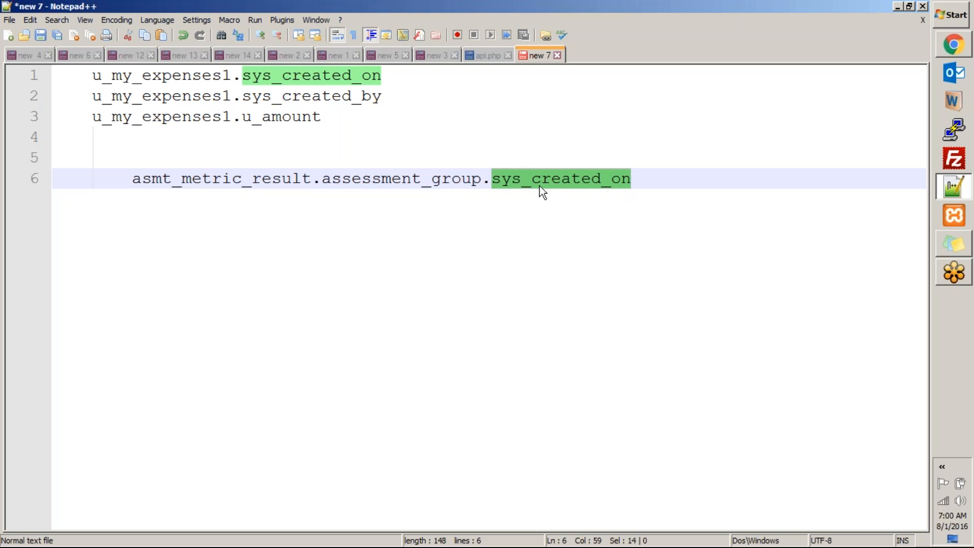
{"action": "double_click", "coordinate": [223, 180]}
{"action": "double_click", "coordinate": [407, 182]}
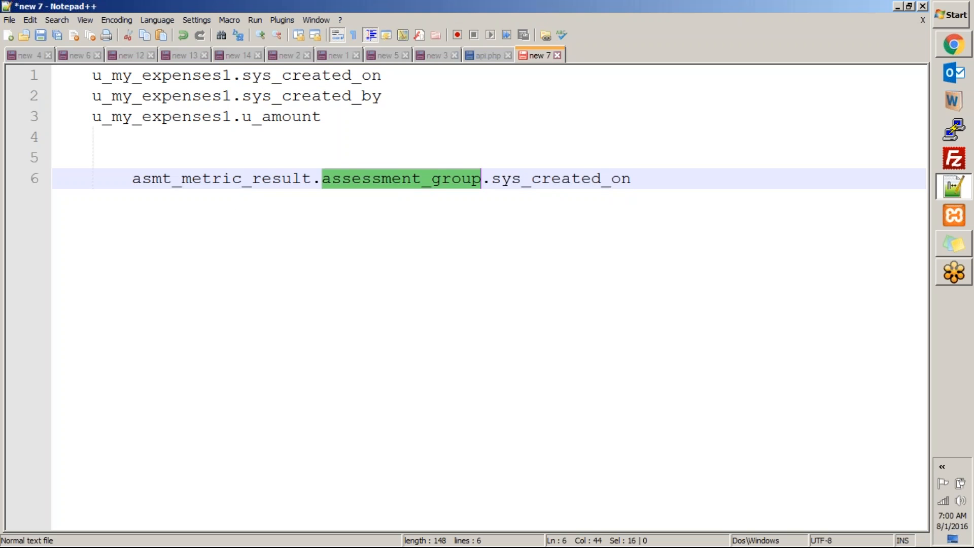
{"action": "double_click", "coordinate": [538, 181]}
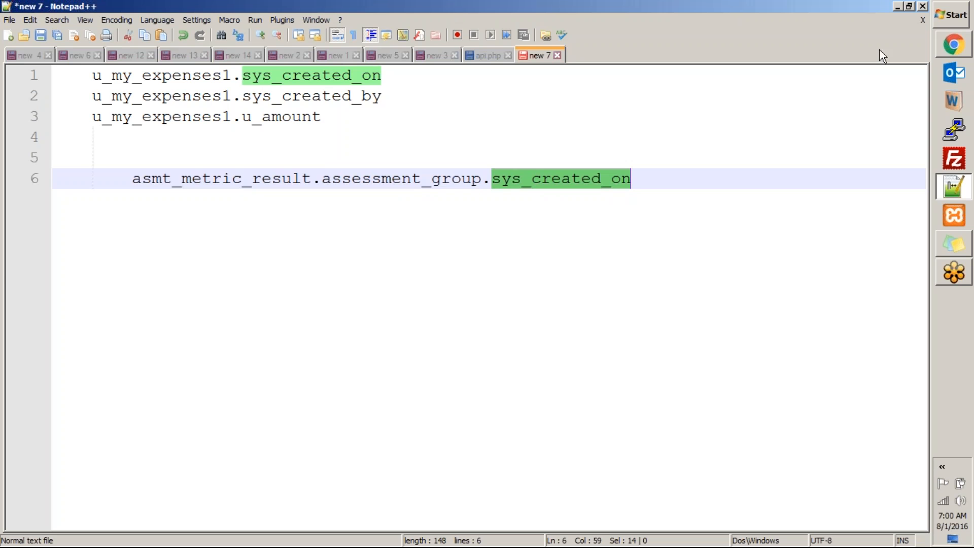
In ServiceNow, copy the Actual value element name asmt_metric_result.actual_value
{"action": "key", "text": "alt+Tab"}
{"action": "left_click", "coordinate": [478, 291]}
{"action": "left_click_drag", "start_coordinate": [685, 537], "coordinate": [903, 545]}
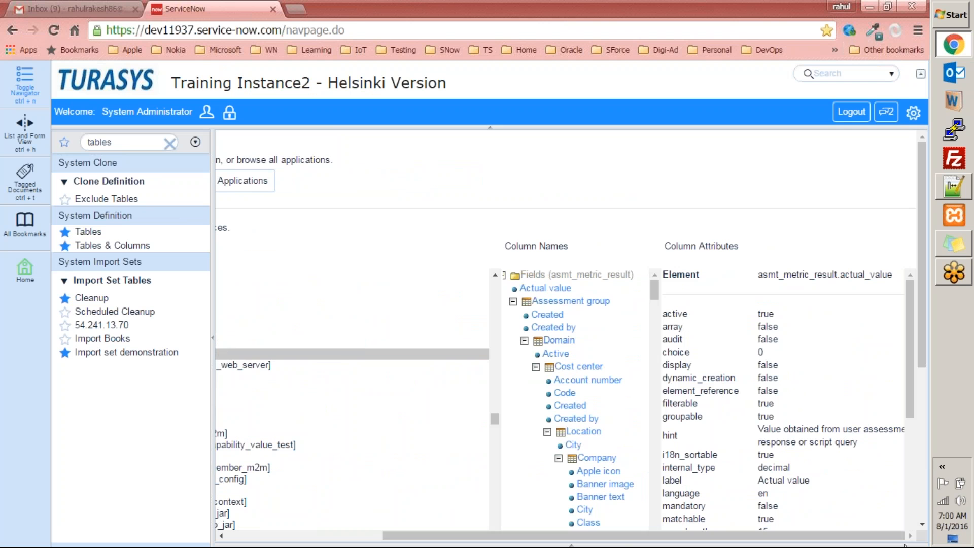
{"action": "double_click", "coordinate": [801, 274]}
{"action": "double_click", "coordinate": [871, 274]}
{"action": "left_click_drag", "start_coordinate": [758, 275], "coordinate": [906, 276]}
{"action": "right_click", "coordinate": [857, 274]}
{"action": "left_click", "coordinate": [836, 284]}
Paste asmt_metric_result.actual_value on line 7 of the Notepad++ notes, then return to ServiceNow
{"action": "left_click", "coordinate": [955, 189]}
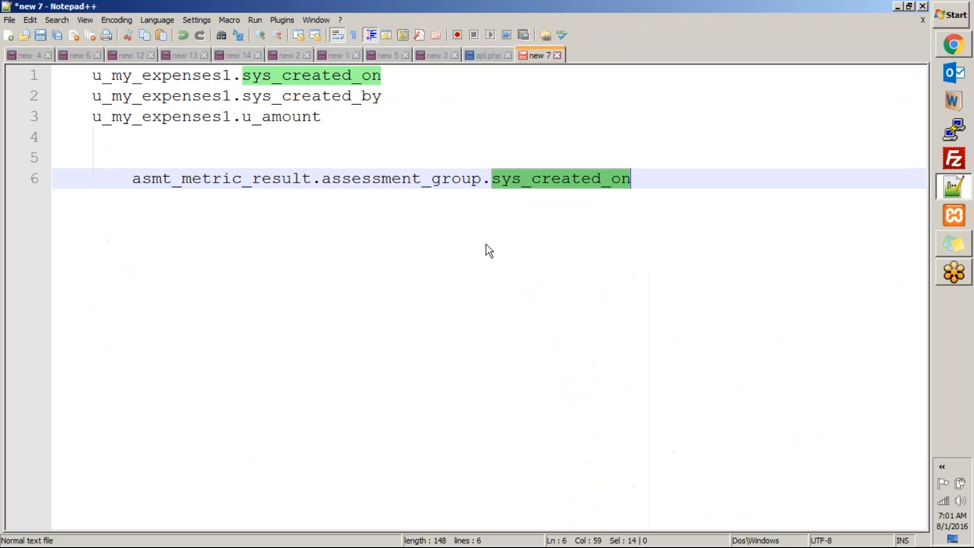
{"action": "left_click", "coordinate": [632, 195]}
{"action": "key", "text": "Return"}
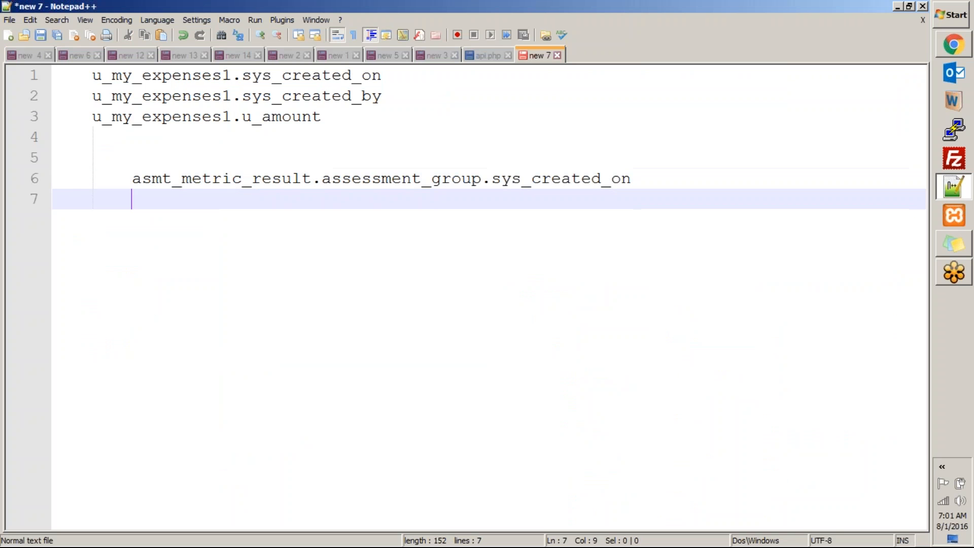
{"action": "key", "text": "ctrl+v"}
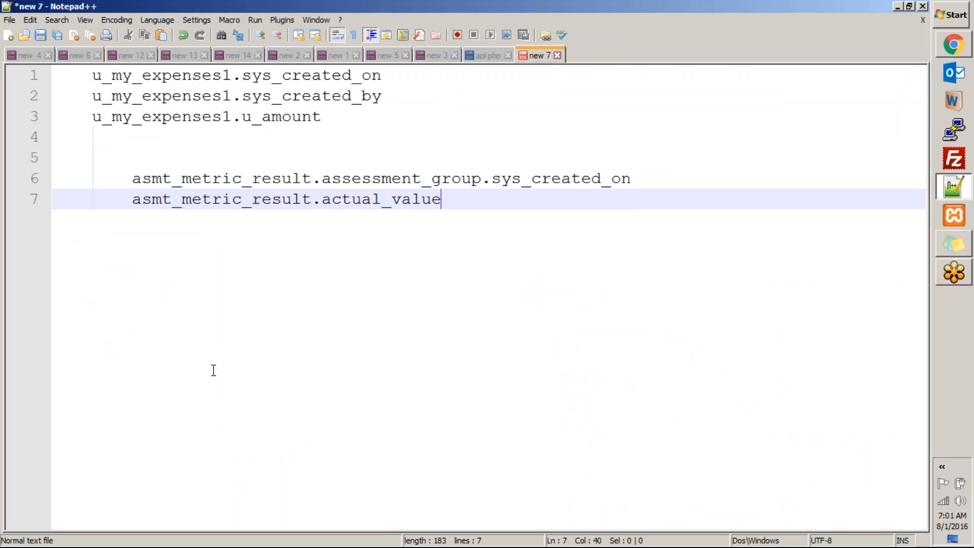
{"action": "left_click", "coordinate": [151, 199]}
{"action": "double_click", "coordinate": [175, 202]}
{"action": "left_click", "coordinate": [489, 198]}
{"action": "left_click_drag", "start_coordinate": [446, 199], "coordinate": [117, 204]}
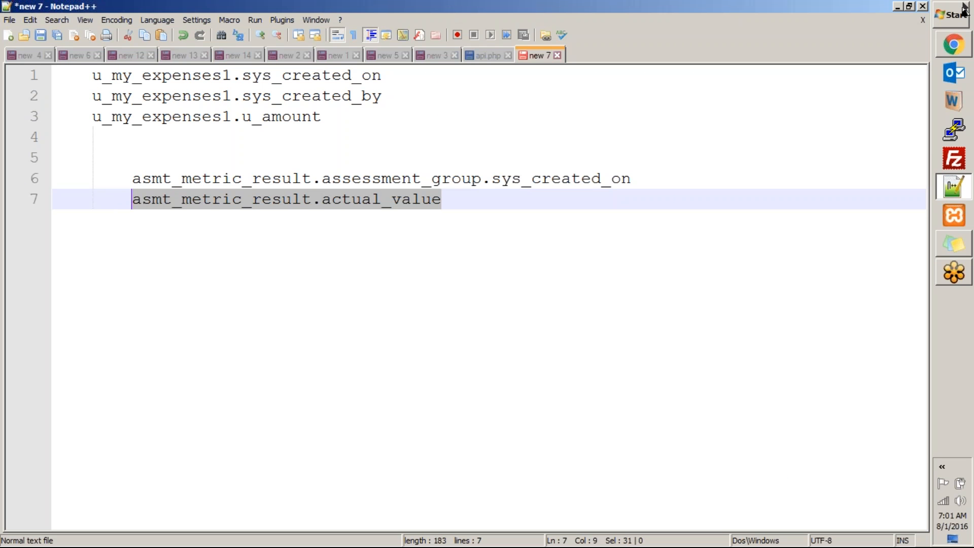
{"action": "left_click", "coordinate": [955, 46]}
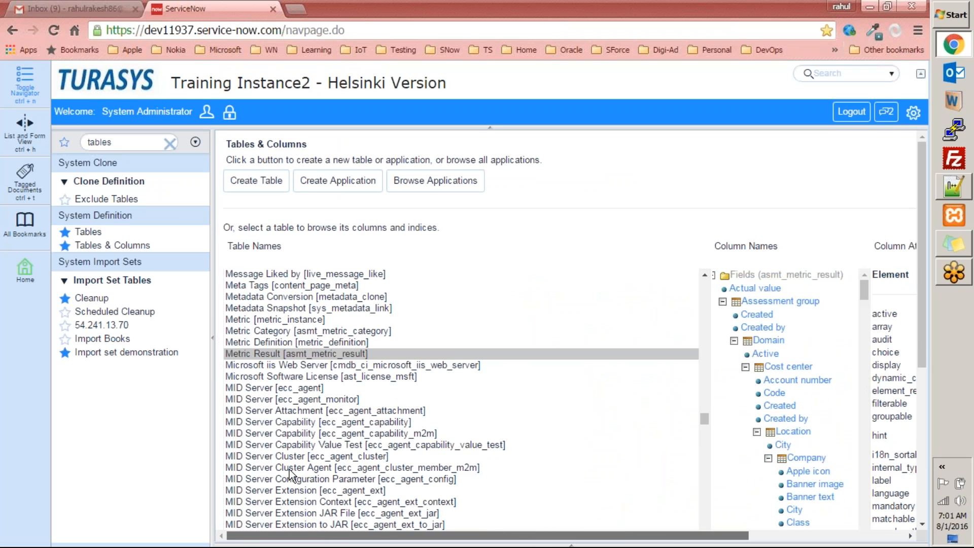
Show the Custom Applications list of two apps and open the System Settings panel
{"action": "left_click_drag", "start_coordinate": [917, 337], "coordinate": [946, 282]}
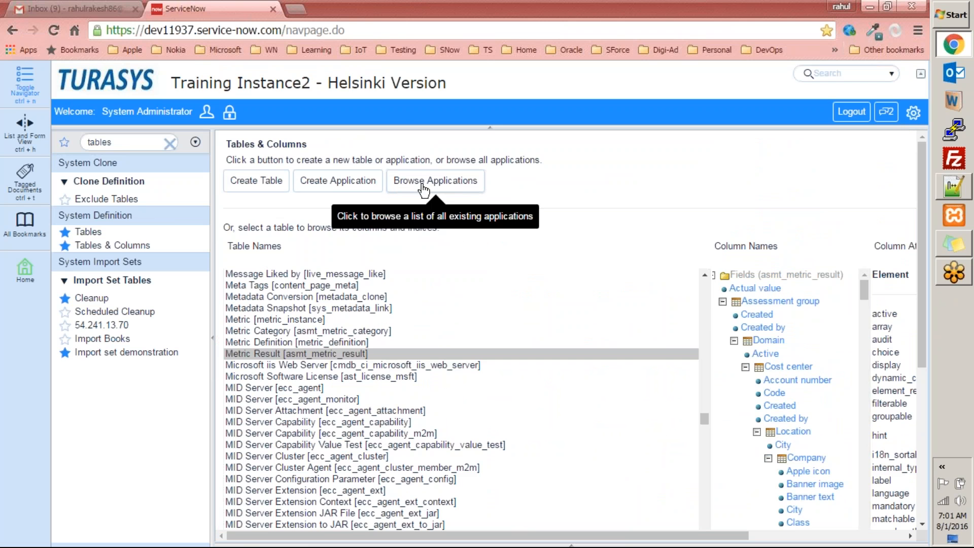
{"action": "left_click", "coordinate": [456, 183]}
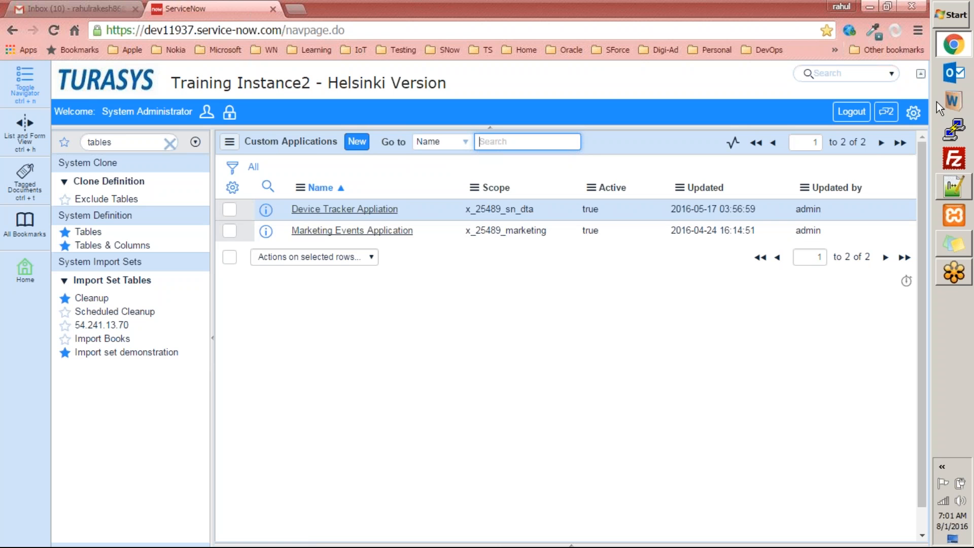
{"action": "left_click", "coordinate": [913, 113]}
{"action": "scroll", "coordinate": [815, 261], "scroll_direction": "down", "scroll_amount": 3}
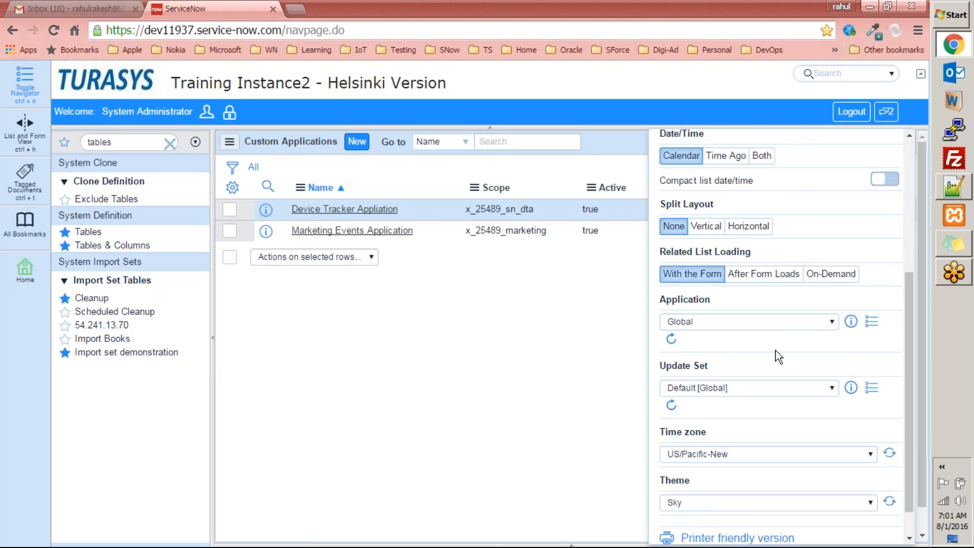
Review the Application scope list, keeping Global, and close the settings
{"action": "left_click", "coordinate": [684, 321]}
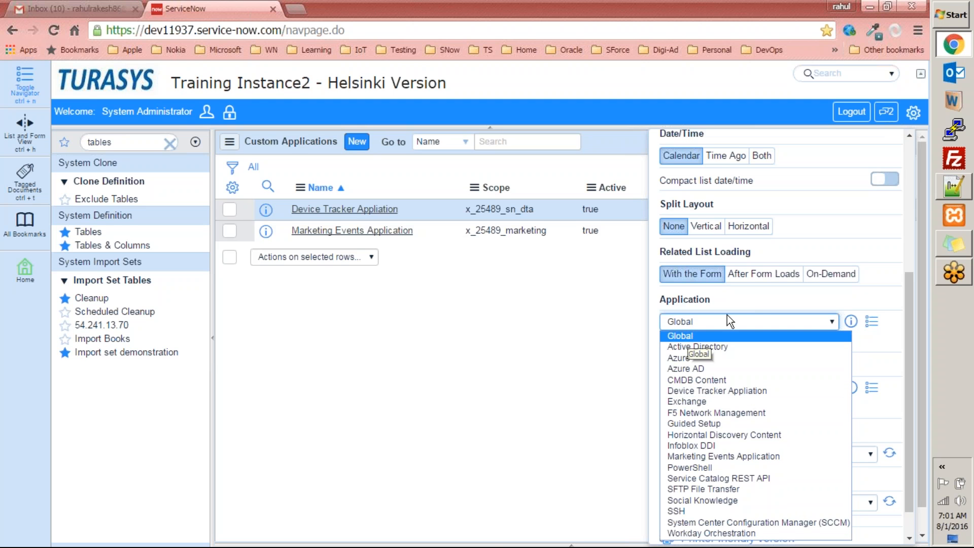
{"action": "left_click", "coordinate": [748, 300]}
{"action": "left_click", "coordinate": [589, 310]}
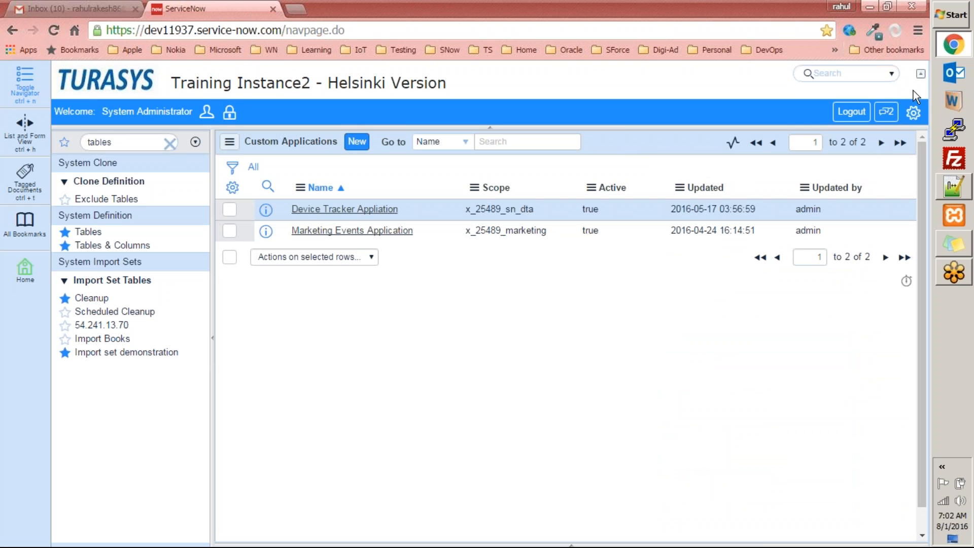
Recheck the Global scope and Default [Global] update set, then go back to Tables & Columns
{"action": "left_click", "coordinate": [914, 112]}
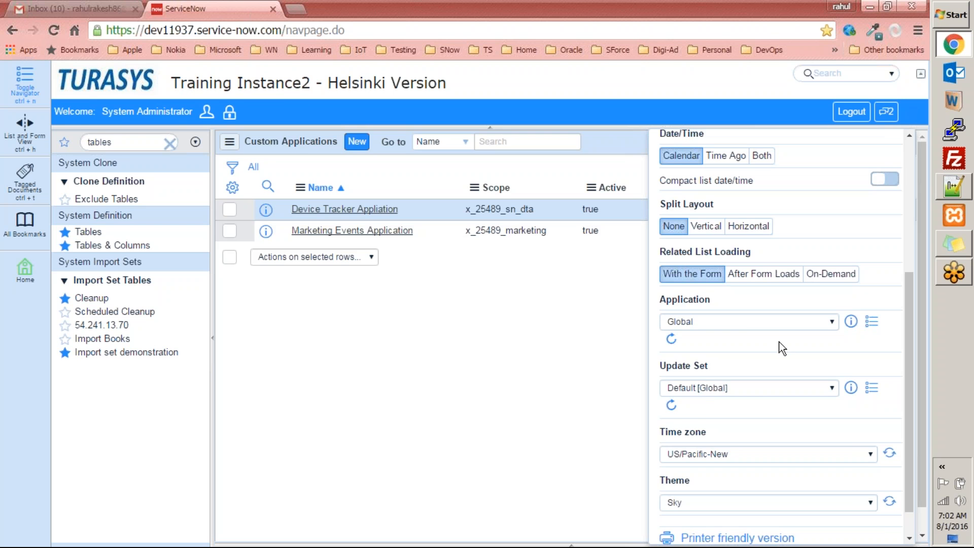
{"action": "left_click", "coordinate": [741, 321]}
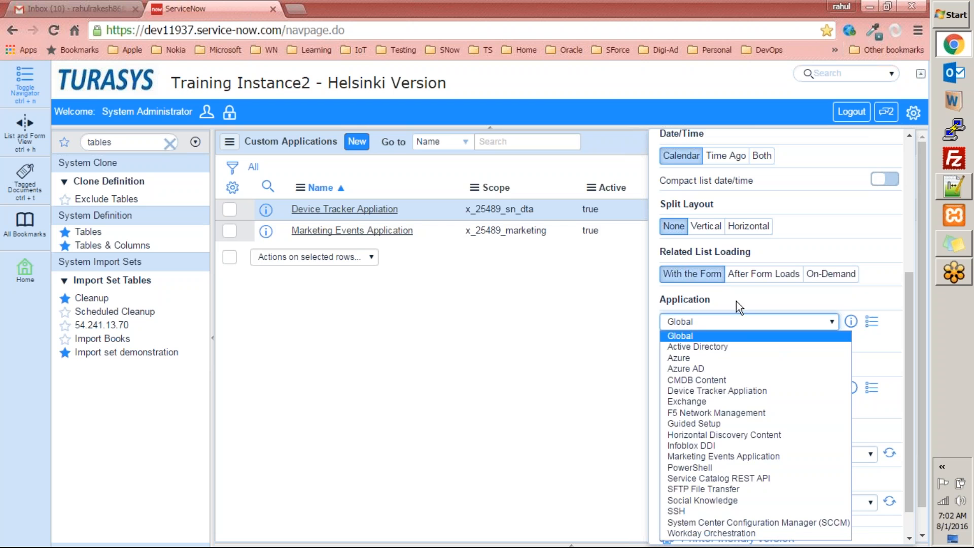
{"action": "left_click", "coordinate": [708, 336]}
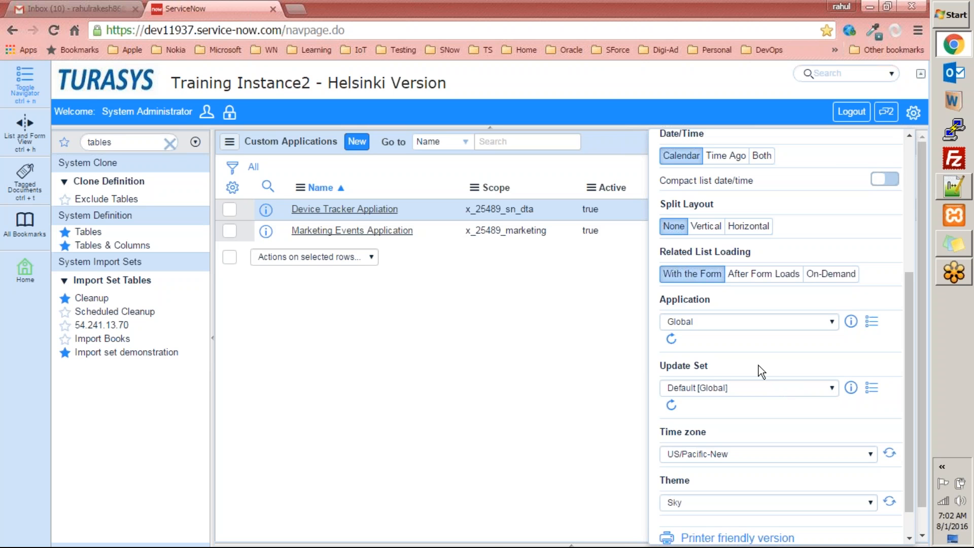
{"action": "left_click_drag", "start_coordinate": [709, 367], "coordinate": [660, 364]}
{"action": "left_click", "coordinate": [452, 311]}
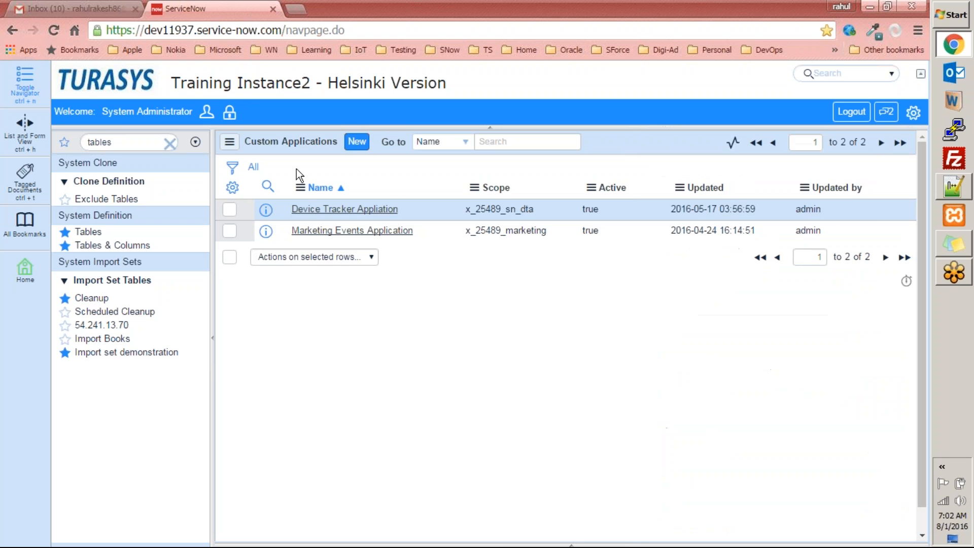
{"action": "left_click", "coordinate": [12, 30]}
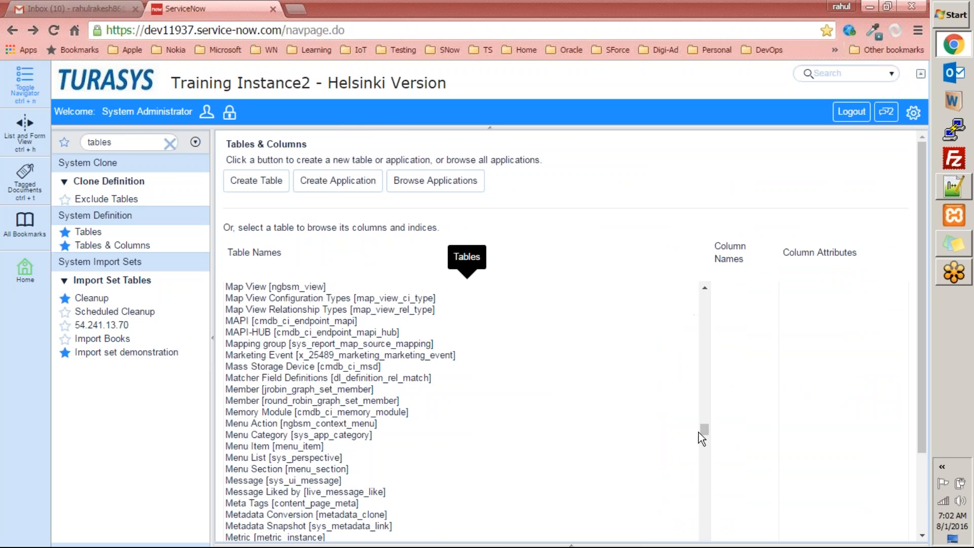
Scroll the Table Names list and display the Package [sys_package] table's columns
{"action": "left_click_drag", "start_coordinate": [704, 425], "coordinate": [712, 425]}
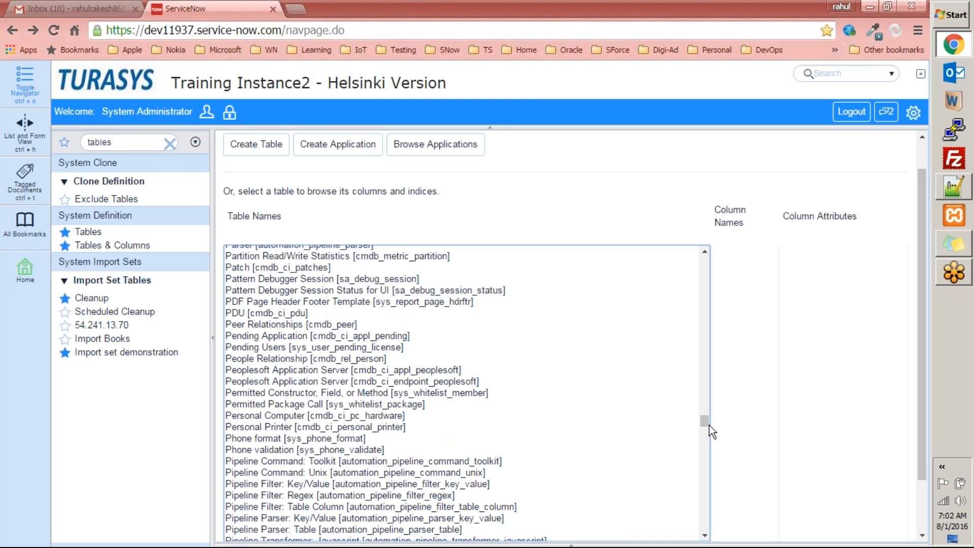
{"action": "scroll", "coordinate": [352, 430], "scroll_direction": "up", "scroll_amount": 2}
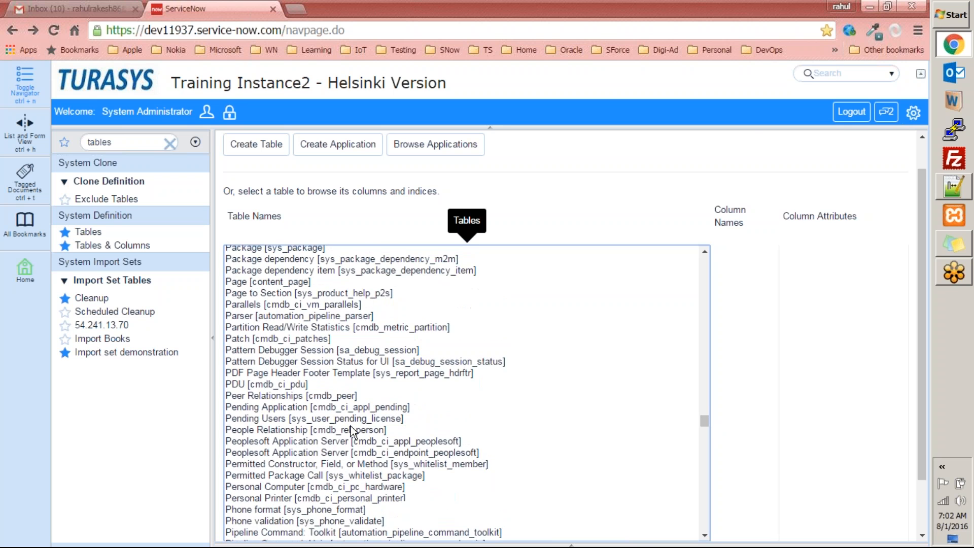
{"action": "scroll", "coordinate": [300, 396], "scroll_direction": "up", "scroll_amount": 4}
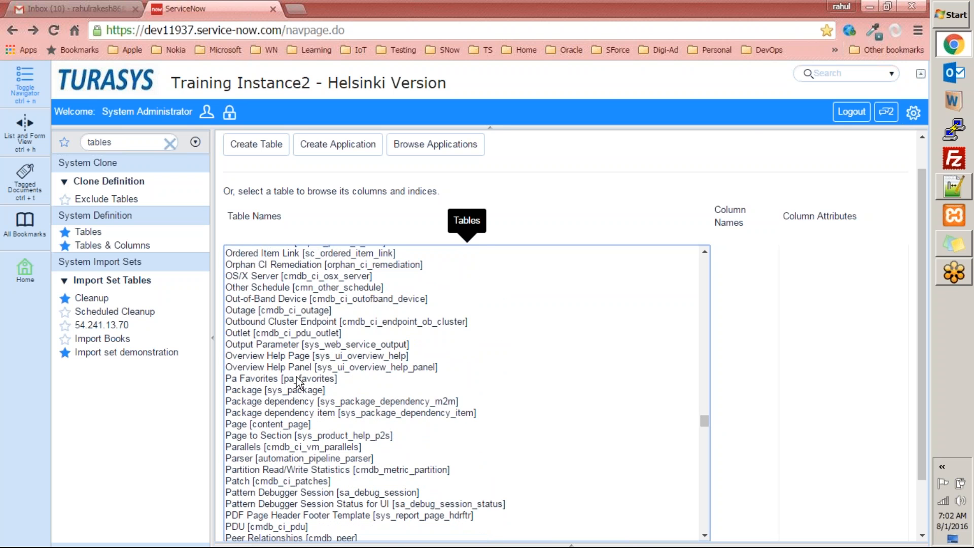
{"action": "left_click", "coordinate": [261, 391]}
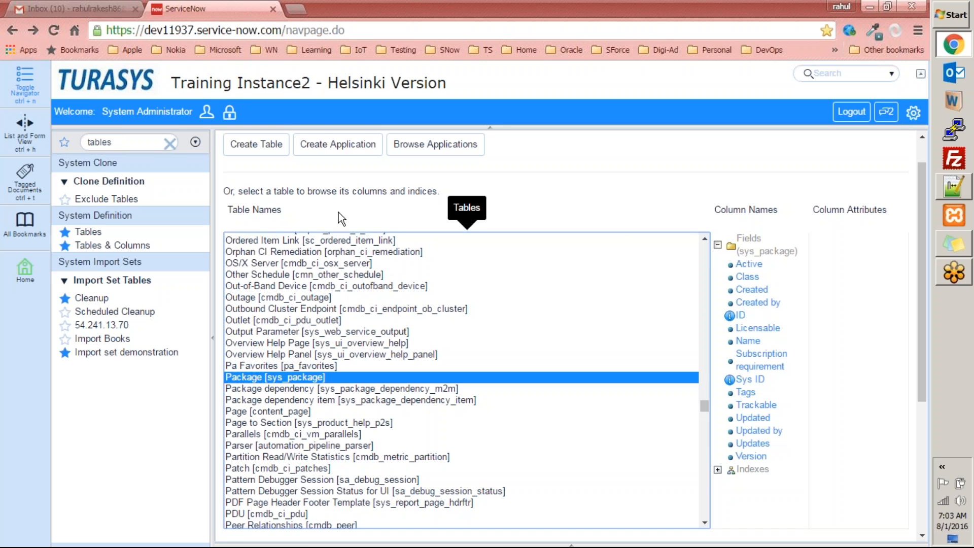
{"action": "left_click", "coordinate": [345, 146]}
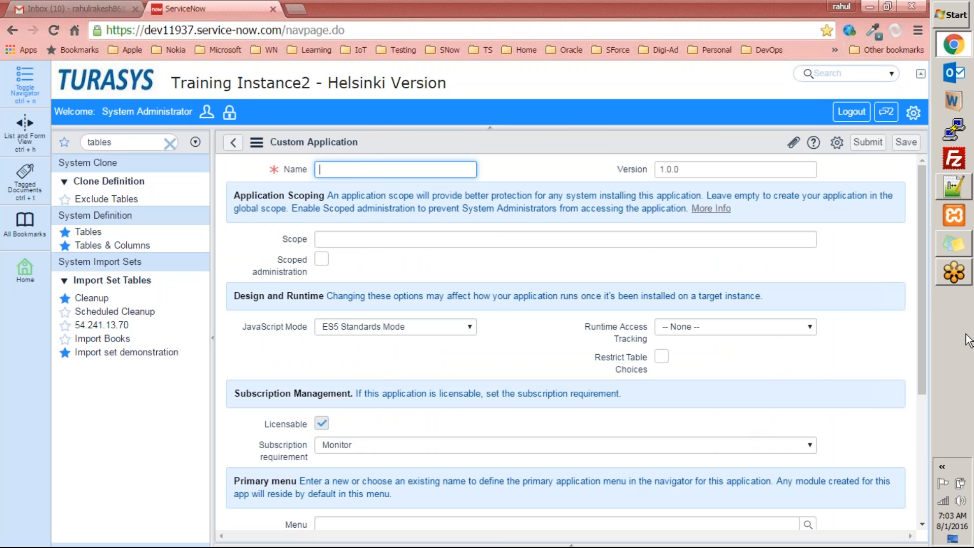
{"action": "scroll", "coordinate": [919, 342], "scroll_direction": "down", "scroll_amount": 2}
{"action": "scroll", "coordinate": [918, 336], "scroll_direction": "down", "scroll_amount": 3}
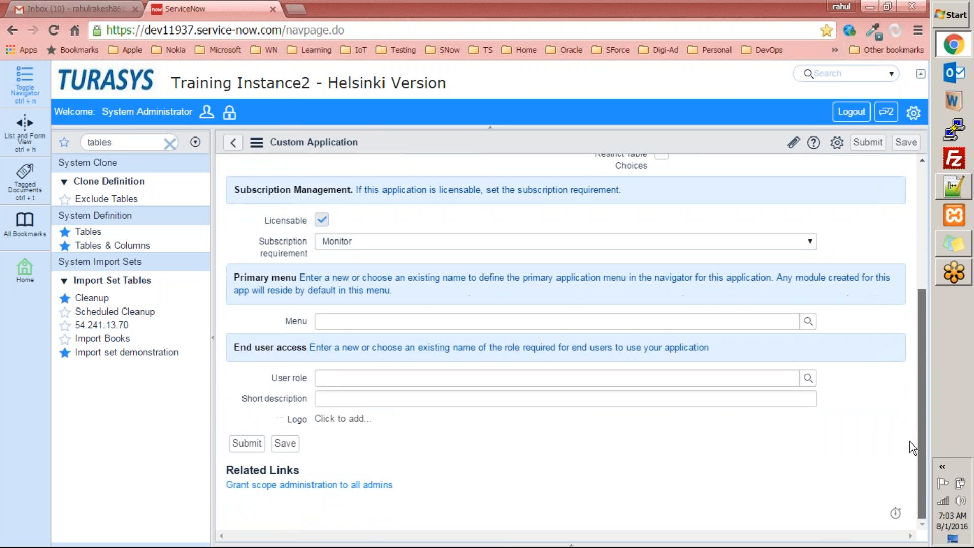
{"action": "scroll", "coordinate": [894, 321], "scroll_direction": "up", "scroll_amount": 4}
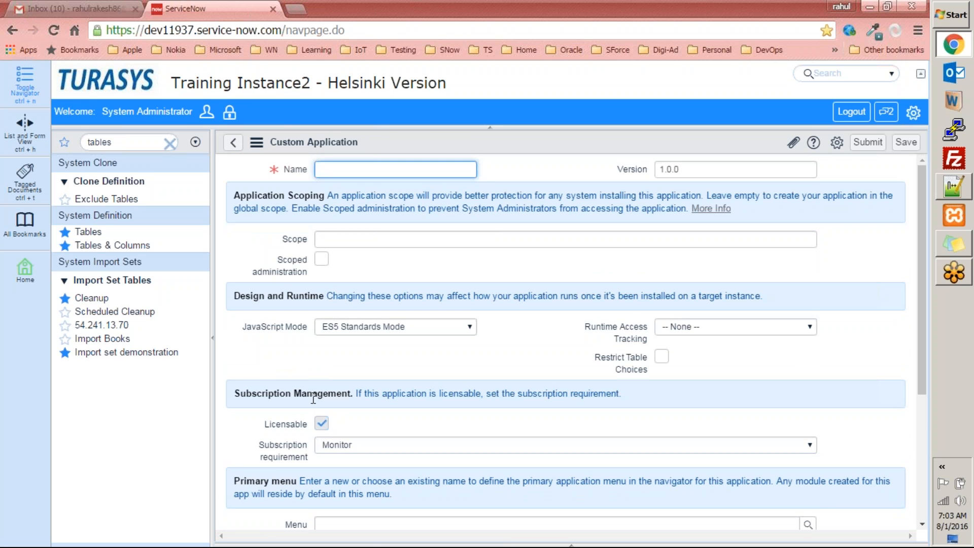
{"action": "mouse_move", "coordinate": [258, 270]}
{"action": "left_click", "coordinate": [108, 83]}
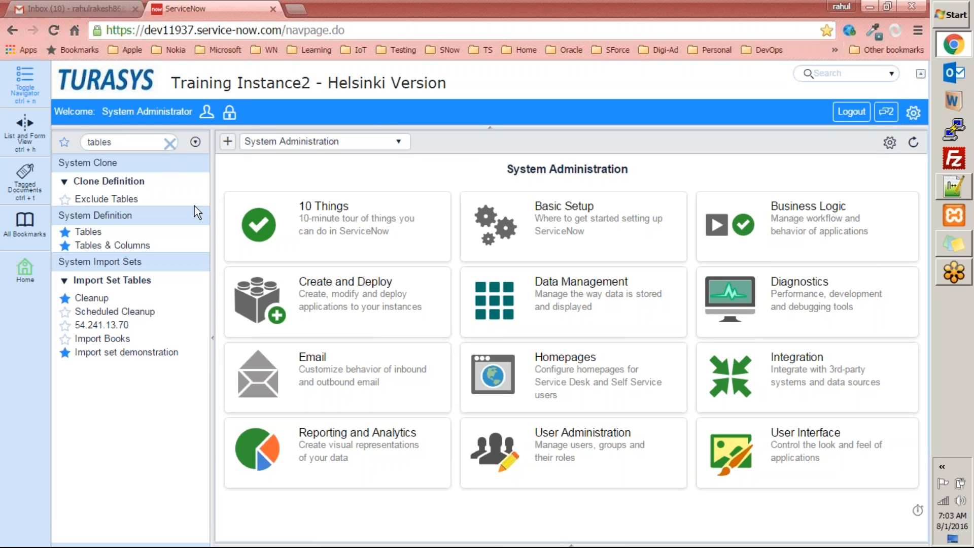
{"action": "left_click", "coordinate": [121, 246]}
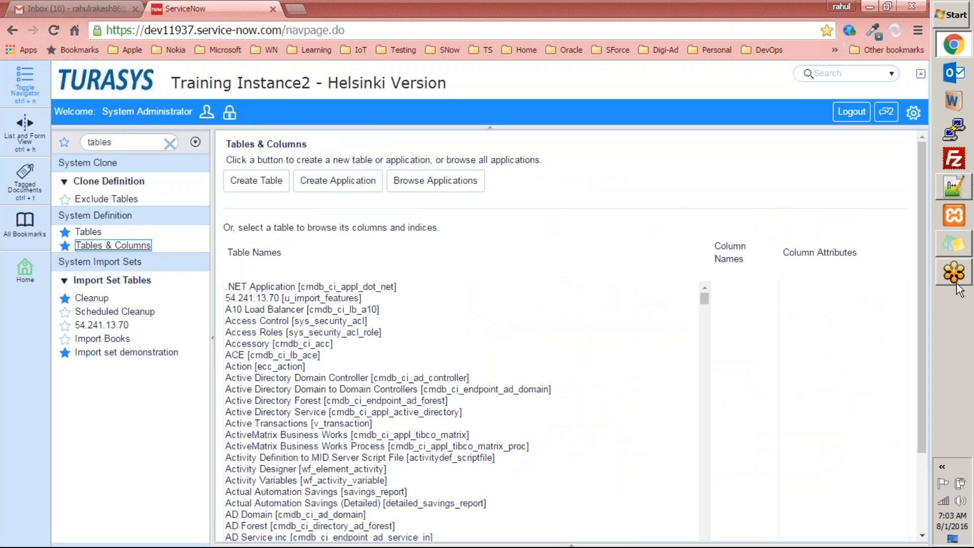
From the ACE table, jump with 'user' and display the User [sys_user] columns
{"action": "left_click", "coordinate": [315, 355]}
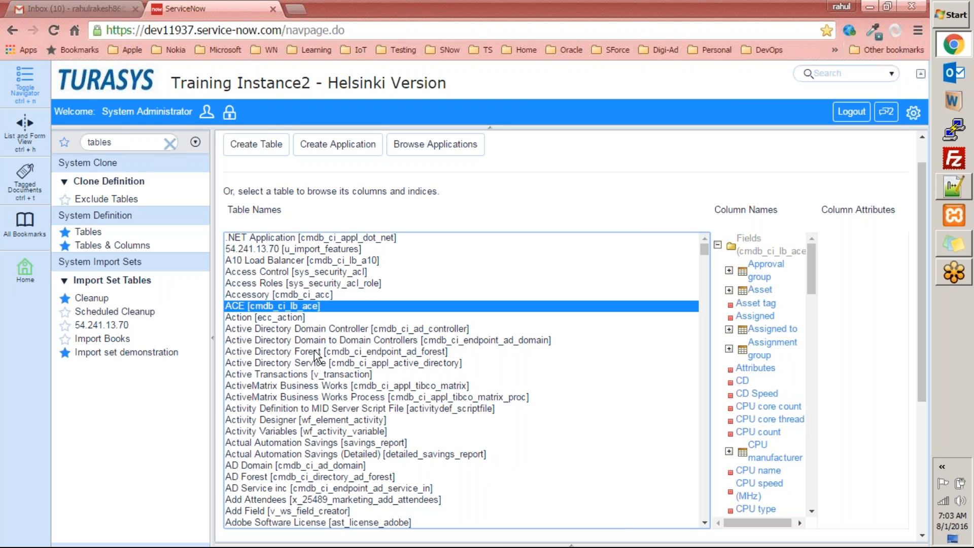
{"action": "type", "text": "user"}
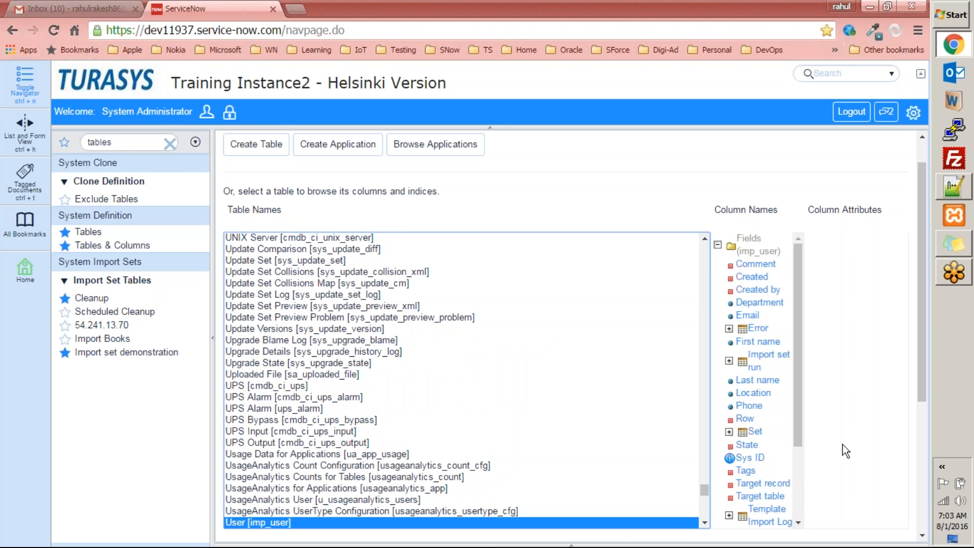
{"action": "scroll", "coordinate": [705, 523], "scroll_direction": "down", "scroll_amount": 3}
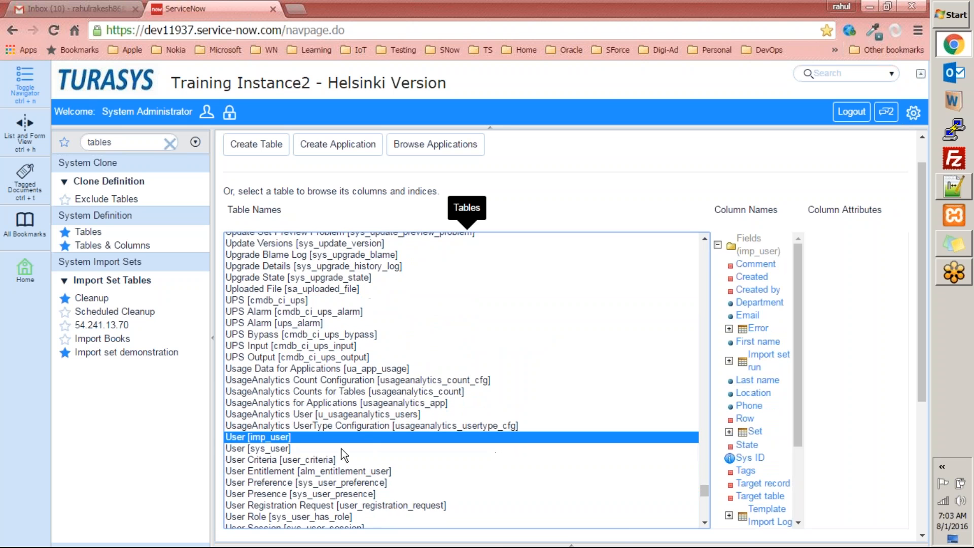
{"action": "left_click", "coordinate": [275, 448]}
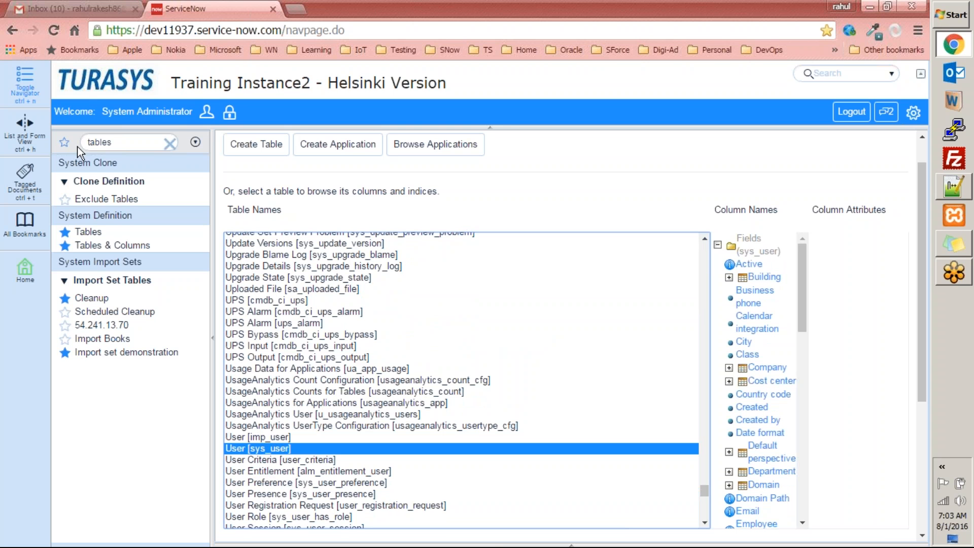
{"action": "double_click", "coordinate": [126, 142]}
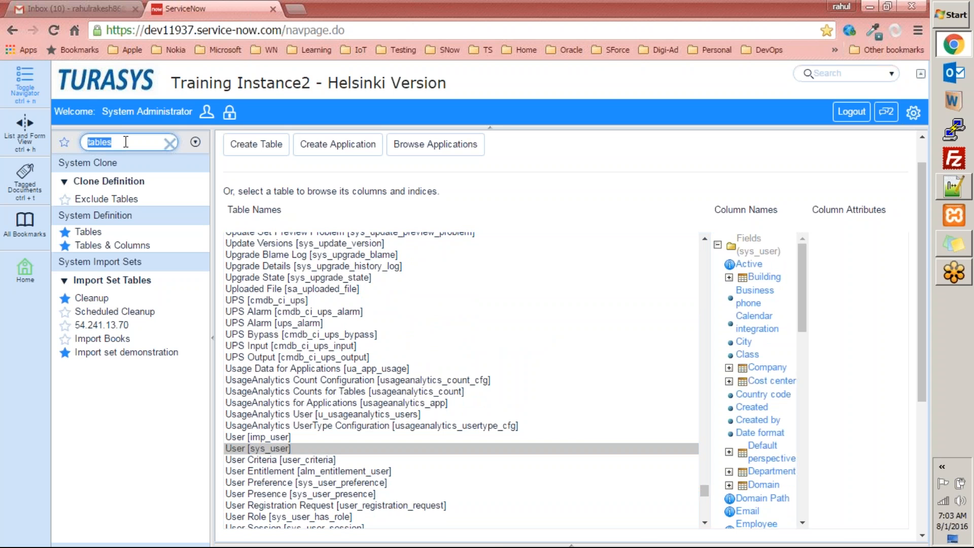
Enter sys_user.list to open the Users list of 574 records and scroll through it
{"action": "type", "text": "sys"}
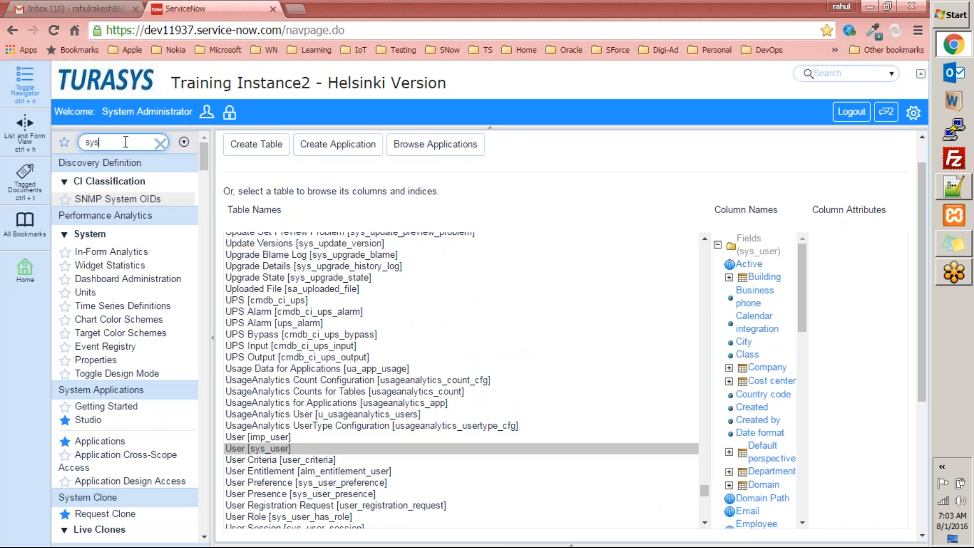
{"action": "type", "text": "_us"}
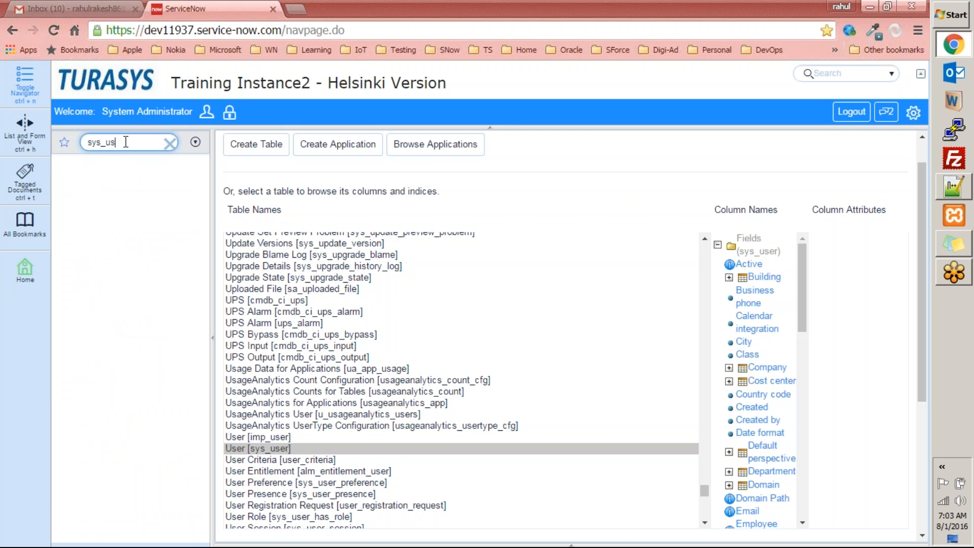
{"action": "type", "text": "er.list"}
{"action": "key", "text": "Return"}
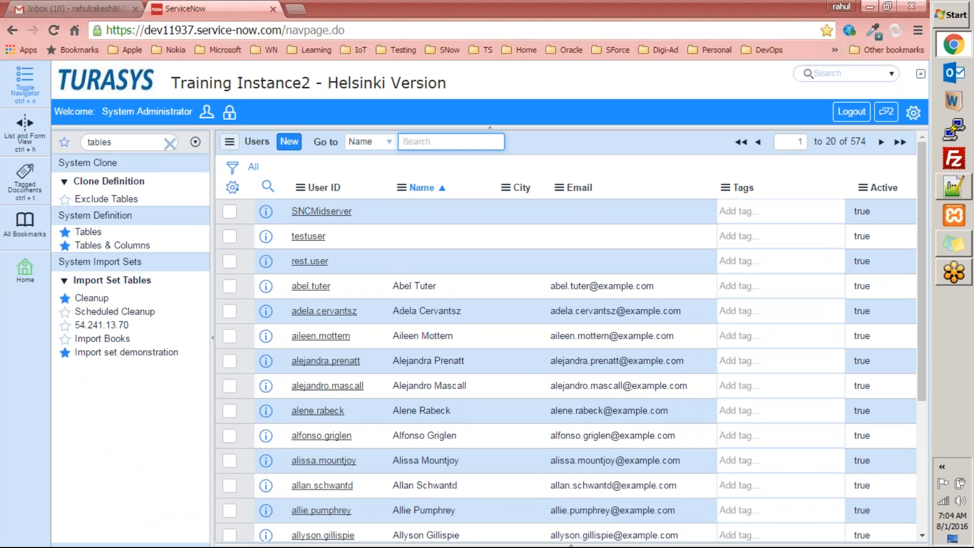
{"action": "scroll", "coordinate": [384, 239], "scroll_direction": "down", "scroll_amount": 2}
{"action": "scroll", "coordinate": [385, 246], "scroll_direction": "down", "scroll_amount": 3}
{"action": "scroll", "coordinate": [385, 246], "scroll_direction": "up", "scroll_amount": 4}
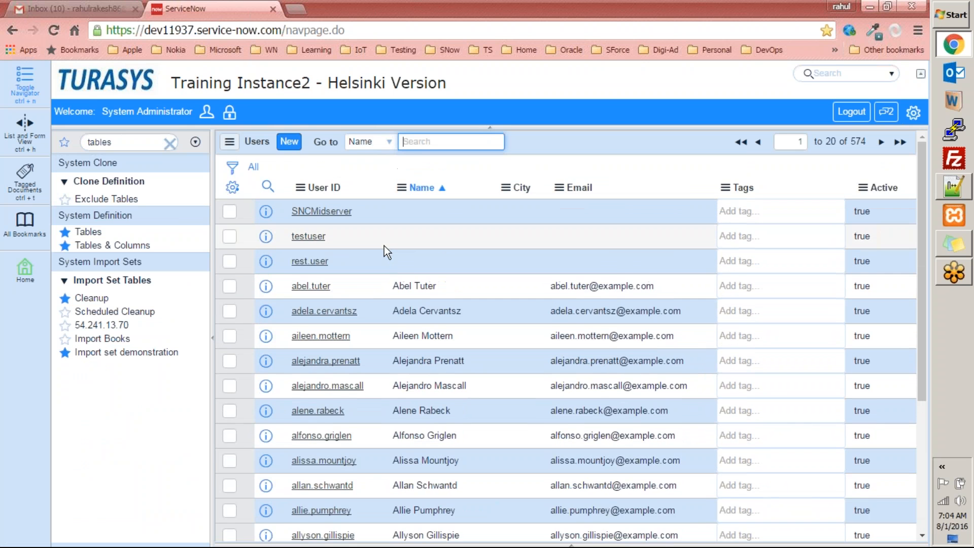
{"action": "scroll", "coordinate": [384, 245], "scroll_direction": "down", "scroll_amount": 2}
{"action": "scroll", "coordinate": [385, 246], "scroll_direction": "down", "scroll_amount": 3}
{"action": "scroll", "coordinate": [385, 246], "scroll_direction": "up", "scroll_amount": 5}
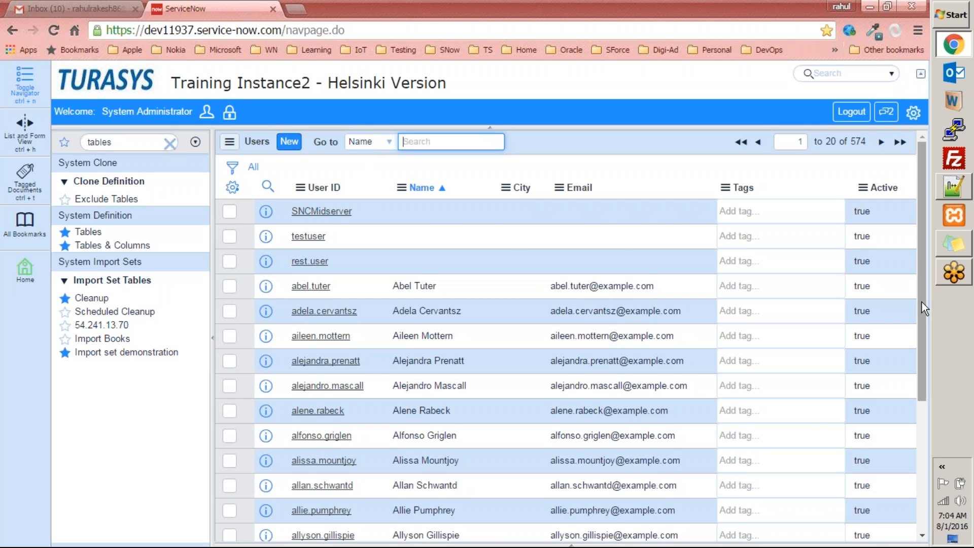
{"action": "left_click_drag", "start_coordinate": [921, 303], "coordinate": [919, 518]}
{"action": "left_click_drag", "start_coordinate": [919, 477], "coordinate": [936, 237]}
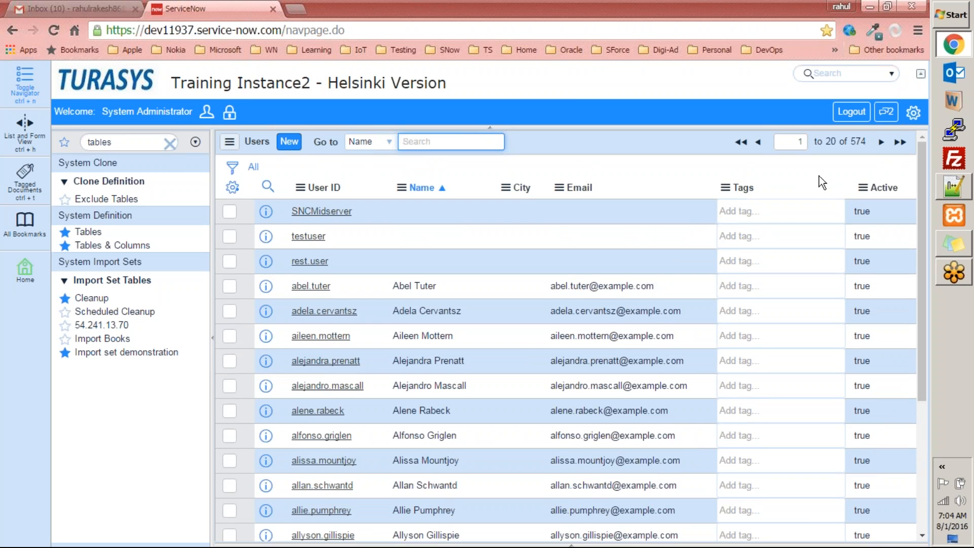
{"action": "left_click_drag", "start_coordinate": [923, 173], "coordinate": [947, 152]}
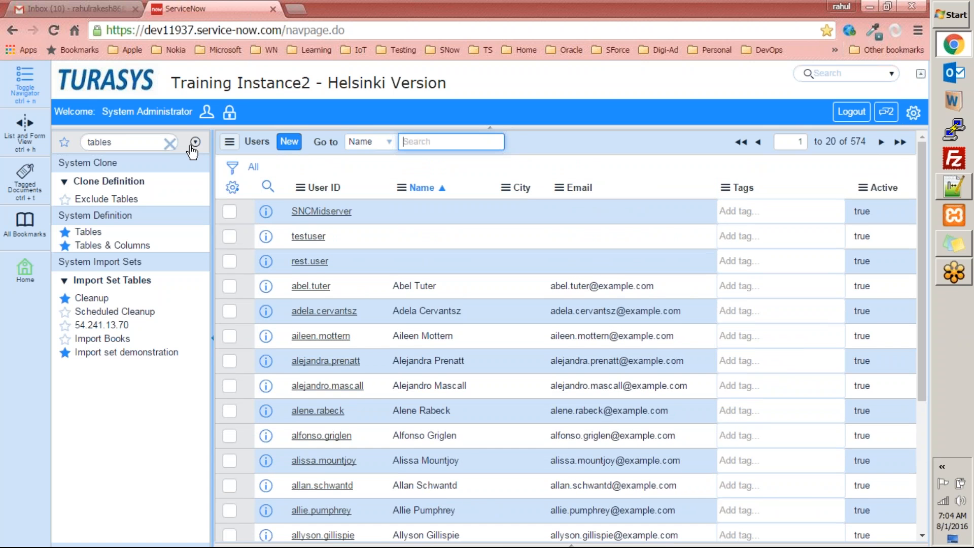
{"action": "left_click", "coordinate": [131, 142]}
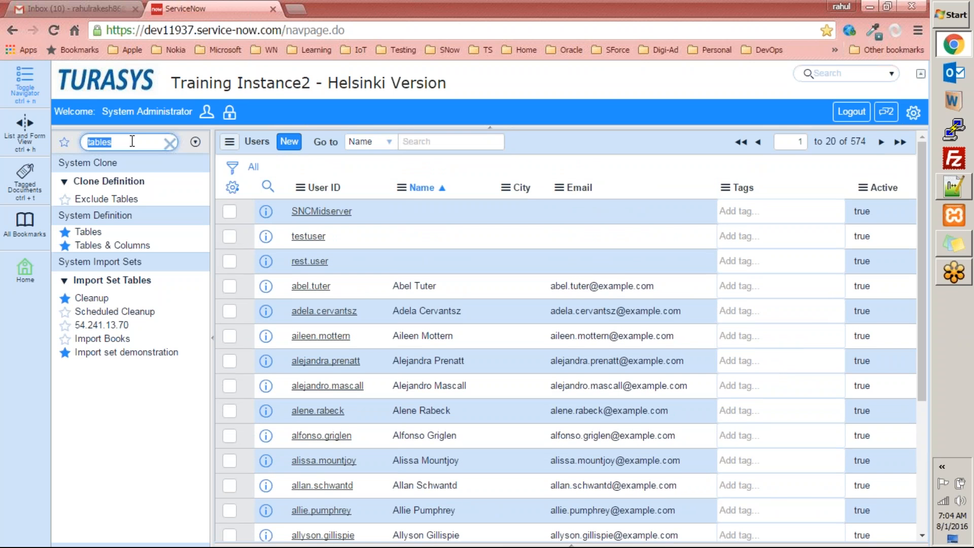
Add lines reading 'tab' and 'dbo.sys_' below line 7 in the Notepad++ notes
{"action": "left_click", "coordinate": [969, 202]}
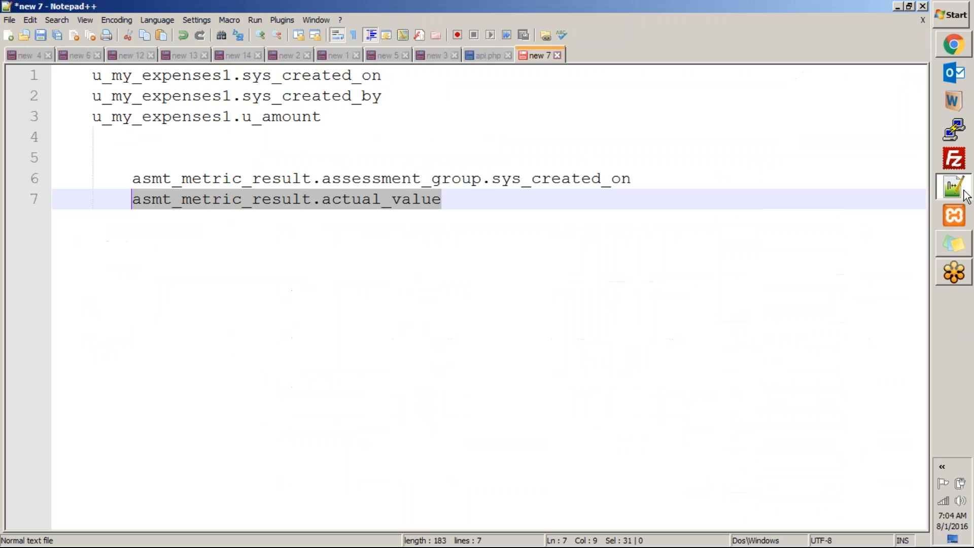
{"action": "left_click", "coordinate": [494, 227]}
{"action": "key", "text": "Return"}
{"action": "key", "text": "Return"}
{"action": "key", "text": "Return"}
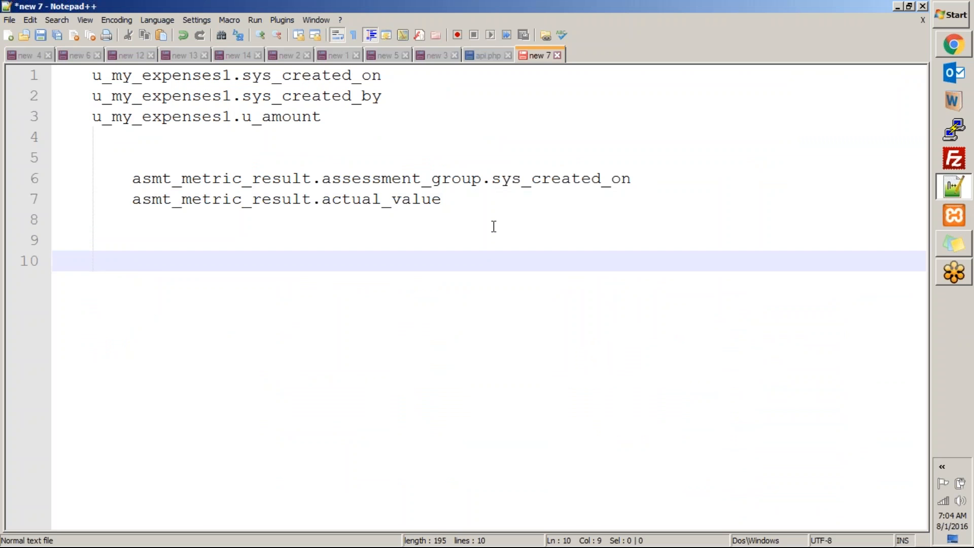
{"action": "type", "text": "tab"}
{"action": "key", "text": "Return"}
{"action": "key", "text": "Return"}
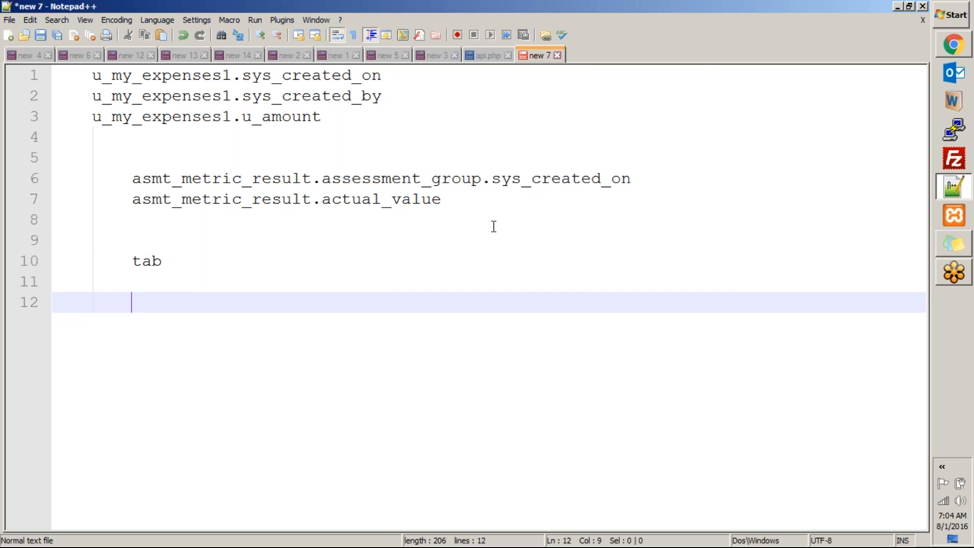
{"action": "type", "text": "dbo."}
{"action": "type", "text": "sys)"}
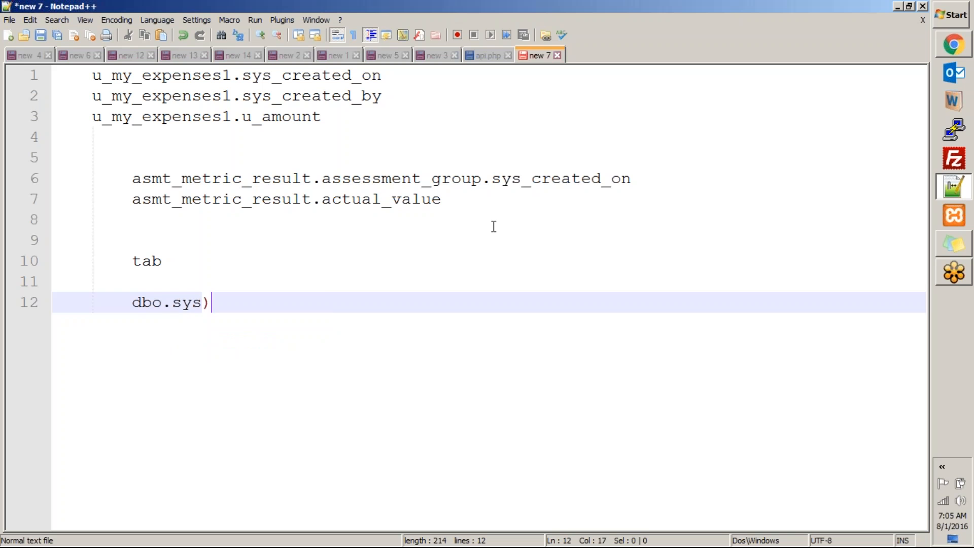
{"action": "key", "text": "BackSpace"}
{"action": "type", "text": "_tab"}
{"action": "key", "text": "BackSpace"}
{"action": "key", "text": "BackSpace"}
{"action": "key", "text": "BackSpace"}
{"action": "key", "text": "alt+Tab"}
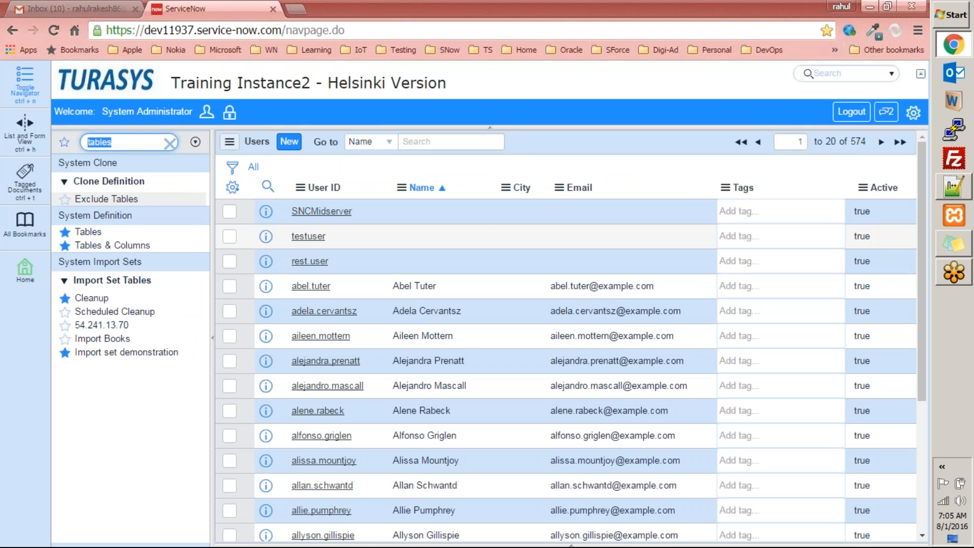
Try sys_db_objects.list (page not found), filter the navigator by 'tables', and open the Computer window
{"action": "left_click", "coordinate": [170, 142]}
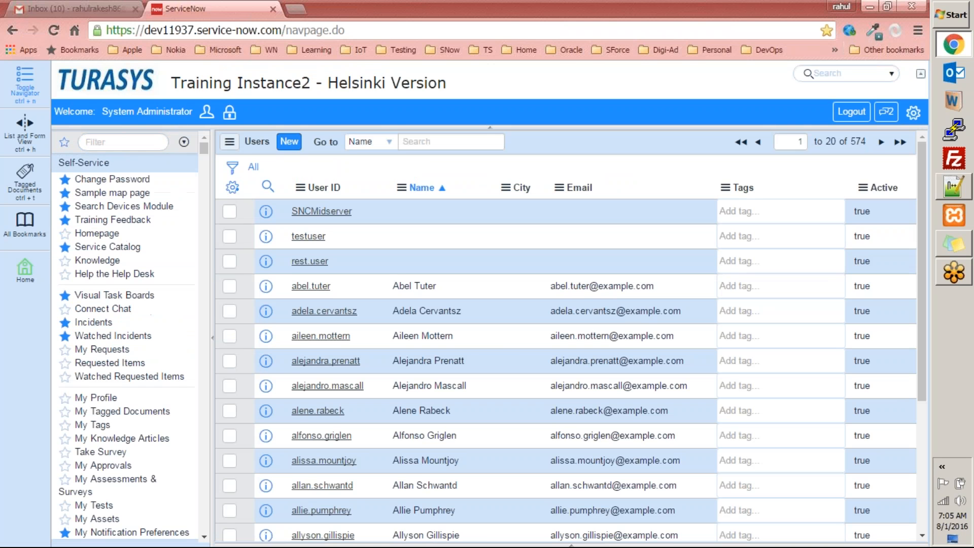
{"action": "type", "text": "sys"}
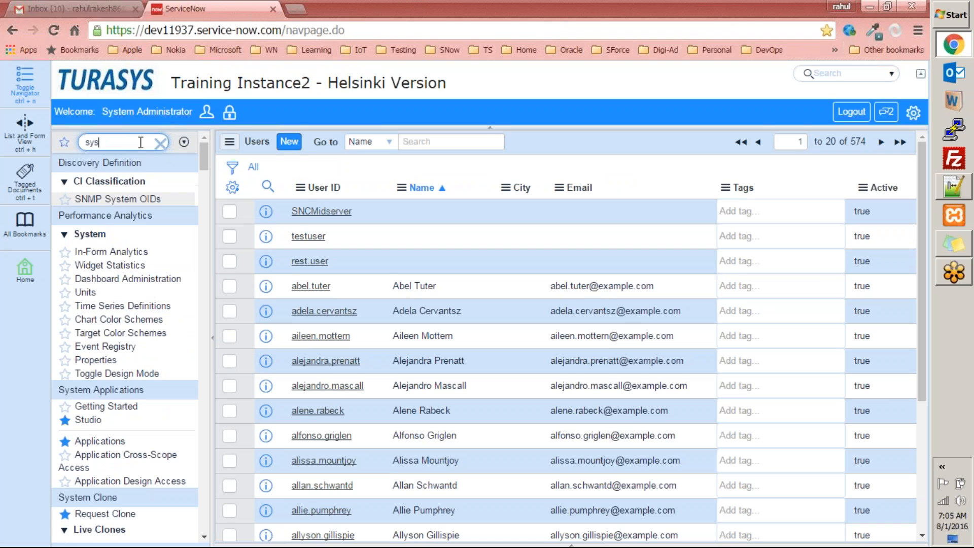
{"action": "type", "text": "_db"}
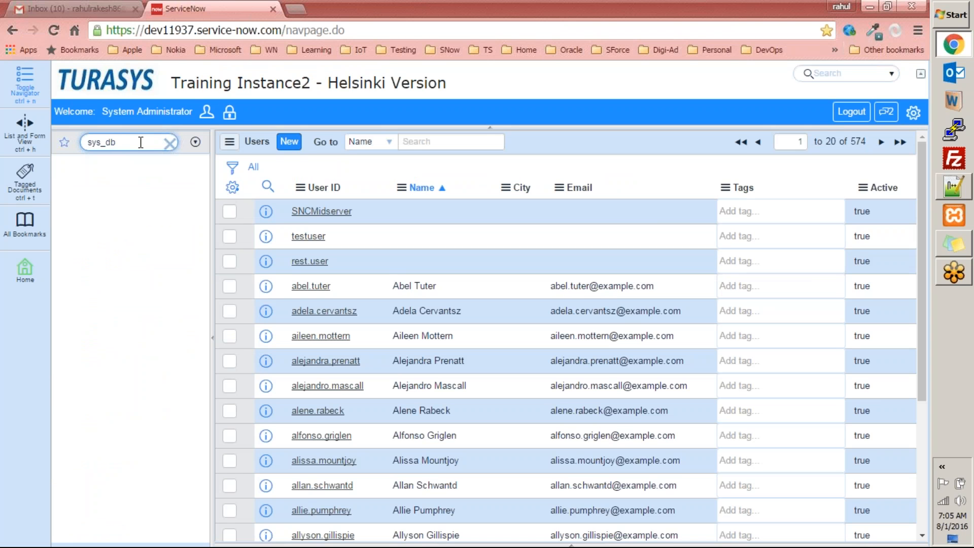
{"action": "type", "text": "_objects.list"}
{"action": "key", "text": "Return"}
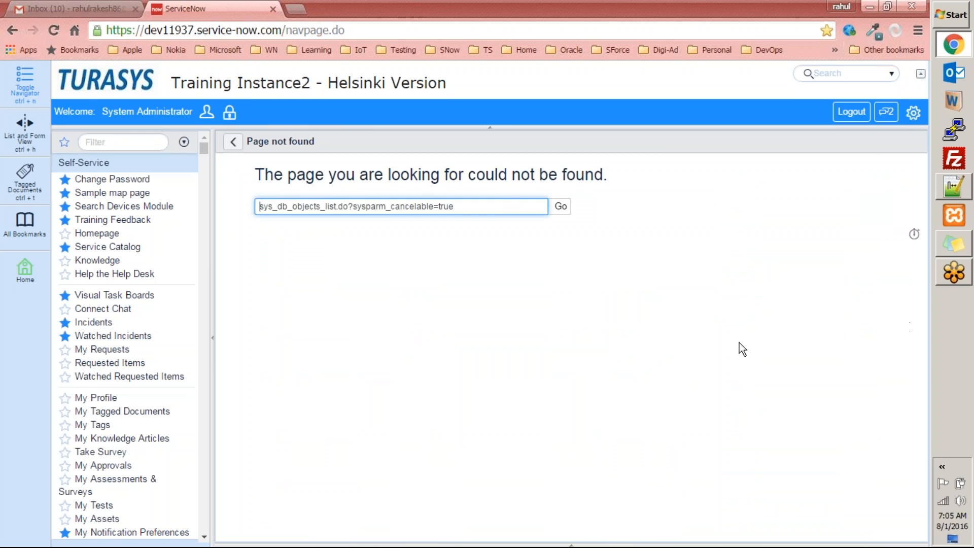
{"action": "left_click", "coordinate": [99, 135]}
{"action": "type", "text": "tables"}
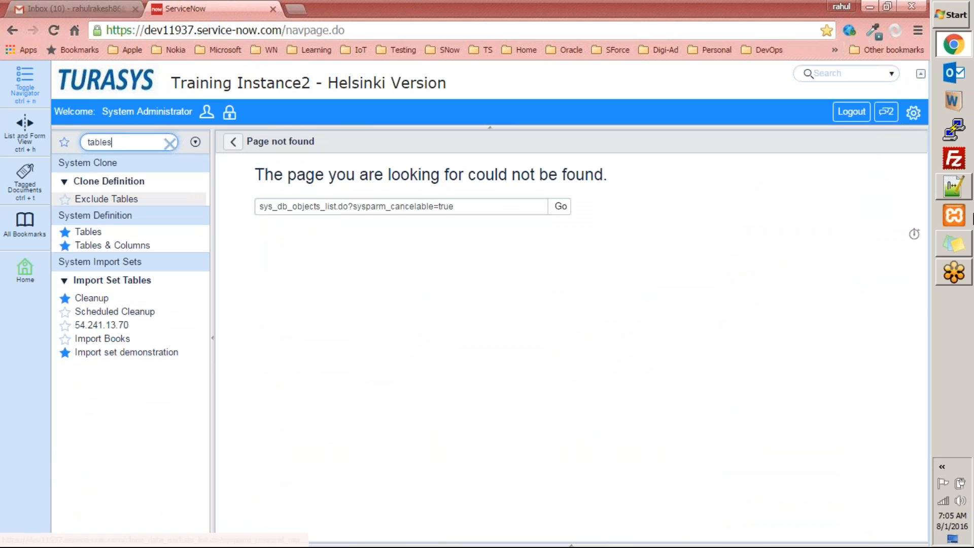
{"action": "key", "text": "super+e"}
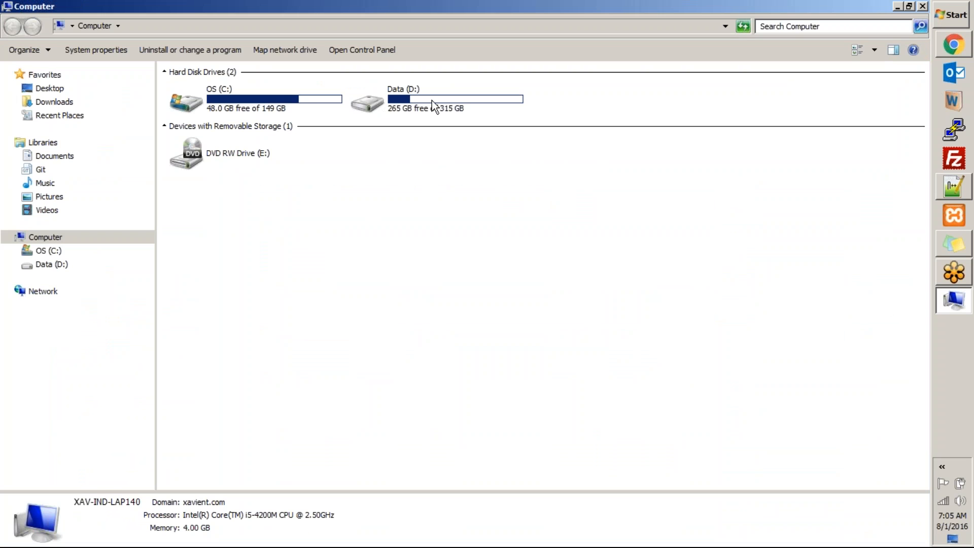
Open TS_SNow_presentation1.ppt from Data (D:) > TuraSys > user folder > Training
{"action": "double_click", "coordinate": [431, 100]}
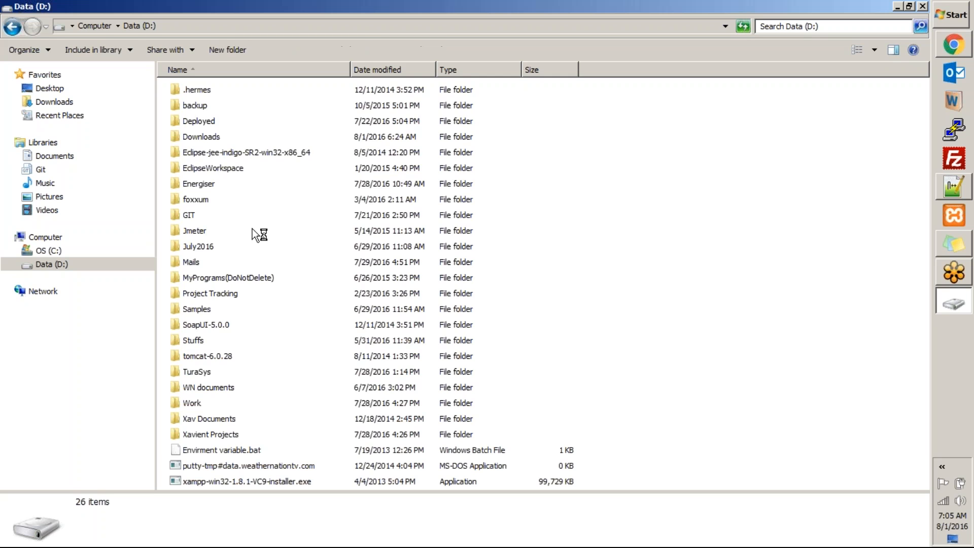
{"action": "double_click", "coordinate": [206, 372]}
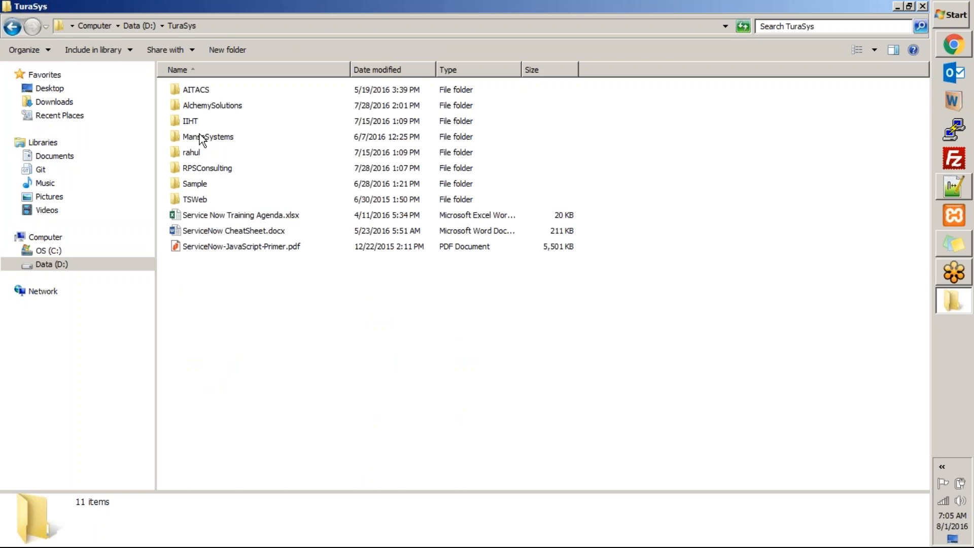
{"action": "left_click", "coordinate": [200, 173]}
{"action": "double_click", "coordinate": [199, 147]}
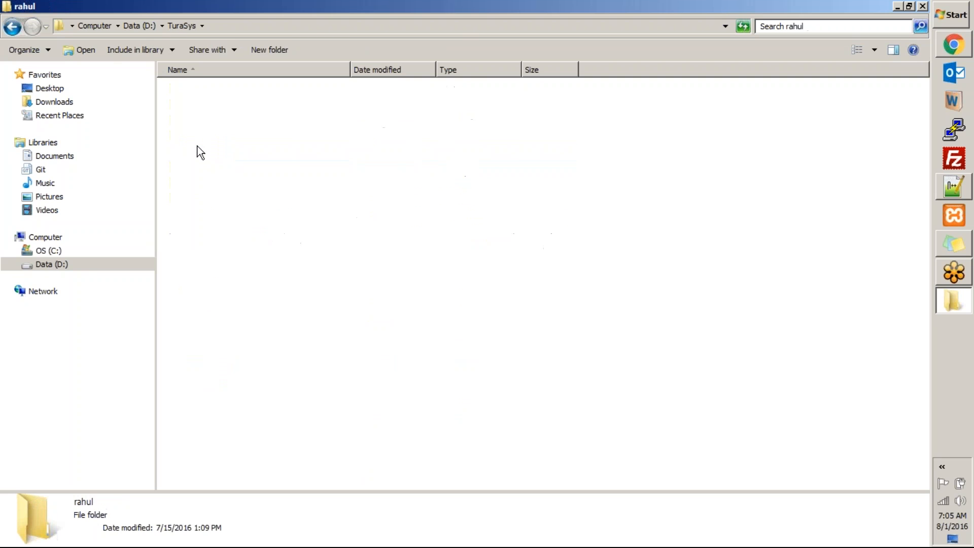
{"action": "double_click", "coordinate": [205, 90]}
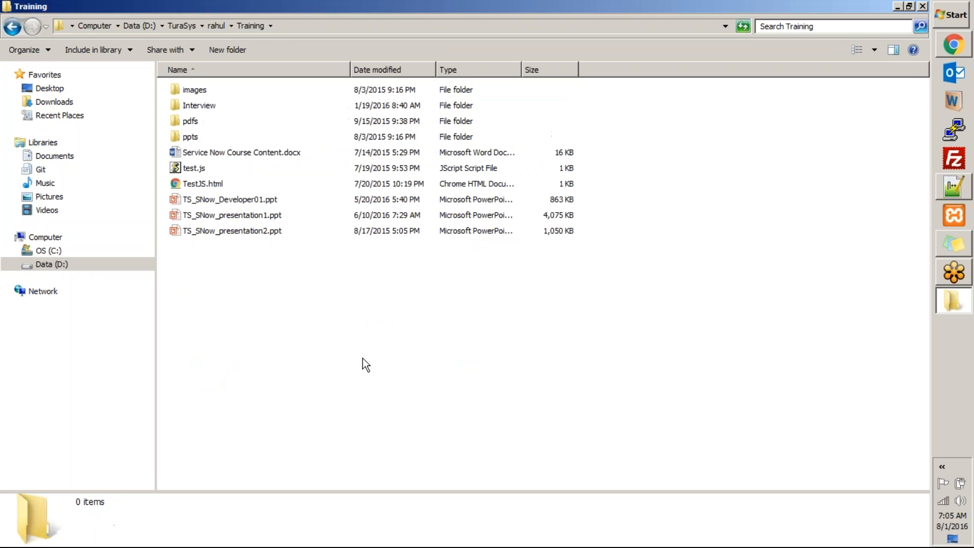
{"action": "double_click", "coordinate": [261, 219]}
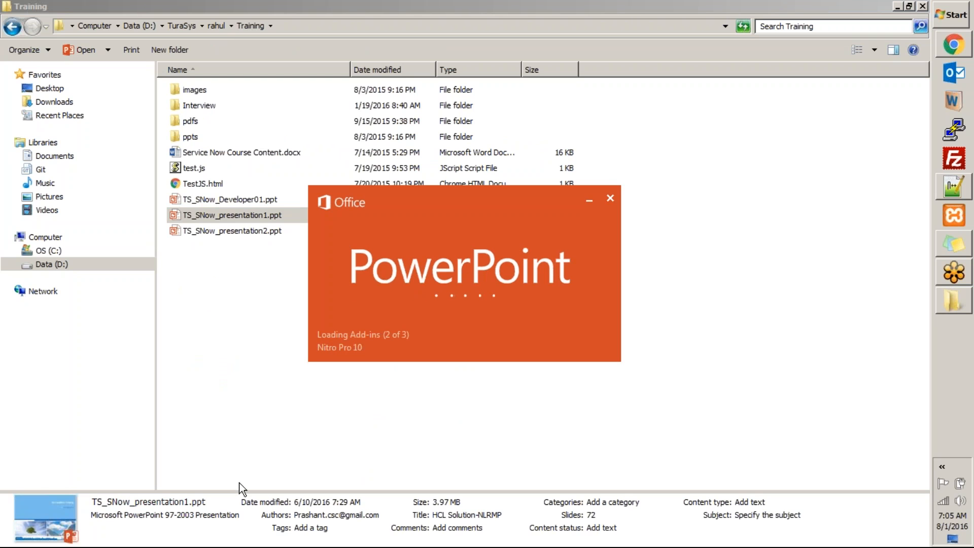
Bring the loading PowerPoint presentation window to the front
{"action": "key", "text": "alt+Tab"}
{"action": "key", "text": "alt+Tab"}
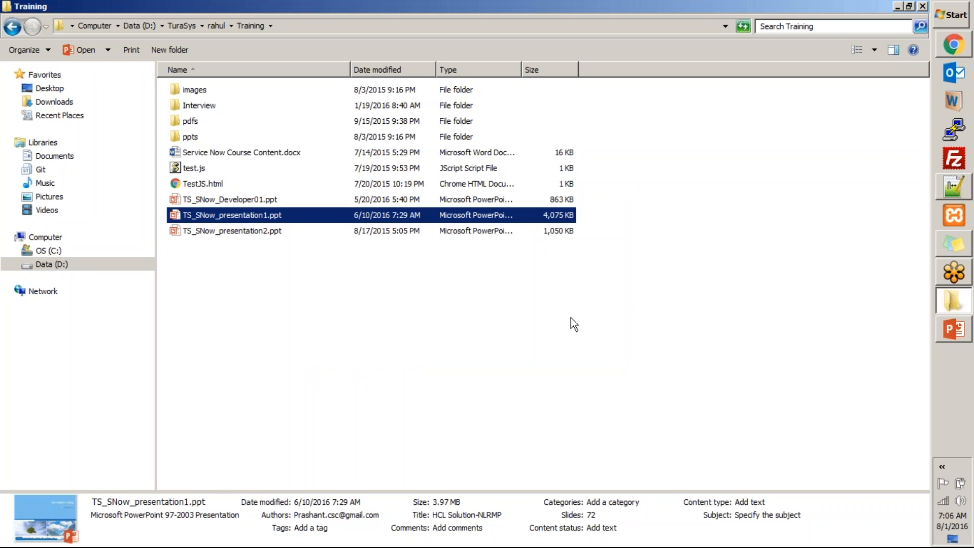
{"action": "key", "text": "alt+Tab"}
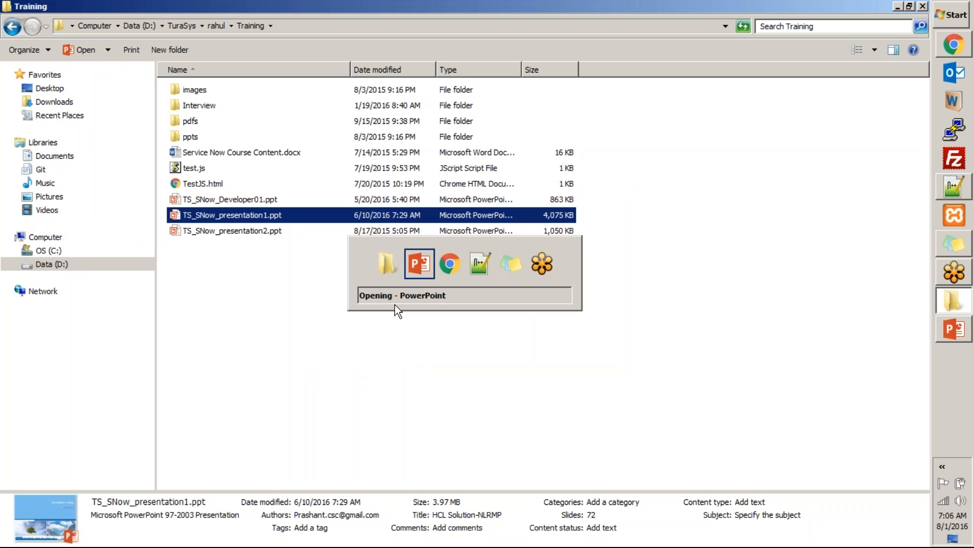
{"action": "key", "text": "alt+Tab"}
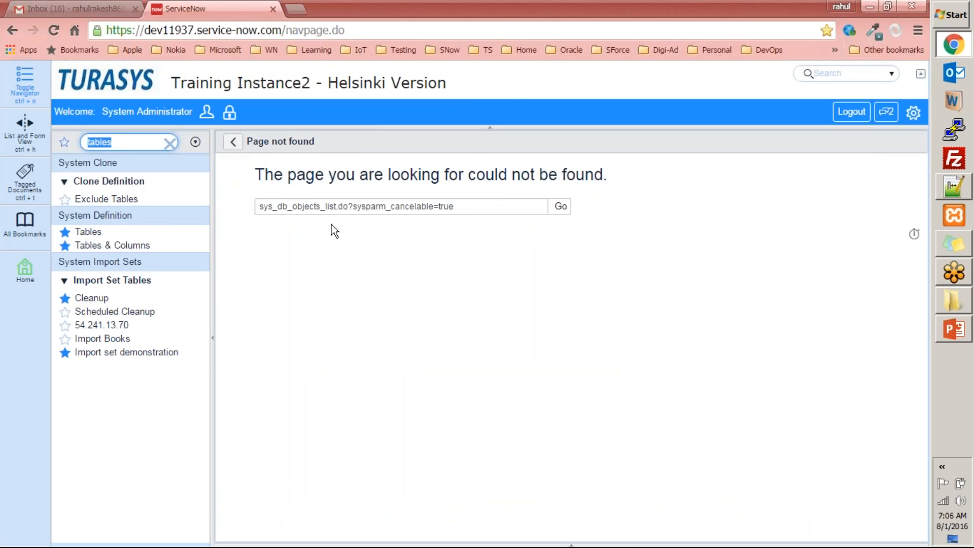
{"action": "key", "text": "alt+Tab"}
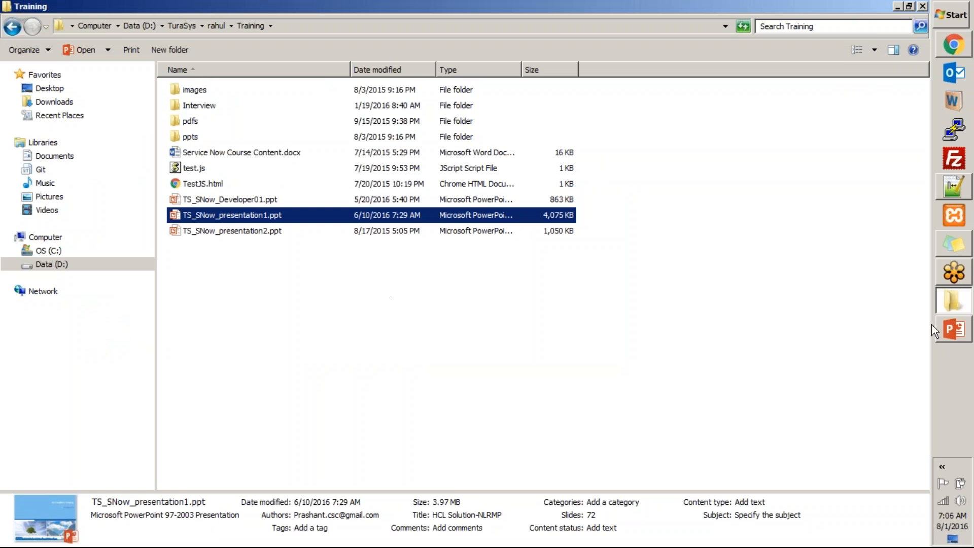
{"action": "left_click", "coordinate": [955, 330]}
Allow link updates and page through slides 4 to 17, Adding a new Company
{"action": "left_click", "coordinate": [499, 361]}
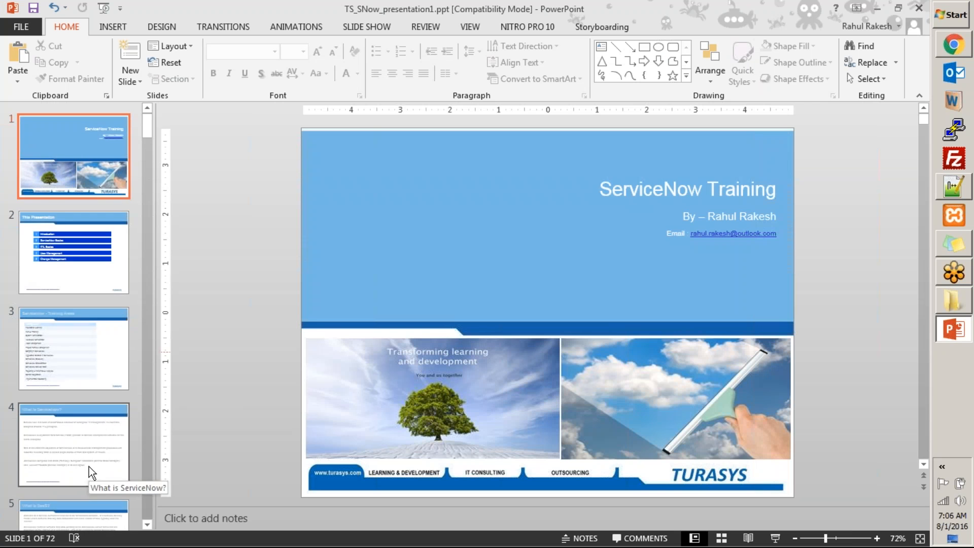
{"action": "left_click", "coordinate": [86, 462]}
{"action": "left_click", "coordinate": [78, 513]}
{"action": "left_click", "coordinate": [102, 500]}
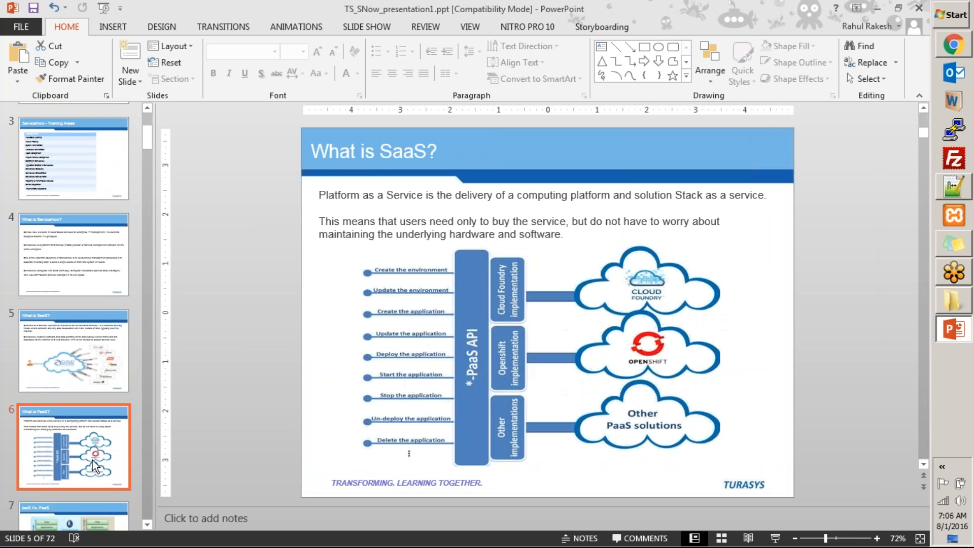
{"action": "scroll", "coordinate": [92, 461], "scroll_direction": "down", "scroll_amount": 1}
{"action": "left_click", "coordinate": [80, 316]}
{"action": "left_click", "coordinate": [78, 404]}
{"action": "scroll", "coordinate": [78, 443], "scroll_direction": "down", "scroll_amount": 3}
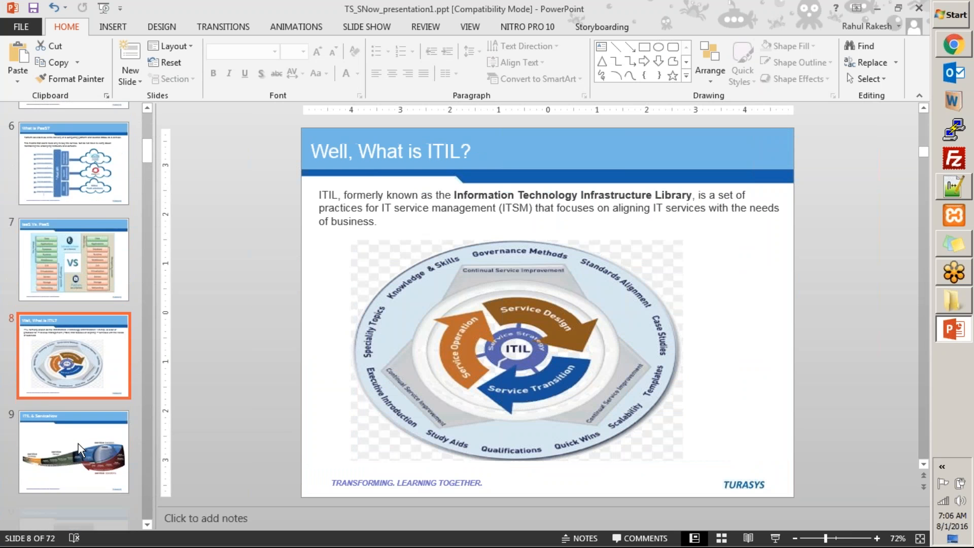
{"action": "scroll", "coordinate": [78, 431], "scroll_direction": "down", "scroll_amount": 5}
{"action": "left_click", "coordinate": [80, 364]}
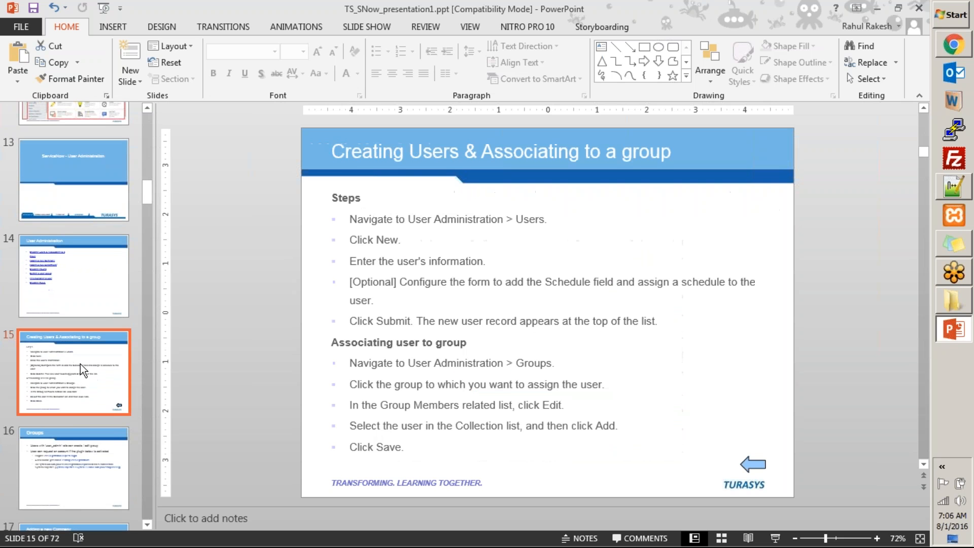
{"action": "left_click", "coordinate": [82, 474]}
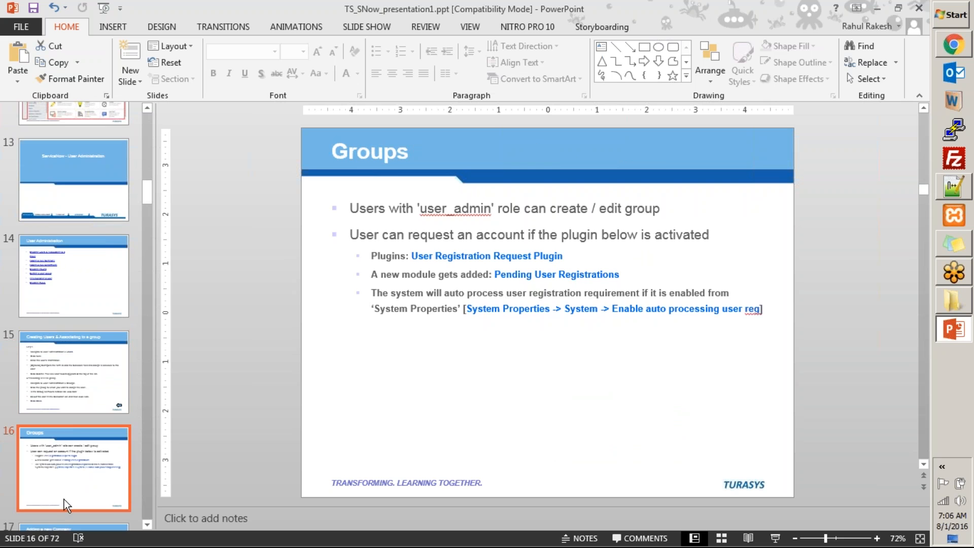
{"action": "left_click", "coordinate": [63, 526]}
Continue through Departments, Groups, Impersonation and Roles slides to Tables & Columns
{"action": "scroll", "coordinate": [131, 449], "scroll_direction": "down", "scroll_amount": 2}
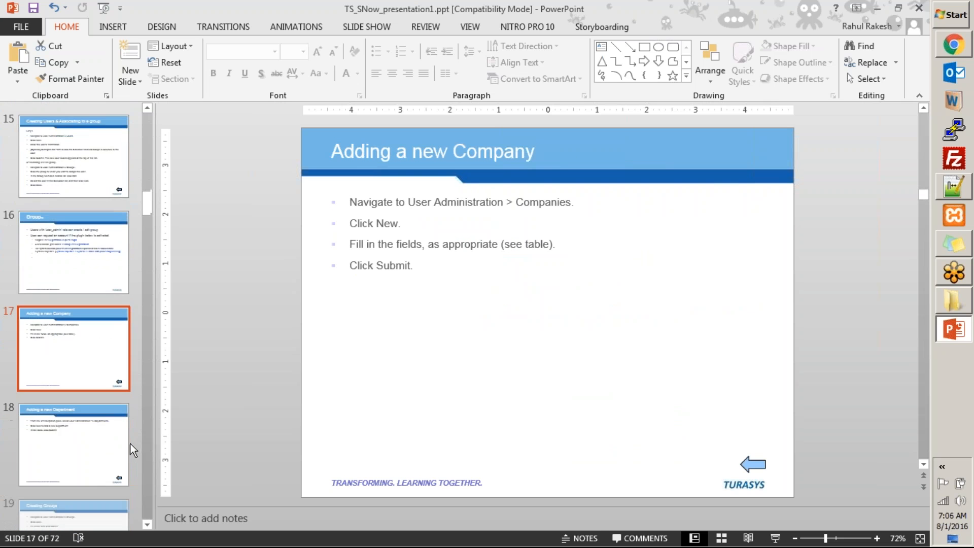
{"action": "left_click", "coordinate": [94, 442]}
{"action": "scroll", "coordinate": [93, 440], "scroll_direction": "down", "scroll_amount": 2}
{"action": "left_click", "coordinate": [94, 367]}
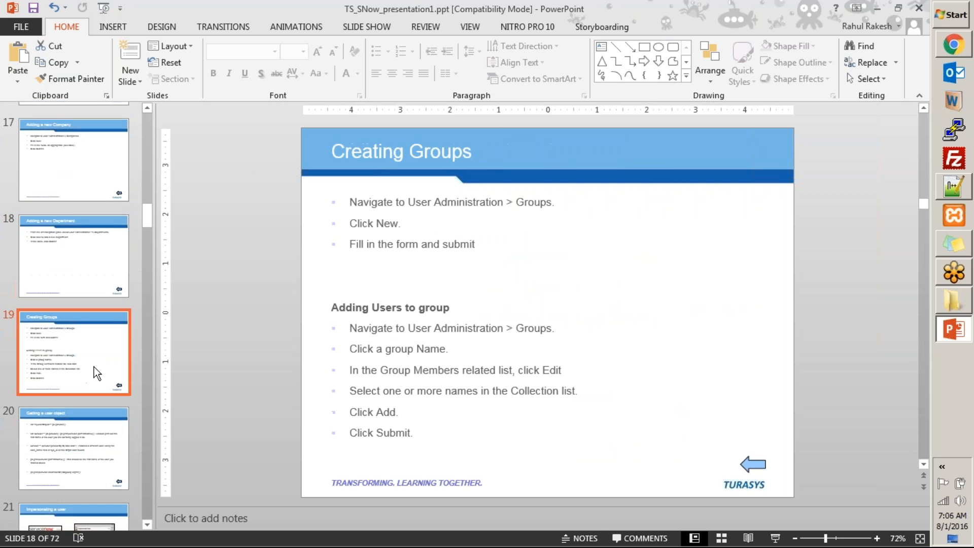
{"action": "scroll", "coordinate": [94, 367], "scroll_direction": "down", "scroll_amount": 2}
{"action": "left_click", "coordinate": [99, 365]}
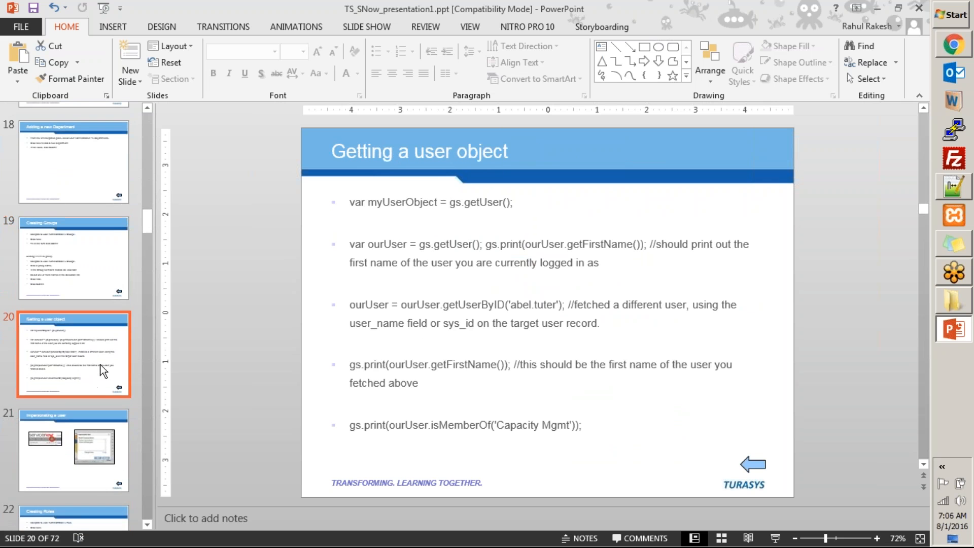
{"action": "scroll", "coordinate": [101, 370], "scroll_direction": "down", "scroll_amount": 2}
{"action": "left_click", "coordinate": [96, 375]}
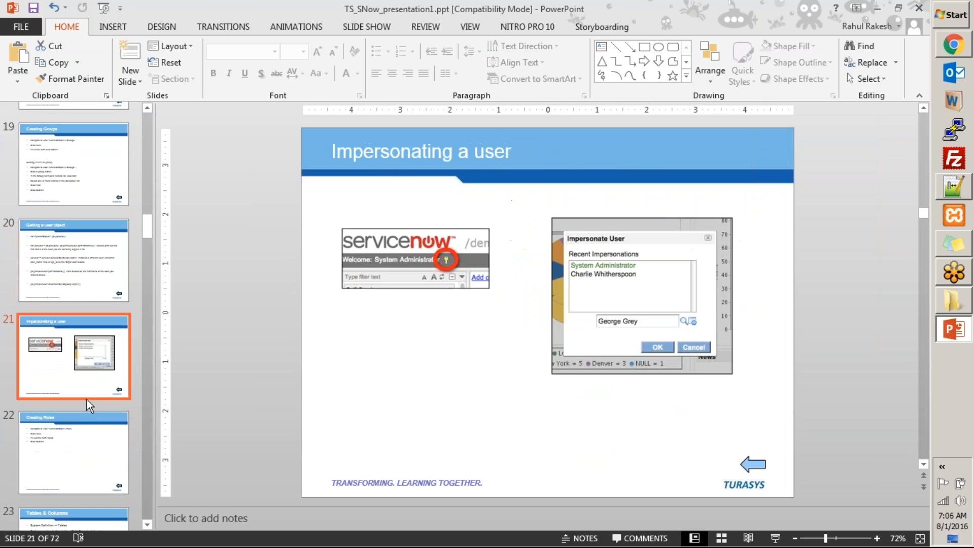
{"action": "left_click", "coordinate": [84, 436]}
{"action": "scroll", "coordinate": [85, 434], "scroll_direction": "down", "scroll_amount": 4}
{"action": "left_click", "coordinate": [87, 310]}
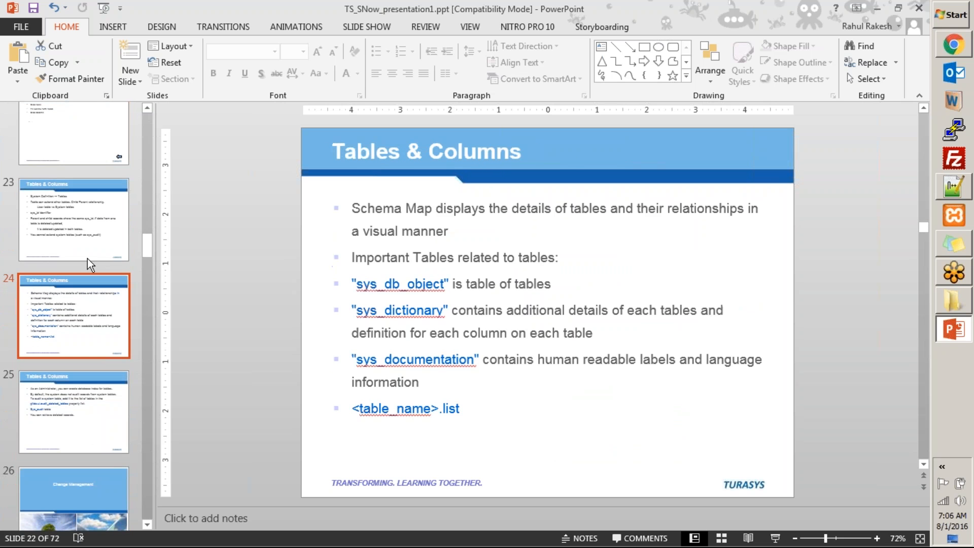
Copy the sys_db_object table name and return to the ServiceNow browser
{"action": "double_click", "coordinate": [401, 285]}
{"action": "key", "text": "ctrl+c"}
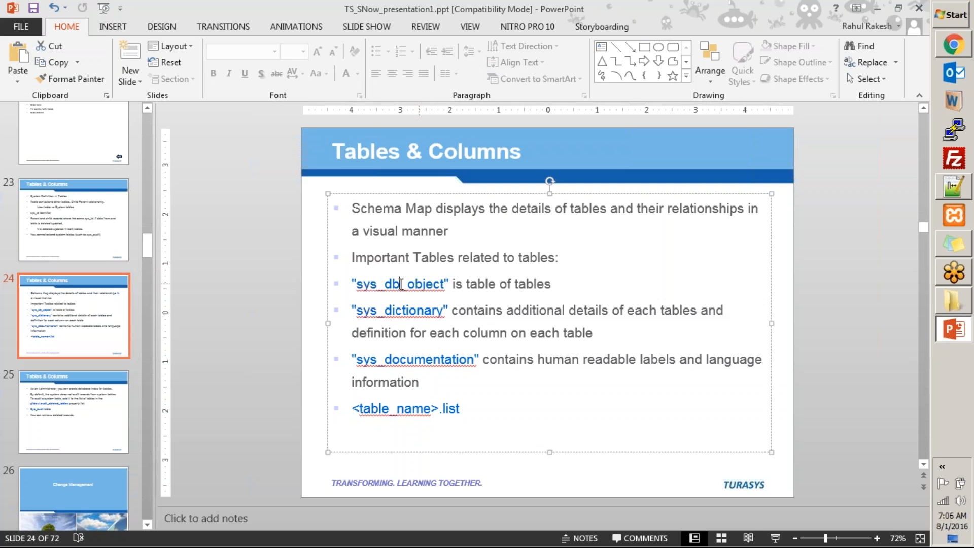
{"action": "key", "text": "alt+Tab"}
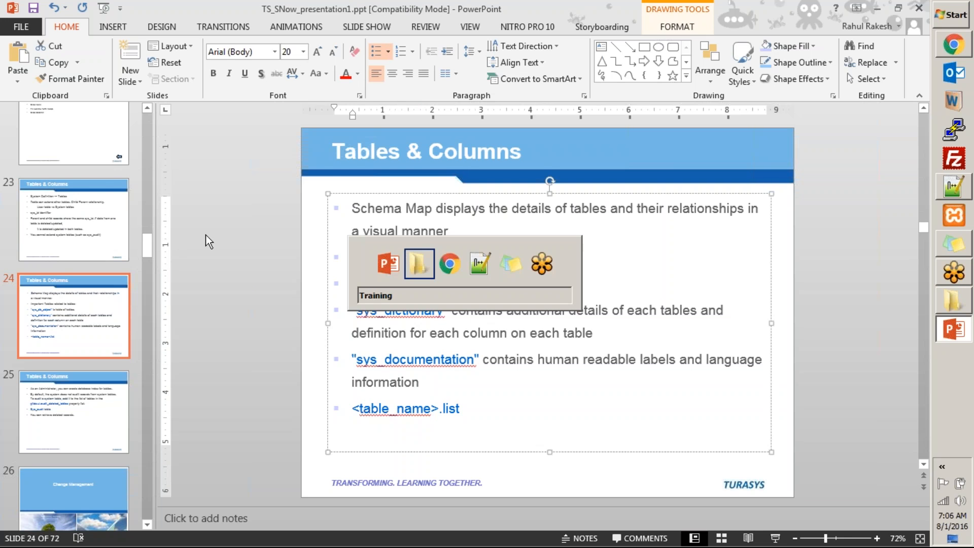
{"action": "key", "text": "alt+Tab"}
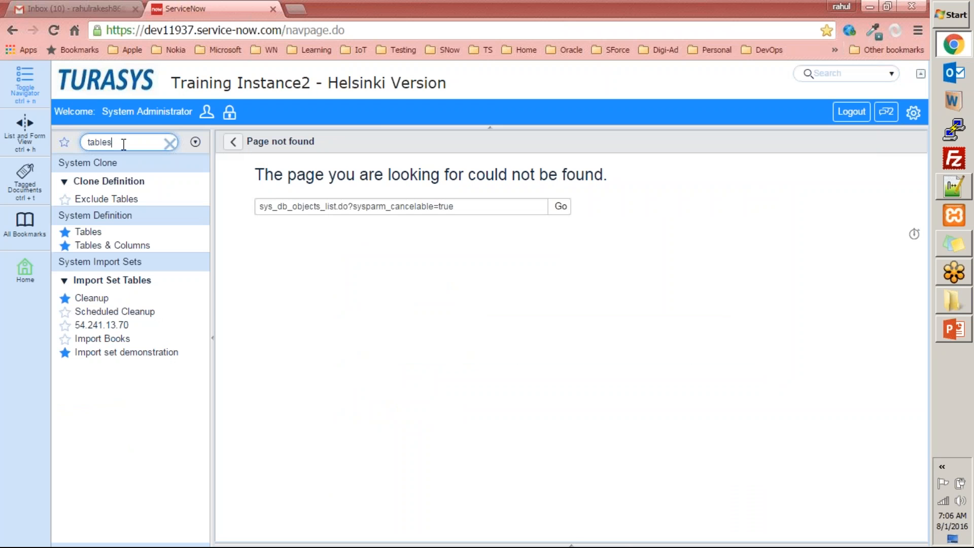
Open sys_db_object.list from the navigator, note its 2642 tables, then return to PowerPoint
{"action": "key", "text": "ctrl+v"}
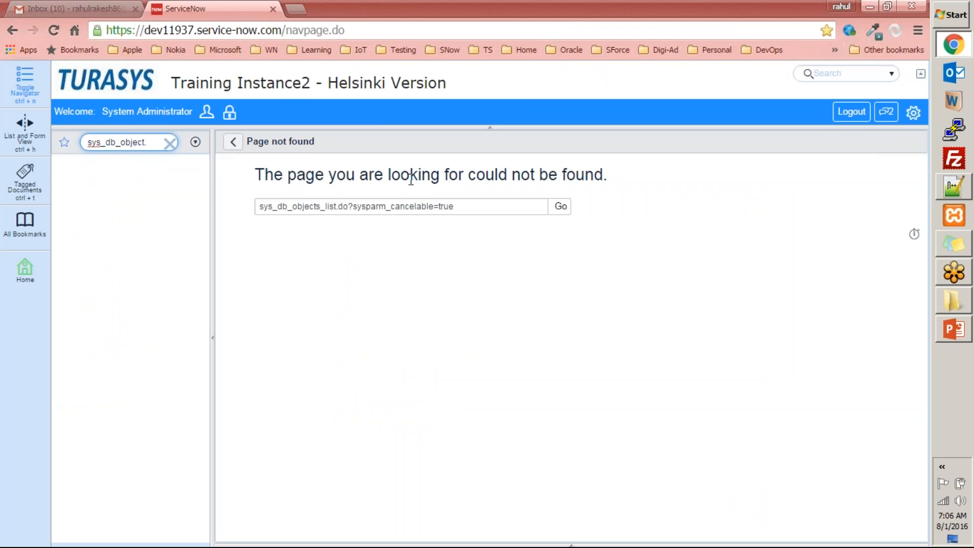
{"action": "type", "text": ".list"}
{"action": "key", "text": "Return"}
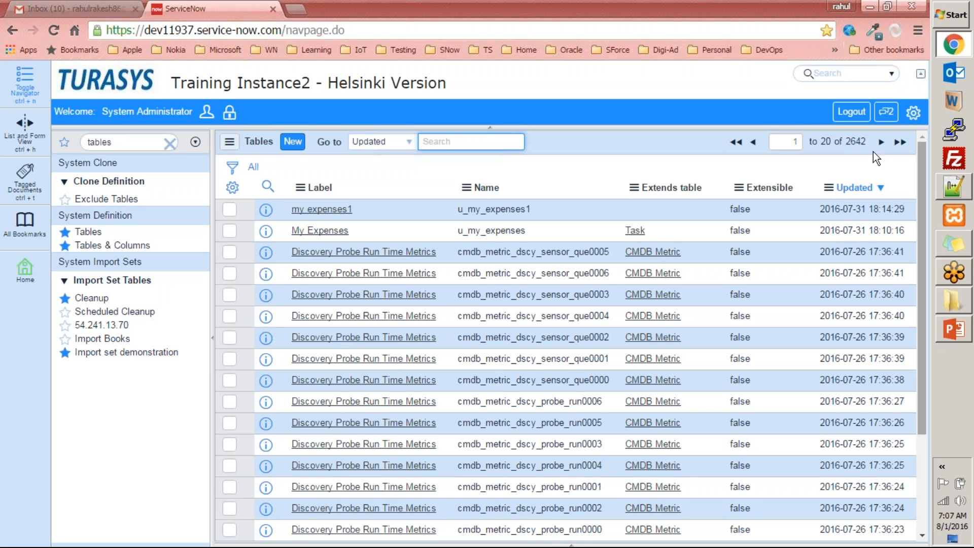
{"action": "double_click", "coordinate": [856, 143]}
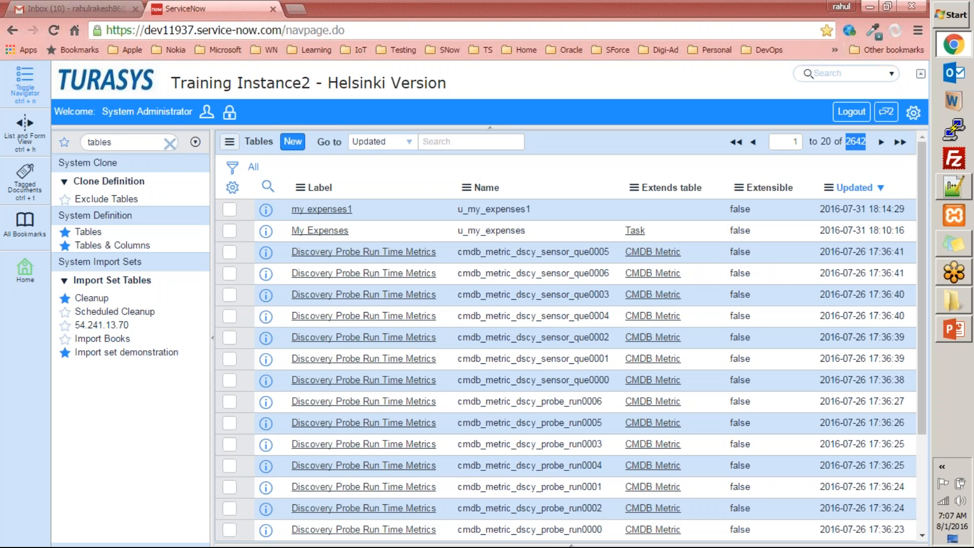
{"action": "key", "text": "alt+Tab"}
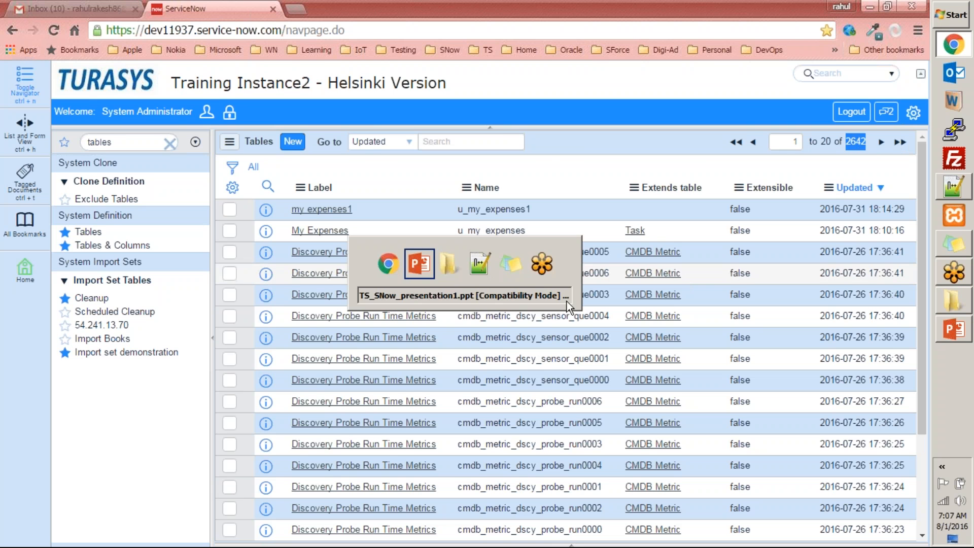
Copy sys_dictionary from slide 24 and paste it into ServiceNow's navigator filter
{"action": "left_click", "coordinate": [439, 341]}
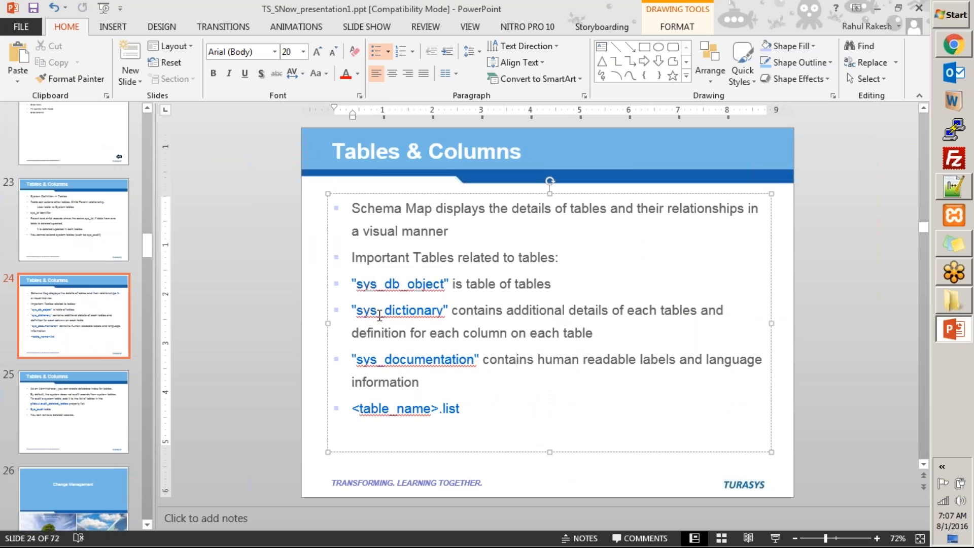
{"action": "double_click", "coordinate": [400, 310]}
{"action": "key", "text": "ctrl+c"}
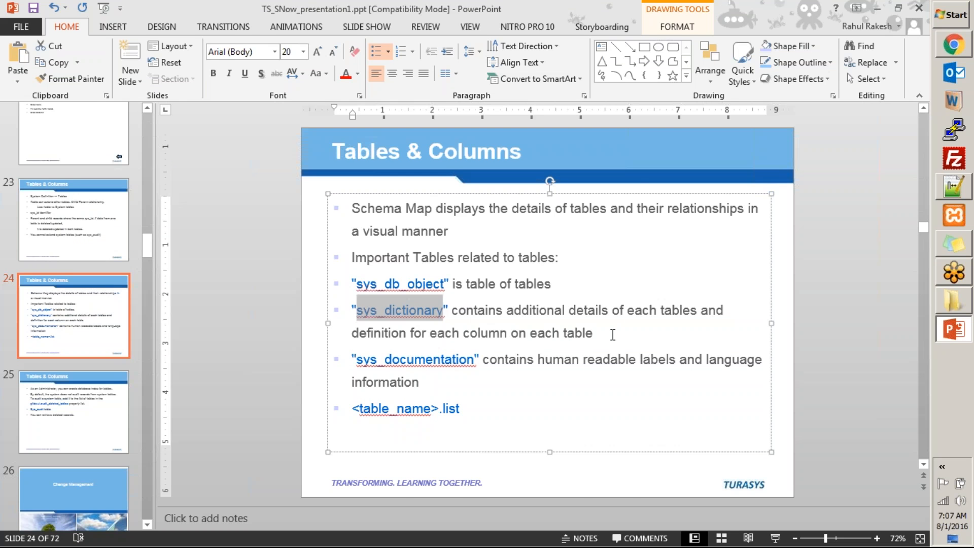
{"action": "key", "text": "alt+Tab"}
{"action": "left_click", "coordinate": [147, 147]}
{"action": "key", "text": "ctrl+v"}
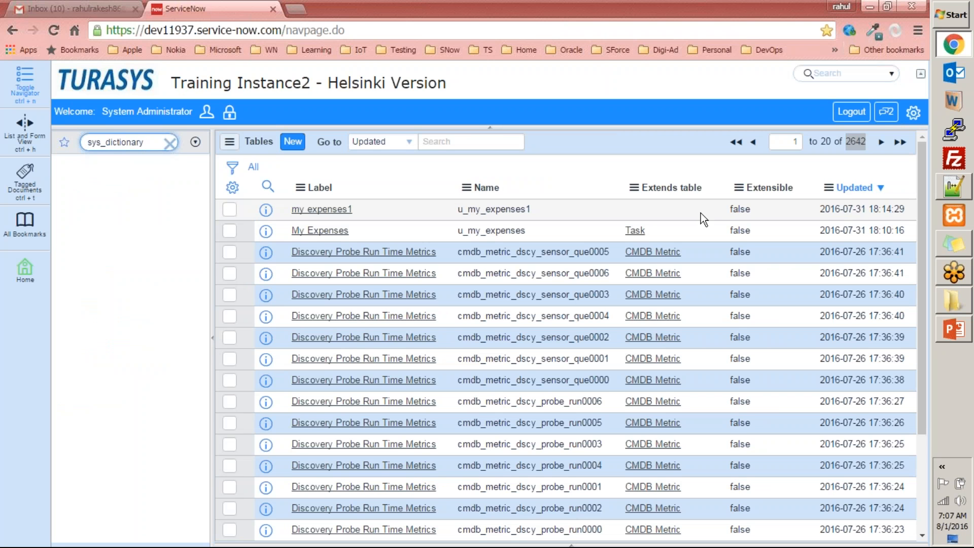
Open sys_dictionary.list, note its 24815 dictionary entries, then return to PowerPoint
{"action": "type", "text": ".list"}
{"action": "key", "text": "Return"}
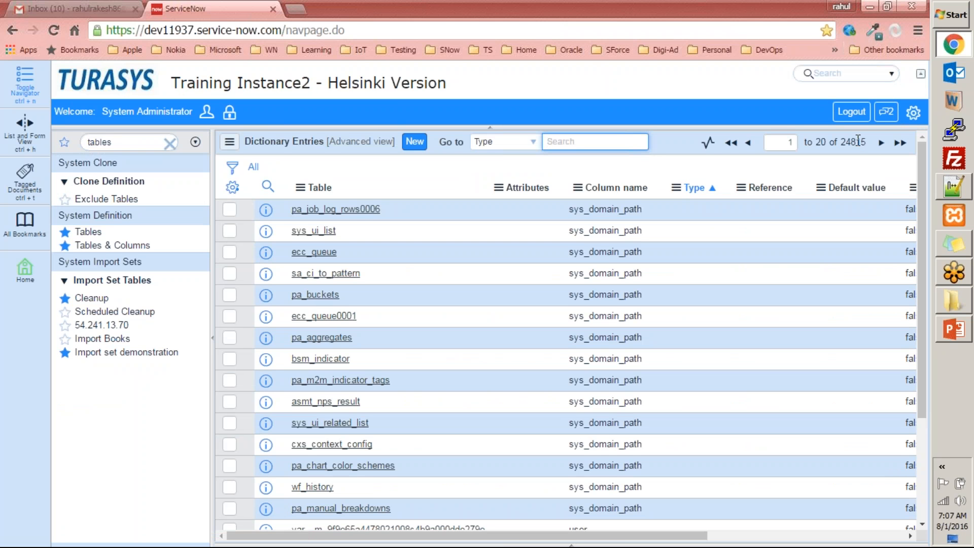
{"action": "left_click_drag", "start_coordinate": [841, 143], "coordinate": [855, 143]}
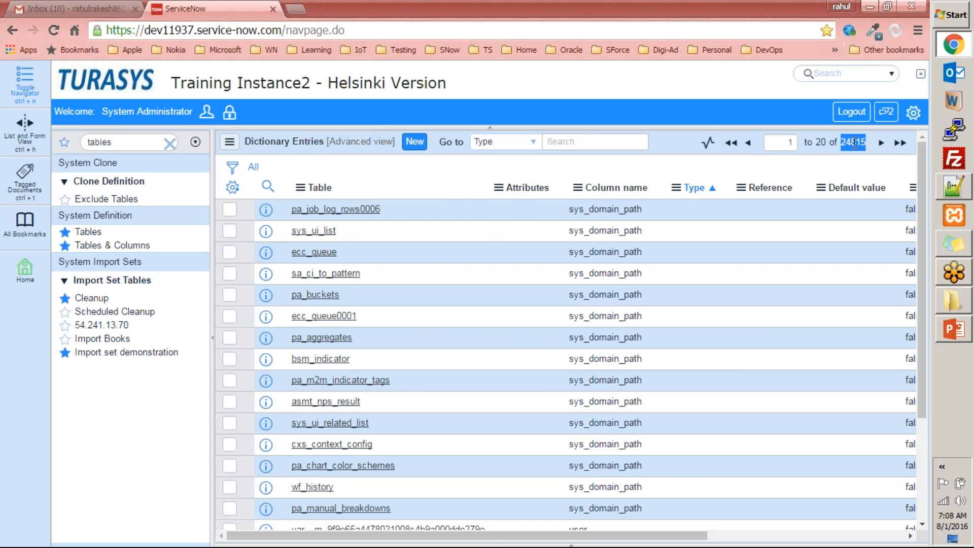
{"action": "key", "text": "alt+Tab"}
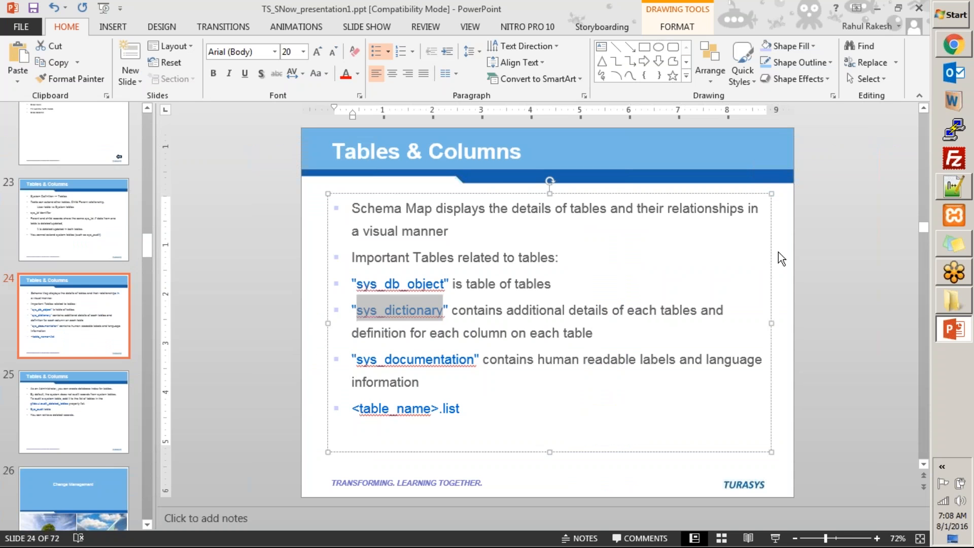
Copy sys_documentation from the slide and filter ServiceNow's navigator for 'change'
{"action": "double_click", "coordinate": [400, 355]}
{"action": "key", "text": "ctrl+c"}
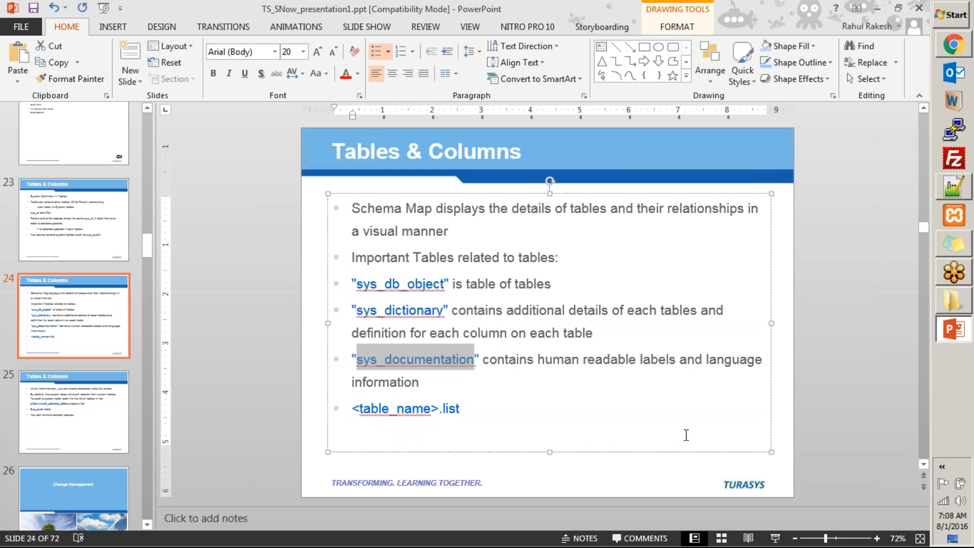
{"action": "key", "text": "alt+Tab"}
{"action": "double_click", "coordinate": [147, 145]}
{"action": "type", "text": "change"}
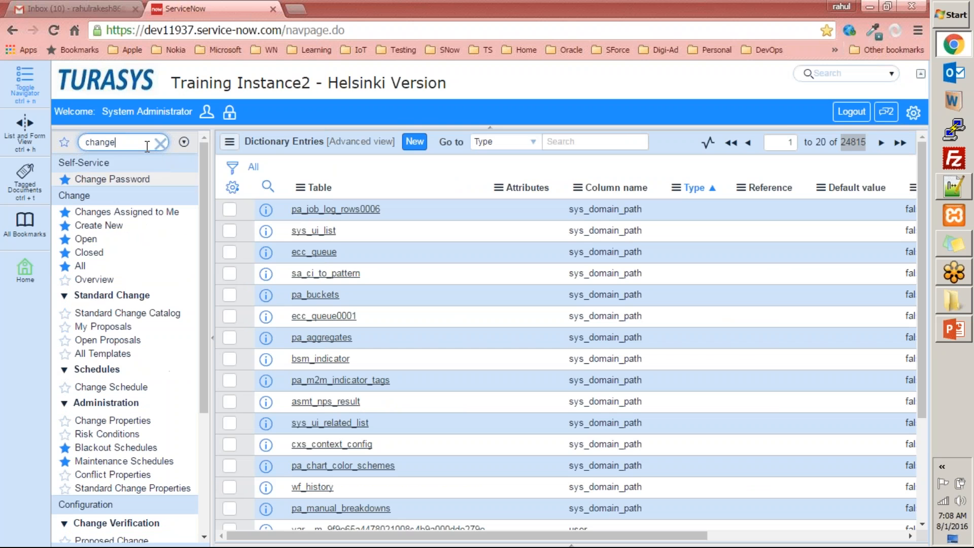
Start a new Normal change request, then paste sys_documentation into the navigator filter
{"action": "left_click", "coordinate": [103, 226]}
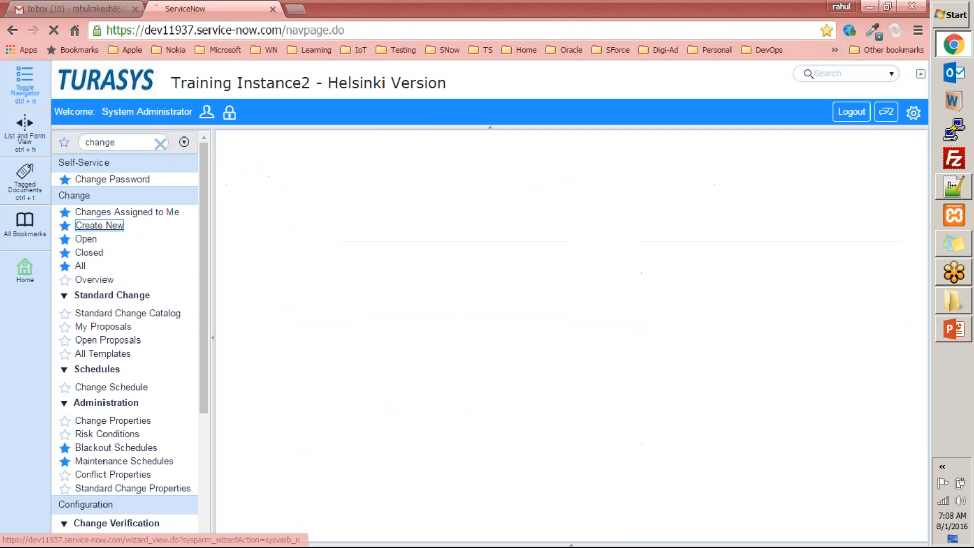
{"action": "left_click", "coordinate": [332, 214]}
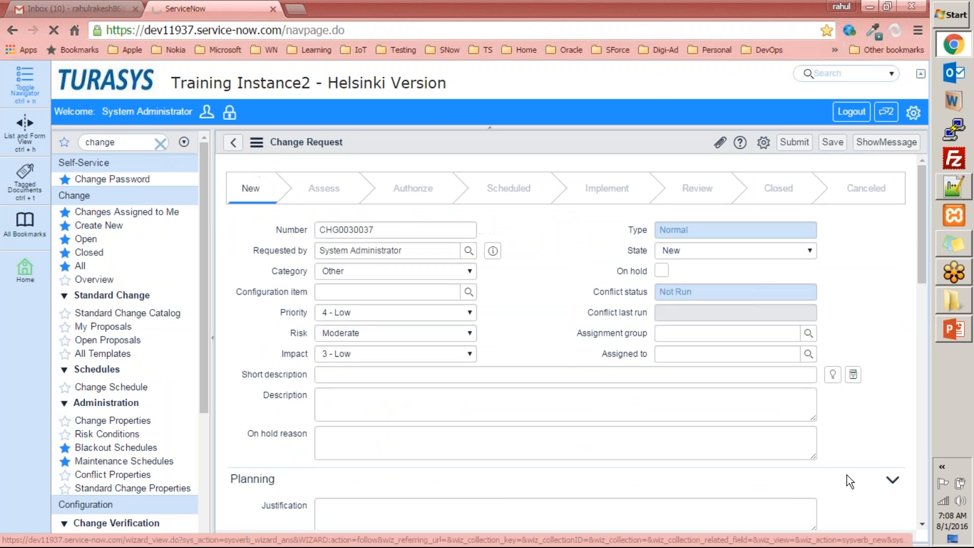
{"action": "mouse_move", "coordinate": [921, 219]}
{"action": "left_mouse_down"}
{"action": "mouse_move", "coordinate": [909, 428]}
{"action": "mouse_move", "coordinate": [907, 209]}
{"action": "left_mouse_up"}
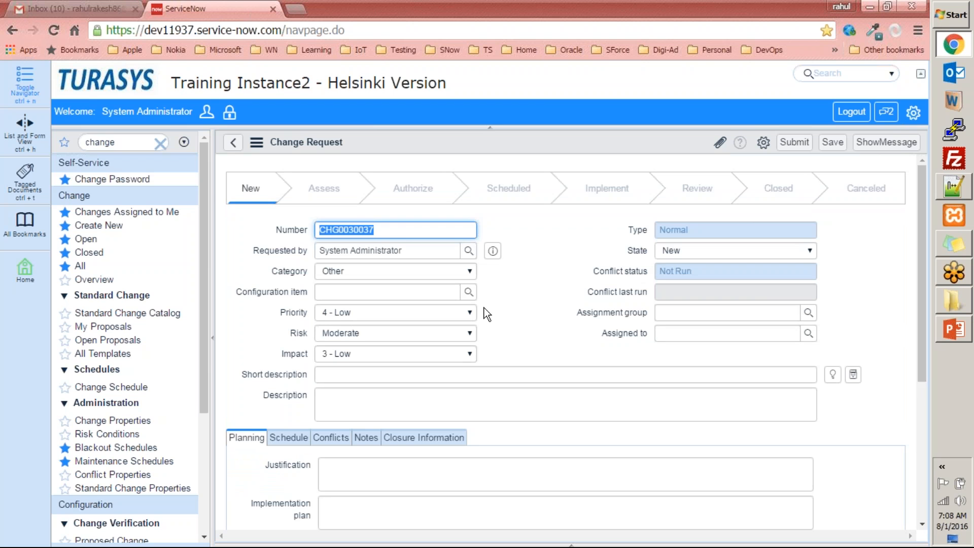
{"action": "left_click", "coordinate": [133, 145]}
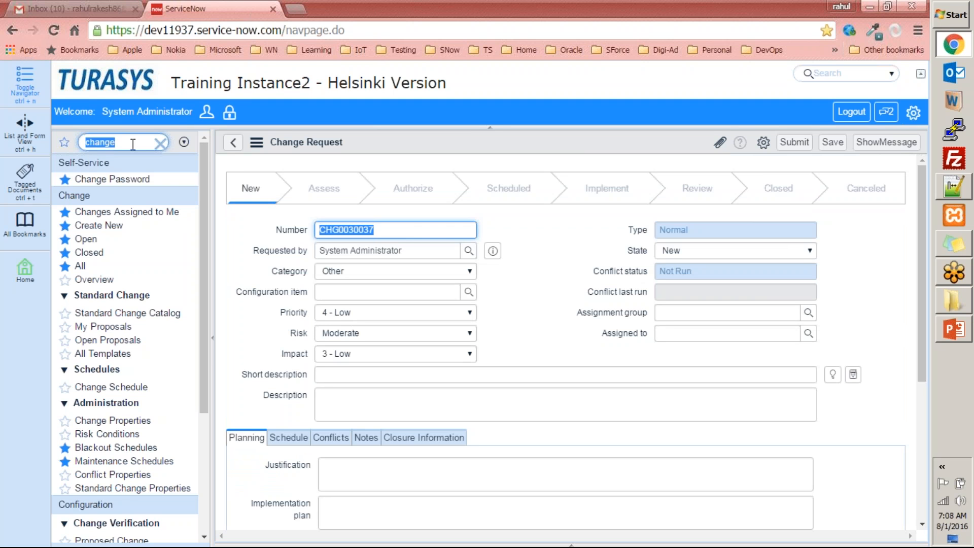
{"action": "key", "text": "ctrl+v"}
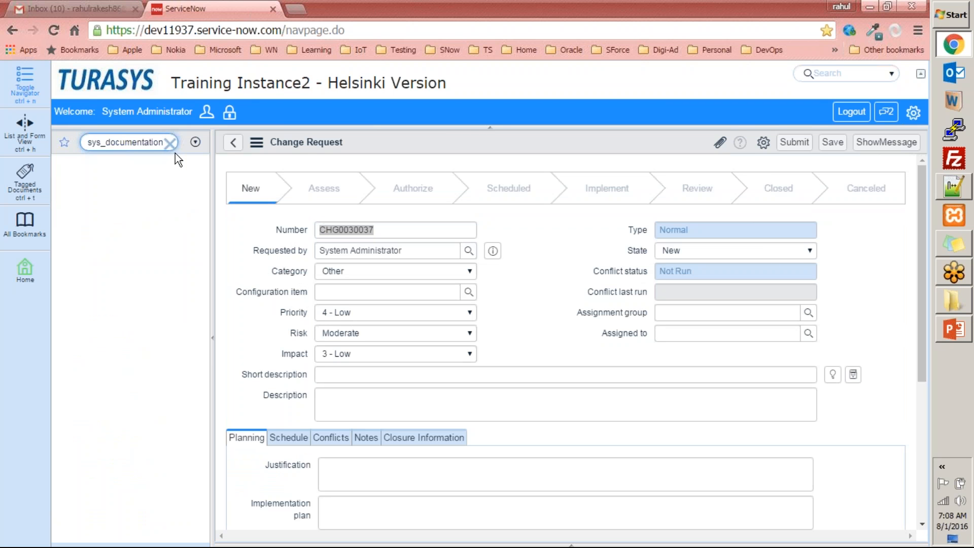
Open the sys_documentation Field Labels list of 25122 entries
{"action": "type", "text": ".li"}
{"action": "key", "text": "ctrl+a"}
{"action": "type", "text": "change"}
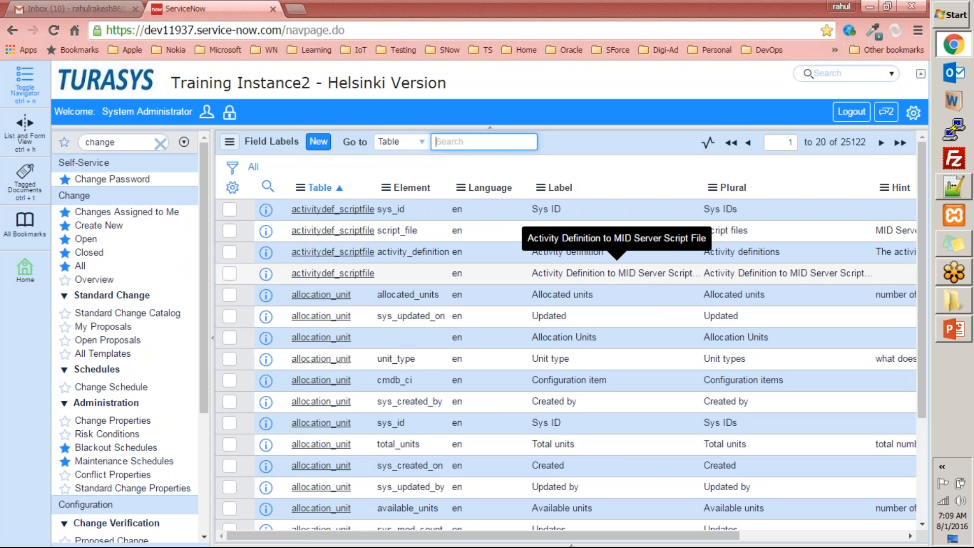
Try opening sys_log.list from the navigator, which returns Page not found
{"action": "double_click", "coordinate": [100, 142]}
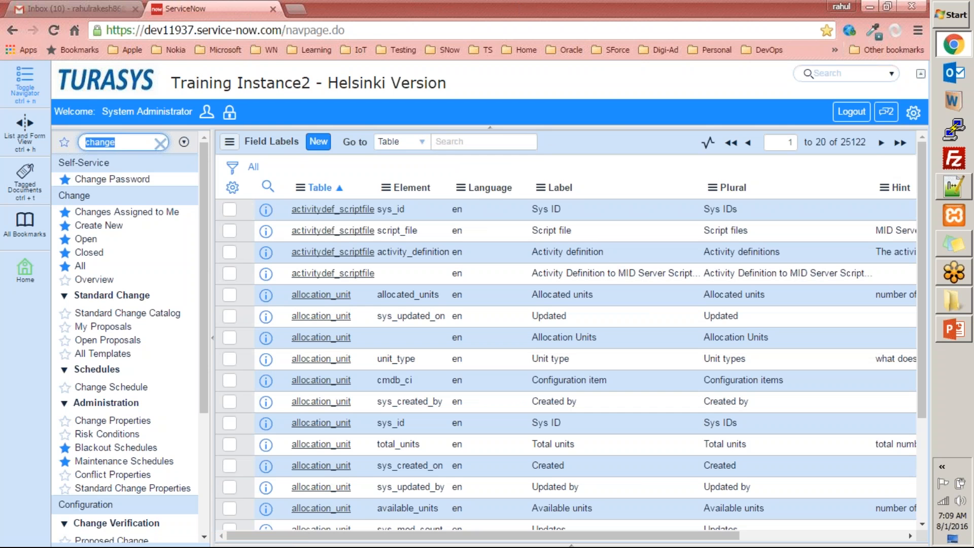
{"action": "type", "text": "sys_log.list"}
{"action": "key", "text": "Return"}
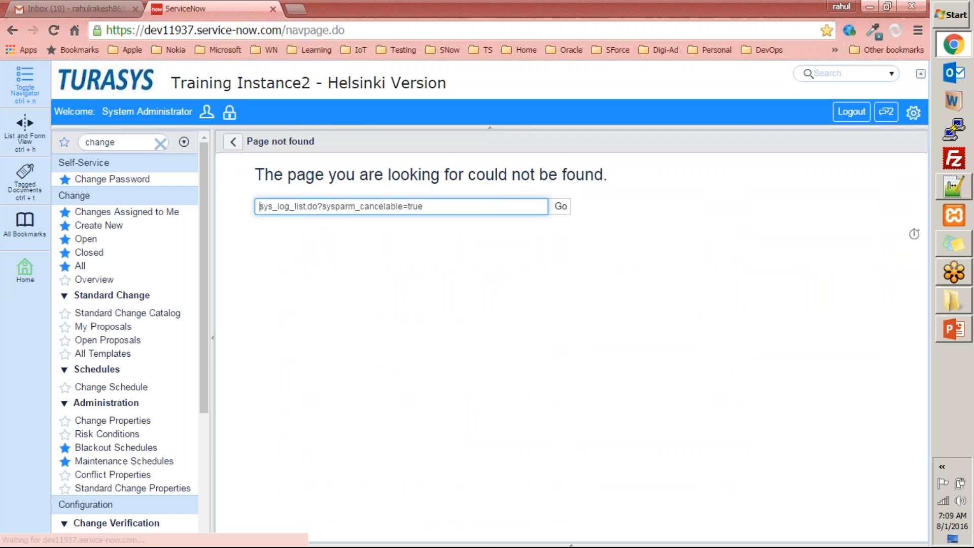
In Tables & Columns, show the Log Entry [syslog] fields: Level, Message, Source and others
{"action": "left_click", "coordinate": [161, 144]}
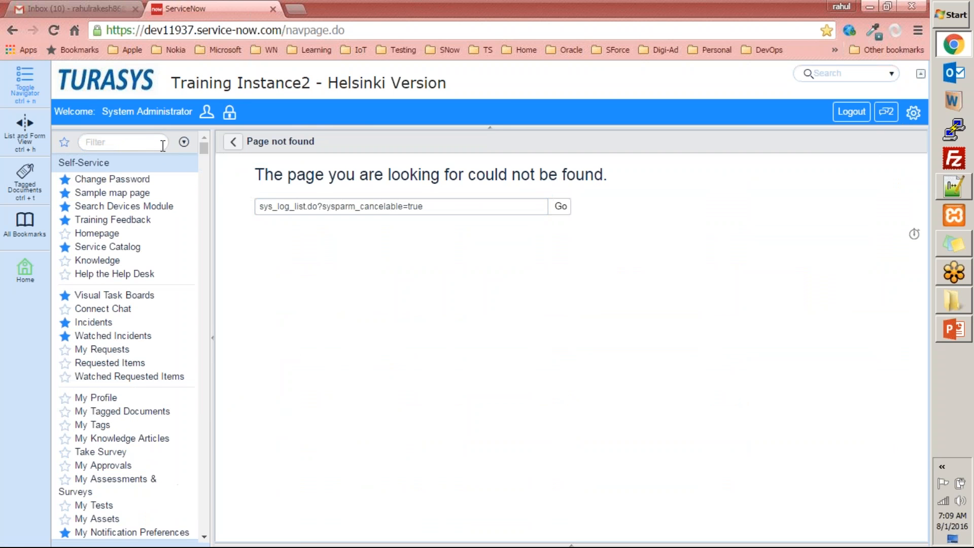
{"action": "left_click", "coordinate": [145, 142]}
{"action": "type", "text": "tables"}
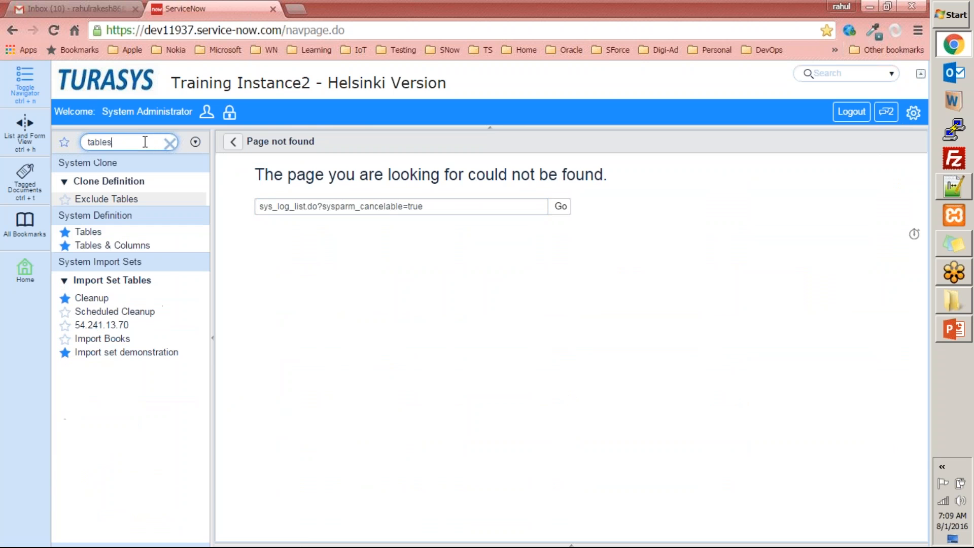
{"action": "left_click", "coordinate": [113, 245]}
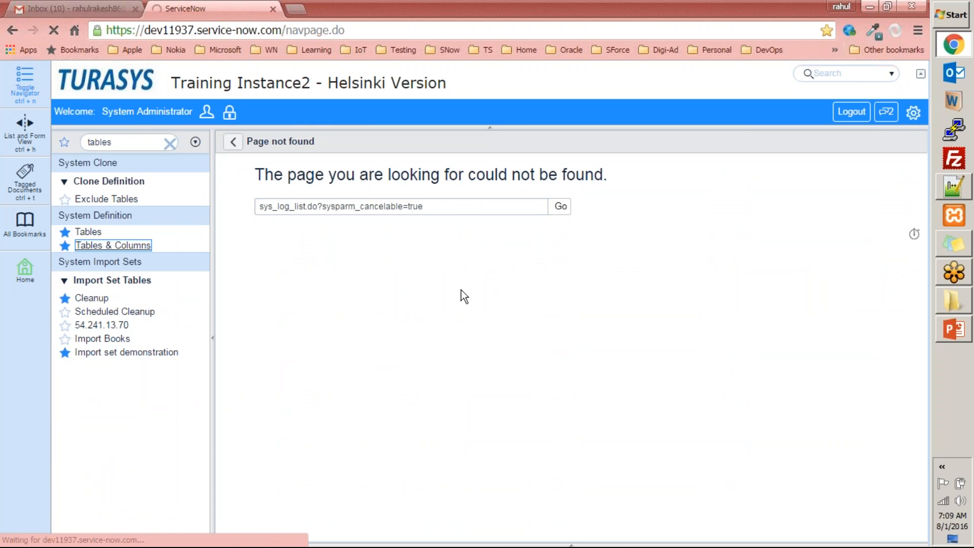
{"action": "type", "text": "log"}
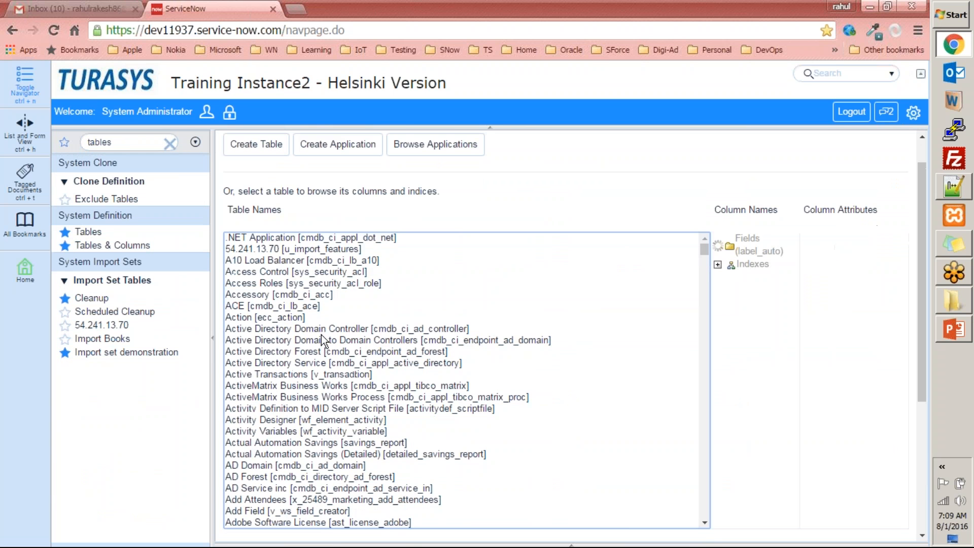
{"action": "scroll", "coordinate": [460, 482], "scroll_direction": "down", "scroll_amount": 2}
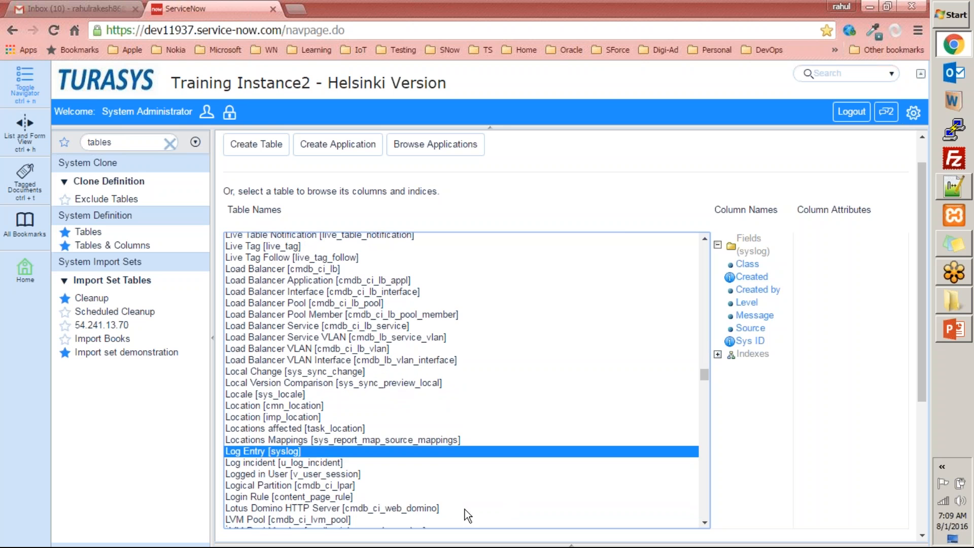
Replace the navigator filter text with syslog.list
{"action": "left_click", "coordinate": [141, 142]}
{"action": "double_click", "coordinate": [141, 142]}
{"action": "type", "text": "sys"}
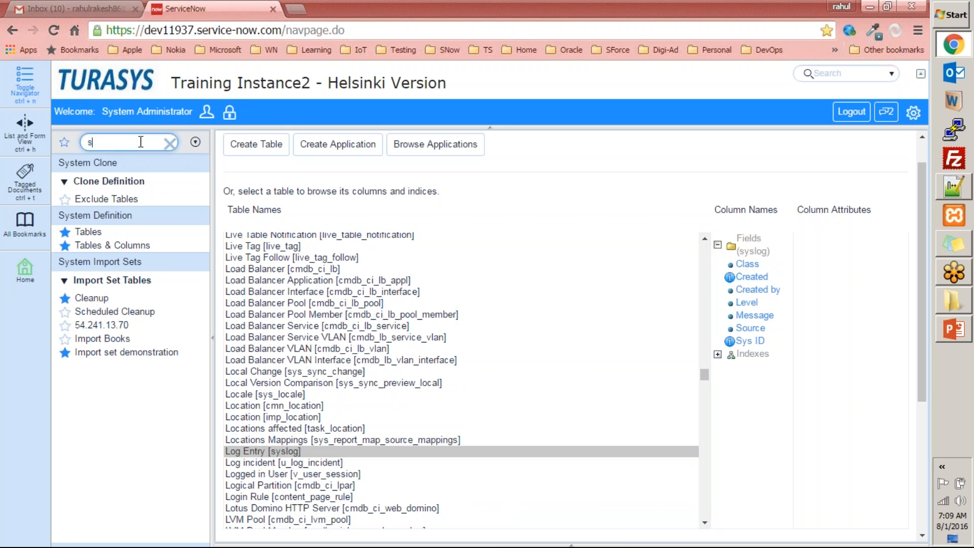
{"action": "type", "text": "log"}
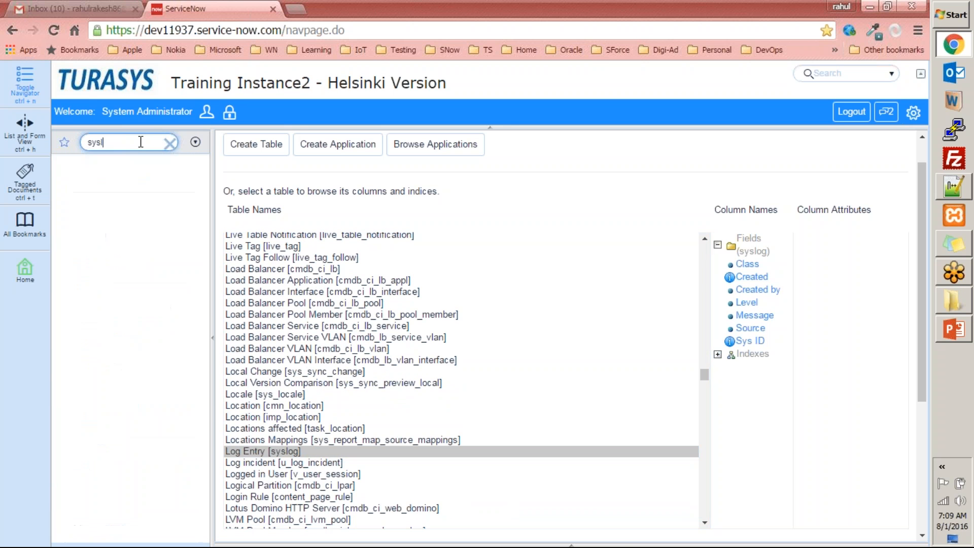
{"action": "type", "text": ".list"}
Open the syslog list of 52977 entries, then filter the navigator for 'logs'
{"action": "key", "text": "Return"}
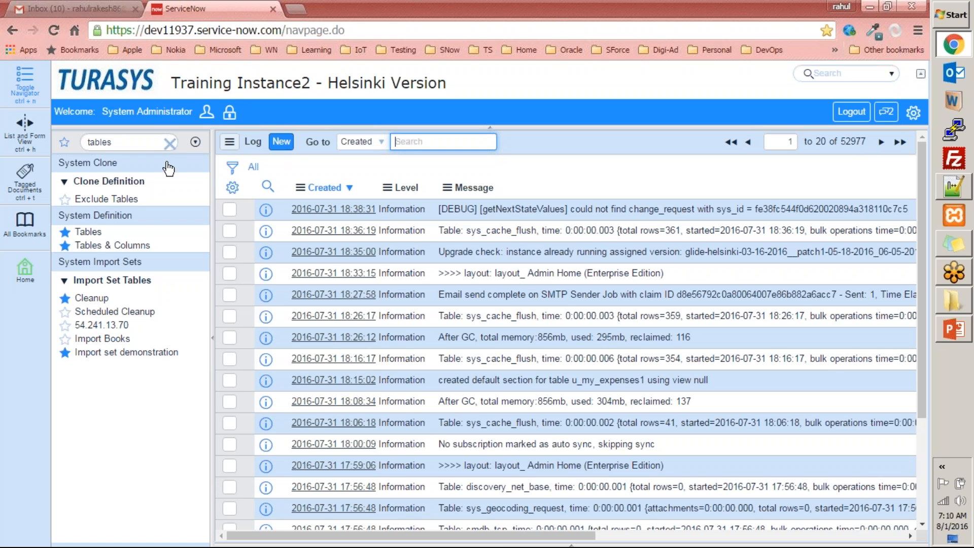
{"action": "left_click", "coordinate": [170, 144]}
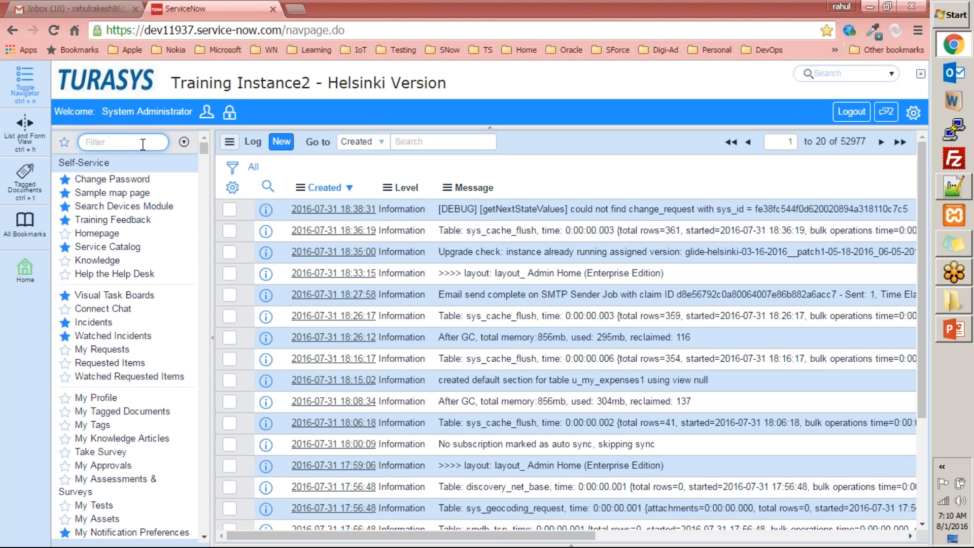
{"action": "type", "text": "o"}
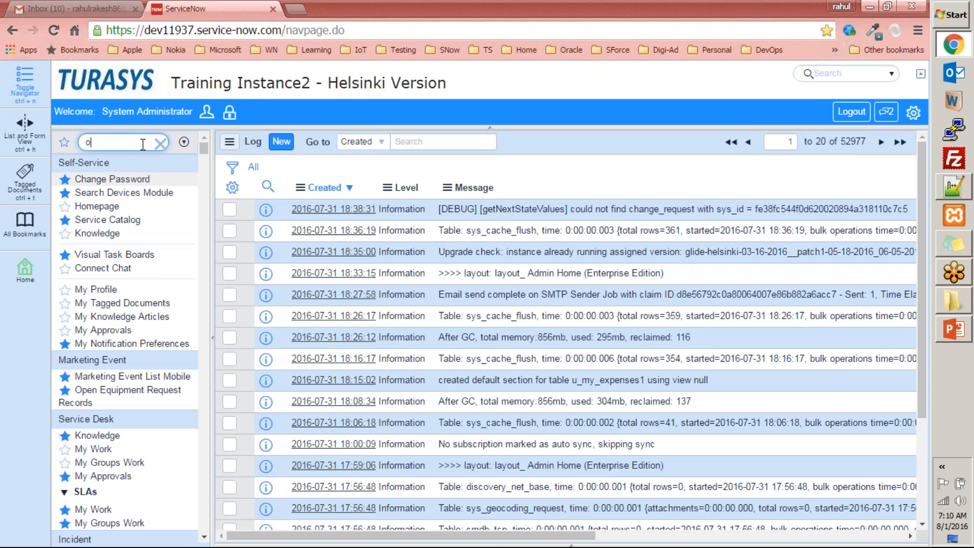
{"action": "key", "text": "BackSpace"}
{"action": "type", "text": "logs"}
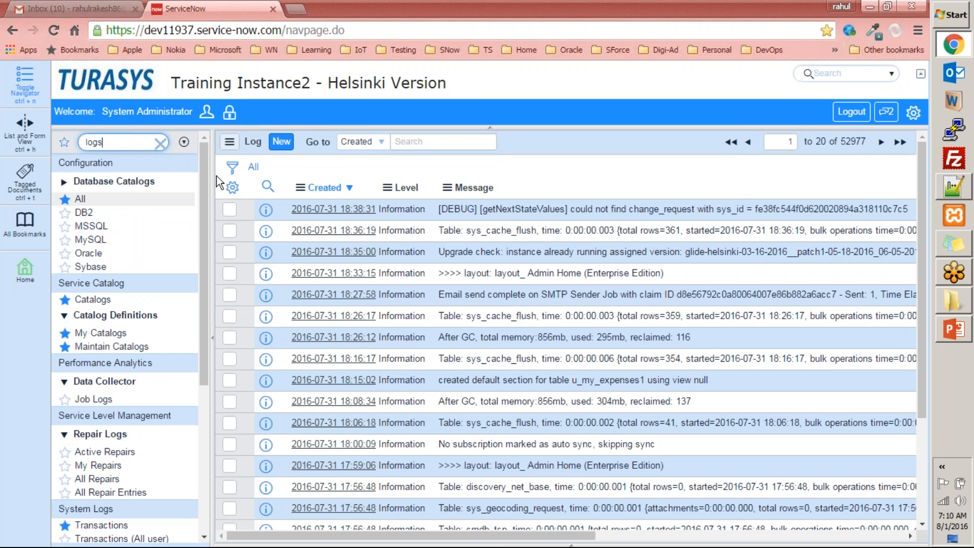
{"action": "left_click_drag", "start_coordinate": [202, 178], "coordinate": [205, 340]}
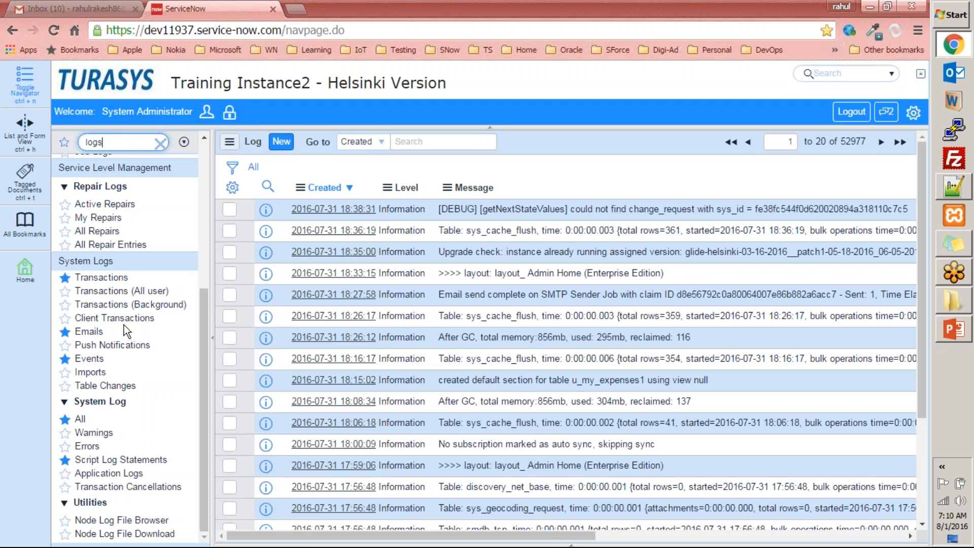
Review the 135-entry Transaction Log and all-user transactions, then list today's 2 sent emails
{"action": "left_click", "coordinate": [117, 279]}
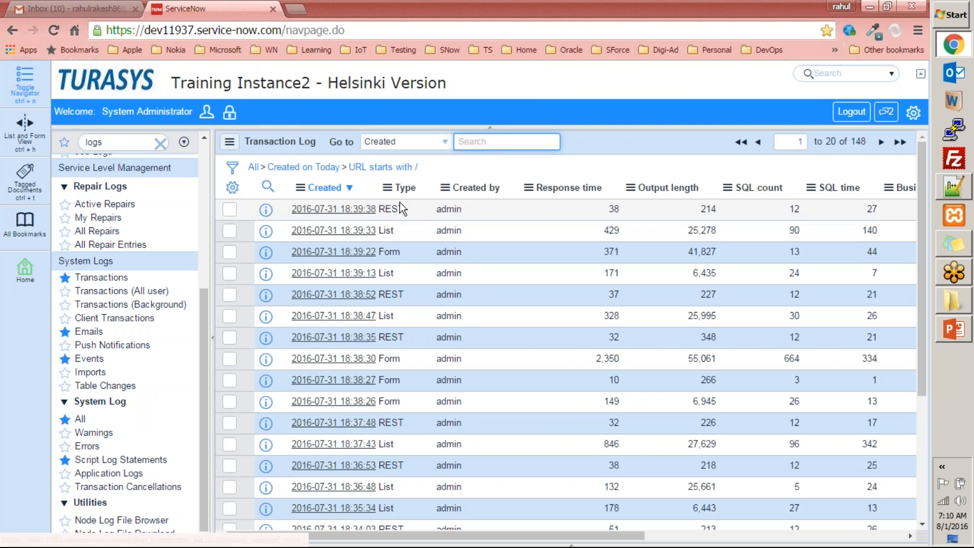
{"action": "scroll", "coordinate": [422, 330], "scroll_direction": "down", "scroll_amount": 4}
{"action": "scroll", "coordinate": [404, 358], "scroll_direction": "up", "scroll_amount": 4}
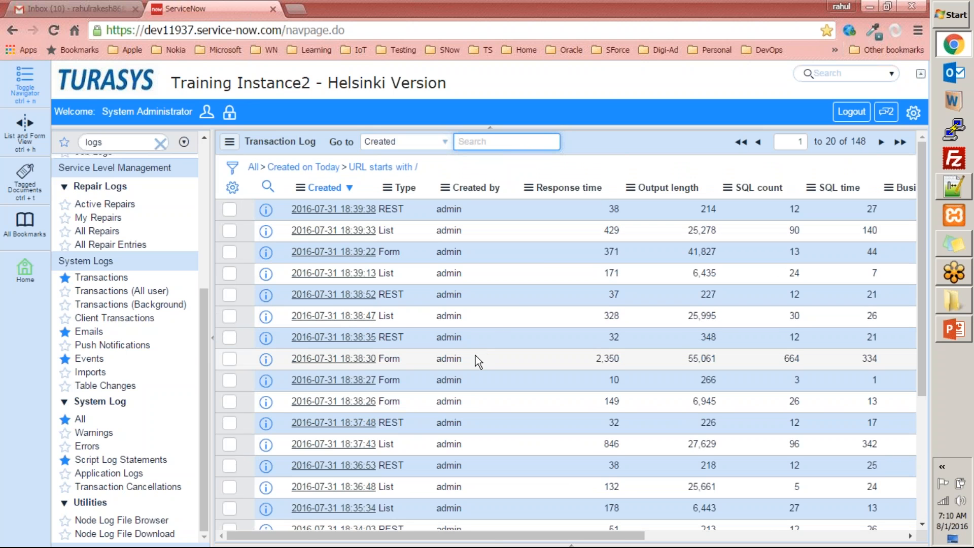
{"action": "left_click", "coordinate": [112, 291]}
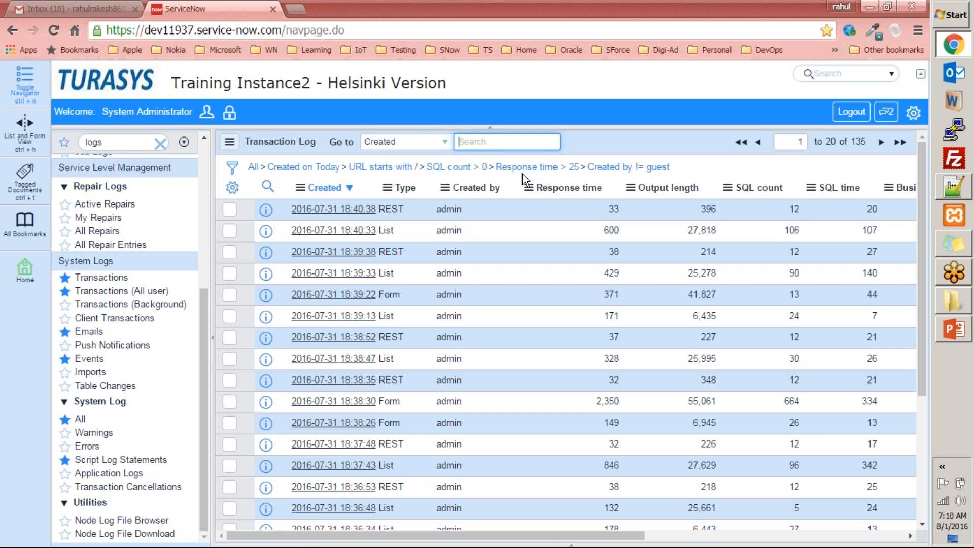
{"action": "left_click_drag", "start_coordinate": [683, 173], "coordinate": [181, 160]}
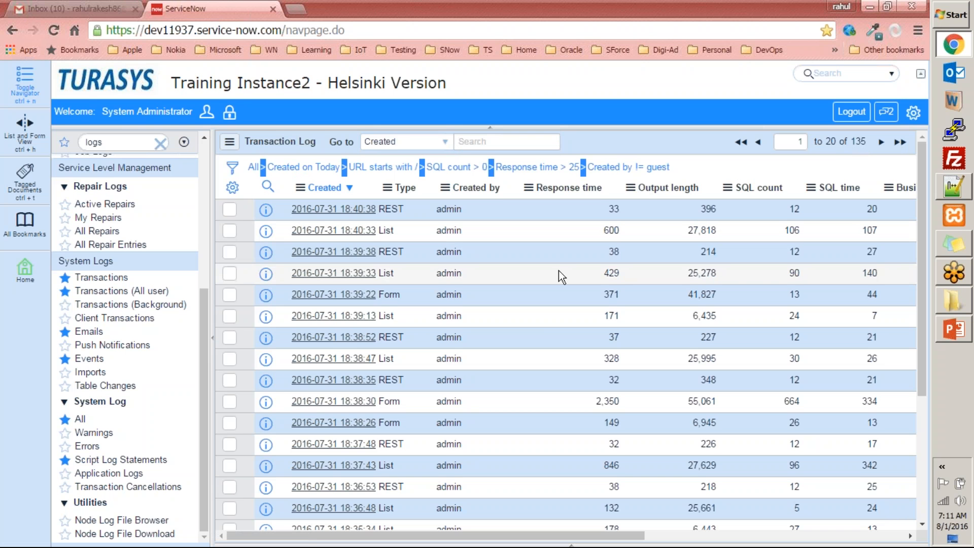
{"action": "left_click", "coordinate": [89, 331]}
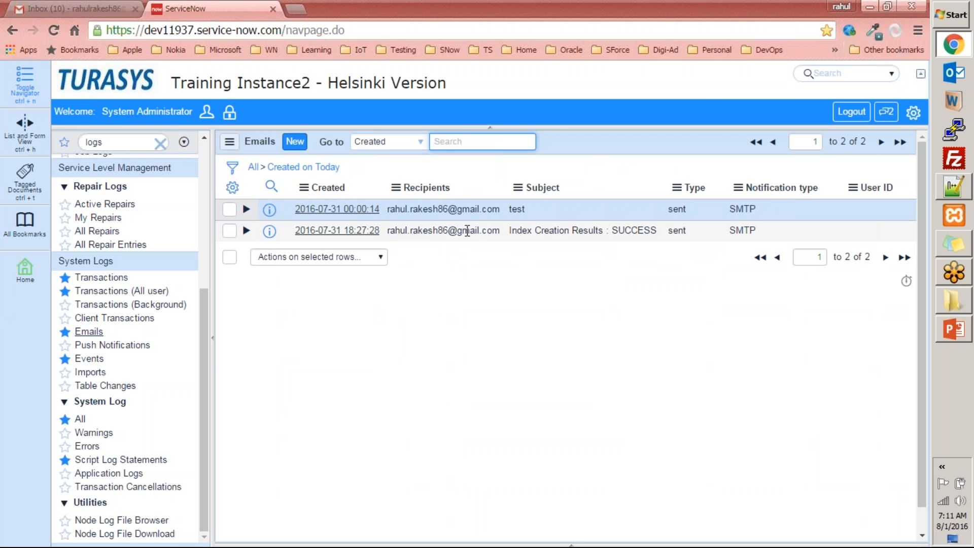
Select the 'Index Creation Results : SUCCESS' email record's subject, then go to the Gmail inbox
{"action": "left_click", "coordinate": [519, 208]}
{"action": "left_click_drag", "start_coordinate": [518, 207], "coordinate": [508, 208]}
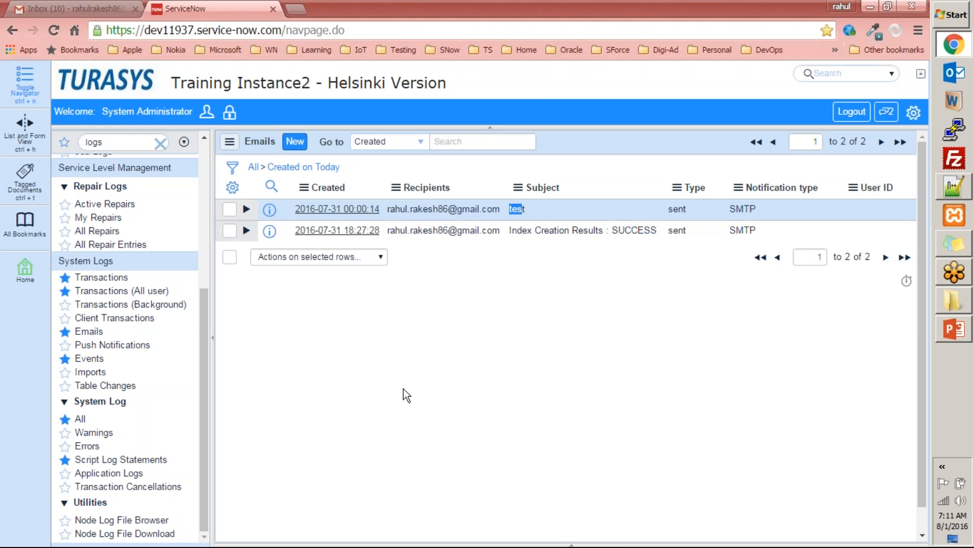
{"action": "left_click", "coordinate": [92, 8]}
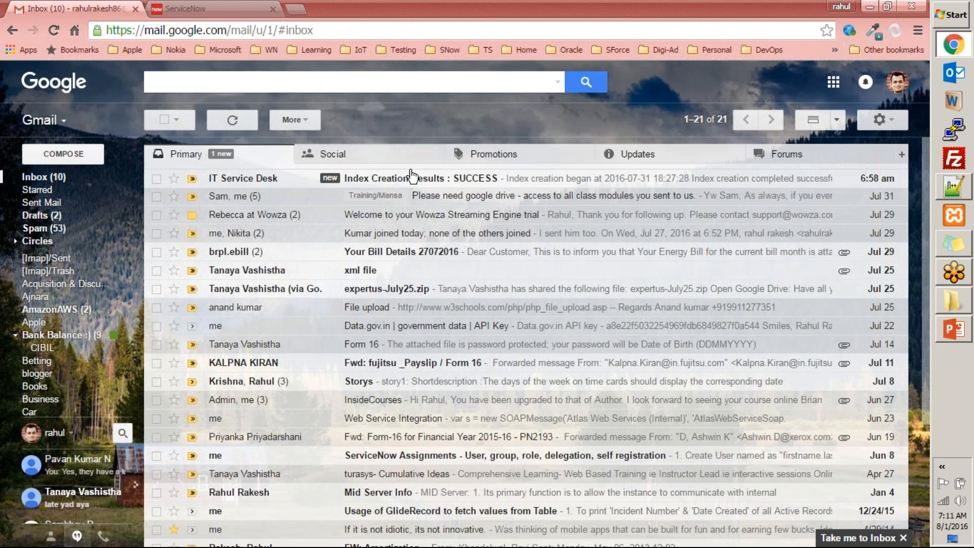
Read the IT Service Desk email reporting index mifeydfx_index, then close it
{"action": "left_click", "coordinate": [396, 186]}
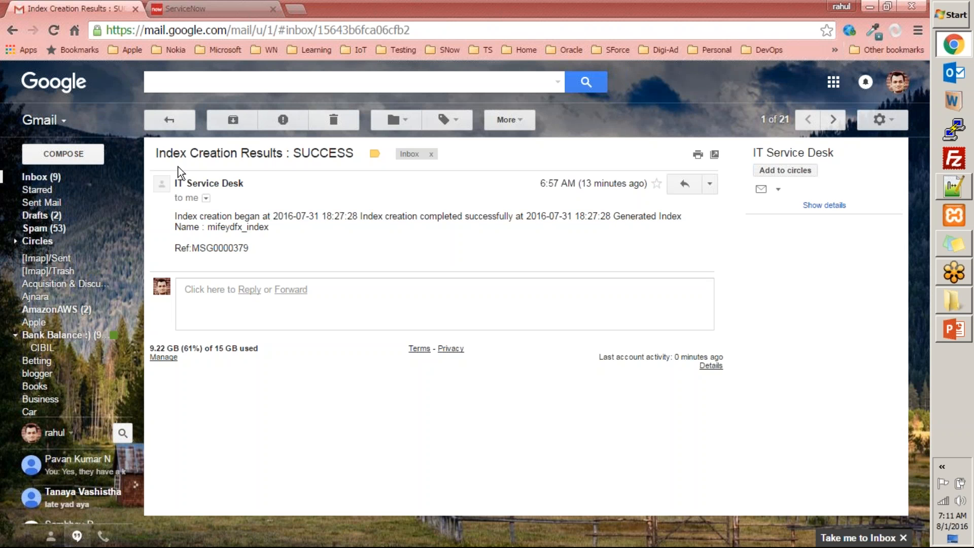
{"action": "left_click", "coordinate": [339, 121]}
Back in ServiceNow, clear the subject selection and view today's empty Warnings log
{"action": "left_click", "coordinate": [185, 9]}
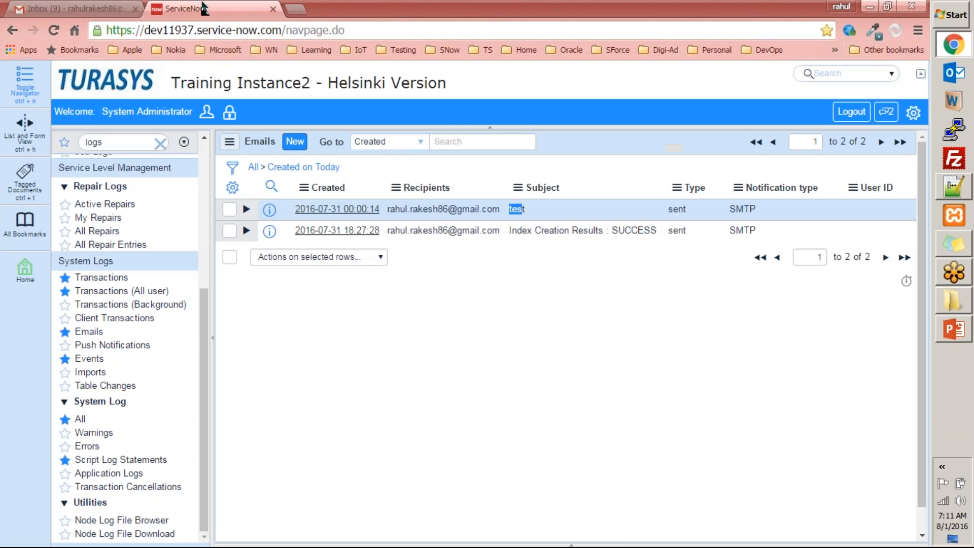
{"action": "left_click", "coordinate": [354, 385]}
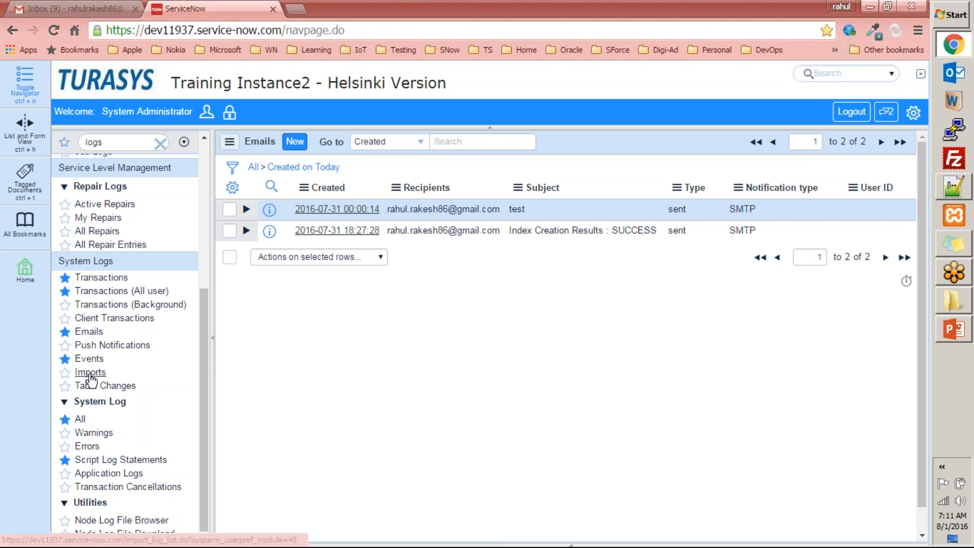
{"action": "left_click", "coordinate": [92, 432]}
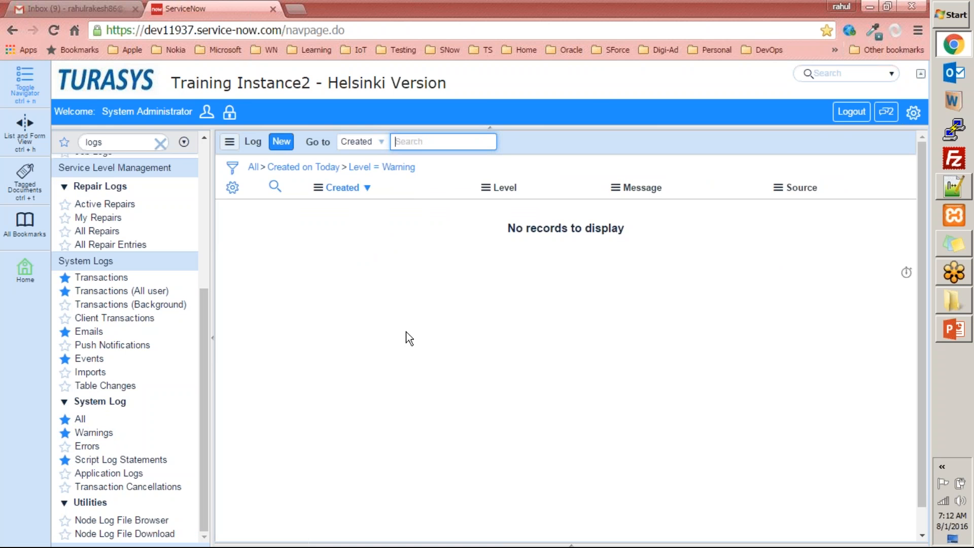
{"action": "left_click", "coordinate": [87, 446]}
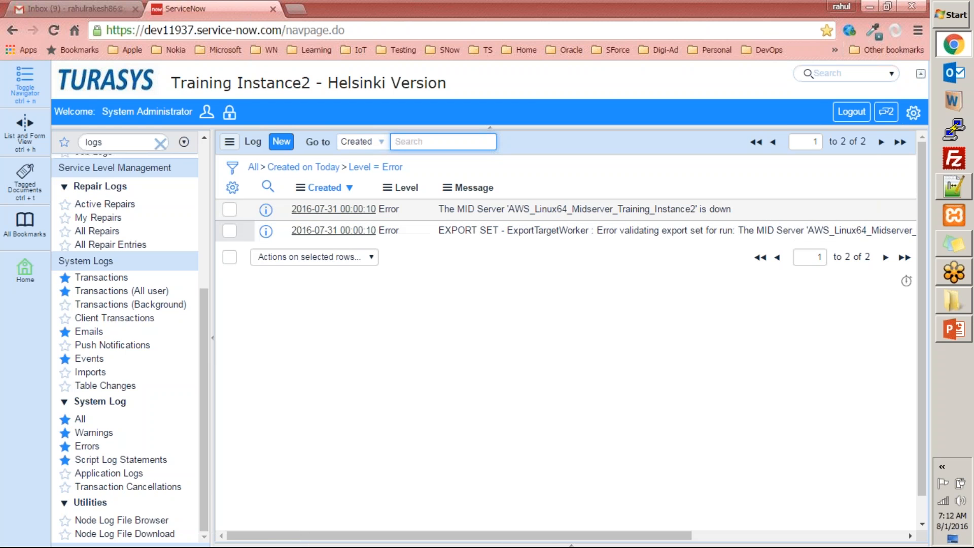
{"action": "left_click", "coordinate": [317, 213]}
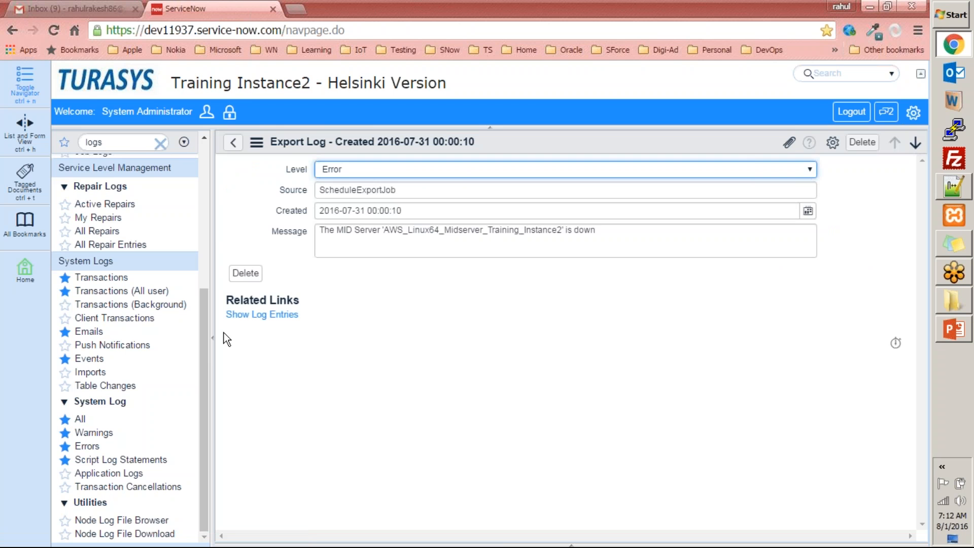
{"action": "left_click", "coordinate": [251, 316]}
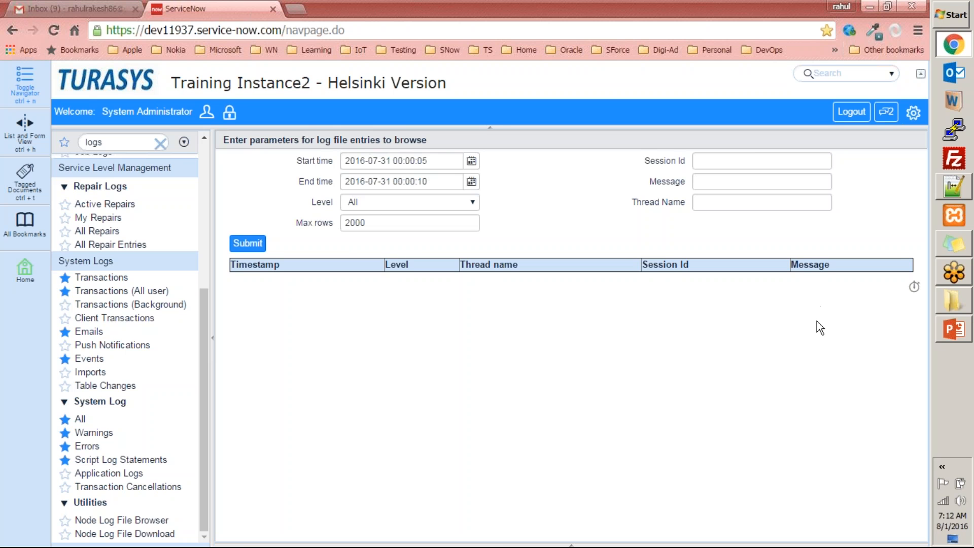
Return ServiceNow to the System Administration home with the navigator filter cleared, then bring up PowerPoint
{"action": "scroll", "coordinate": [128, 297], "scroll_direction": "up", "scroll_amount": 5}
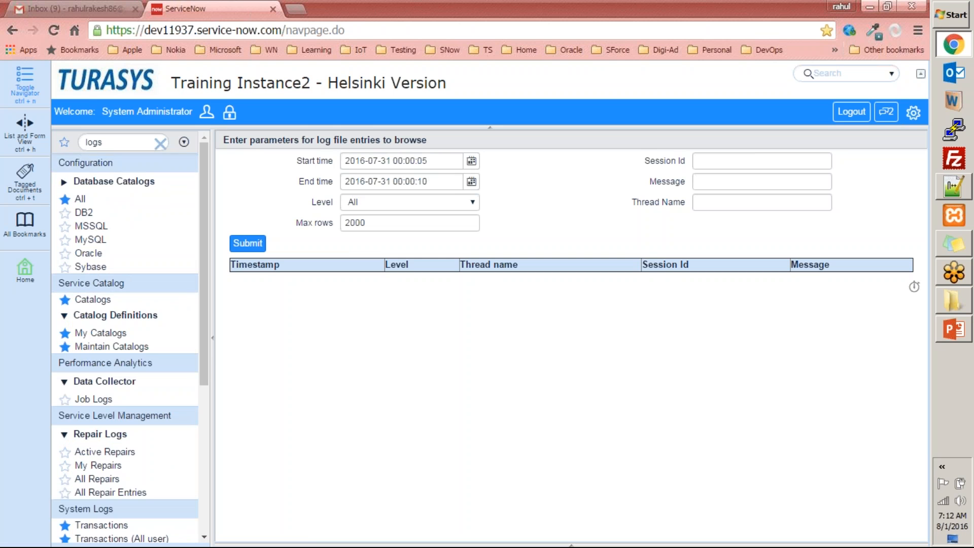
{"action": "scroll", "coordinate": [97, 453], "scroll_direction": "down", "scroll_amount": 1}
{"action": "scroll", "coordinate": [97, 453], "scroll_direction": "down", "scroll_amount": 5}
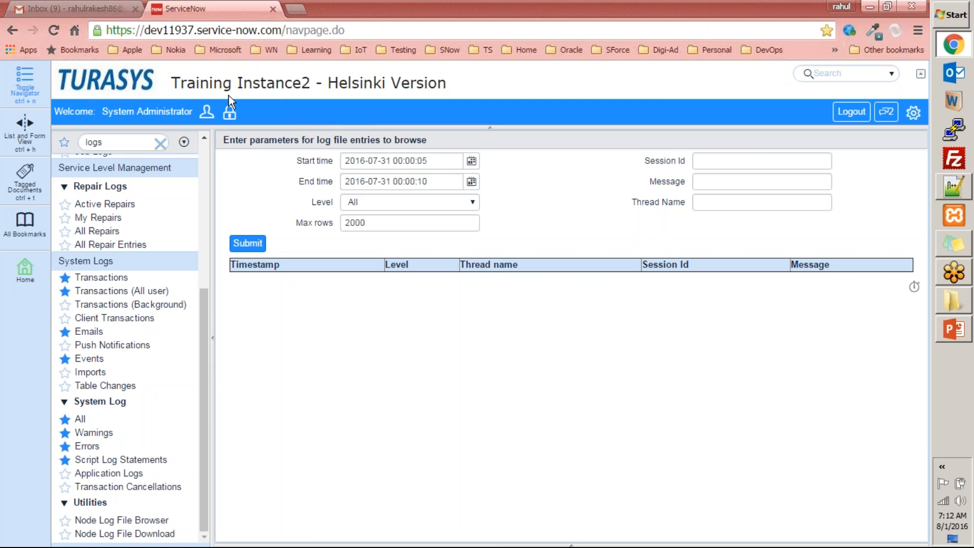
{"action": "left_click_drag", "start_coordinate": [204, 301], "coordinate": [222, 146]}
{"action": "left_click", "coordinate": [117, 82]}
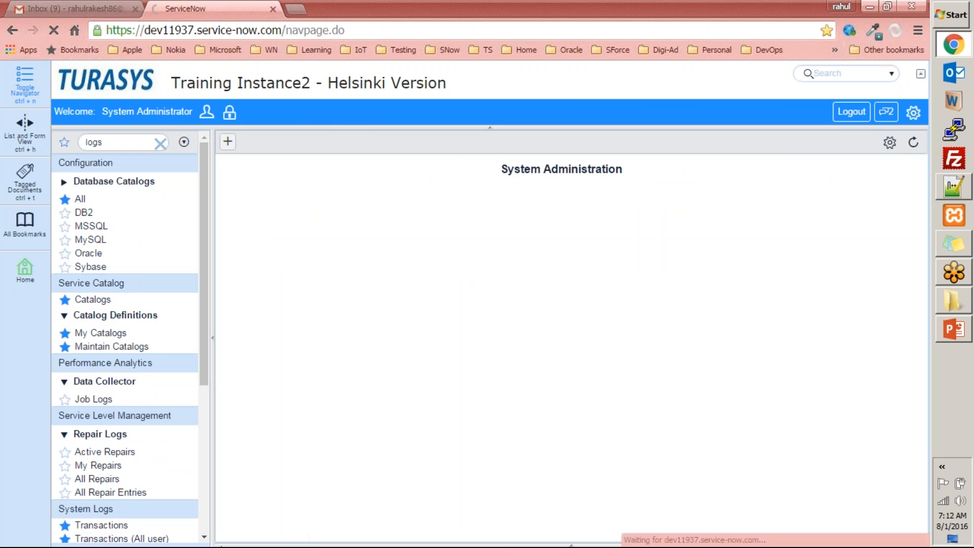
{"action": "left_click", "coordinate": [160, 144]}
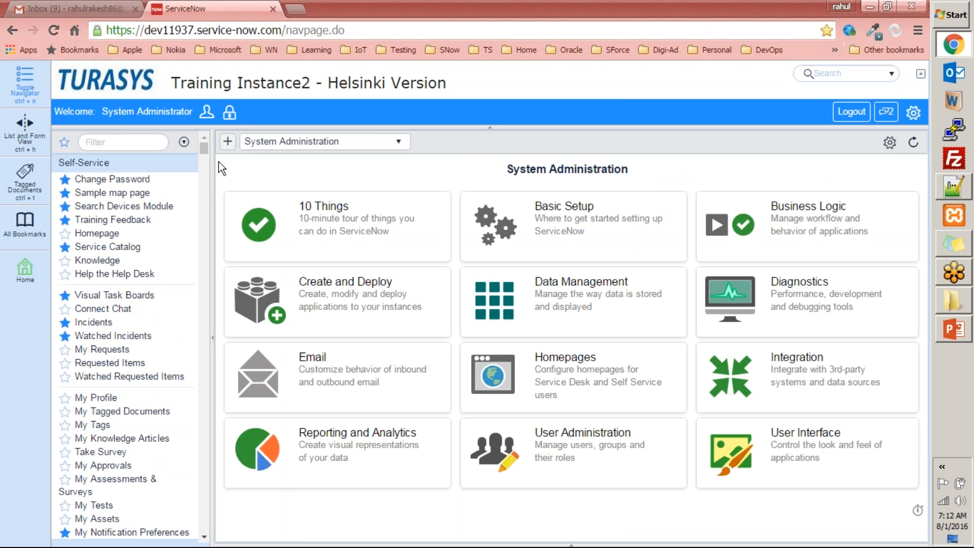
{"action": "left_click", "coordinate": [945, 330]}
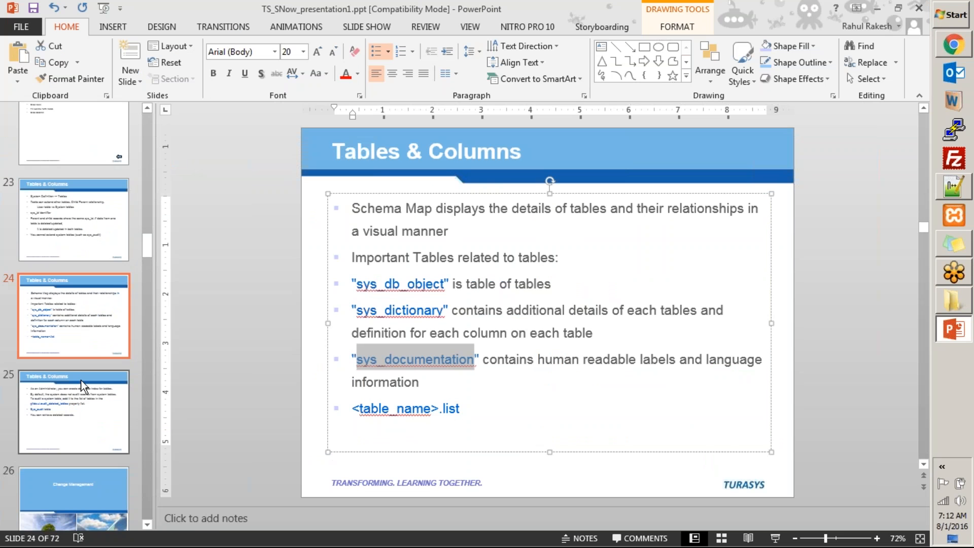
Copy 'Sys_audit' from slide 25 and paste it into ServiceNow's navigator filter
{"action": "left_click", "coordinate": [109, 396]}
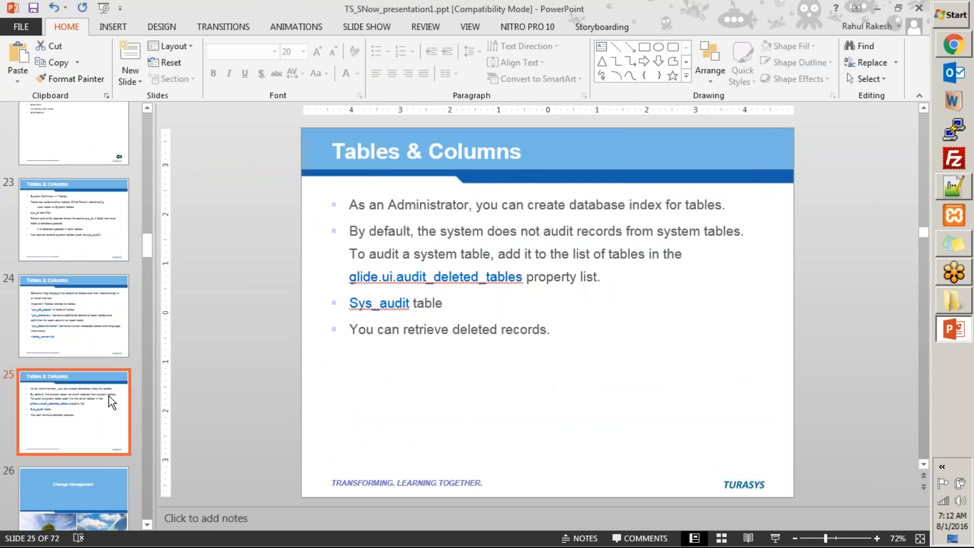
{"action": "double_click", "coordinate": [398, 304]}
{"action": "key", "text": "ctrl+c"}
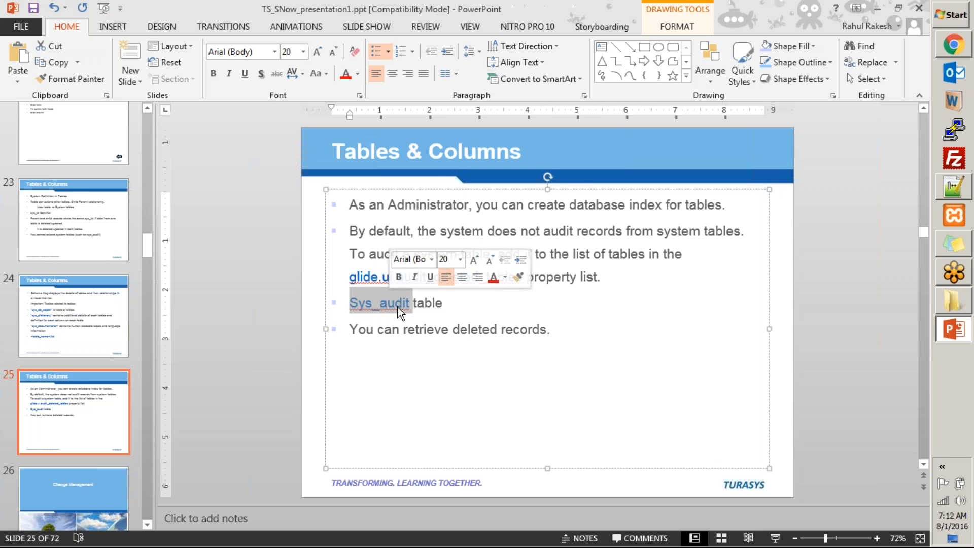
{"action": "key", "text": "alt+Tab"}
{"action": "left_click", "coordinate": [103, 143]}
{"action": "key", "text": "ctrl+v"}
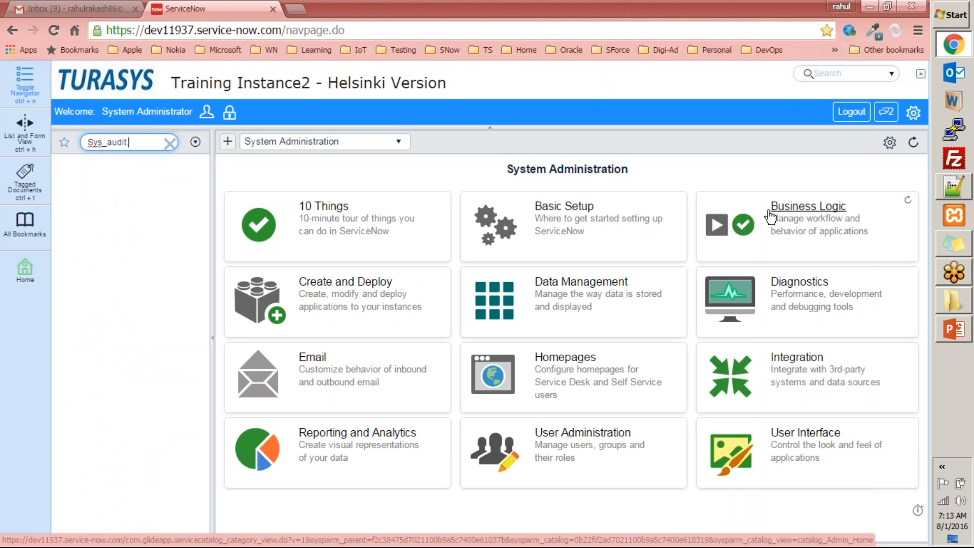
Open the Sys Audits list of 20482 sys_audit records
{"action": "type", "text": "st"}
{"action": "key", "text": "Return"}
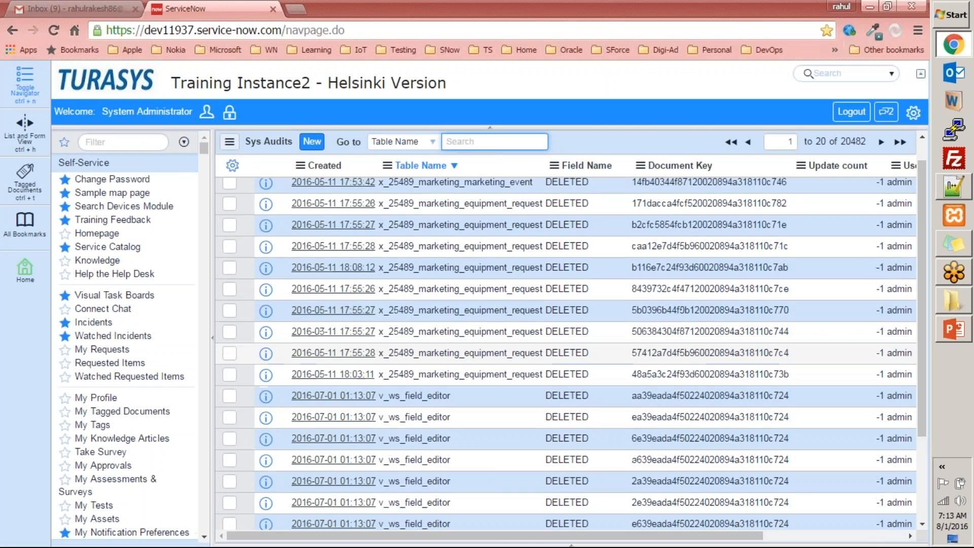
{"action": "scroll", "coordinate": [566, 335], "scroll_direction": "down", "scroll_amount": 3}
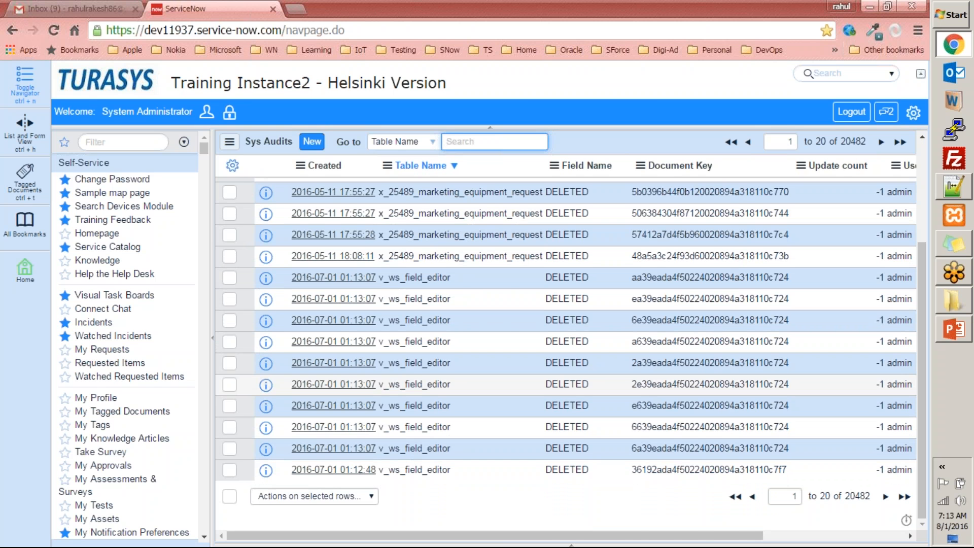
{"action": "scroll", "coordinate": [395, 272], "scroll_direction": "up", "scroll_amount": 3}
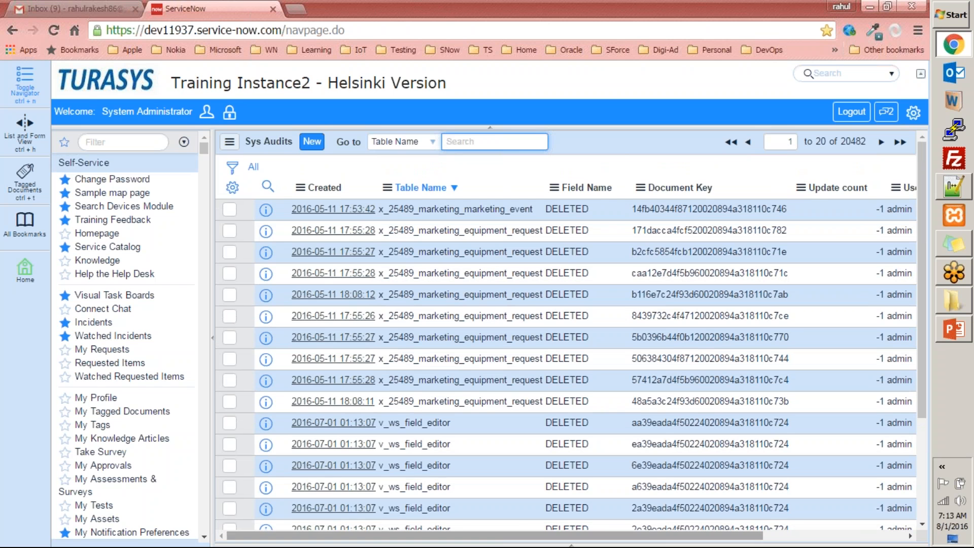
{"action": "left_click_drag", "start_coordinate": [658, 537], "coordinate": [757, 537]}
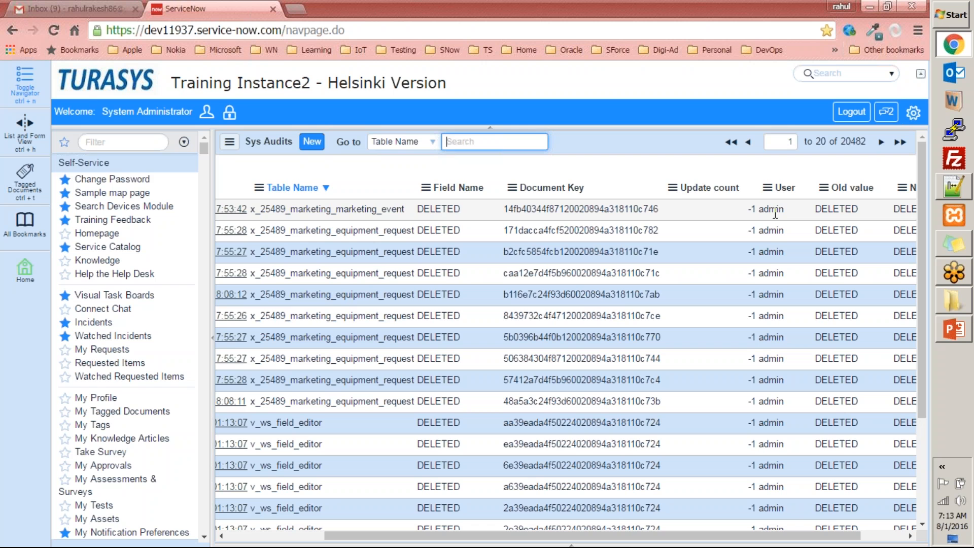
{"action": "left_click_drag", "start_coordinate": [844, 545], "coordinate": [869, 546]}
{"action": "left_click", "coordinate": [691, 338]}
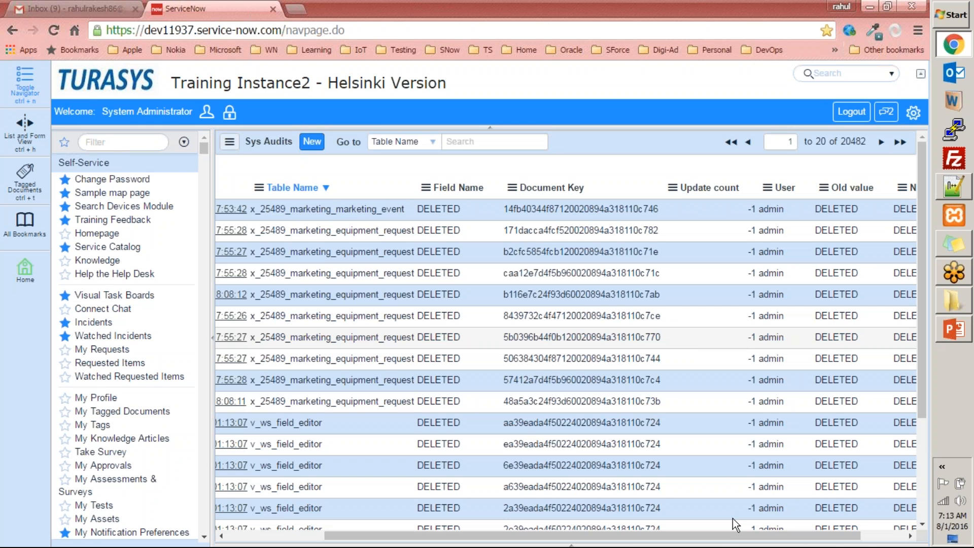
{"action": "left_click_drag", "start_coordinate": [719, 538], "coordinate": [306, 151]}
Sort the audits by Created, newest first, and show records 21 to 40
{"action": "left_click", "coordinate": [318, 189]}
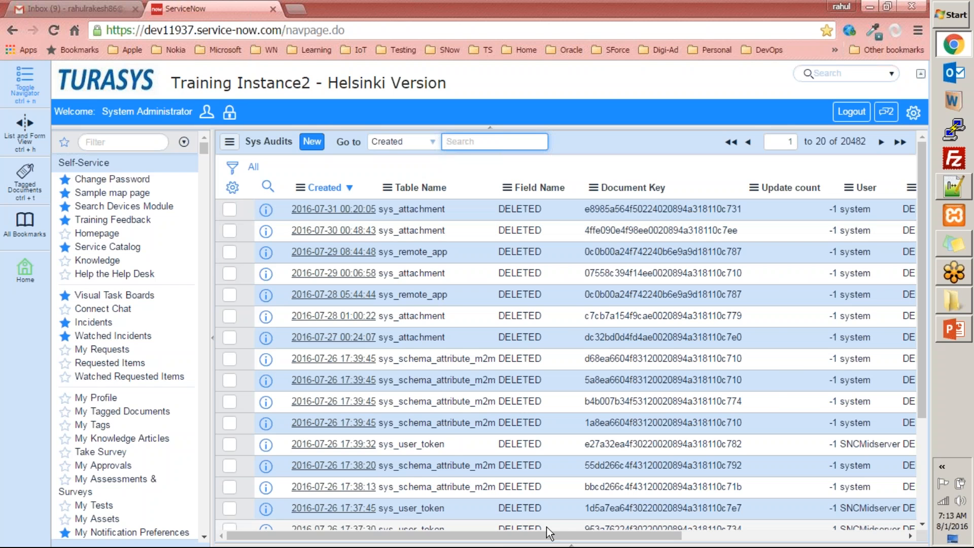
{"action": "left_click_drag", "start_coordinate": [546, 534], "coordinate": [751, 534]}
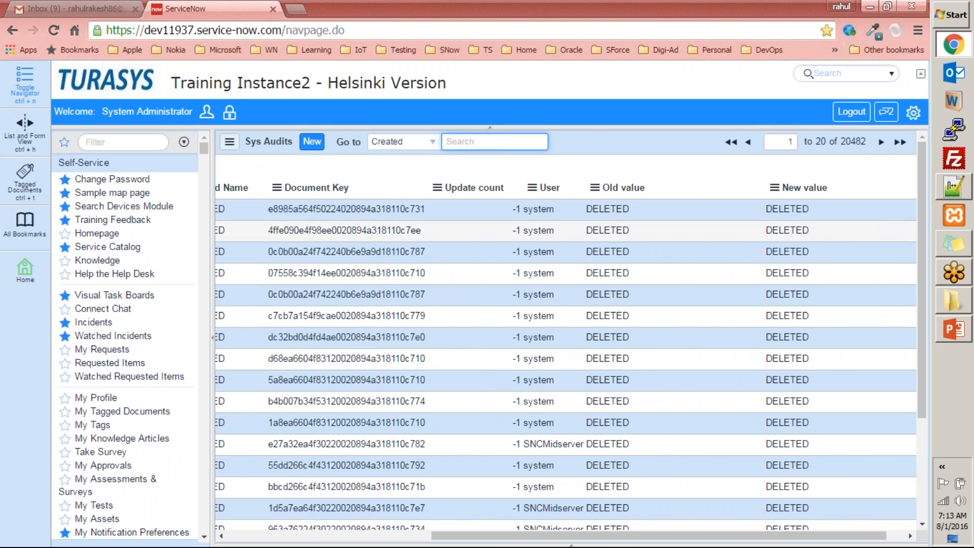
{"action": "left_click_drag", "start_coordinate": [576, 535], "coordinate": [371, 519]}
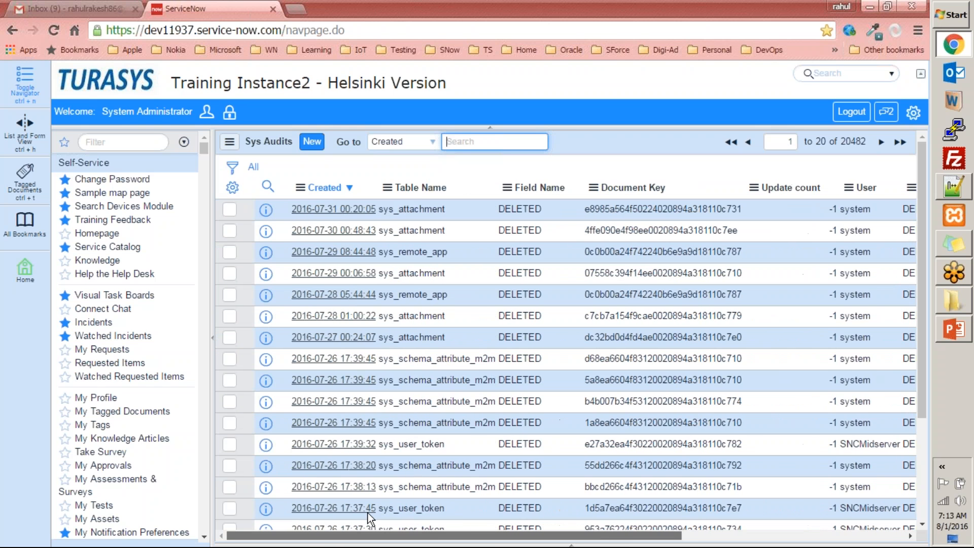
{"action": "scroll", "coordinate": [370, 519], "scroll_direction": "down", "scroll_amount": 3}
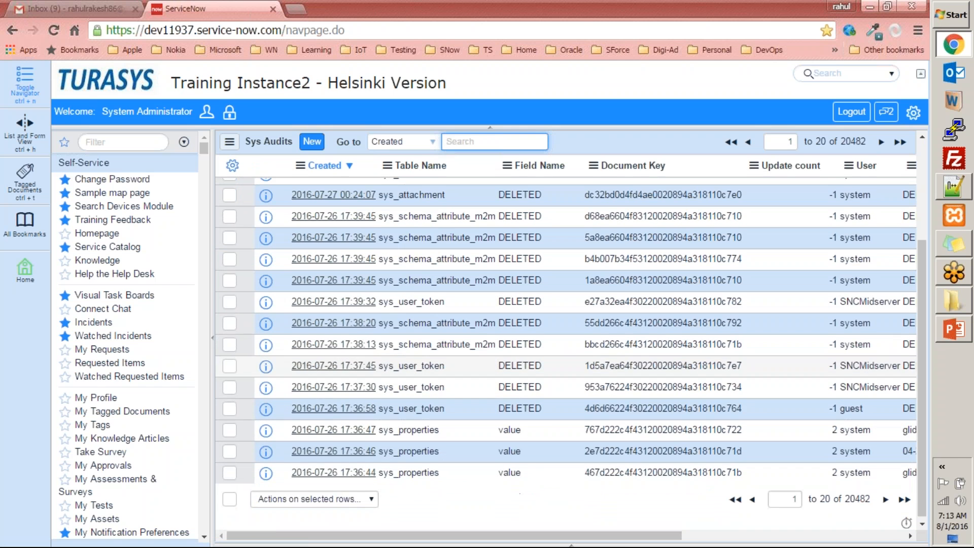
{"action": "scroll", "coordinate": [540, 458], "scroll_direction": "up", "scroll_amount": 5}
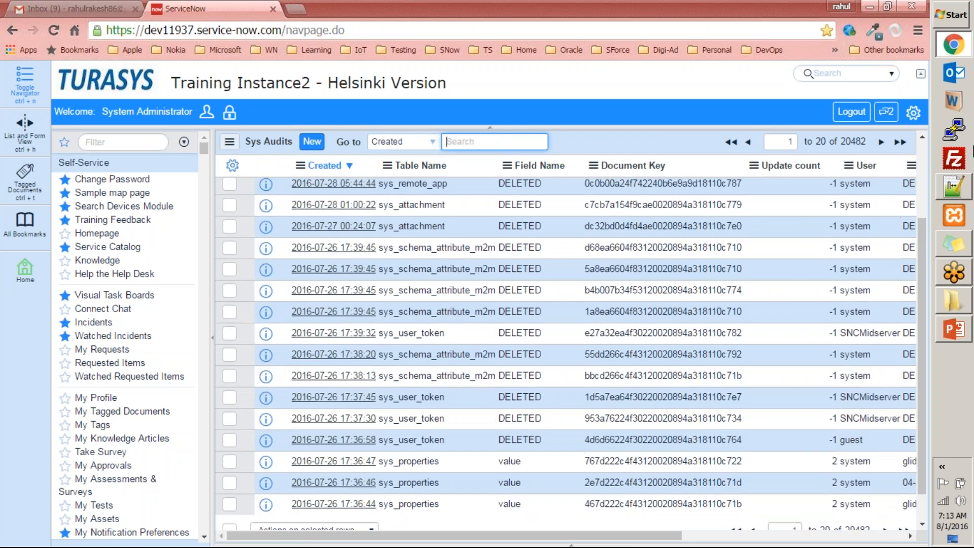
{"action": "left_click", "coordinate": [882, 142]}
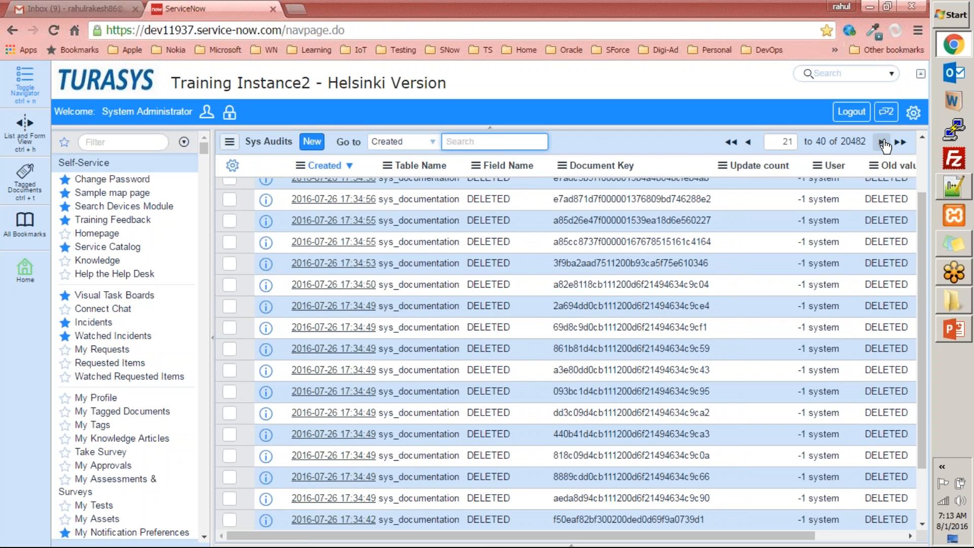
{"action": "scroll", "coordinate": [733, 293], "scroll_direction": "up", "scroll_amount": 3}
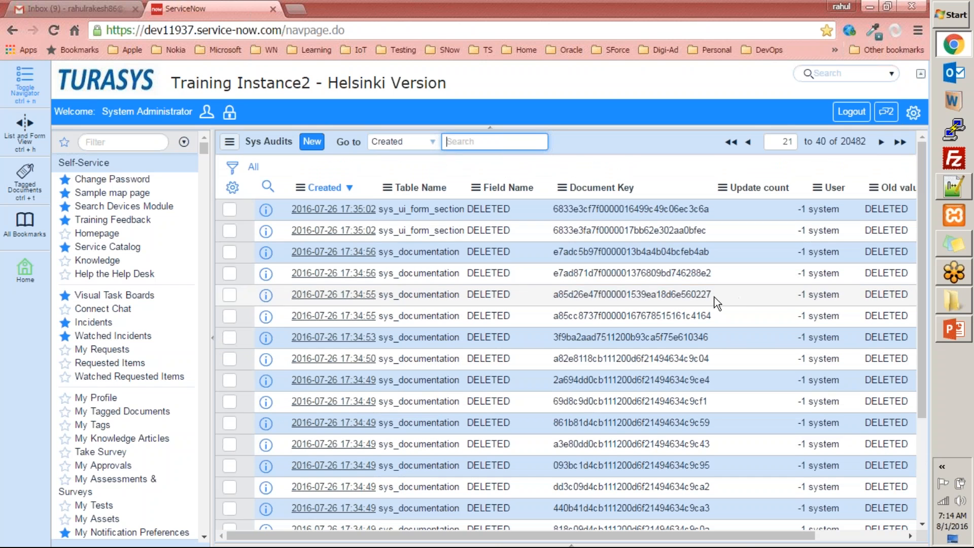
Search the Sys Audits list by Table Name for u_my_expenses1
{"action": "left_click", "coordinate": [411, 142]}
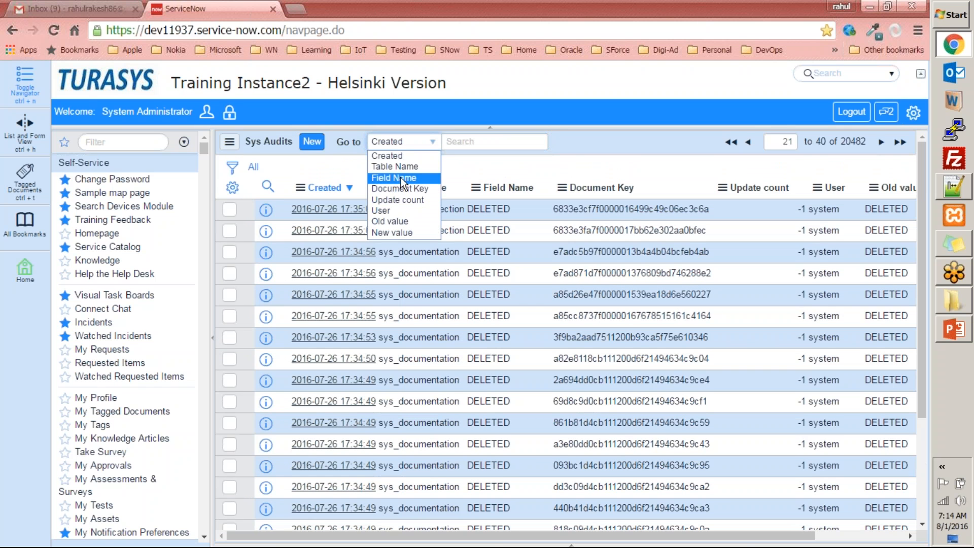
{"action": "left_click", "coordinate": [409, 166]}
{"action": "type", "text": "u"}
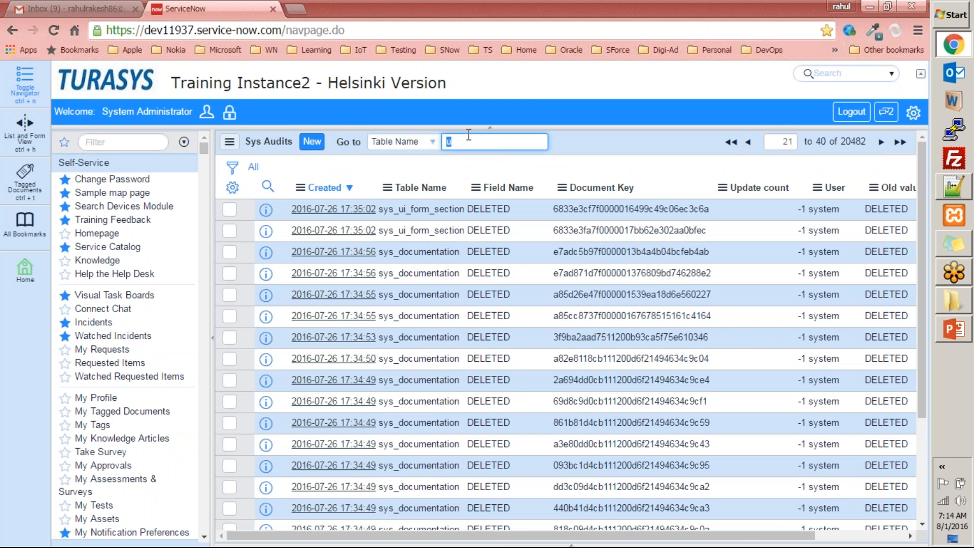
{"action": "type", "text": "_sys"}
{"action": "type", "text": "my"}
{"action": "type", "text": "_expense"}
{"action": "type", "text": "s1"}
{"action": "key", "text": "Return"}
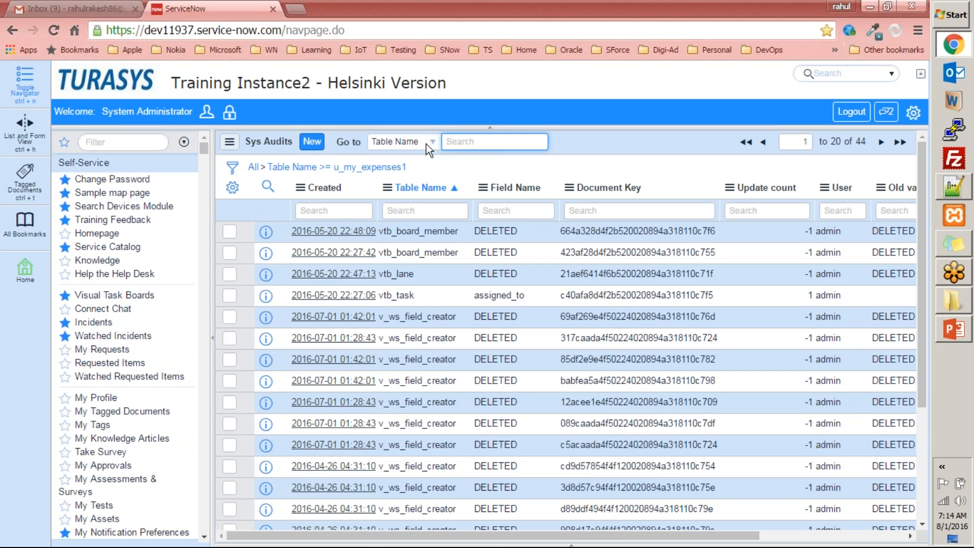
{"action": "scroll", "coordinate": [502, 291], "scroll_direction": "down", "scroll_amount": 5}
{"action": "scroll", "coordinate": [469, 171], "scroll_direction": "up", "scroll_amount": 5}
Search table names containing u_my, then remove the filter to show all 20482 records
{"action": "type", "text": "%%"}
{"action": "type", "text": "u"}
{"action": "type", "text": "_my"}
{"action": "key", "text": "Return"}
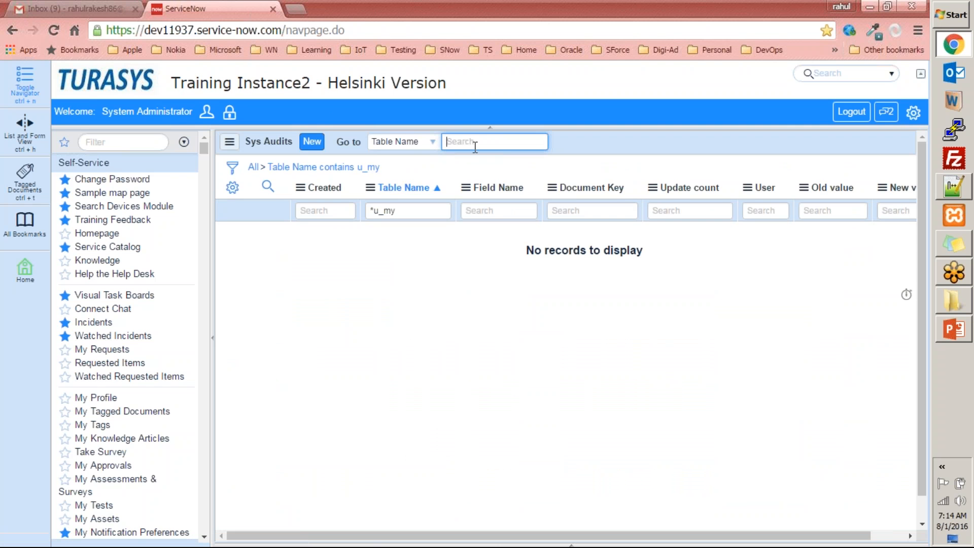
{"action": "left_click", "coordinate": [254, 167]}
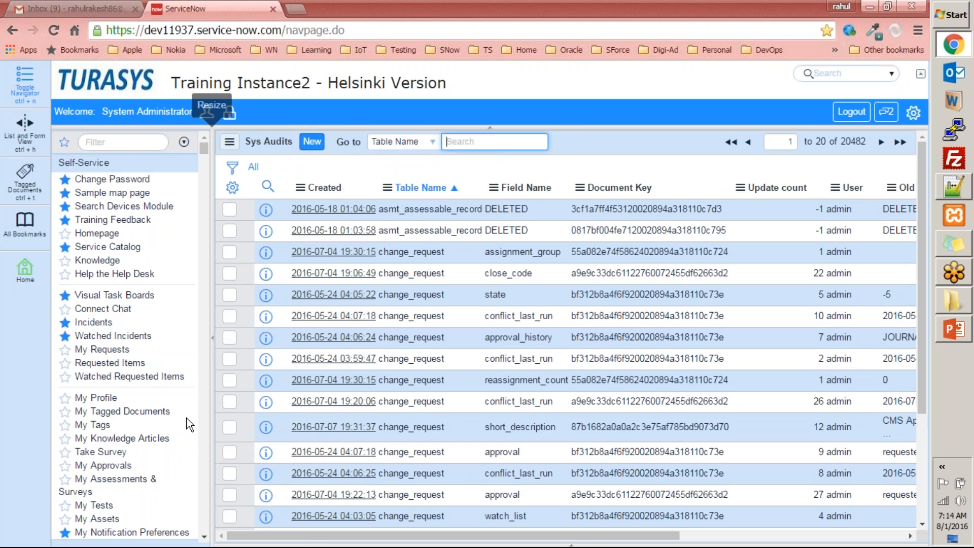
{"action": "left_click", "coordinate": [162, 141]}
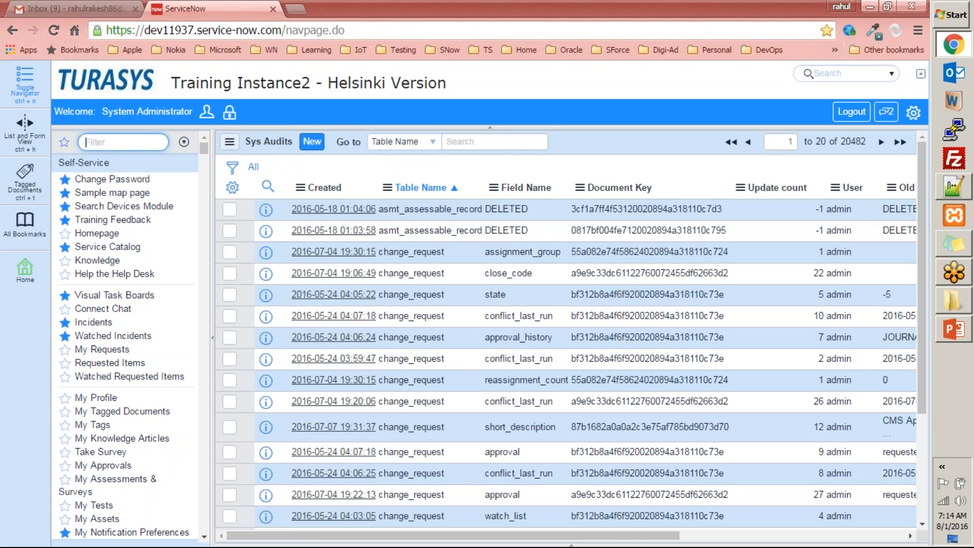
Filter the navigator for 'dele', open Deleted Records and sort by deletion date, newest first
{"action": "type", "text": "delet"}
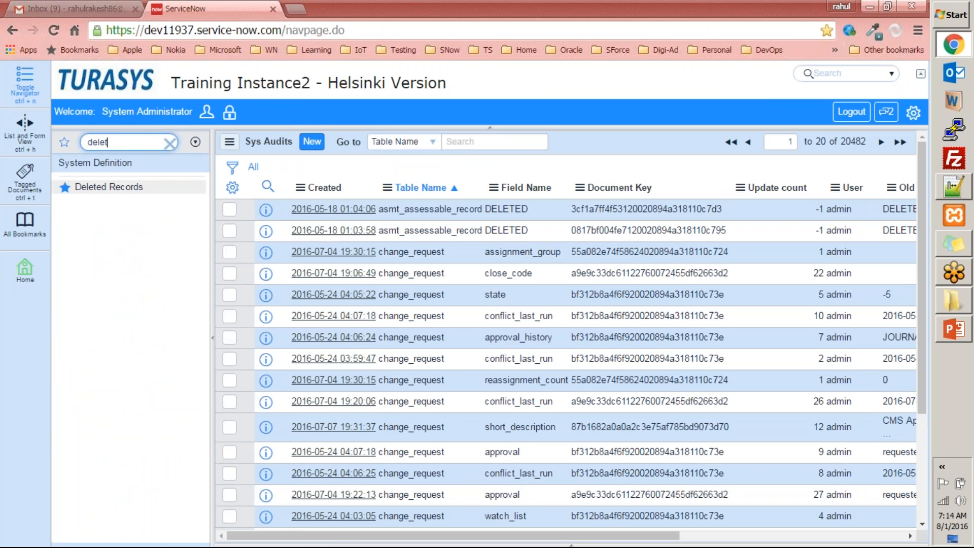
{"action": "left_click", "coordinate": [104, 191]}
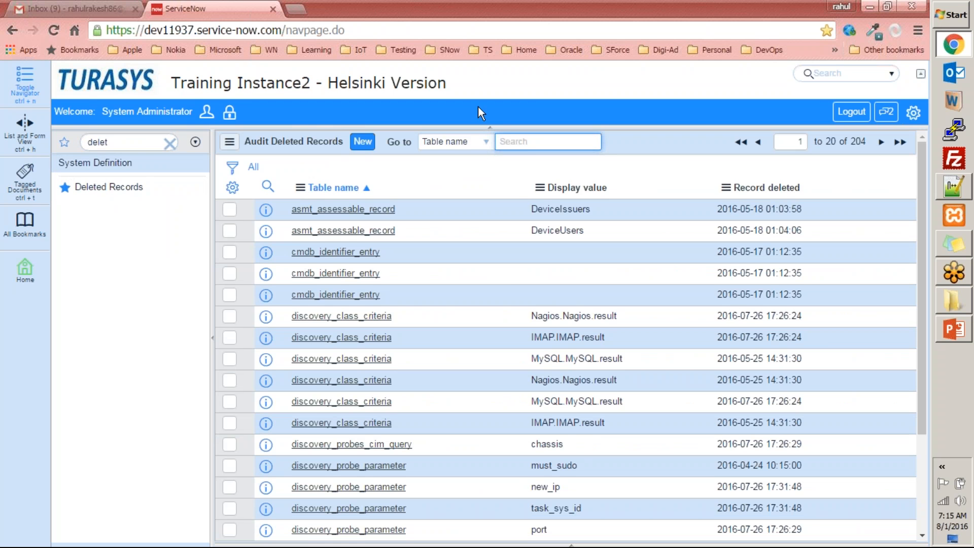
{"action": "left_click", "coordinate": [782, 189]}
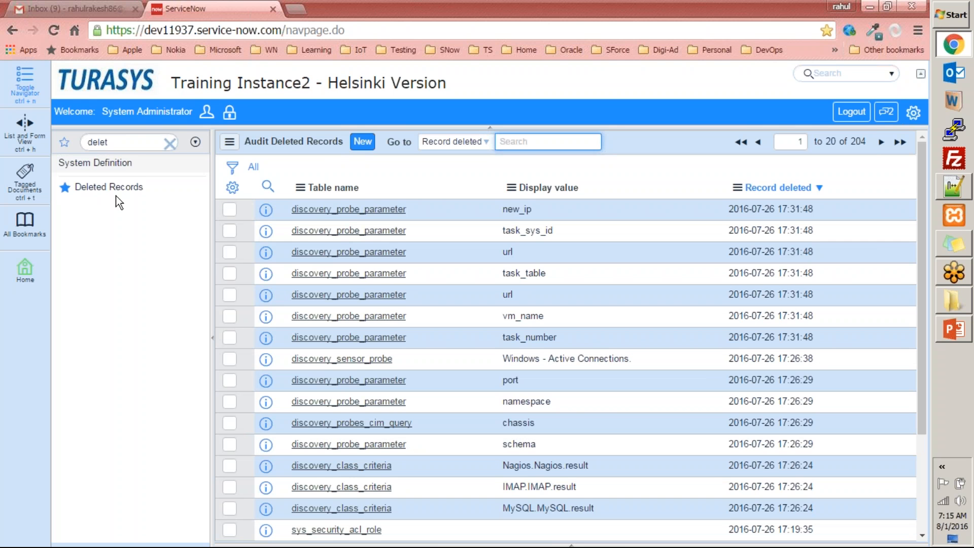
{"action": "scroll", "coordinate": [308, 241], "scroll_direction": "down", "scroll_amount": 3}
{"action": "scroll", "coordinate": [308, 241], "scroll_direction": "up", "scroll_amount": 3}
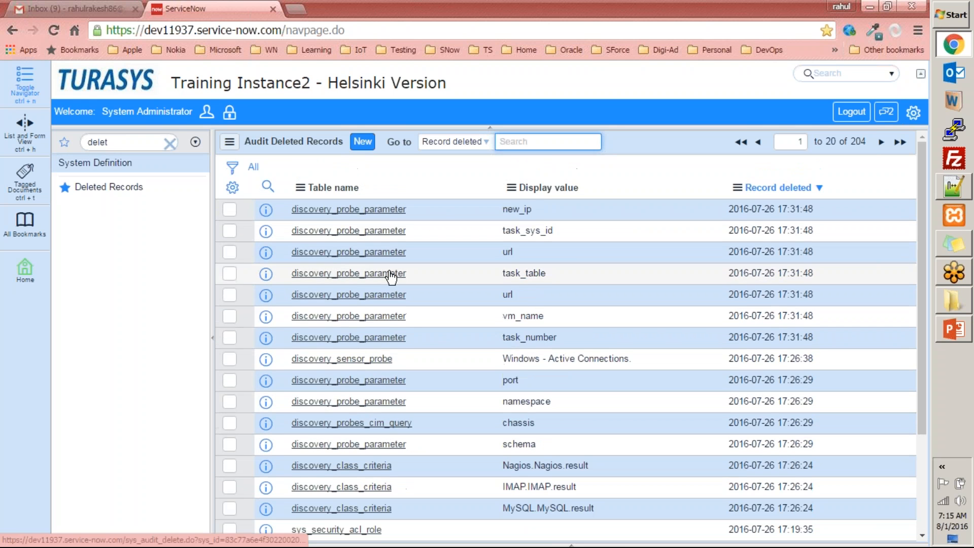
Search deleted records by table name from u_my, then clear the filter to show all 204
{"action": "left_click", "coordinate": [475, 144]}
{"action": "left_click", "coordinate": [464, 153]}
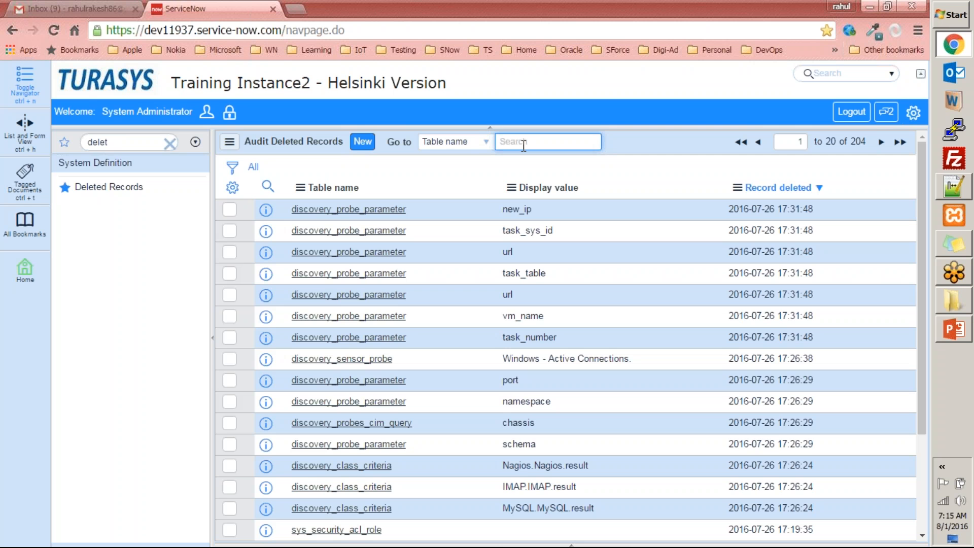
{"action": "type", "text": "u_my"}
{"action": "key", "text": "Return"}
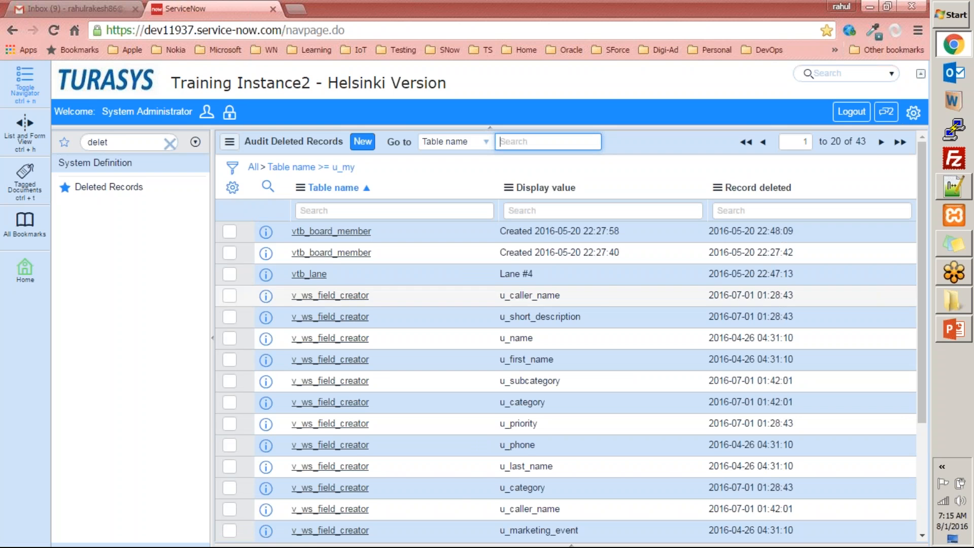
{"action": "scroll", "coordinate": [601, 303], "scroll_direction": "down", "scroll_amount": 3}
{"action": "scroll", "coordinate": [584, 334], "scroll_direction": "up", "scroll_amount": 3}
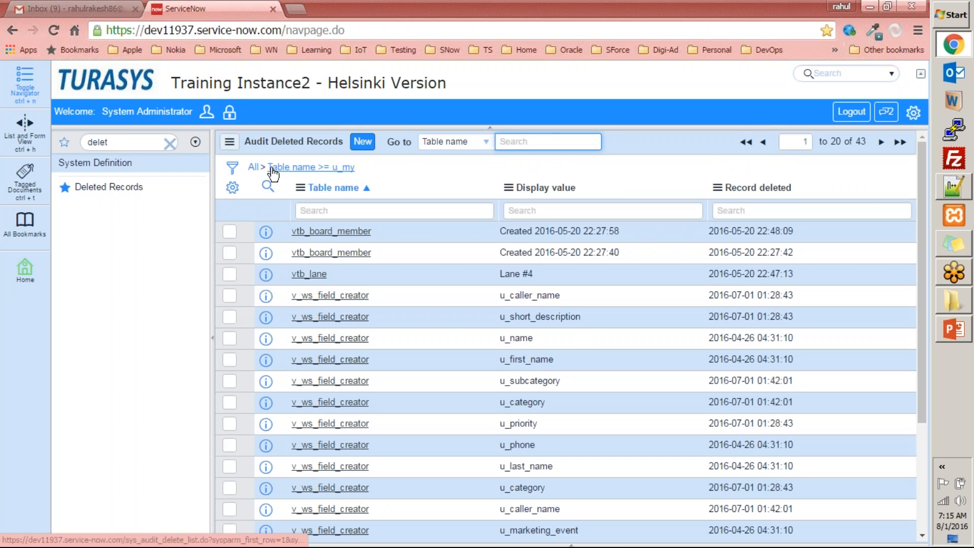
{"action": "left_click", "coordinate": [252, 168]}
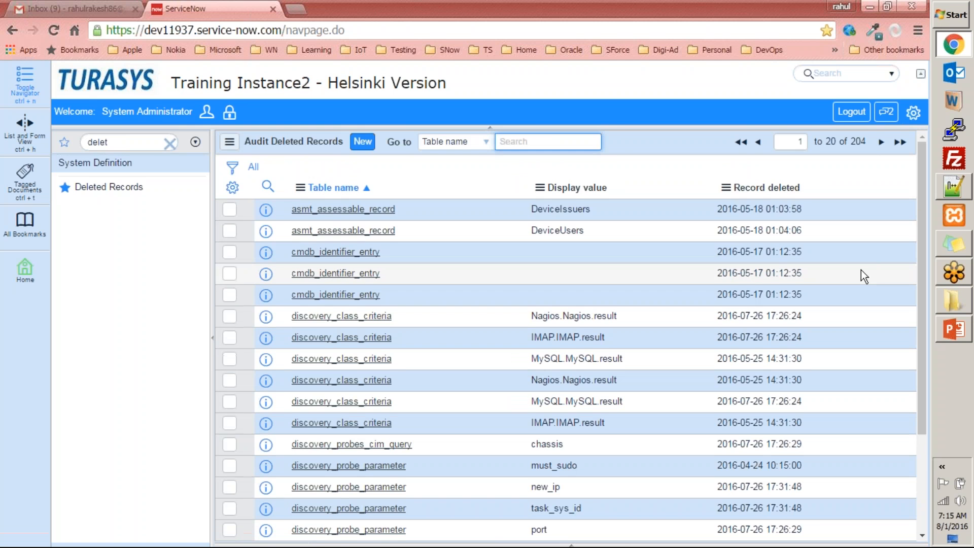
Re-sort the deleted records by deletion date, then by table name
{"action": "left_click", "coordinate": [770, 189]}
{"action": "scroll", "coordinate": [762, 254], "scroll_direction": "down", "scroll_amount": 3}
{"action": "scroll", "coordinate": [810, 258], "scroll_direction": "up", "scroll_amount": 3}
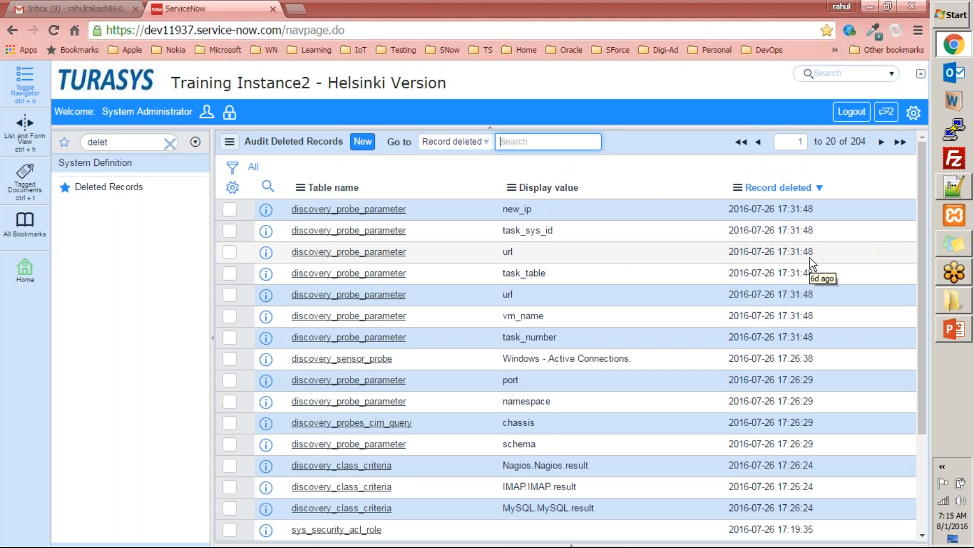
{"action": "scroll", "coordinate": [810, 258], "scroll_direction": "down", "scroll_amount": 3}
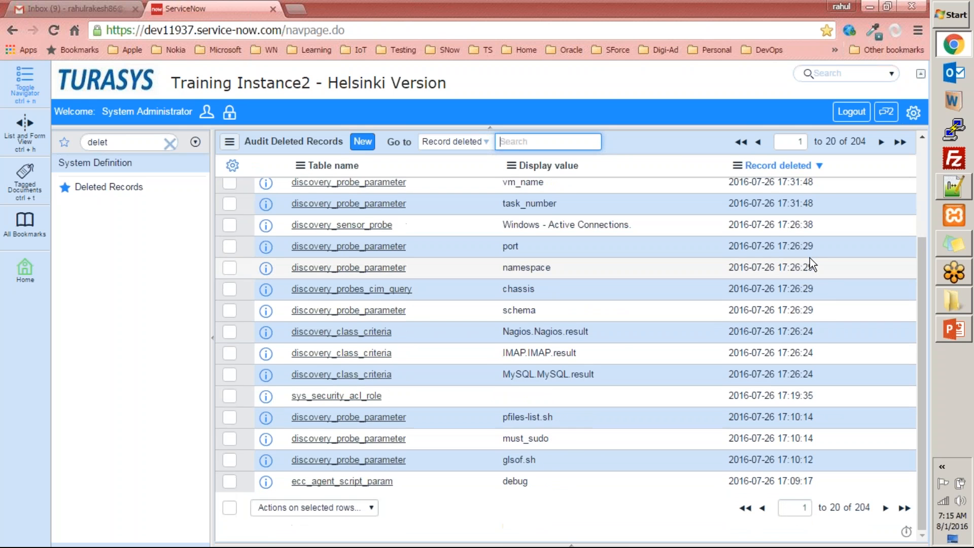
{"action": "scroll", "coordinate": [810, 258], "scroll_direction": "up", "scroll_amount": 3}
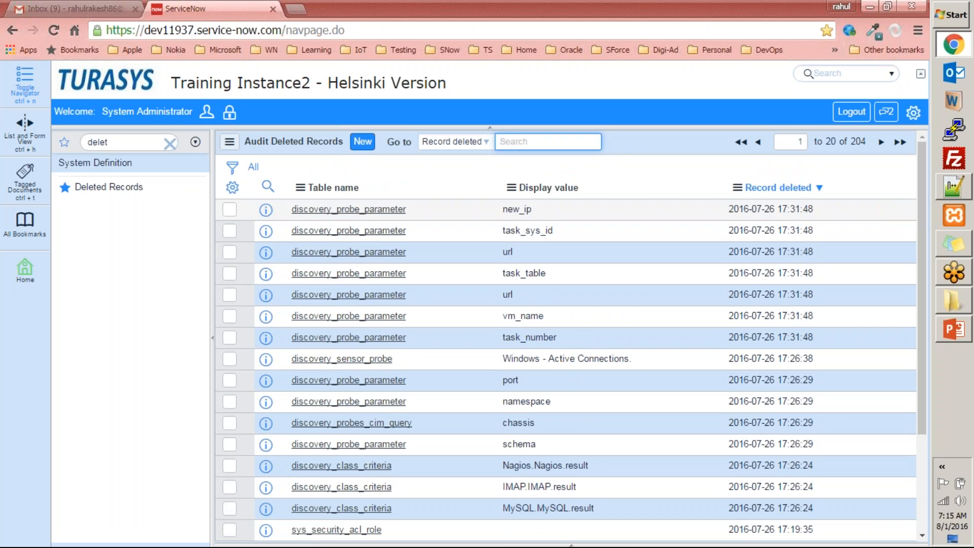
{"action": "left_click", "coordinate": [339, 189]}
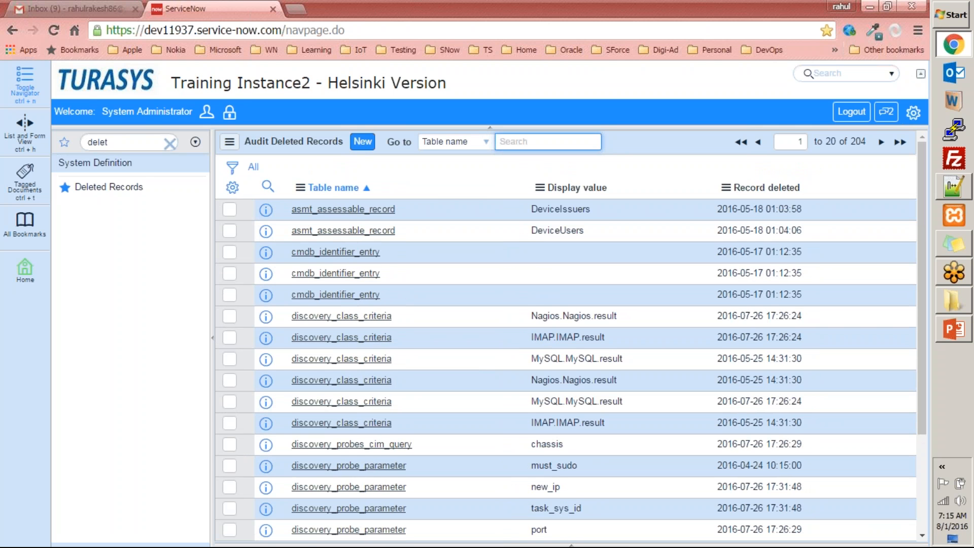
View the deleted DeviceIssuers record and the 2016-05-17 identifier entry's XML payload
{"action": "left_click", "coordinate": [335, 210]}
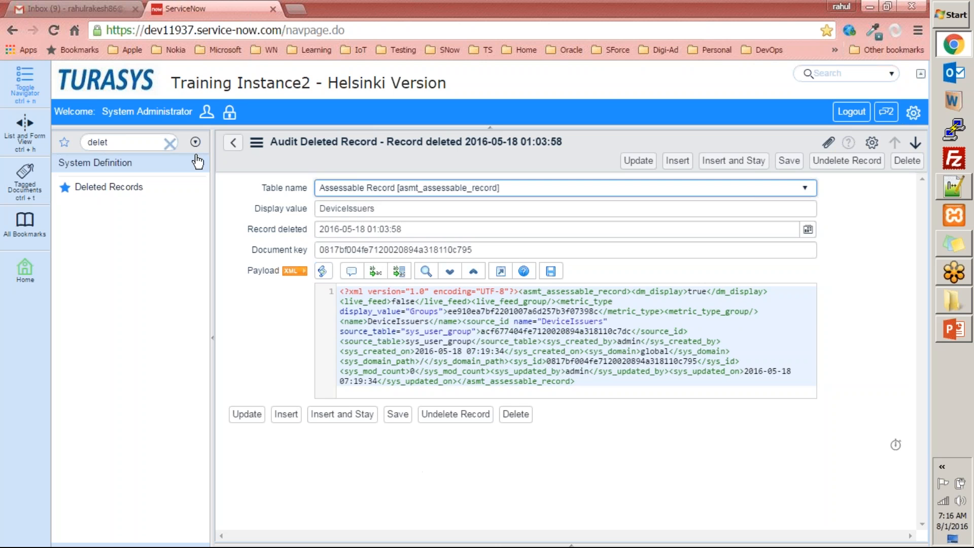
{"action": "left_click", "coordinate": [233, 143]}
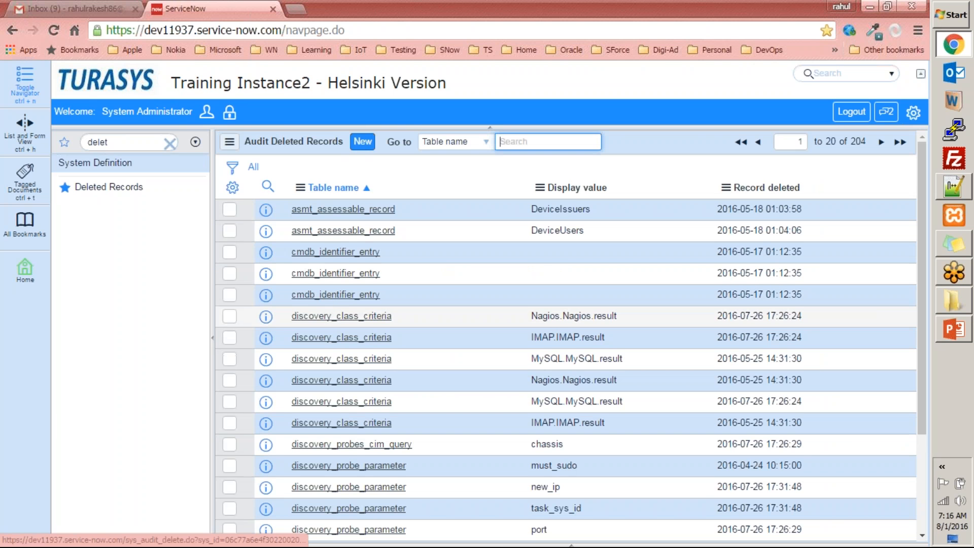
{"action": "left_click", "coordinate": [338, 274]}
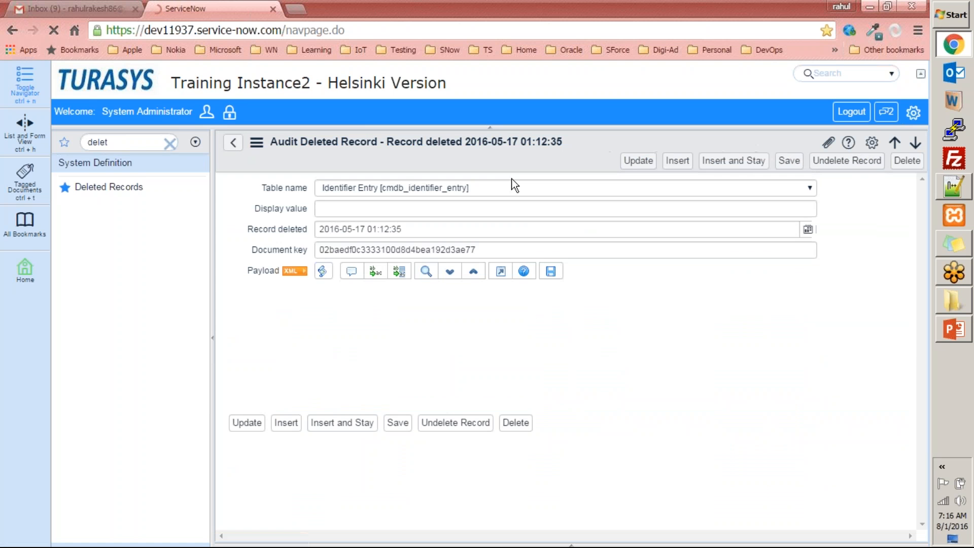
{"action": "left_click_drag", "start_coordinate": [340, 292], "coordinate": [780, 391]}
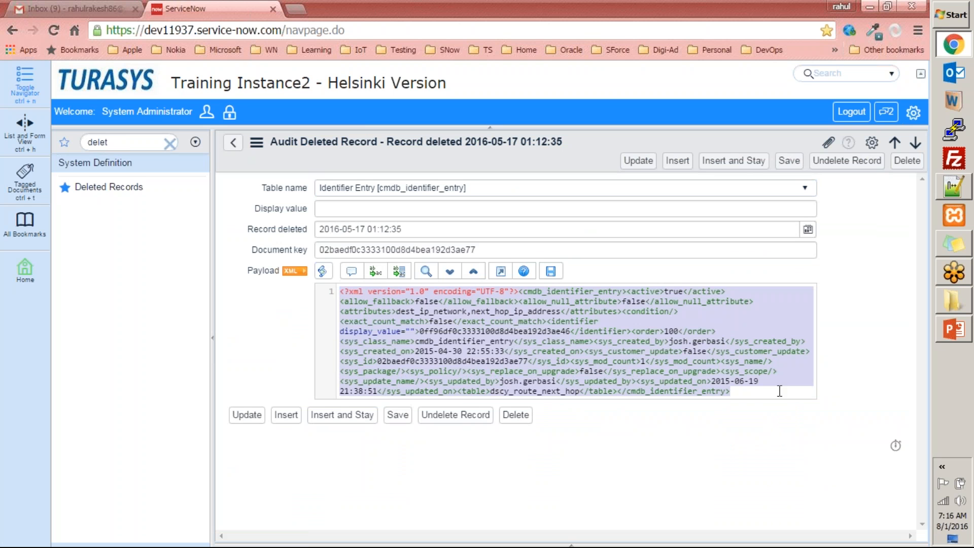
{"action": "left_click", "coordinate": [467, 418]}
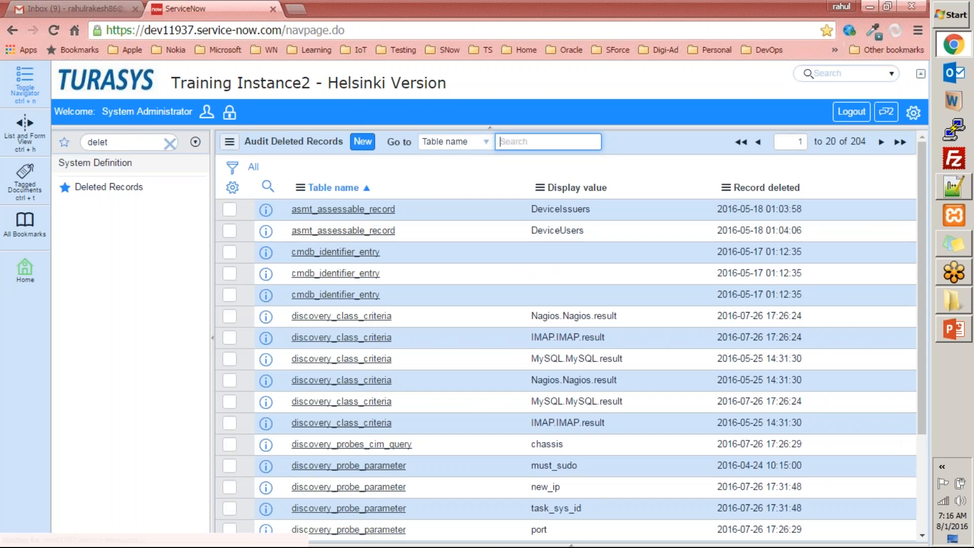
{"action": "double_click", "coordinate": [122, 141]}
Delete the first two records in the Marketing Event Attendees list
{"action": "type", "text": "deletmar"}
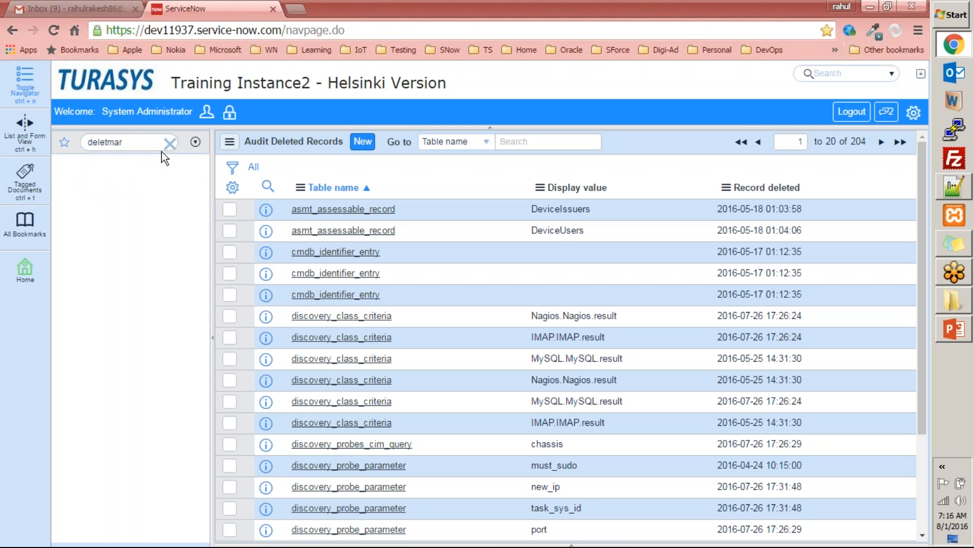
{"action": "left_click", "coordinate": [170, 145]}
{"action": "type", "text": "marke"}
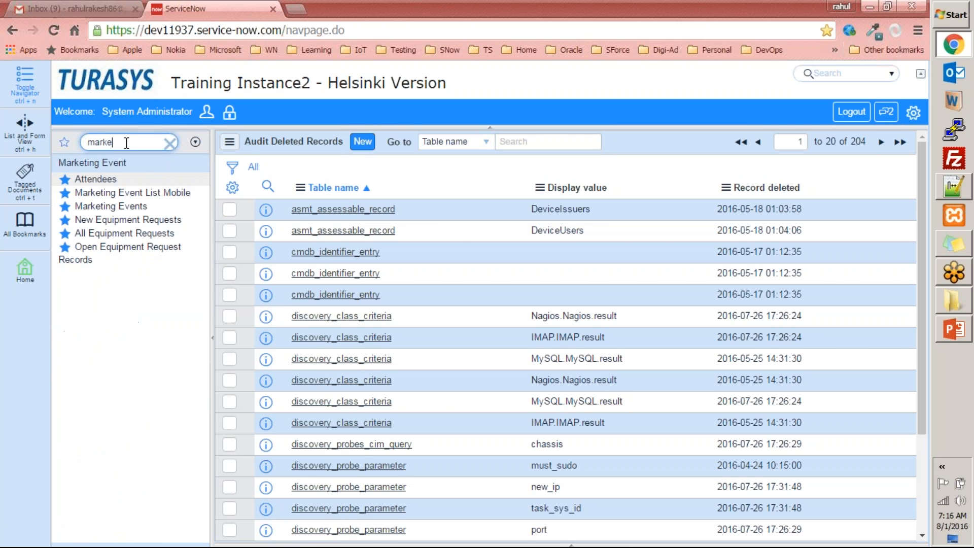
{"action": "left_click", "coordinate": [96, 179]}
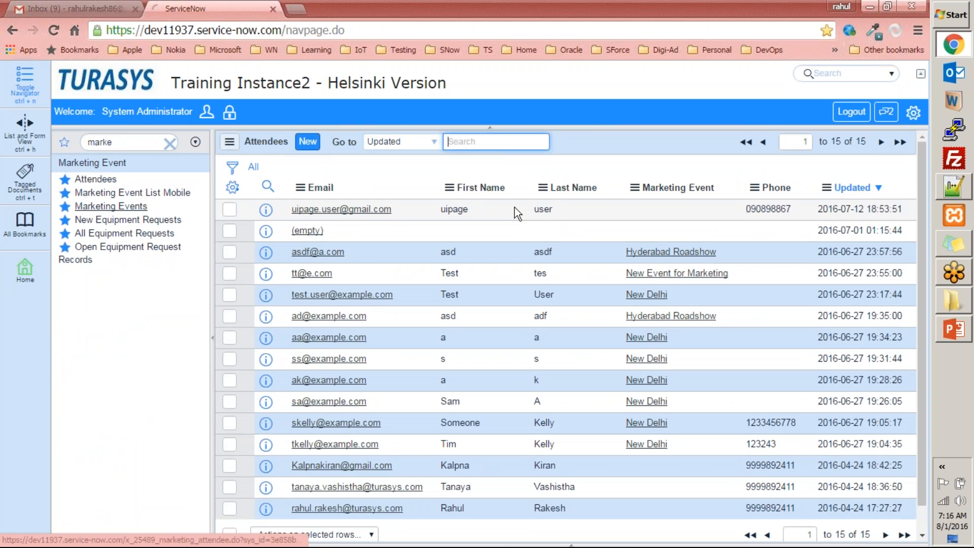
{"action": "left_click", "coordinate": [229, 211]}
{"action": "left_click", "coordinate": [232, 234]}
{"action": "scroll", "coordinate": [304, 264], "scroll_direction": "down", "scroll_amount": 1}
{"action": "left_click", "coordinate": [325, 508]}
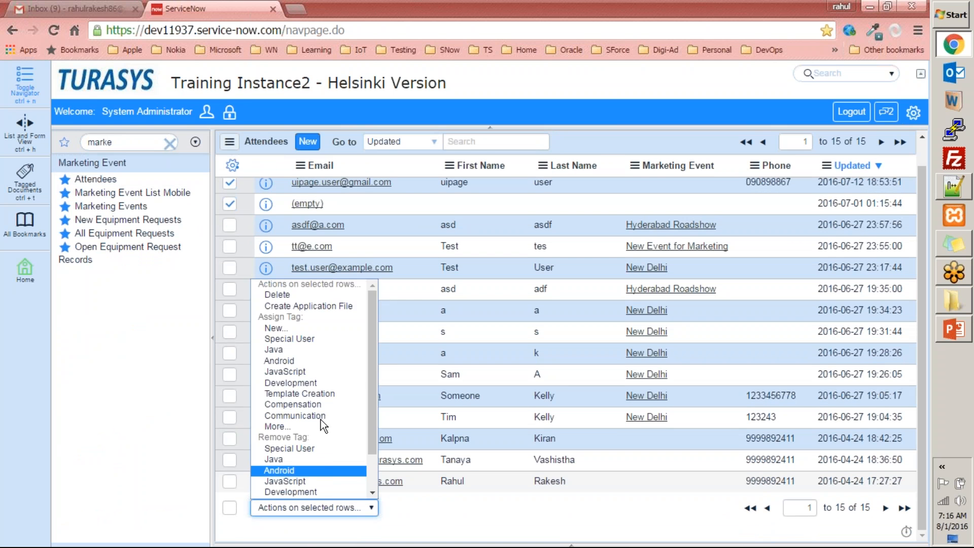
{"action": "left_click", "coordinate": [290, 294]}
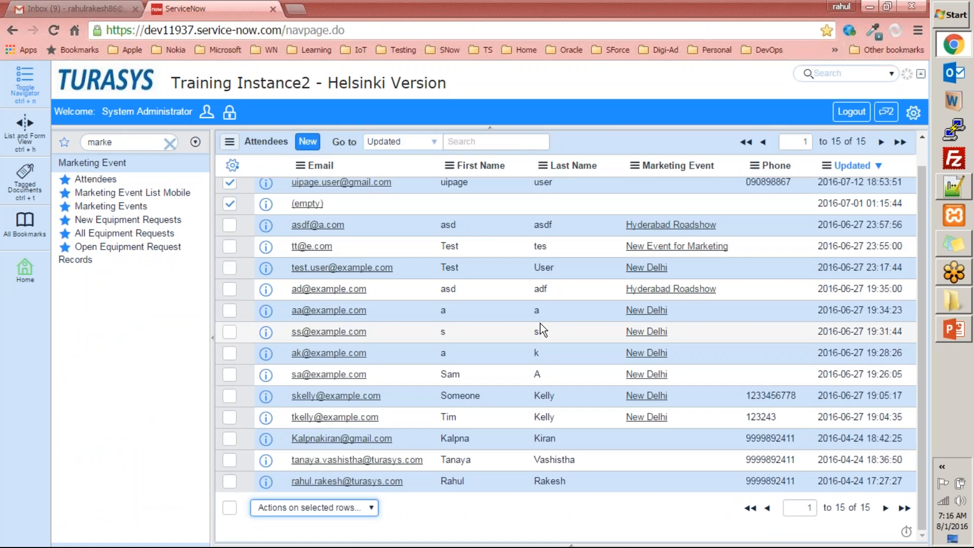
{"action": "left_click", "coordinate": [636, 249]}
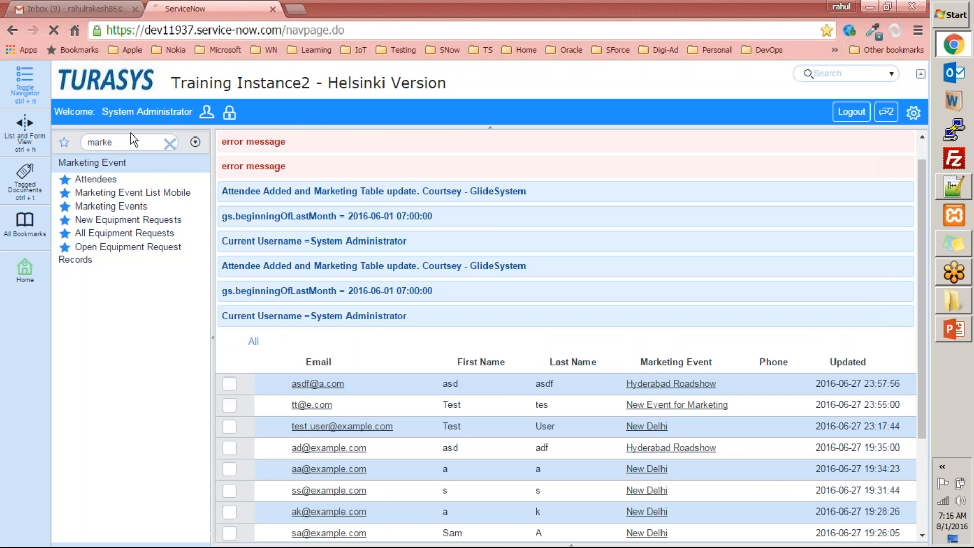
Show Deleted Records sorted by Record deleted, newest first
{"action": "double_click", "coordinate": [131, 142]}
{"action": "type", "text": "d"}
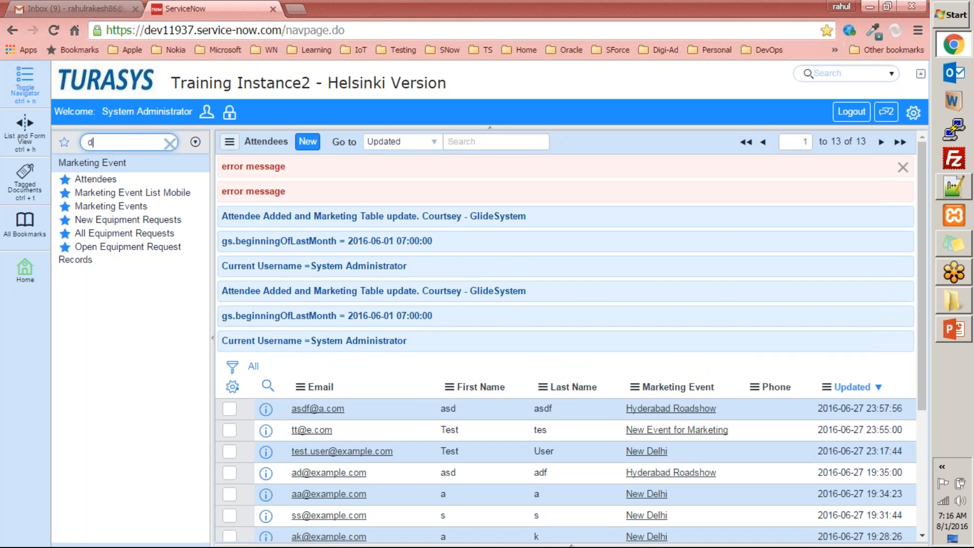
{"action": "type", "text": "elete"}
{"action": "left_click", "coordinate": [109, 187]}
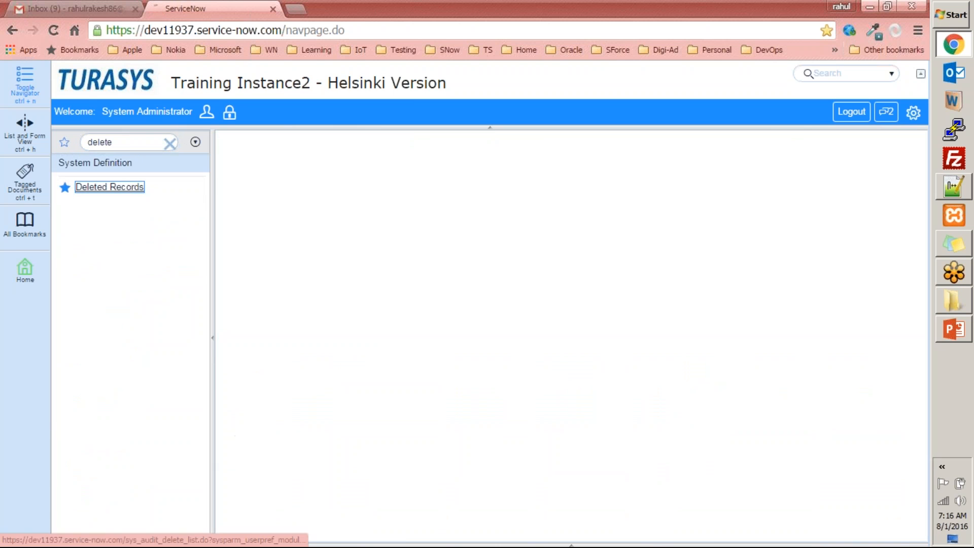
{"action": "left_click", "coordinate": [772, 188]}
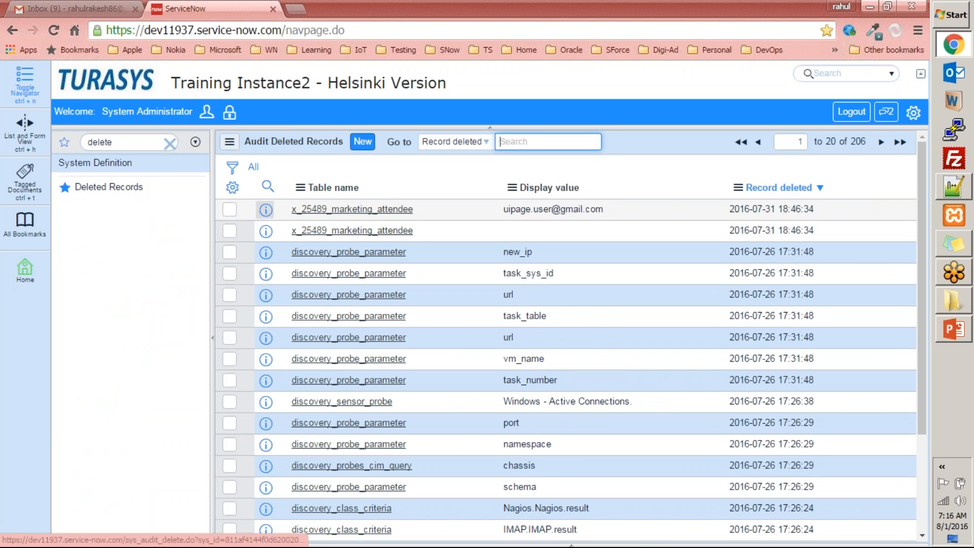
Undelete both x_25489_marketing_attendee entries from Deleted Records
{"action": "left_click", "coordinate": [235, 212]}
{"action": "left_click", "coordinate": [231, 231]}
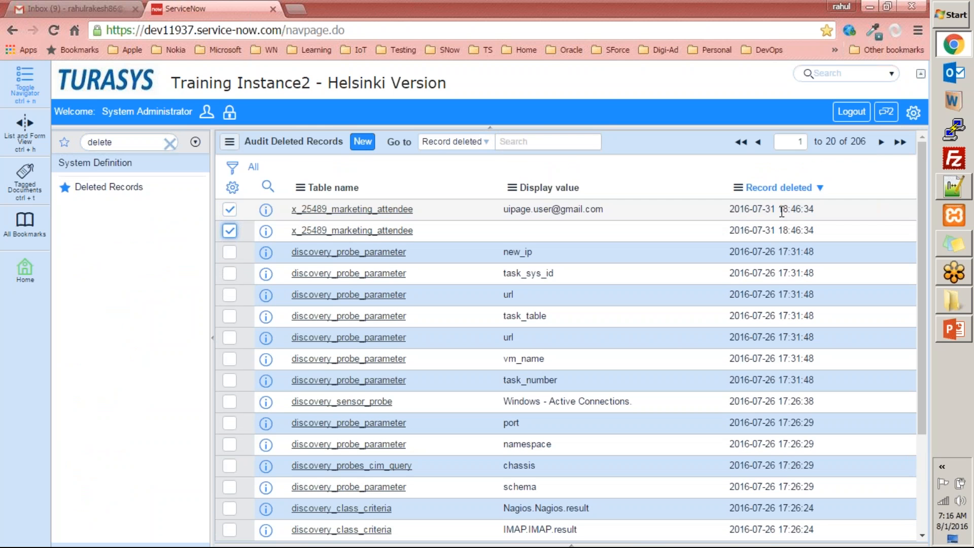
{"action": "scroll", "coordinate": [764, 212], "scroll_direction": "down", "scroll_amount": 3}
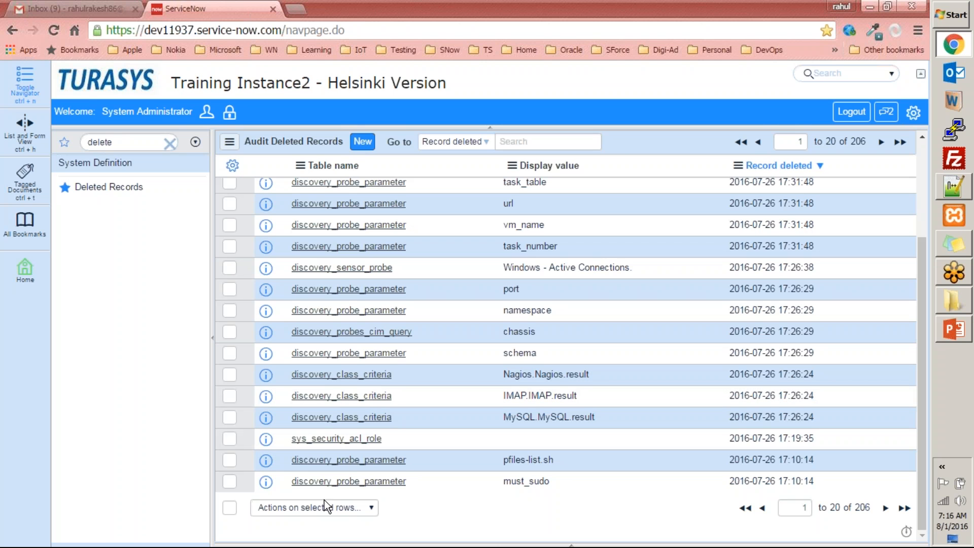
{"action": "left_click", "coordinate": [323, 508]}
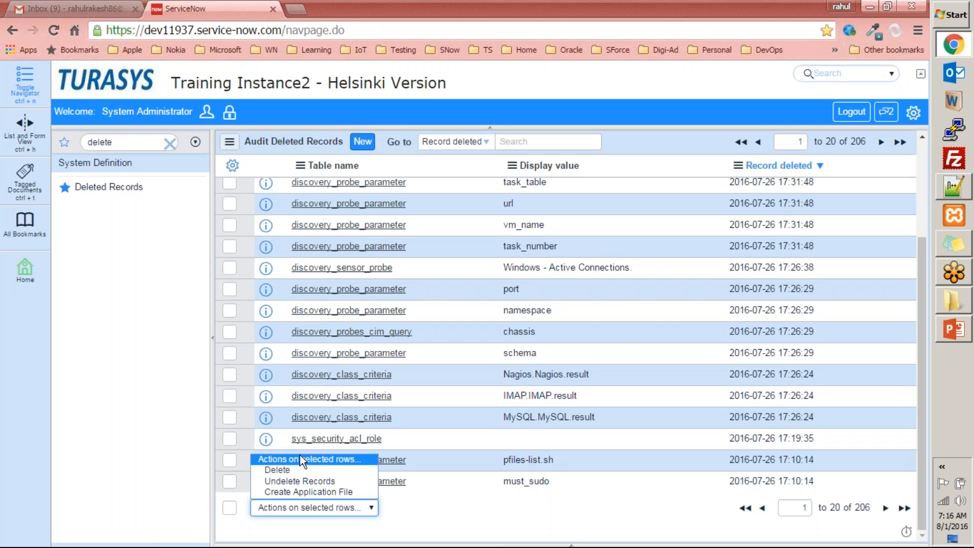
{"action": "left_click", "coordinate": [288, 482]}
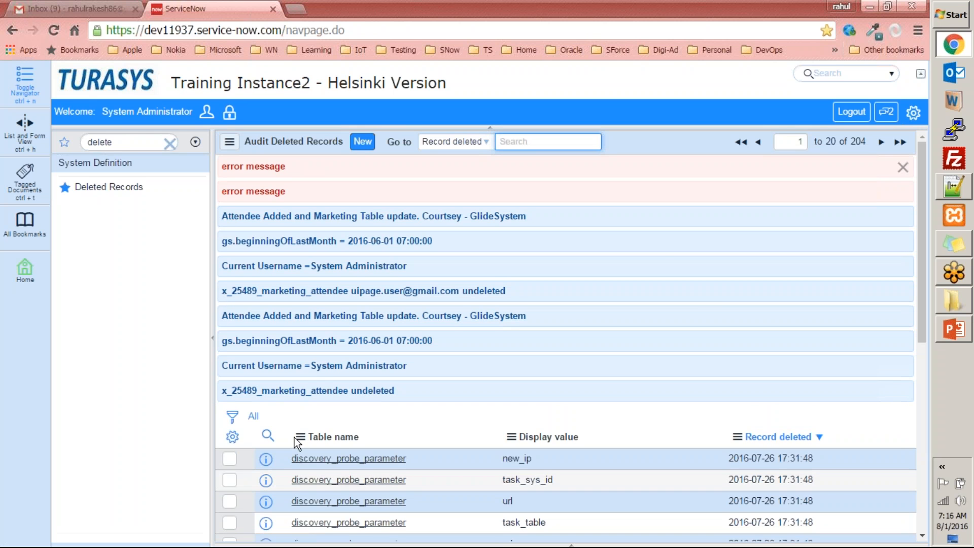
Check the Attendees list for the restored records
{"action": "left_click", "coordinate": [147, 142]}
{"action": "type", "text": "attend"}
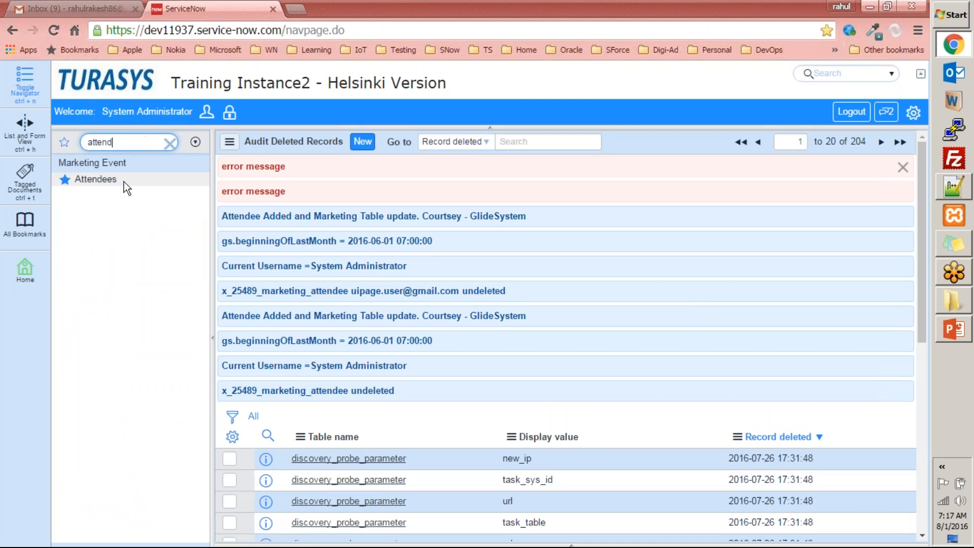
{"action": "left_click", "coordinate": [96, 180]}
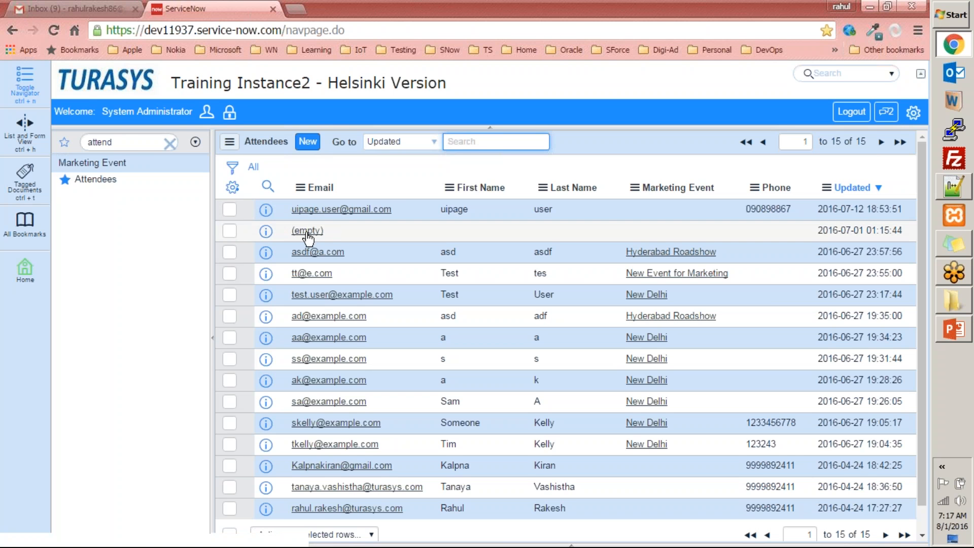
Delete the first attendee record again, leaving 14 attendees
{"action": "left_click", "coordinate": [136, 145]}
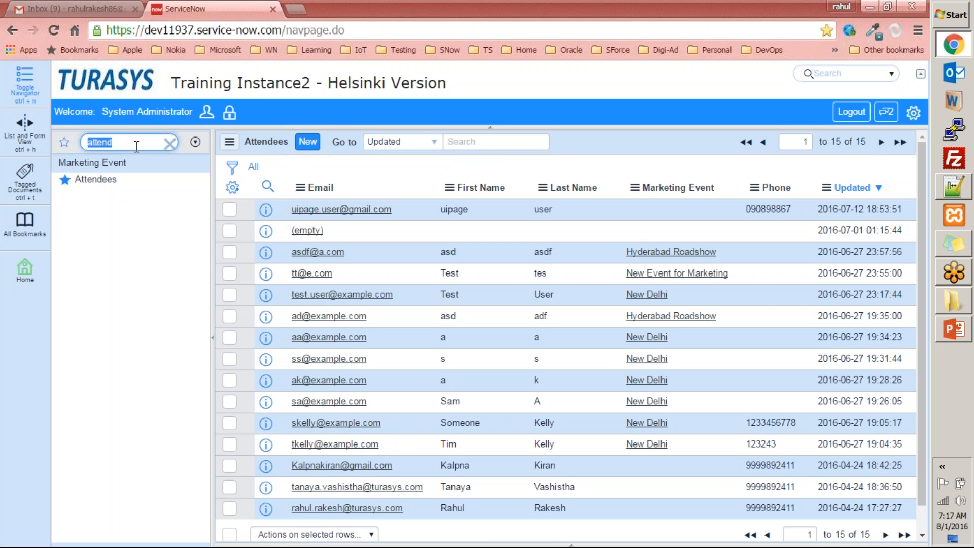
{"action": "type", "text": "un"}
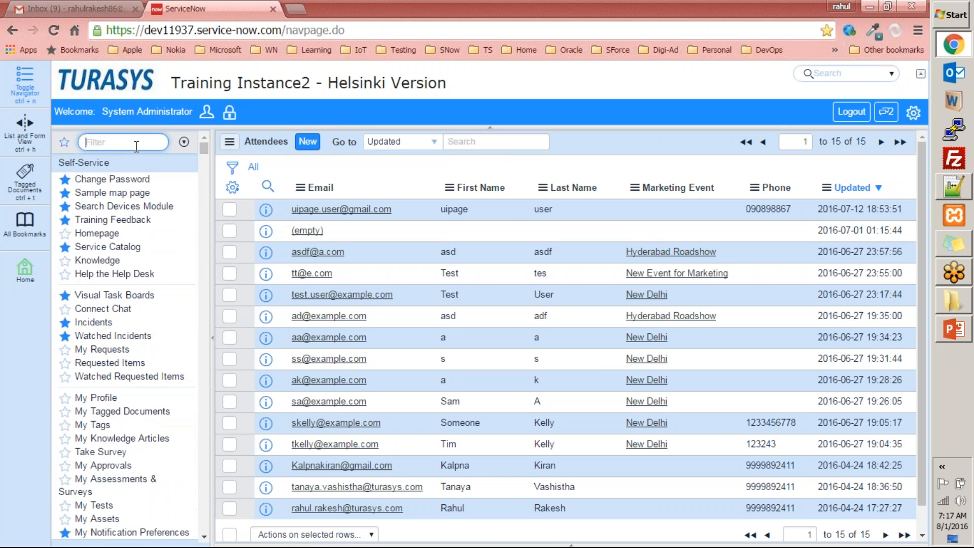
{"action": "key", "text": "BackSpace"}
{"action": "left_click", "coordinate": [230, 210]}
{"action": "scroll", "coordinate": [339, 211], "scroll_direction": "down", "scroll_amount": 1}
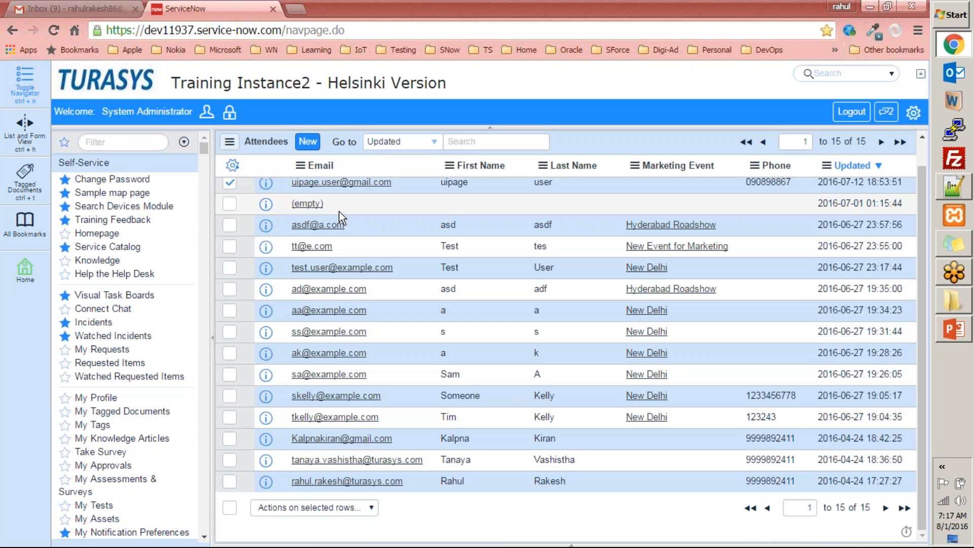
{"action": "left_click", "coordinate": [315, 508]}
{"action": "left_click", "coordinate": [289, 302]}
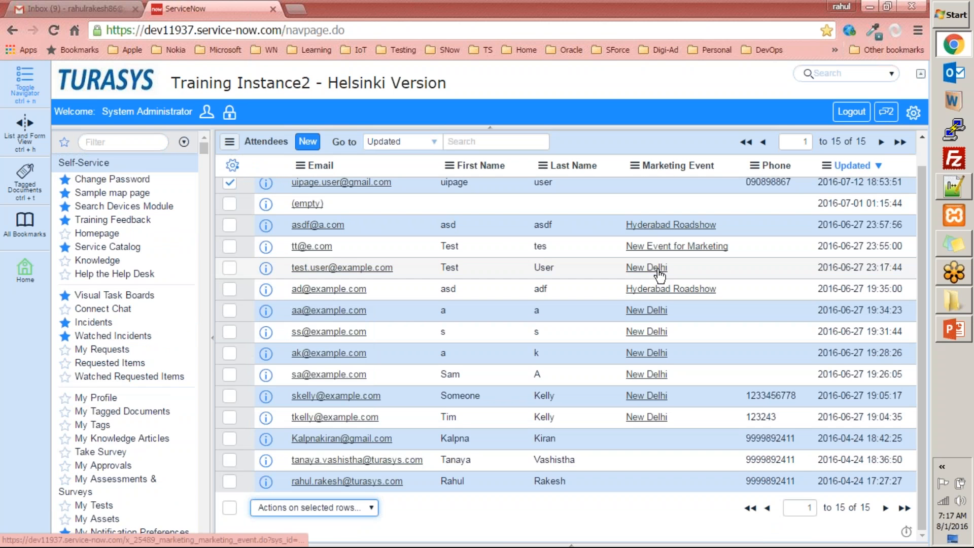
{"action": "left_click", "coordinate": [627, 236]}
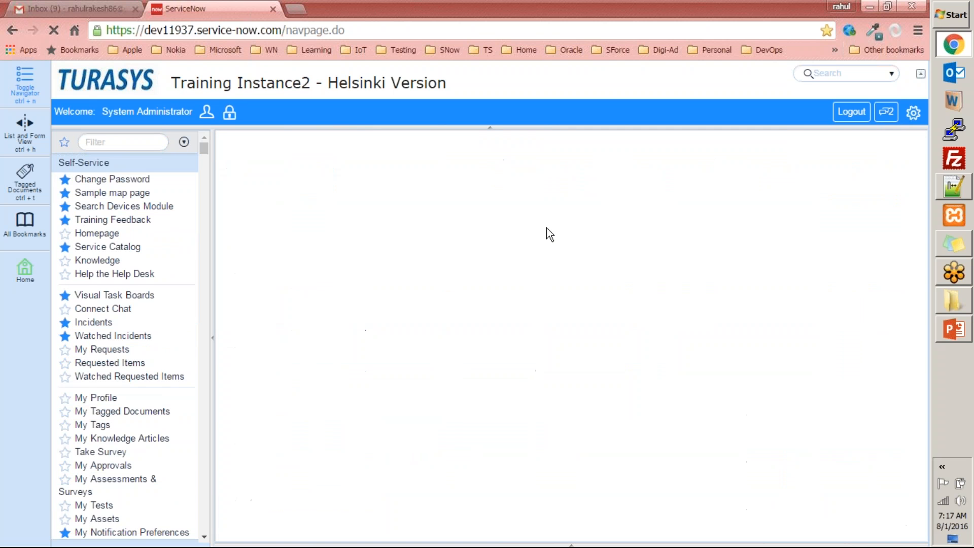
Reopen Deleted Records, now topped by the x_25489_marketing_attendee entry
{"action": "left_click", "coordinate": [122, 142]}
{"action": "type", "text": "delete"}
{"action": "left_click", "coordinate": [101, 187]}
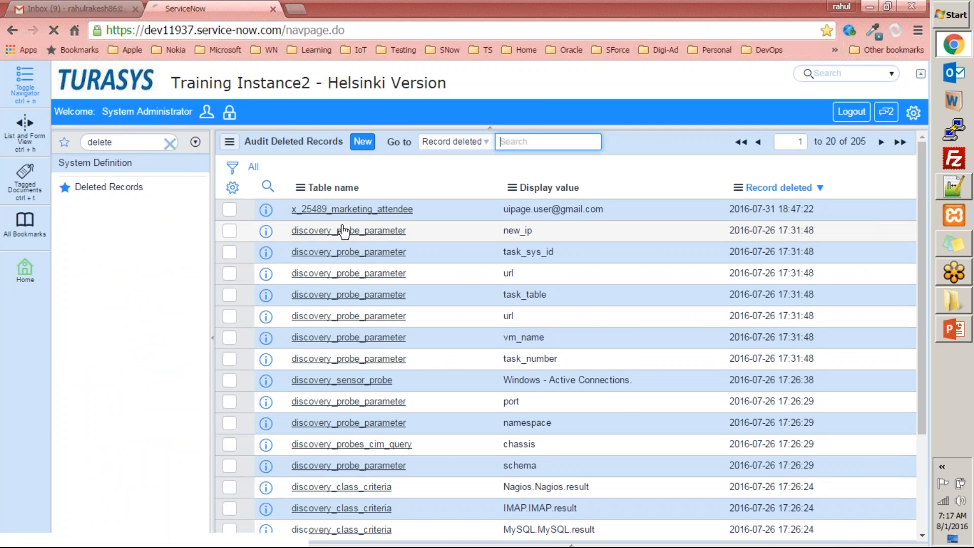
Delete the x_25489_marketing_attendee entry itself, leaving 204 deleted records
{"action": "left_click_drag", "start_coordinate": [513, 209], "coordinate": [636, 212]}
{"action": "left_click", "coordinate": [320, 212]}
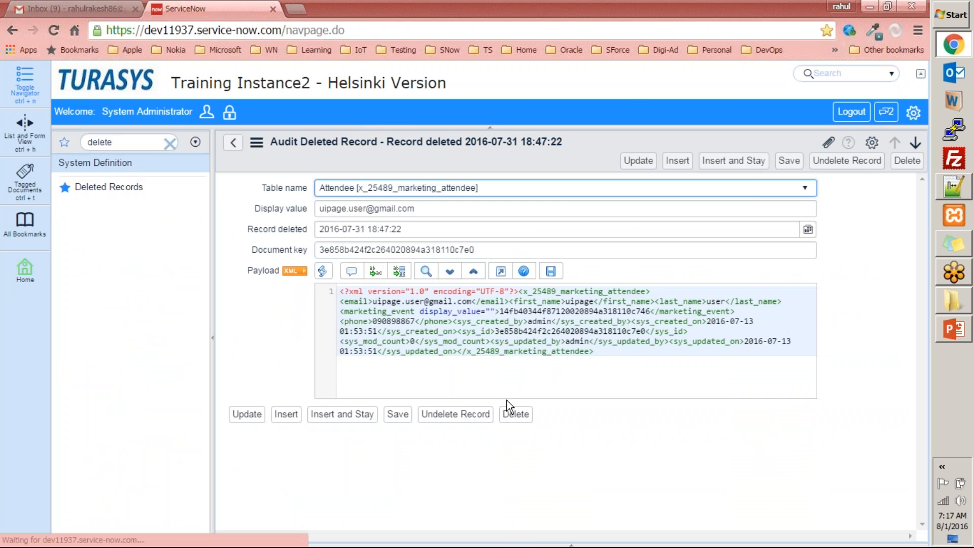
{"action": "left_click", "coordinate": [517, 417]}
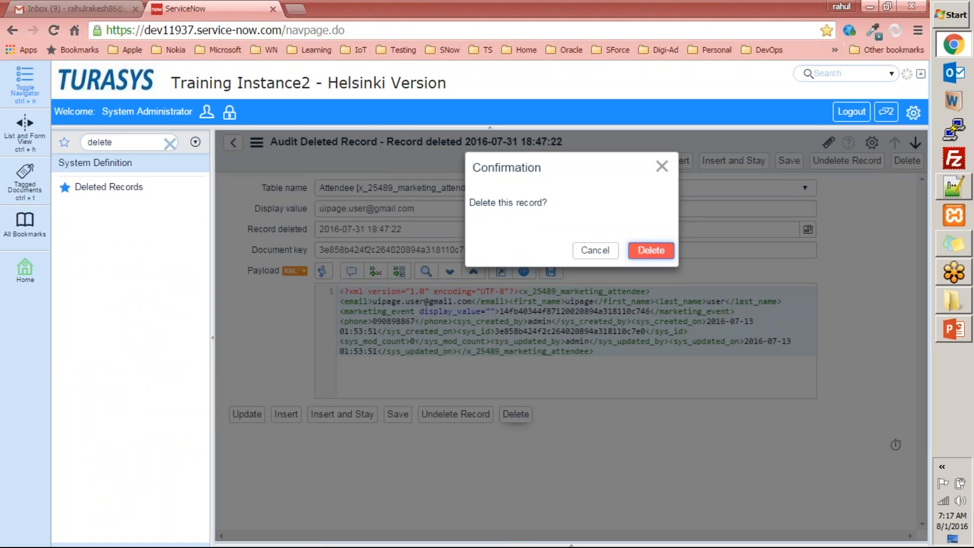
{"action": "left_click", "coordinate": [649, 251]}
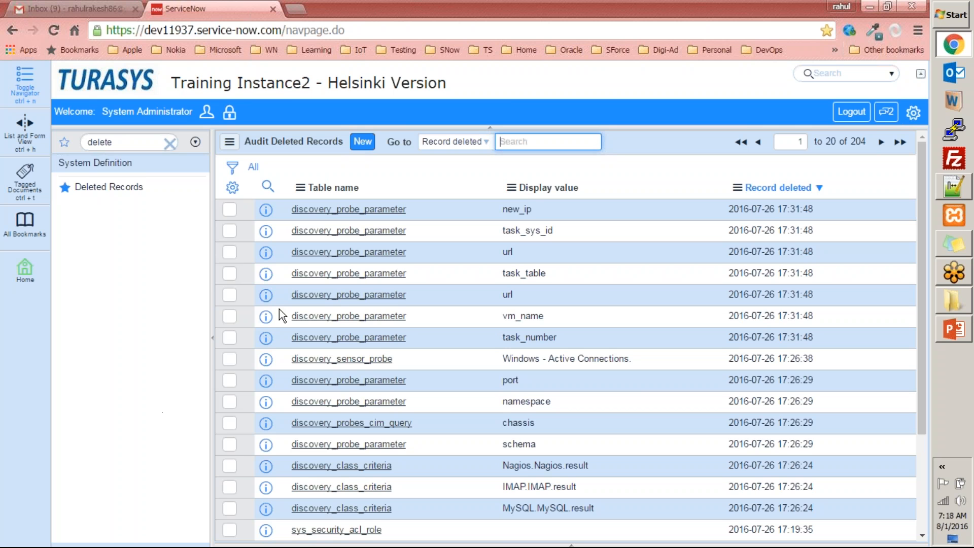
Open the deleted new_ip probe parameter record and select its XML payload
{"action": "left_click", "coordinate": [355, 209]}
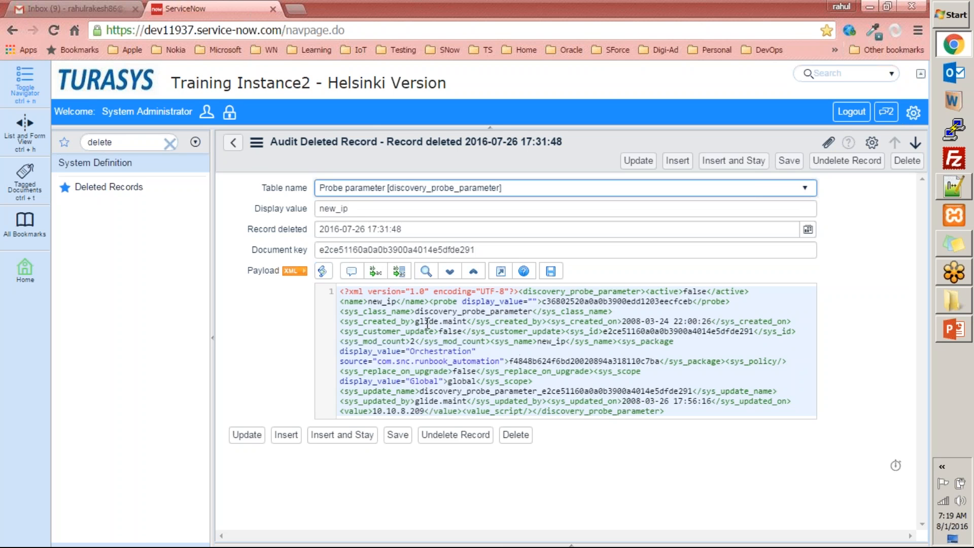
{"action": "left_click_drag", "start_coordinate": [340, 291], "coordinate": [683, 411]}
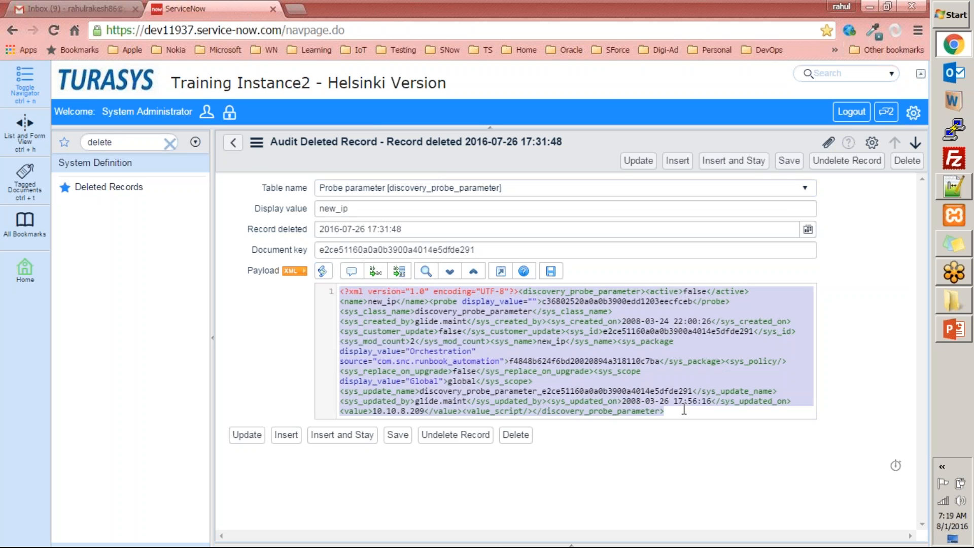
{"action": "left_click", "coordinate": [524, 362]}
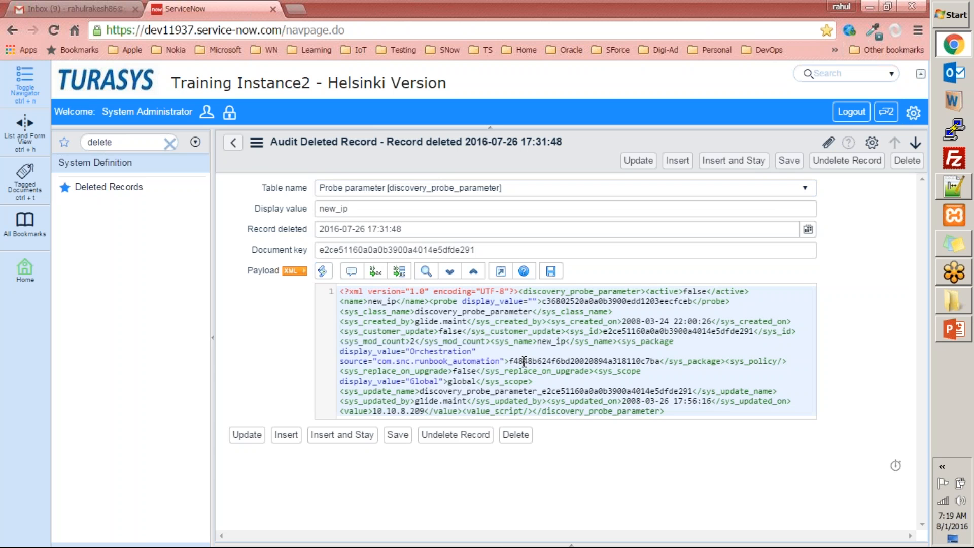
{"action": "left_click_drag", "start_coordinate": [694, 411], "coordinate": [308, 285]}
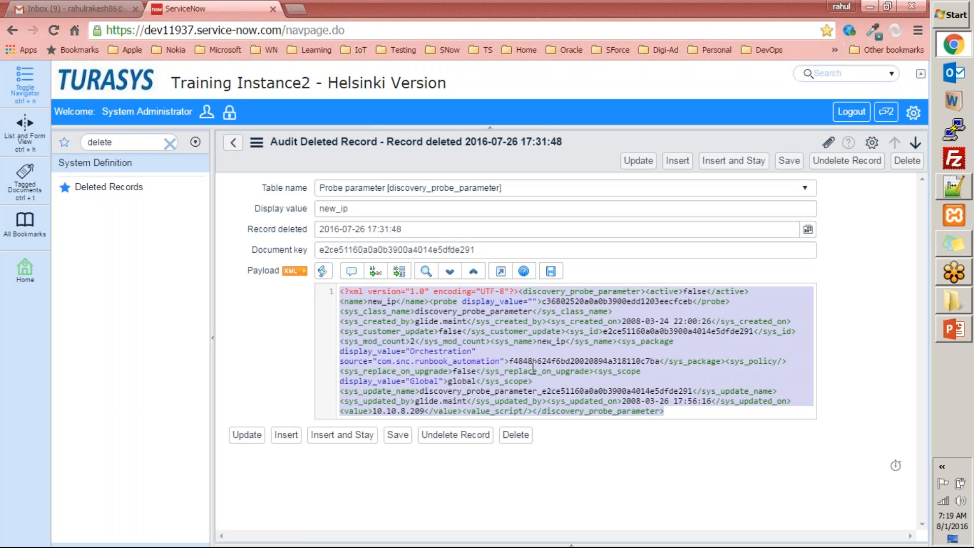
Return to the System Administration homepage with the module filter cleared, then switch to PowerPoint
{"action": "left_click", "coordinate": [96, 89]}
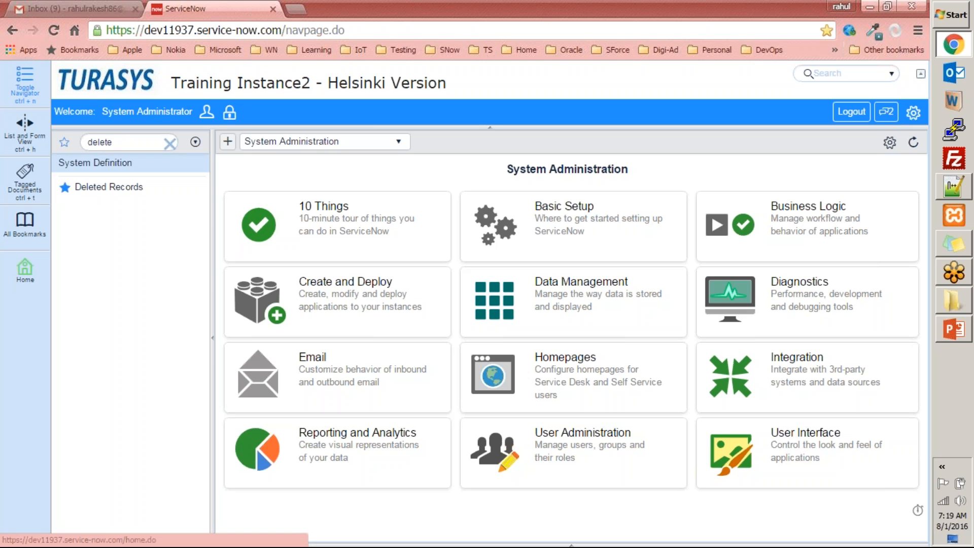
{"action": "left_click", "coordinate": [168, 142]}
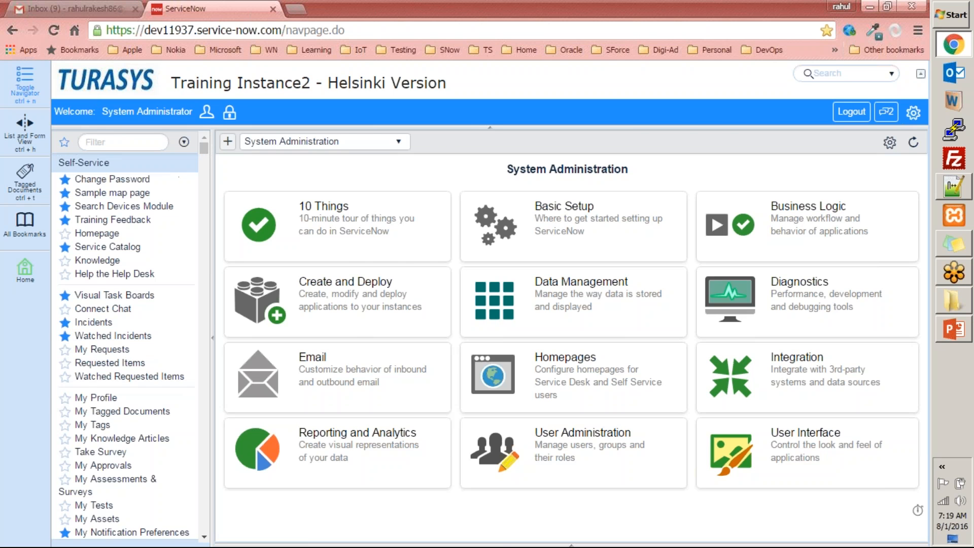
{"action": "left_click", "coordinate": [958, 331]}
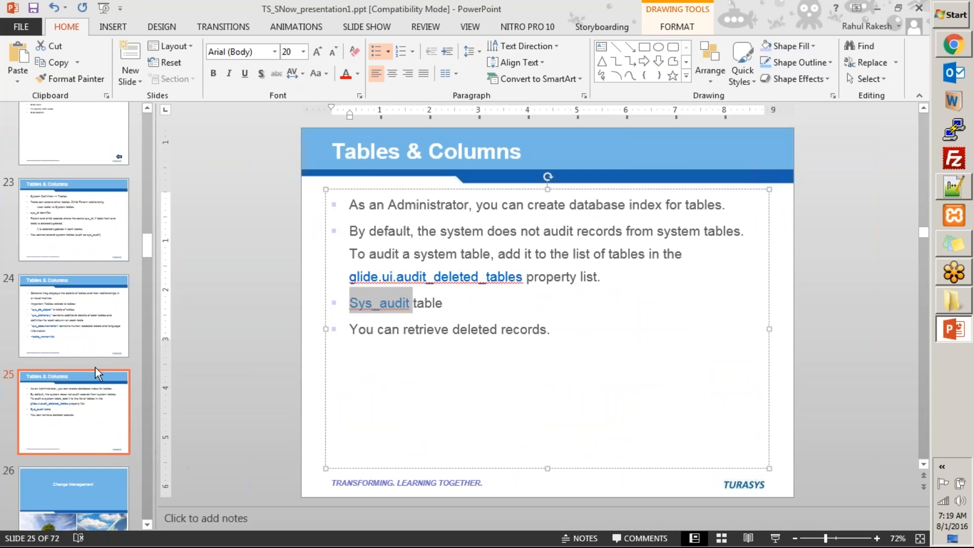
Page back from slide 24 through Tables & Columns and Creating Roles to slide 21, Impersonating a user
{"action": "left_click", "coordinate": [109, 296]}
{"action": "left_click", "coordinate": [77, 229]}
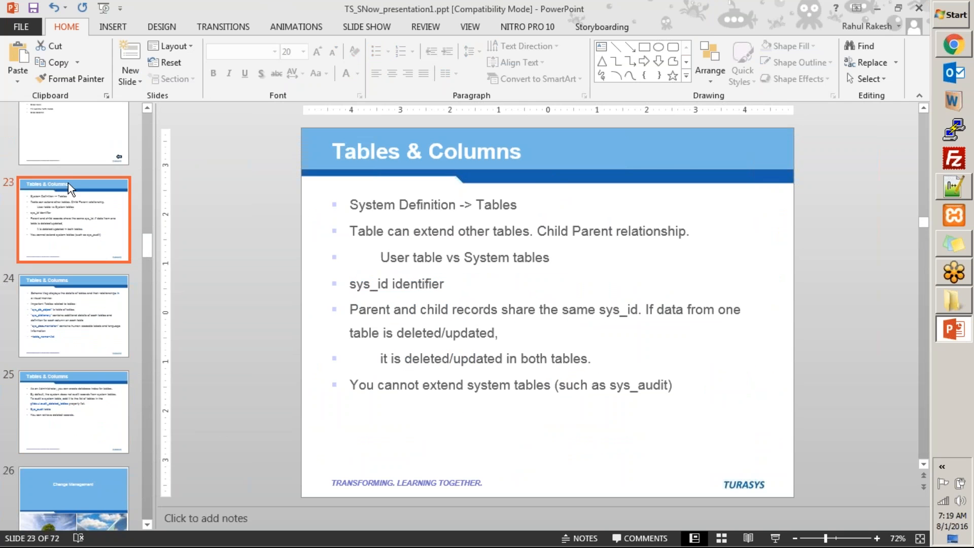
{"action": "left_click", "coordinate": [78, 138]}
{"action": "left_click", "coordinate": [78, 236]}
{"action": "scroll", "coordinate": [99, 310], "scroll_direction": "up", "scroll_amount": 2}
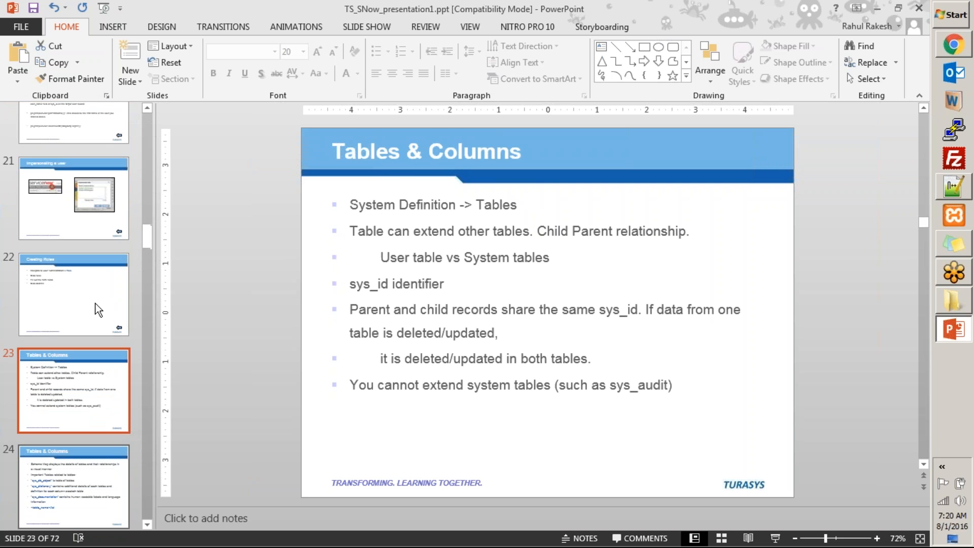
{"action": "left_click", "coordinate": [66, 218]}
Continue back to slide 18, Adding a new Department, then minimize PowerPoint for ServiceNow's navigator
{"action": "scroll", "coordinate": [67, 219], "scroll_direction": "up", "scroll_amount": 2}
{"action": "left_click", "coordinate": [67, 220]}
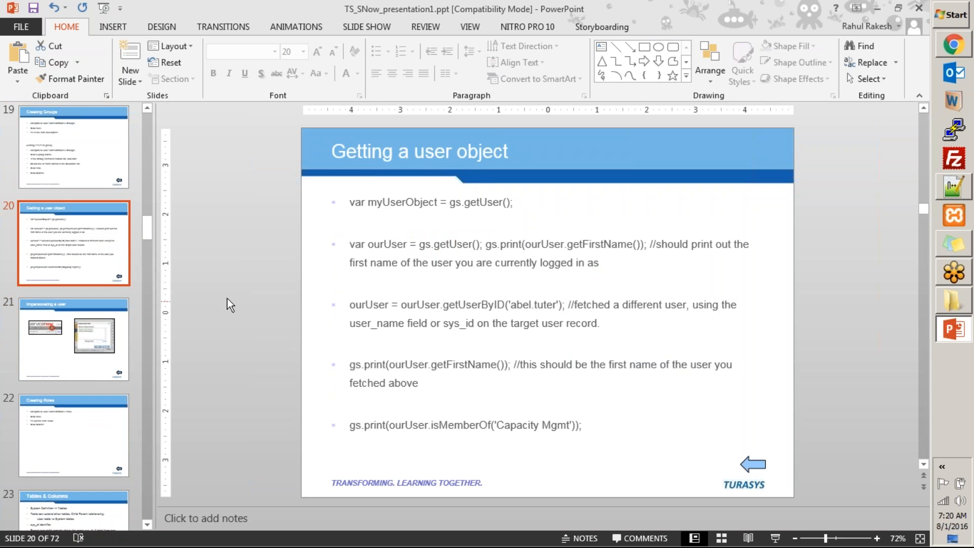
{"action": "scroll", "coordinate": [208, 290], "scroll_direction": "up", "scroll_amount": 2}
{"action": "left_click", "coordinate": [69, 345]}
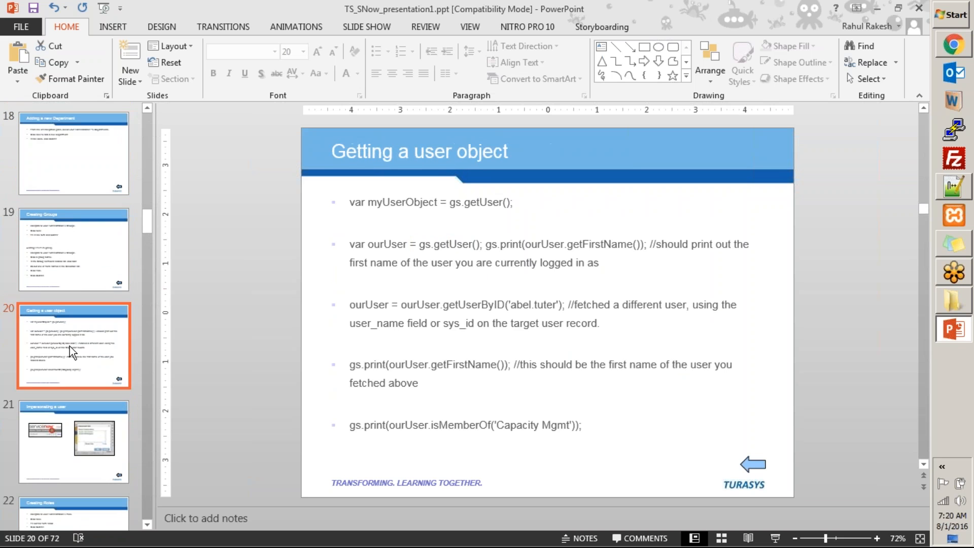
{"action": "left_click", "coordinate": [99, 253]}
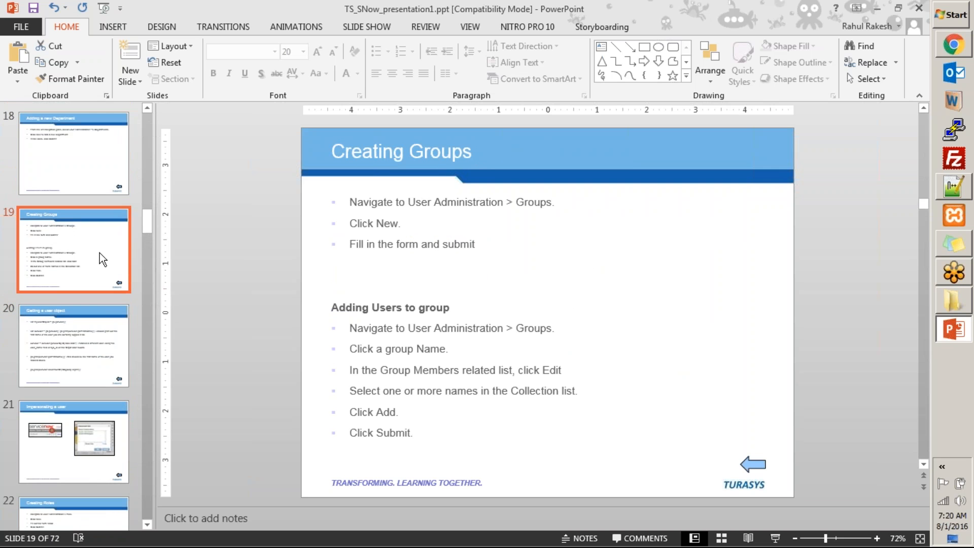
{"action": "scroll", "coordinate": [99, 253], "scroll_direction": "up", "scroll_amount": 1}
{"action": "left_click", "coordinate": [100, 253]}
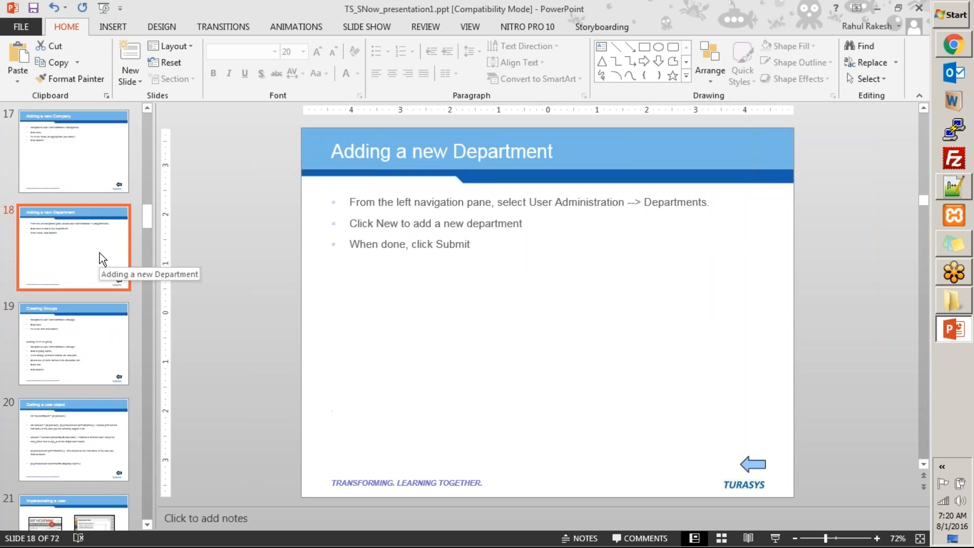
{"action": "left_click", "coordinate": [878, 9]}
{"action": "left_click", "coordinate": [99, 146]}
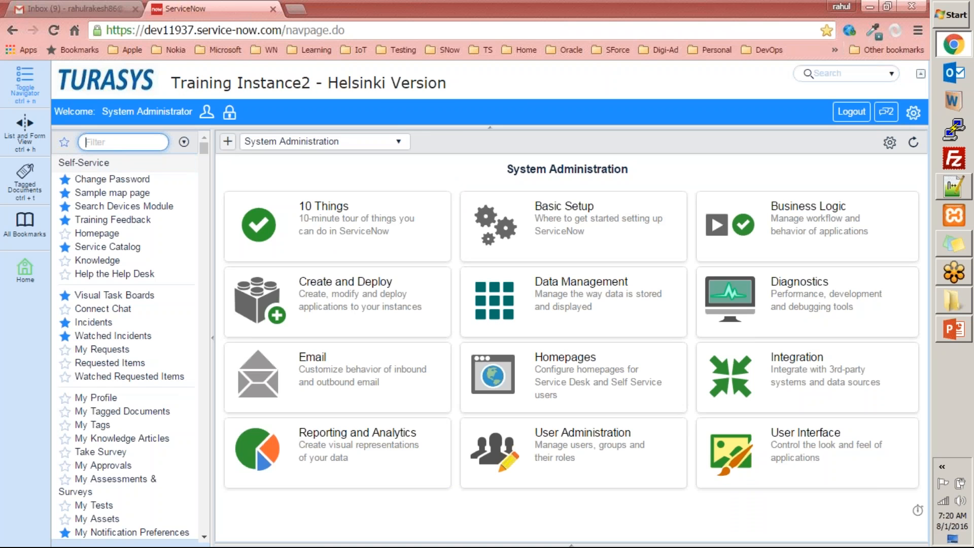
Browse the Users and Groups lists, then filter the navigator for 'tables'
{"action": "type", "text": "users"}
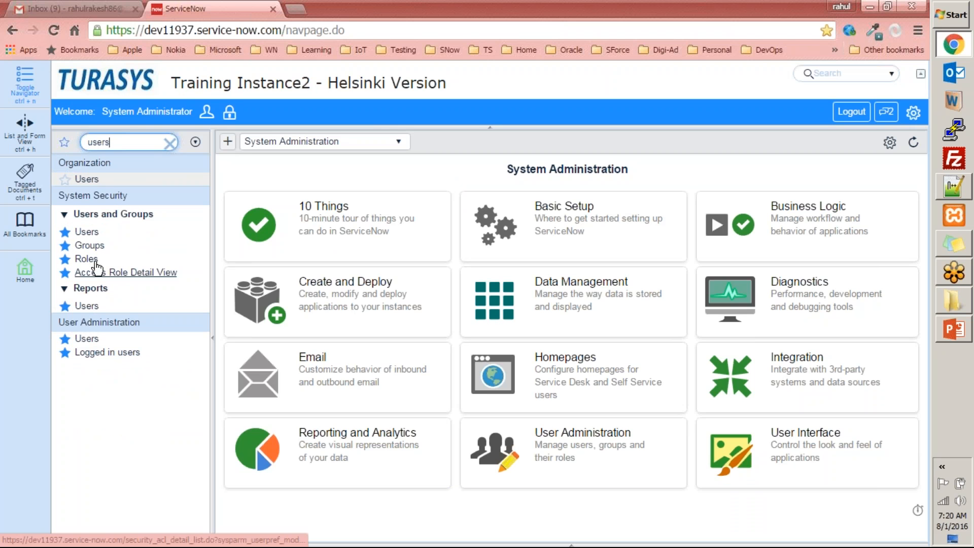
{"action": "left_click", "coordinate": [90, 232]}
{"action": "left_click", "coordinate": [90, 246]}
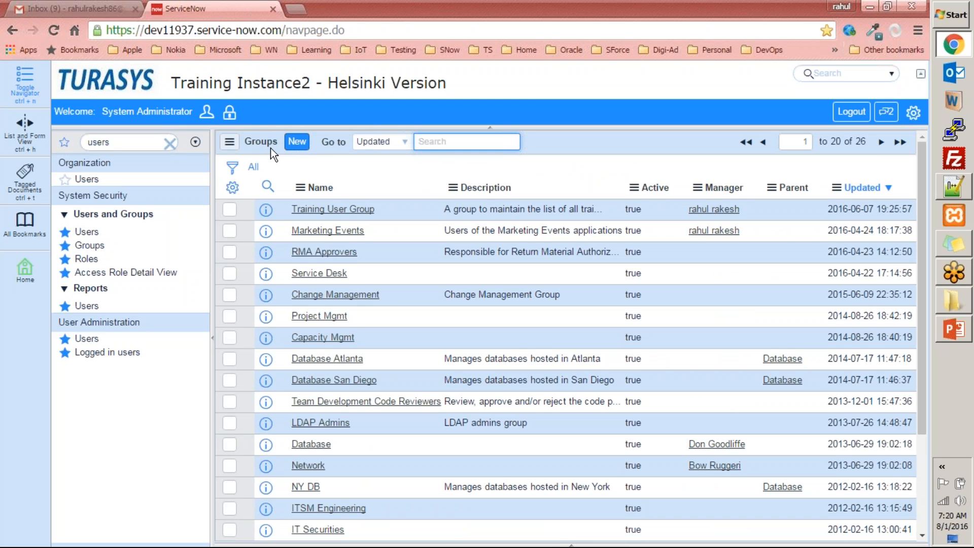
{"action": "left_click", "coordinate": [150, 144]}
{"action": "type", "text": "tables"}
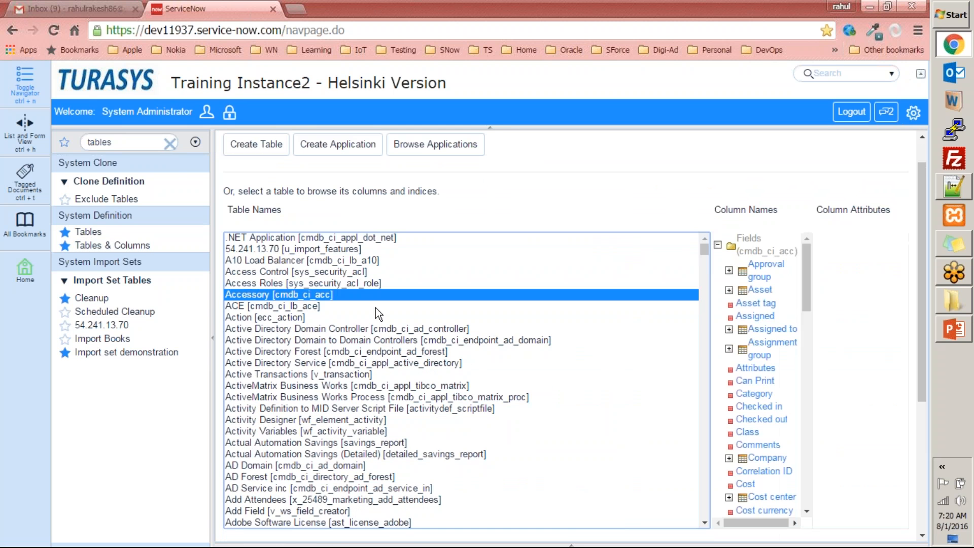
Show the fields of the Group [sys_user_group] table in Tables & Columns
{"action": "type", "text": "group"}
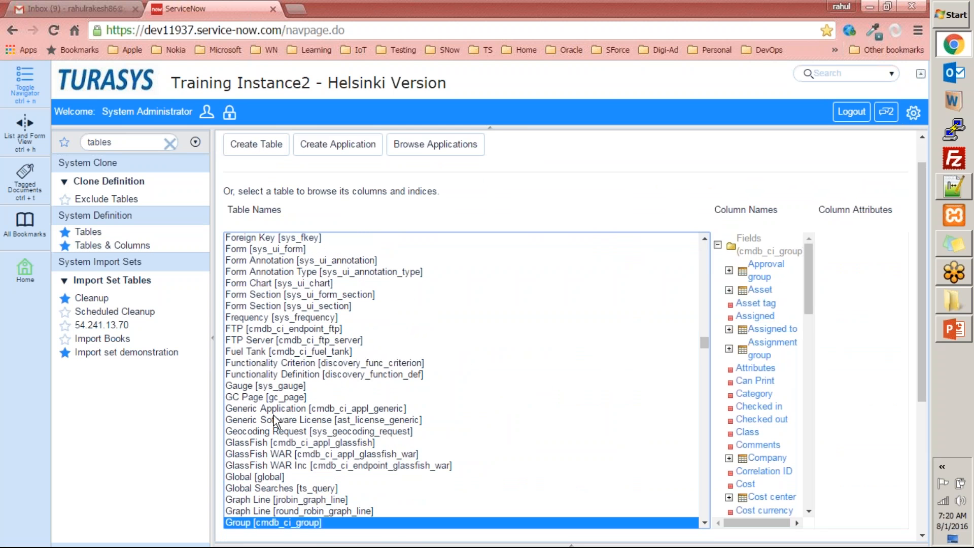
{"action": "left_click", "coordinate": [705, 522]}
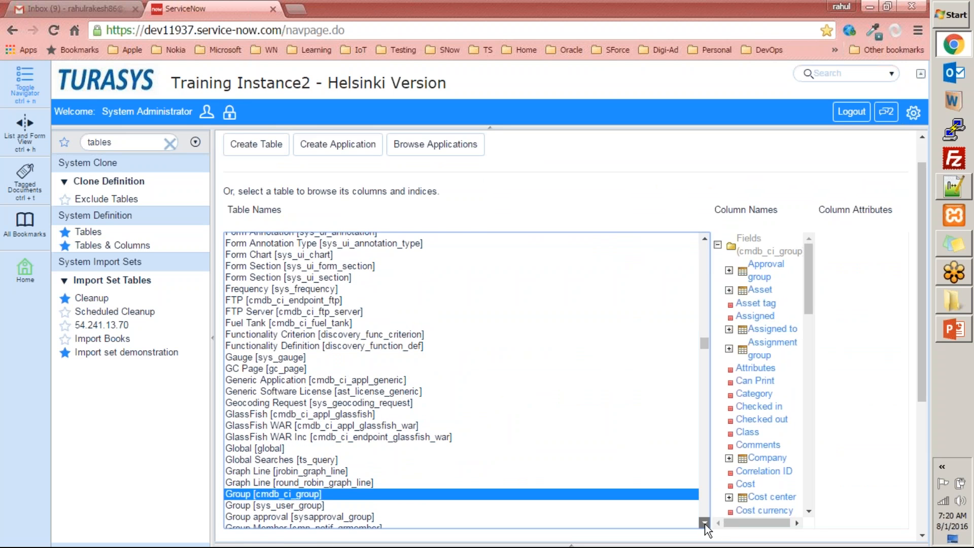
{"action": "left_click", "coordinate": [705, 523]}
{"action": "left_click", "coordinate": [275, 477]}
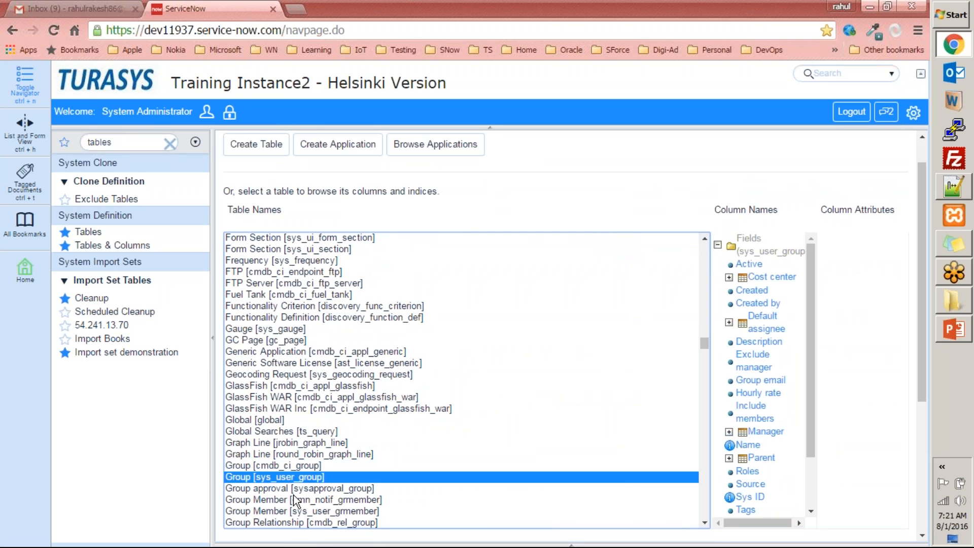
{"action": "key", "text": "alt+Tab"}
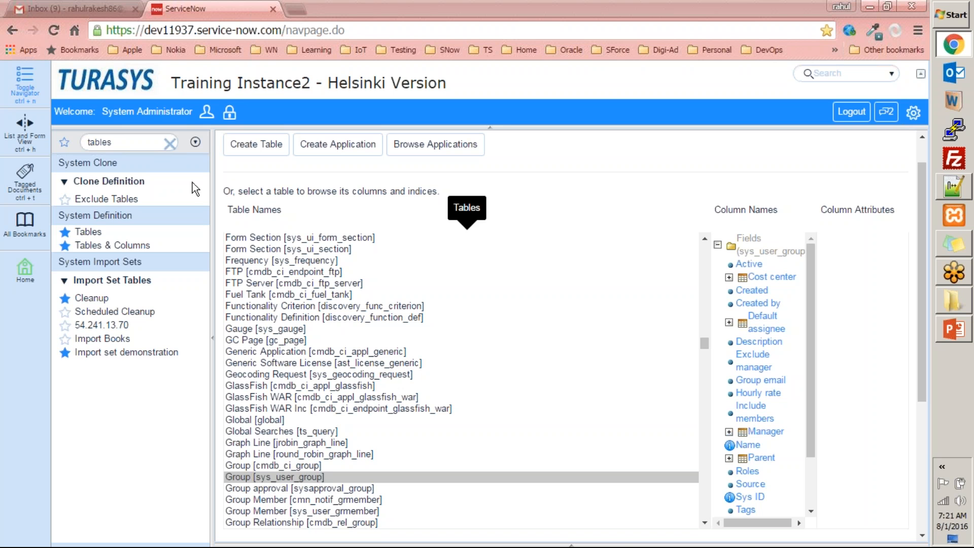
Open the sys_user_group.list record list from the navigator filter
{"action": "double_click", "coordinate": [150, 148]}
{"action": "type", "text": "sys_"}
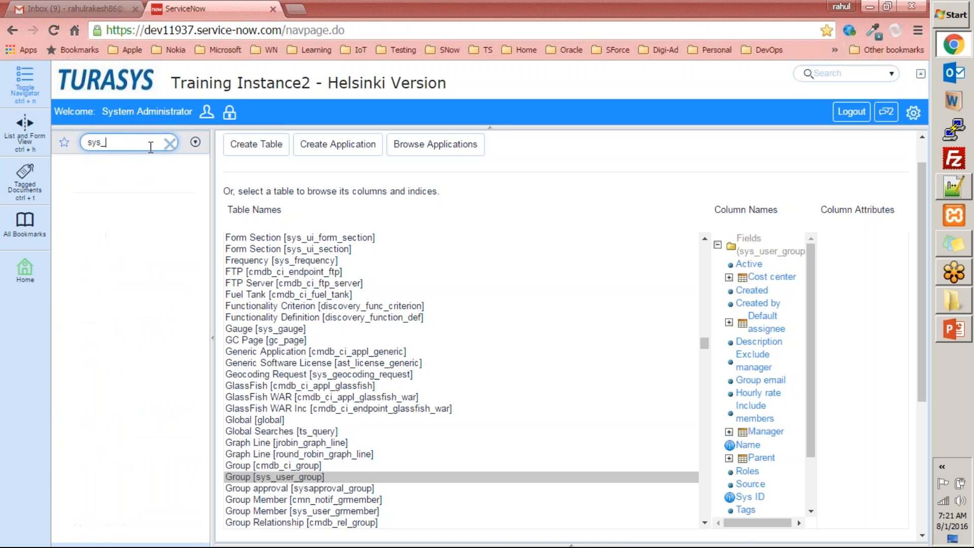
{"action": "type", "text": "user_group"}
{"action": "type", "text": ".list"}
{"action": "key", "text": "Return"}
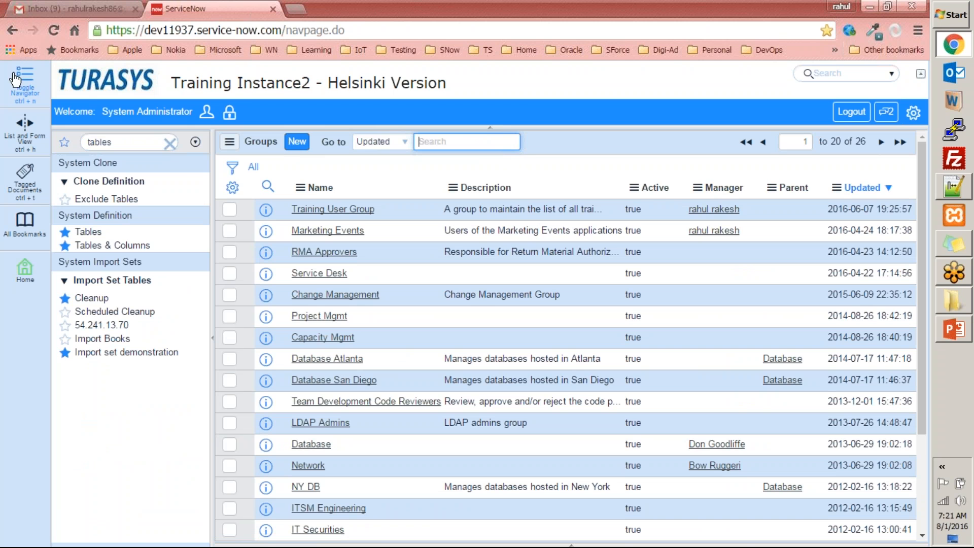
{"action": "left_click", "coordinate": [169, 146]}
View the fields of API Transactions Stats, App Log Entry, Application and Application Quota tables
{"action": "left_click", "coordinate": [134, 246]}
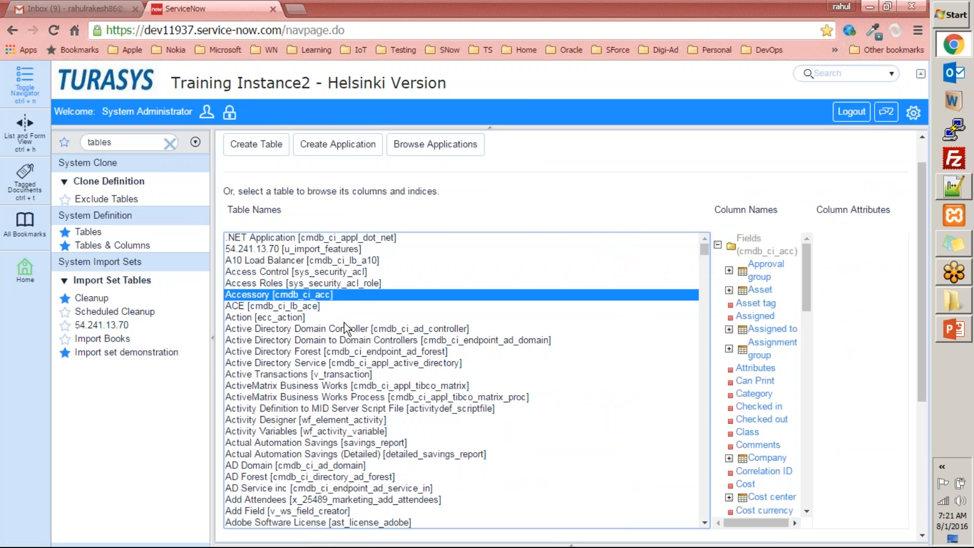
{"action": "scroll", "coordinate": [549, 339], "scroll_direction": "down", "scroll_amount": 10}
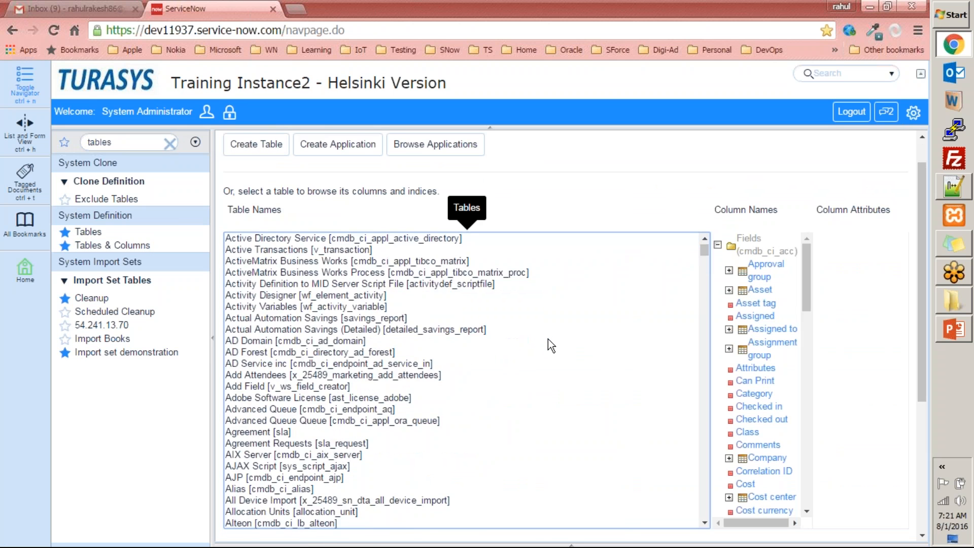
{"action": "left_click", "coordinate": [359, 383]}
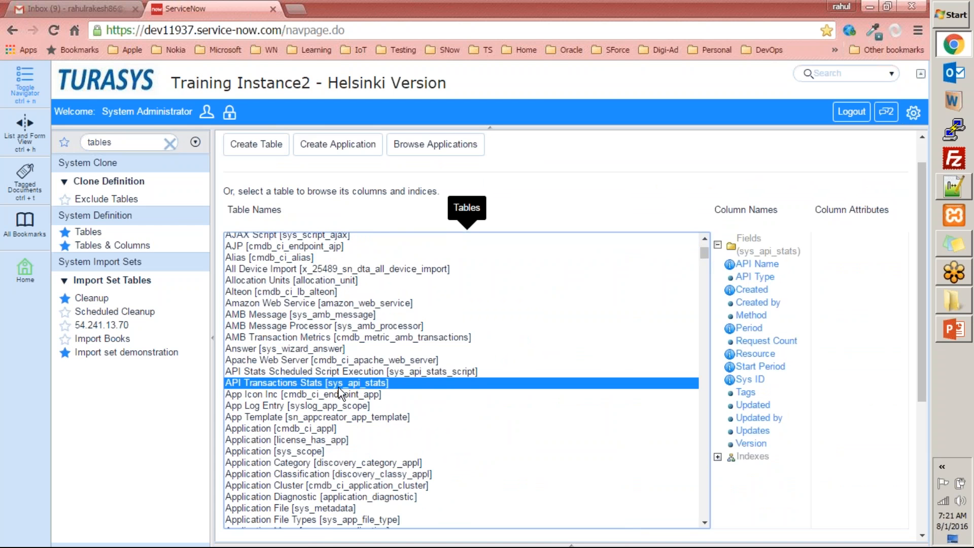
{"action": "scroll", "coordinate": [352, 394], "scroll_direction": "down", "scroll_amount": 2}
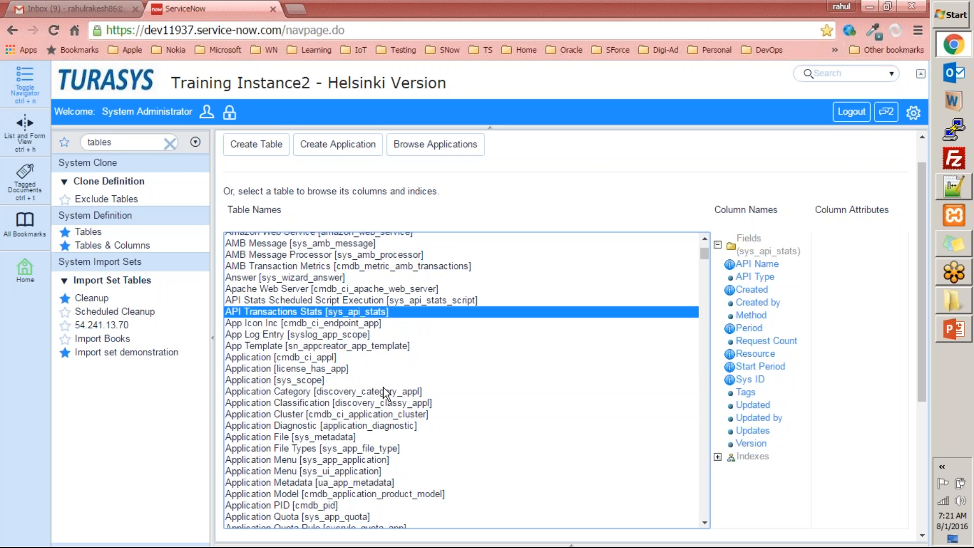
{"action": "left_click", "coordinate": [310, 336]}
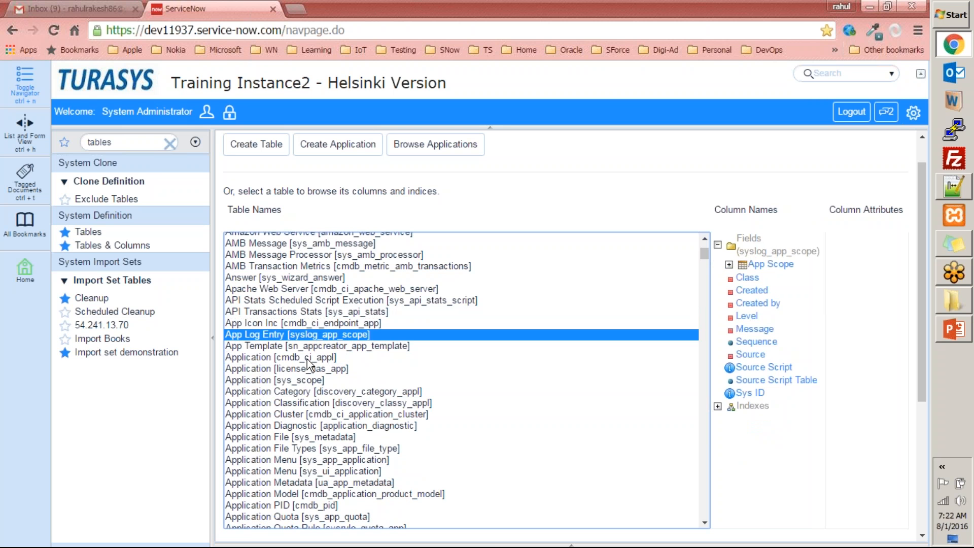
{"action": "left_click", "coordinate": [301, 383]}
{"action": "scroll", "coordinate": [301, 384], "scroll_direction": "down", "scroll_amount": 6}
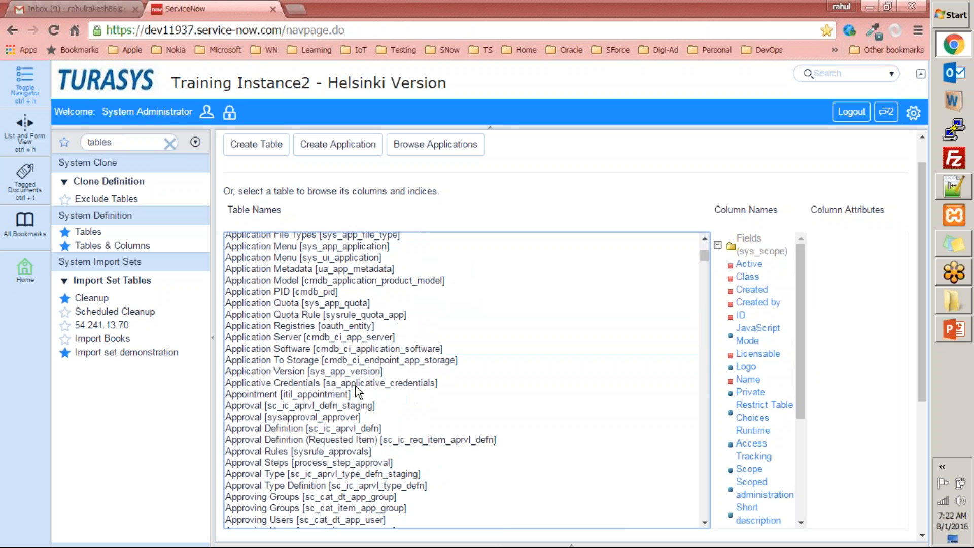
{"action": "left_click", "coordinate": [356, 303]}
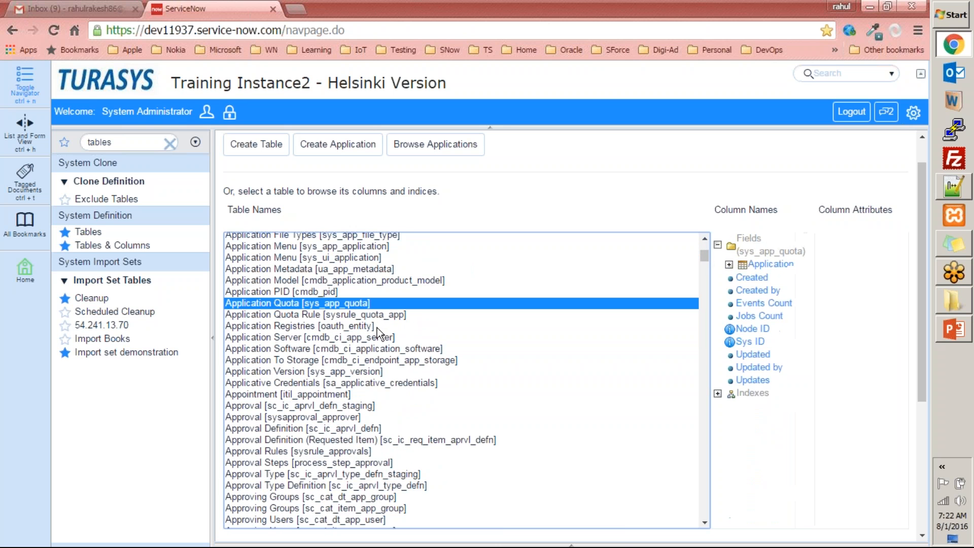
Show the columns of the Application Version and Audit Roles [sys_audit_role] tables
{"action": "scroll", "coordinate": [359, 330], "scroll_direction": "down", "scroll_amount": 2}
{"action": "left_click", "coordinate": [356, 302]}
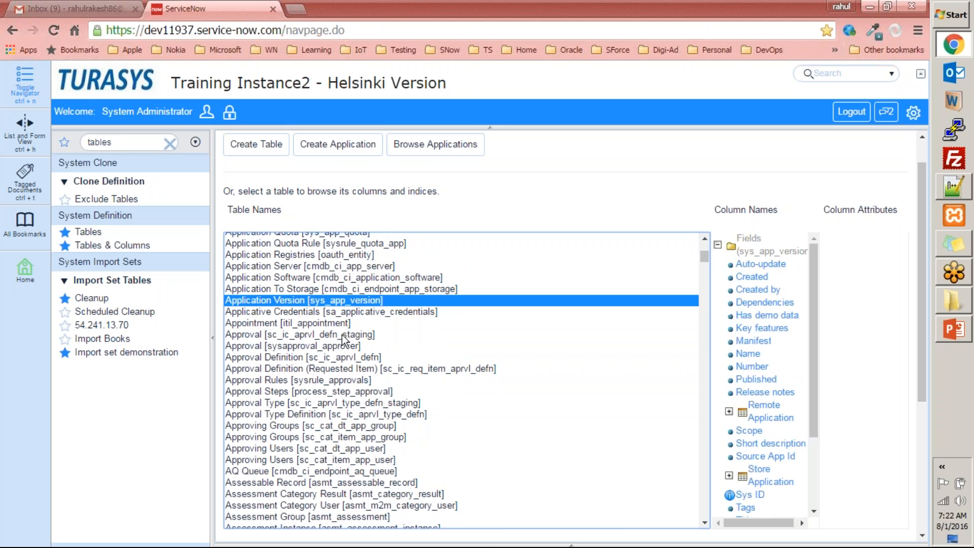
{"action": "scroll", "coordinate": [437, 463], "scroll_direction": "down", "scroll_amount": 4}
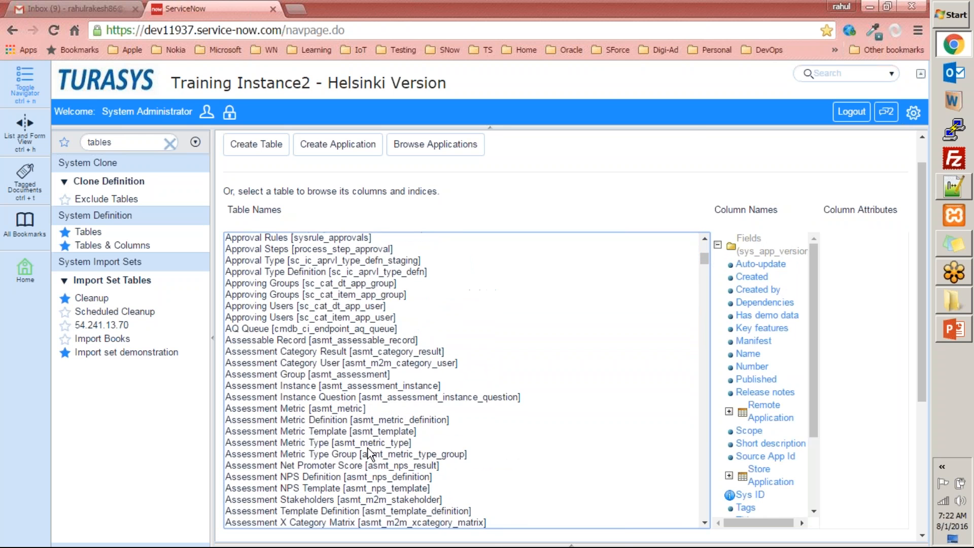
{"action": "scroll", "coordinate": [438, 464], "scroll_direction": "down", "scroll_amount": 10}
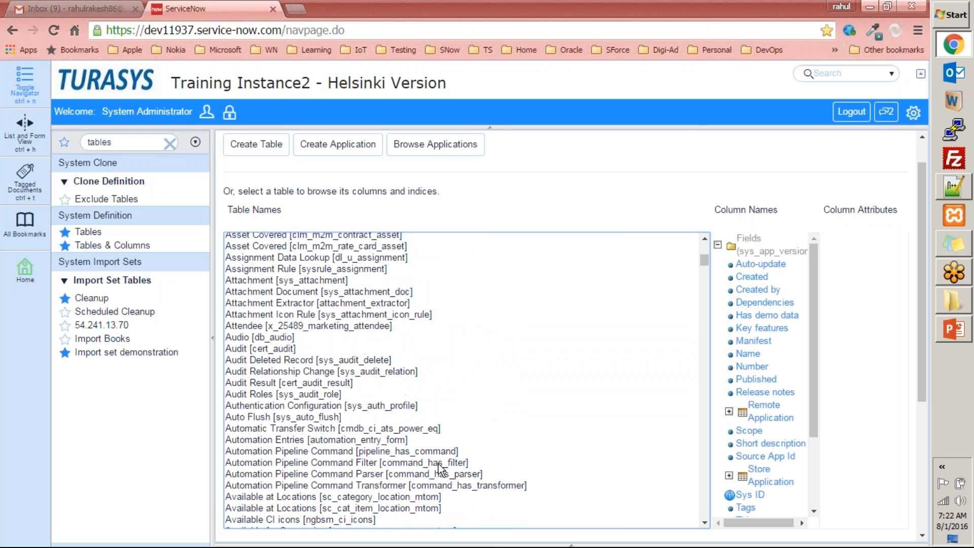
{"action": "left_click", "coordinate": [406, 407]}
{"action": "left_click", "coordinate": [331, 395]}
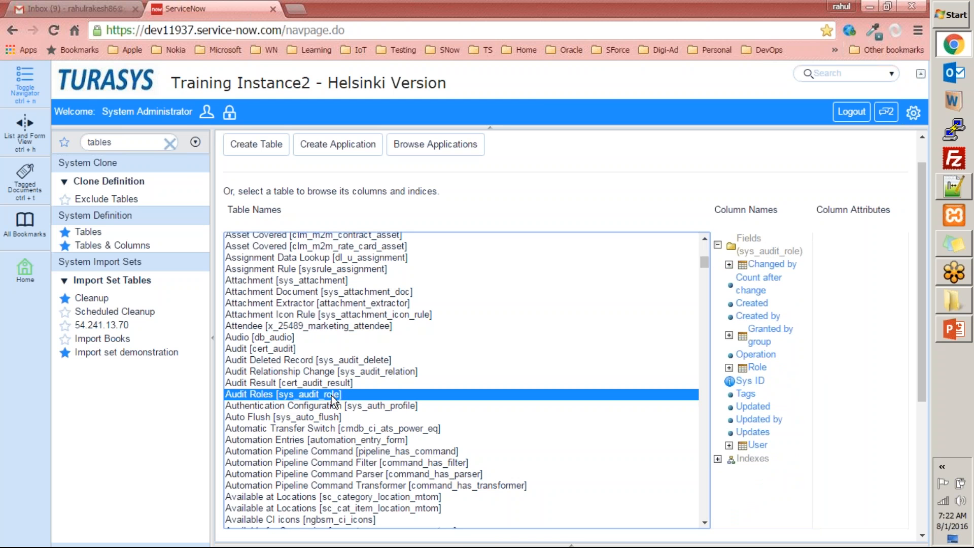
{"action": "double_click", "coordinate": [153, 144]}
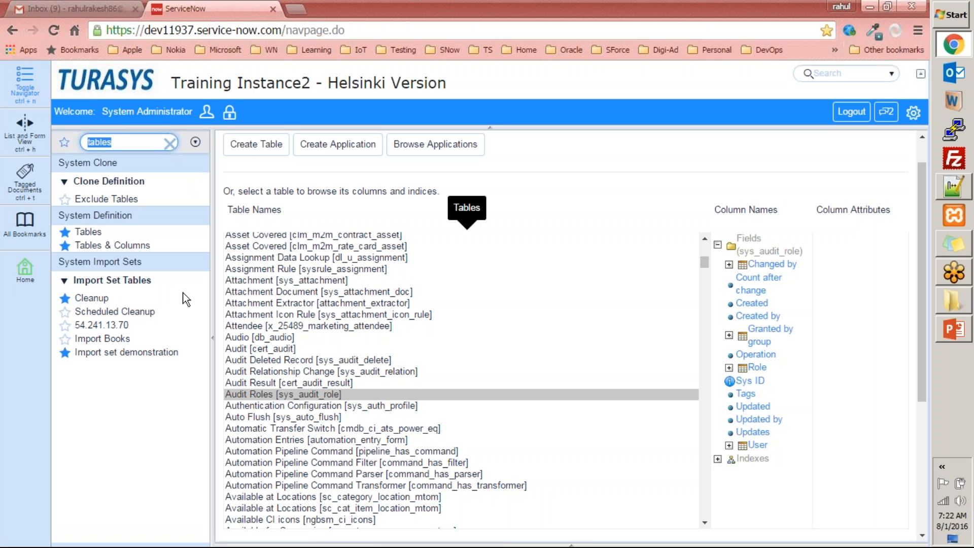
Visit the import set Cleanup page, then the Tables list, and start a new table
{"action": "left_click", "coordinate": [92, 298]}
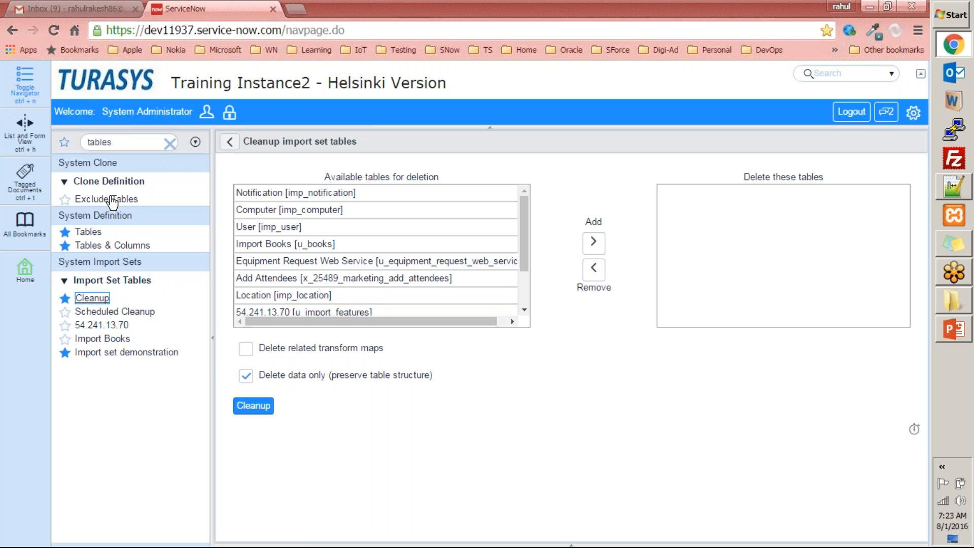
{"action": "left_click", "coordinate": [128, 143]}
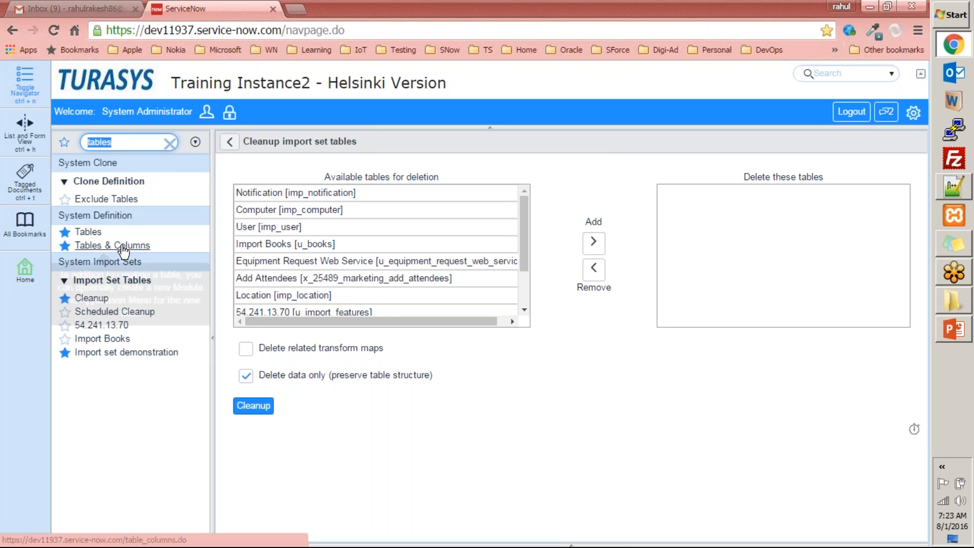
{"action": "left_click", "coordinate": [104, 247]}
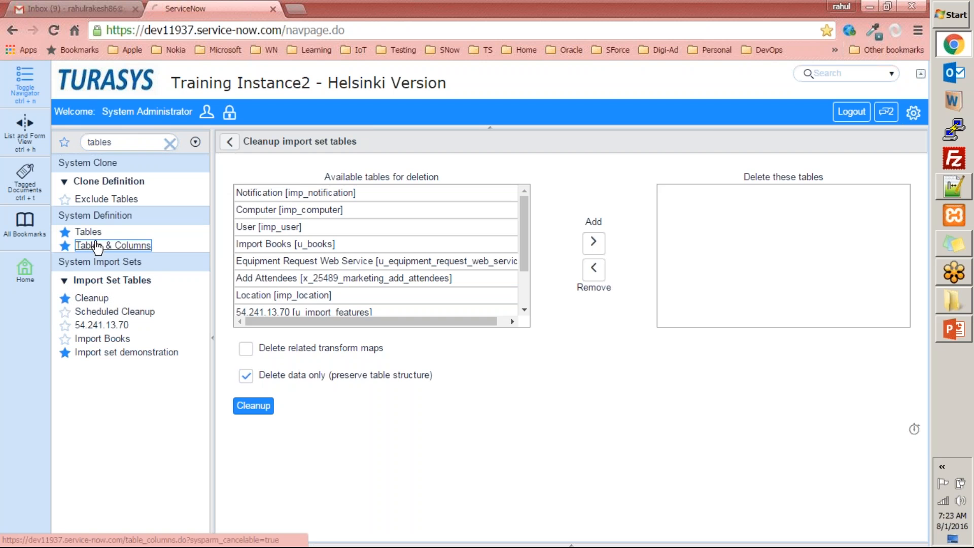
{"action": "left_click", "coordinate": [88, 232]}
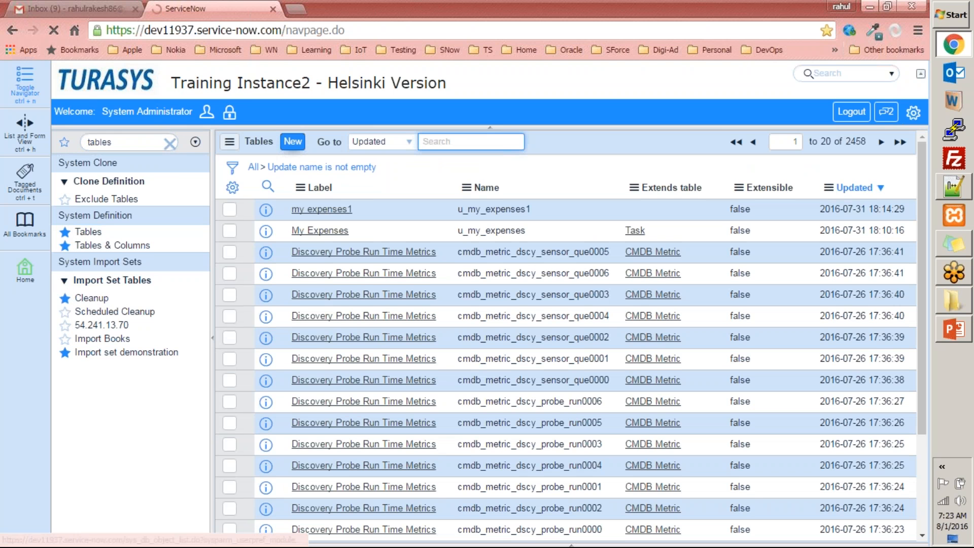
{"action": "left_click", "coordinate": [294, 144]}
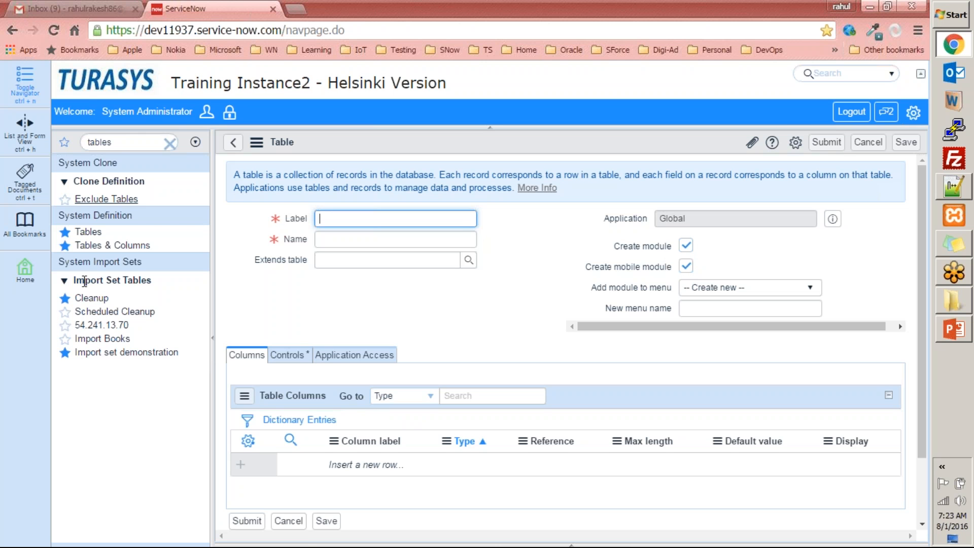
Narrow the navigator to 'marke' modules and glance at the module menu choices
{"action": "left_click_drag", "start_coordinate": [120, 165], "coordinate": [61, 160]}
{"action": "left_click", "coordinate": [62, 164]}
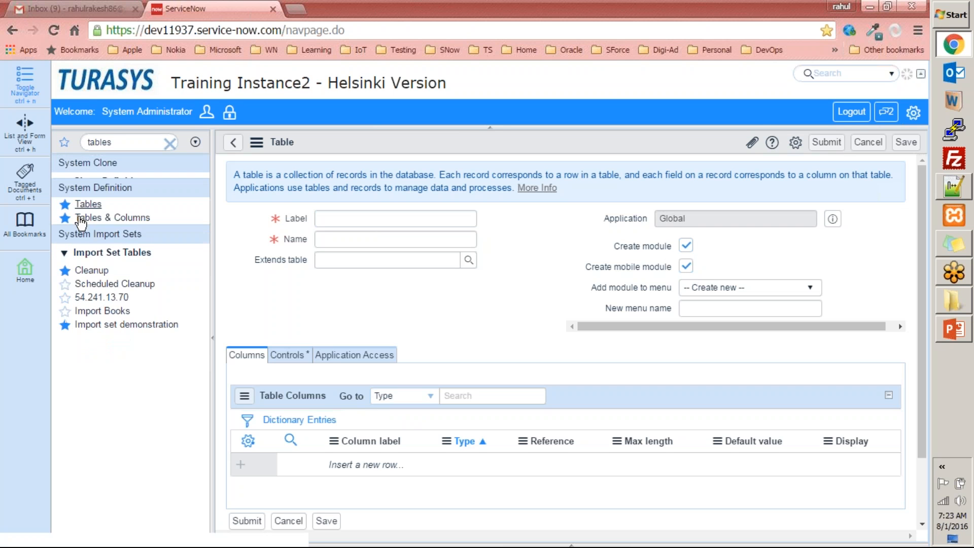
{"action": "left_click", "coordinate": [96, 163]}
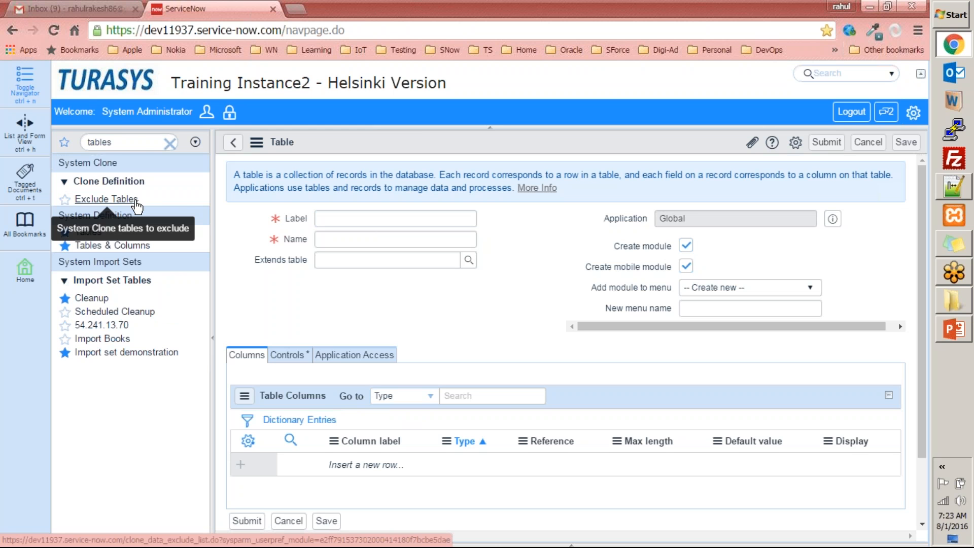
{"action": "left_click", "coordinate": [147, 142]}
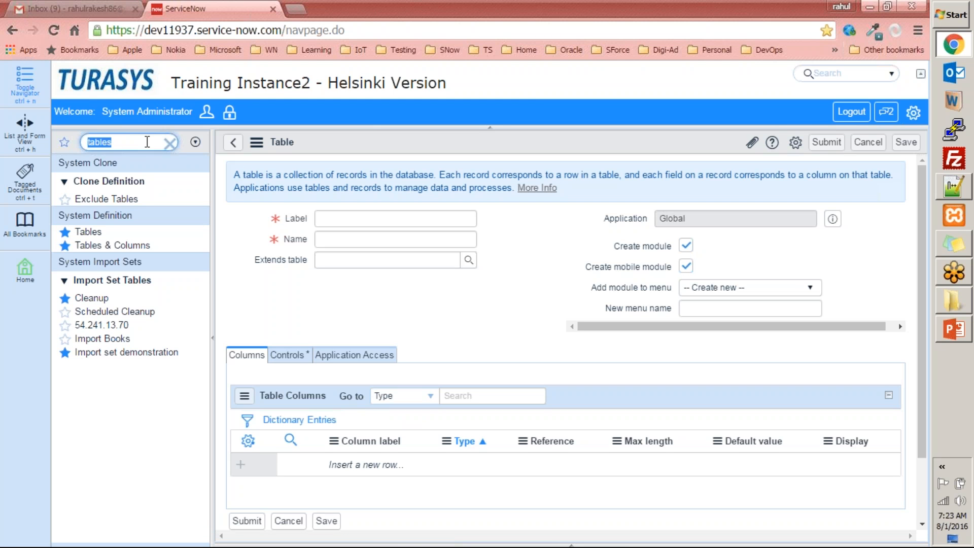
{"action": "type", "text": "marke"}
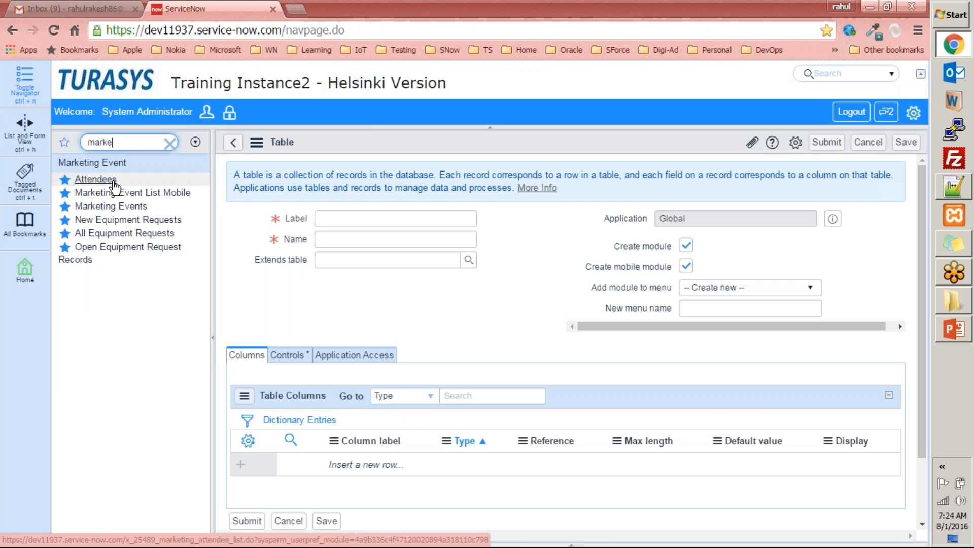
{"action": "left_click", "coordinate": [752, 289]}
{"action": "left_click", "coordinate": [449, 292]}
Enter label Session3, letting the name auto-fill as u_session3, and untick Create mobile module
{"action": "left_click", "coordinate": [380, 218]}
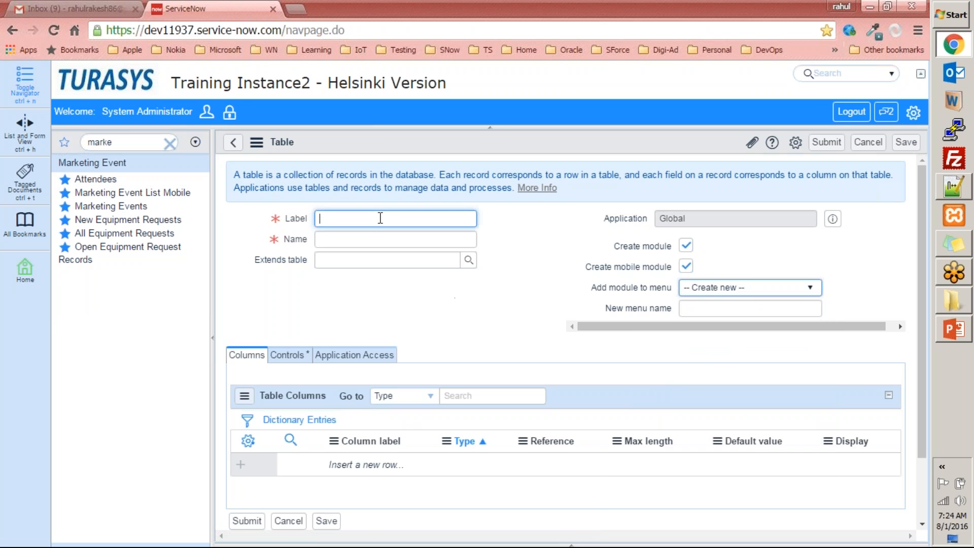
{"action": "type", "text": "Session3"}
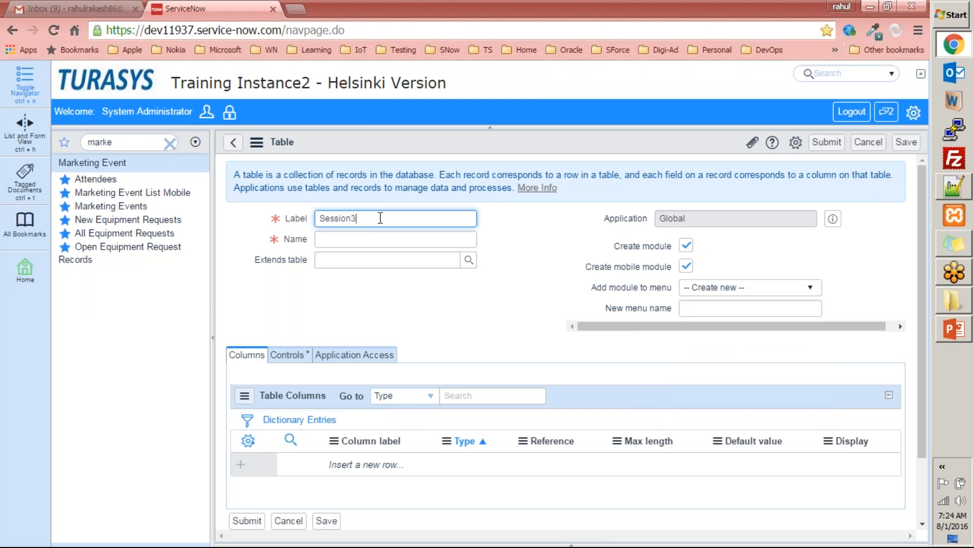
{"action": "key", "text": "Tab"}
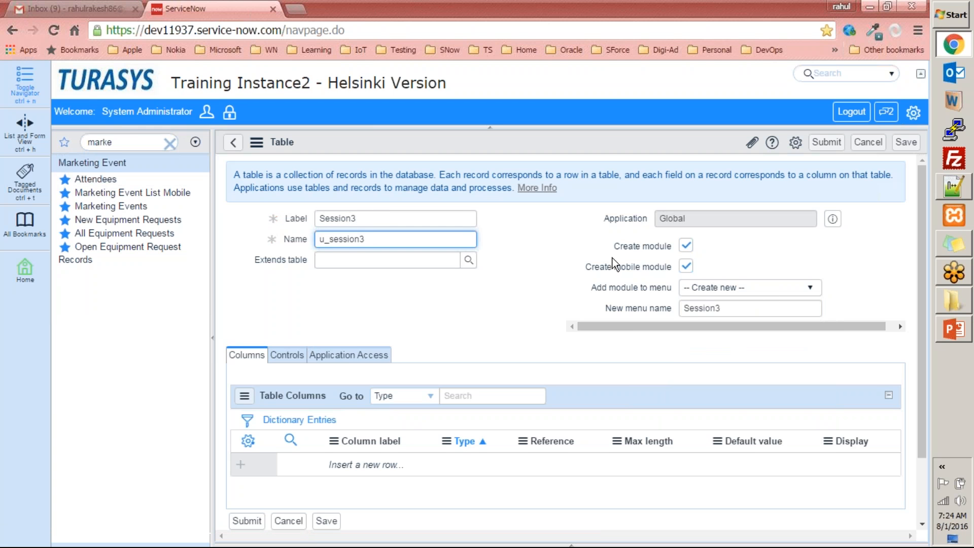
{"action": "left_click", "coordinate": [686, 267]}
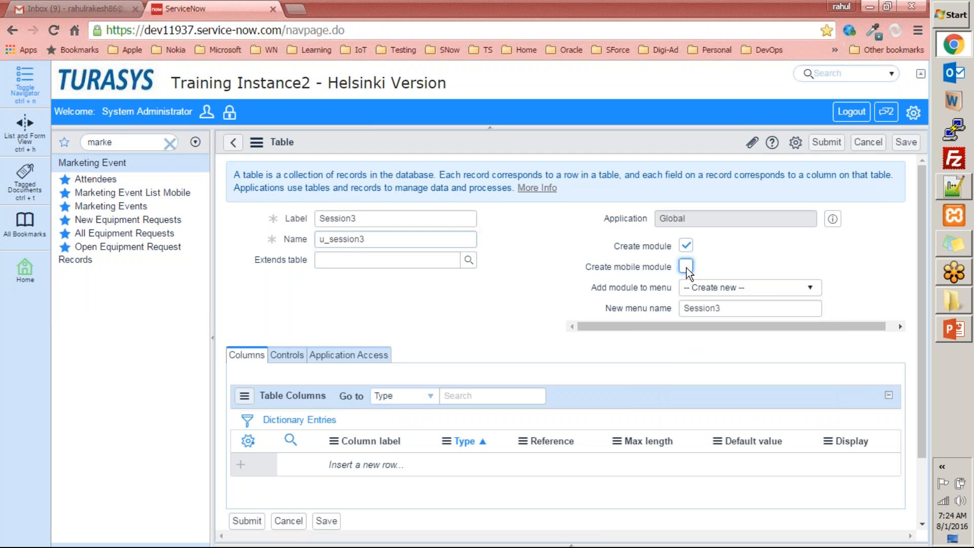
Choose Marketing Event as the module's menu and recheck the label and name
{"action": "left_click", "coordinate": [721, 288]}
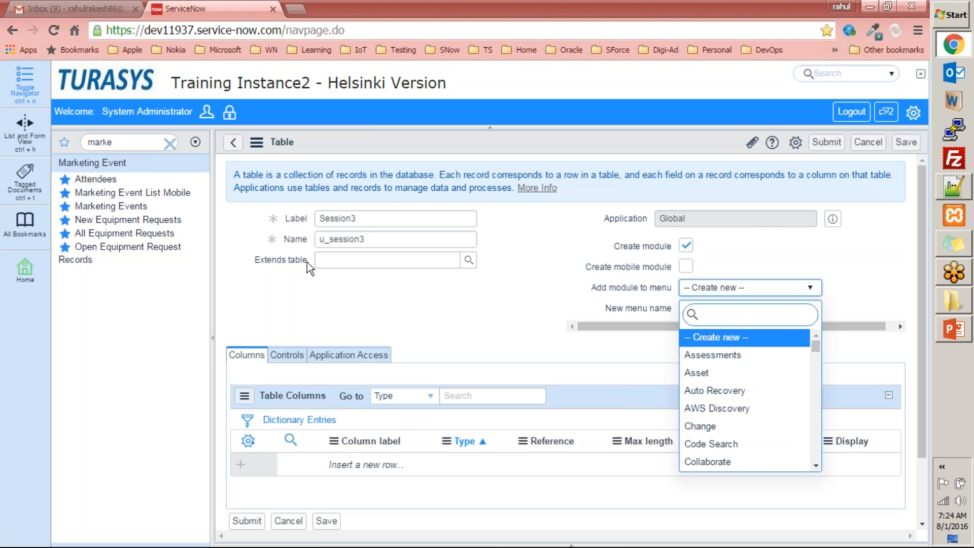
{"action": "type", "text": "makr"}
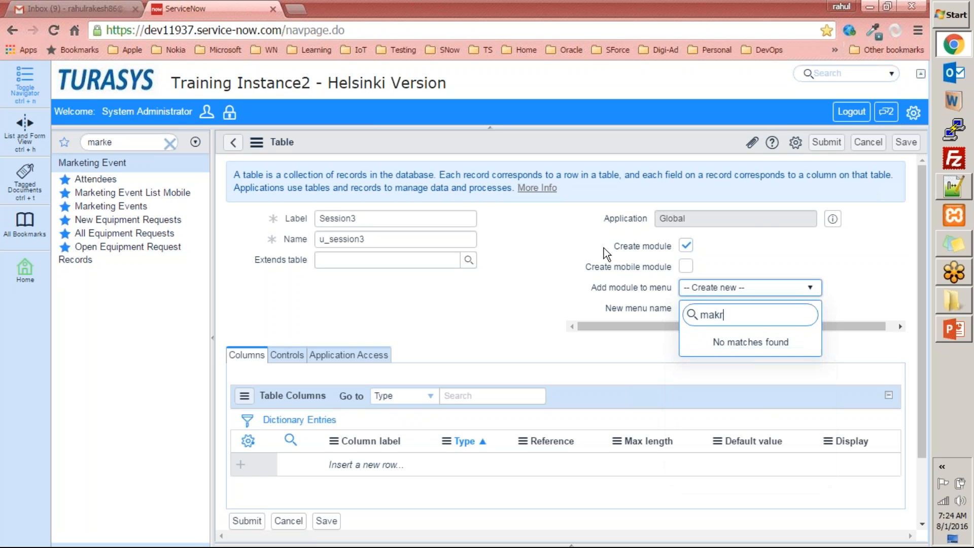
{"action": "key", "text": "BackSpace"}
{"action": "key", "text": "BackSpace"}
{"action": "key", "text": "BackSpace"}
{"action": "key", "text": "BackSpace"}
{"action": "type", "text": "mr"}
{"action": "type", "text": "a"}
{"action": "key", "text": "BackSpace"}
{"action": "key", "text": "BackSpace"}
{"action": "type", "text": "ar"}
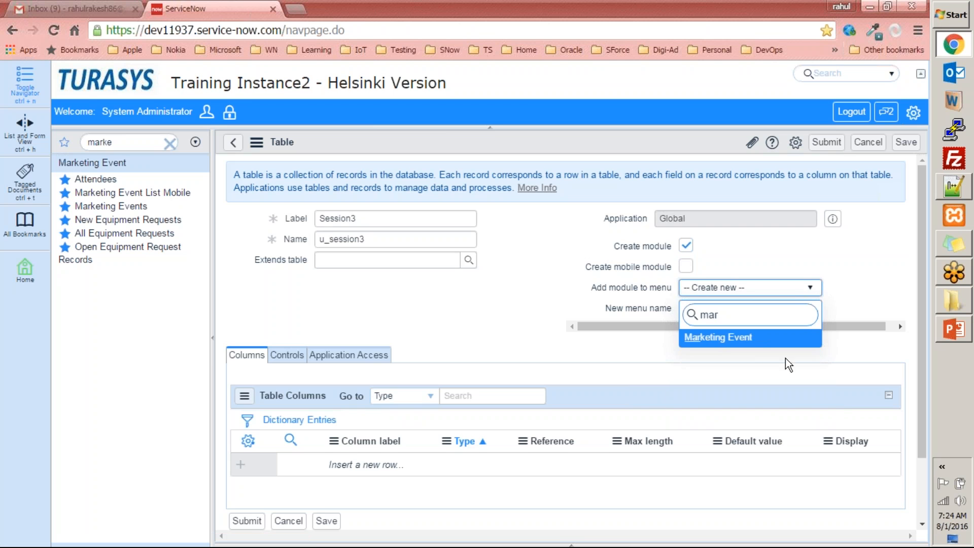
{"action": "left_click", "coordinate": [740, 336]}
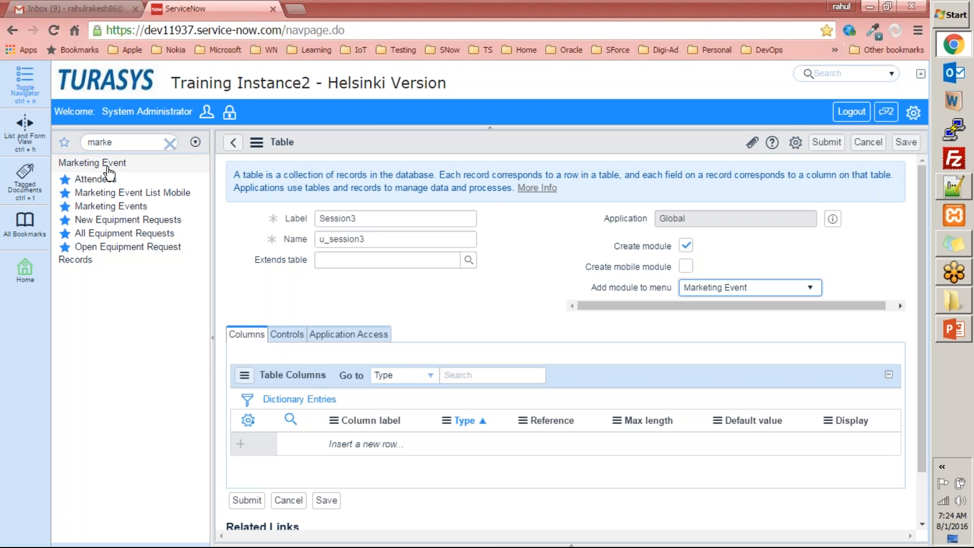
{"action": "left_click", "coordinate": [284, 220]}
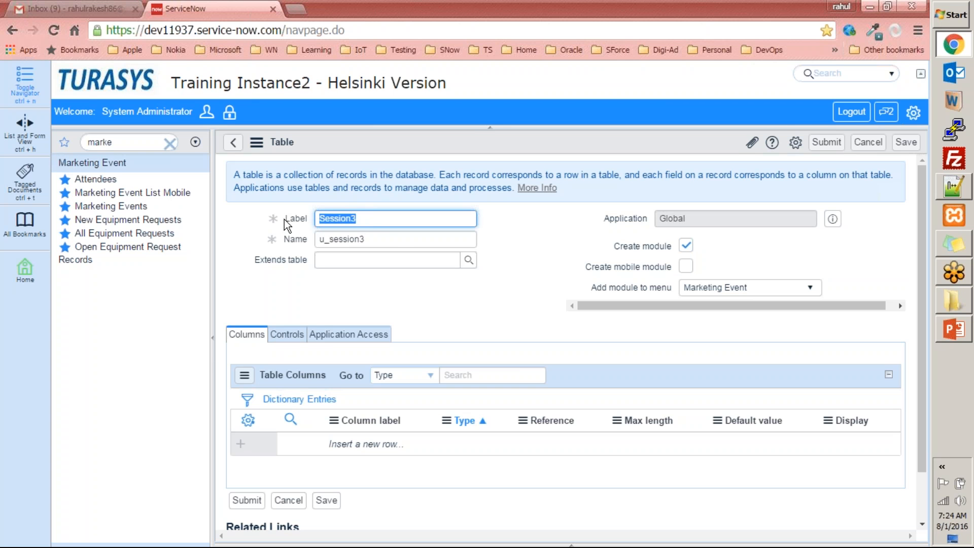
{"action": "key", "text": "Tab"}
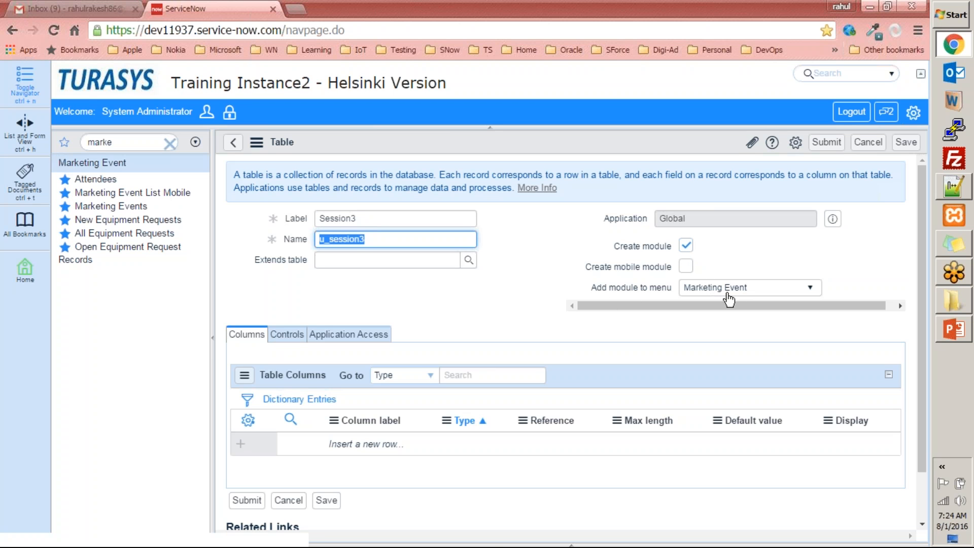
Submit the Session3 table and filter the navigator for 'mark'
{"action": "left_click", "coordinate": [826, 143]}
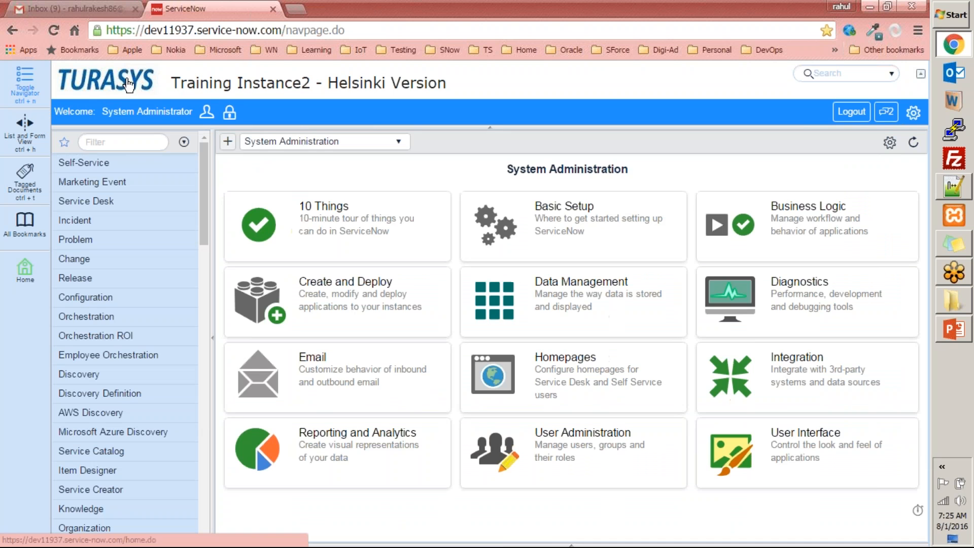
{"action": "left_click", "coordinate": [133, 142]}
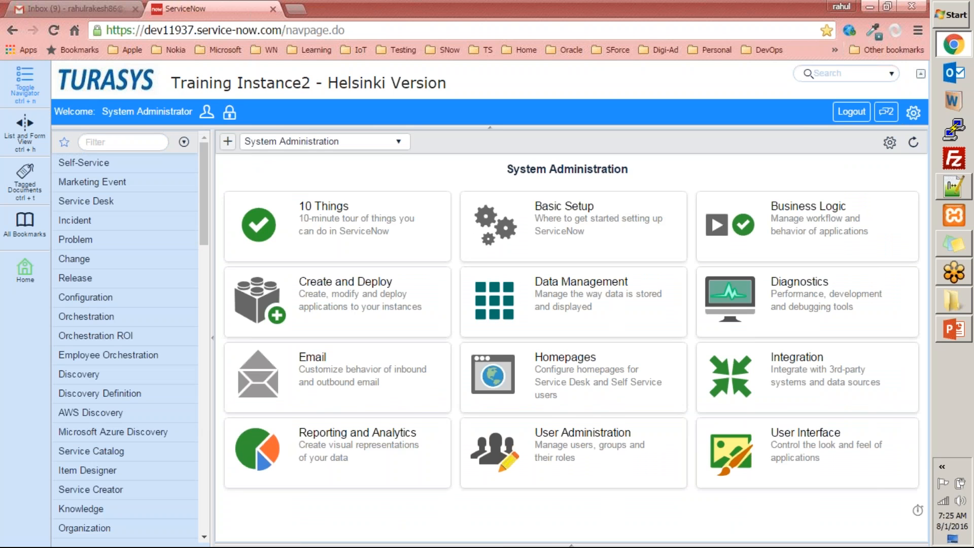
{"action": "left_click", "coordinate": [123, 142]}
{"action": "type", "text": "mkar"}
{"action": "key", "text": "BackSpace"}
{"action": "type", "text": "ark"}
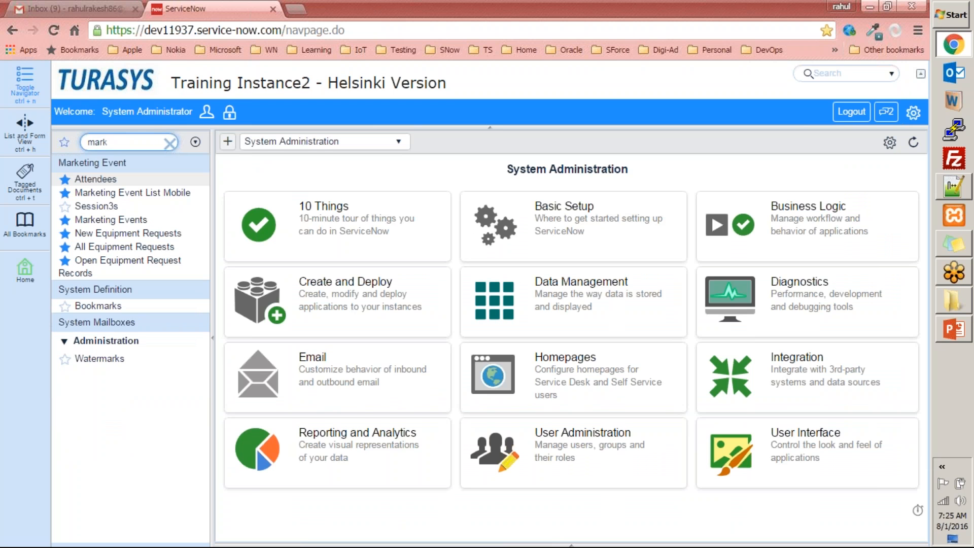
Open the Session3s list, start a new record, and back out without saving
{"action": "left_click", "coordinate": [96, 207]}
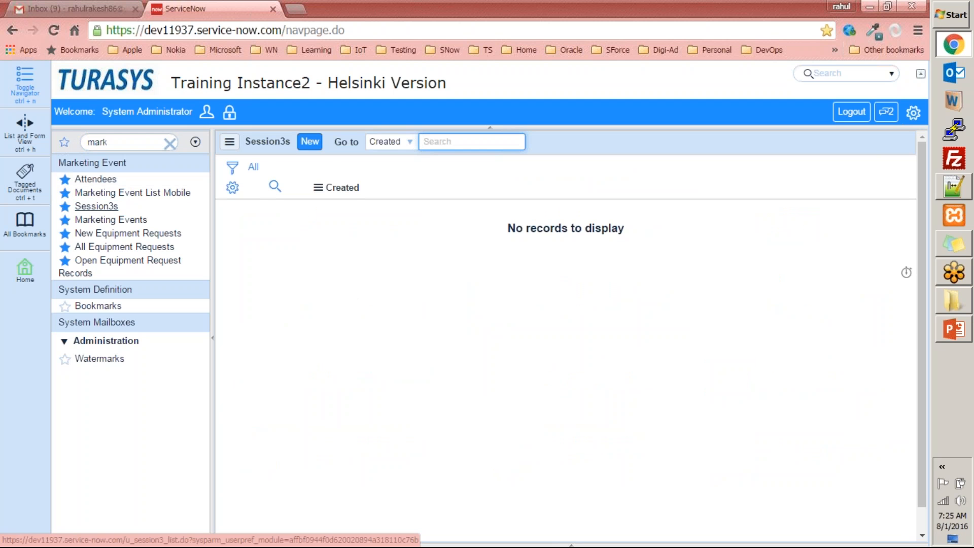
{"action": "left_click", "coordinate": [310, 142]}
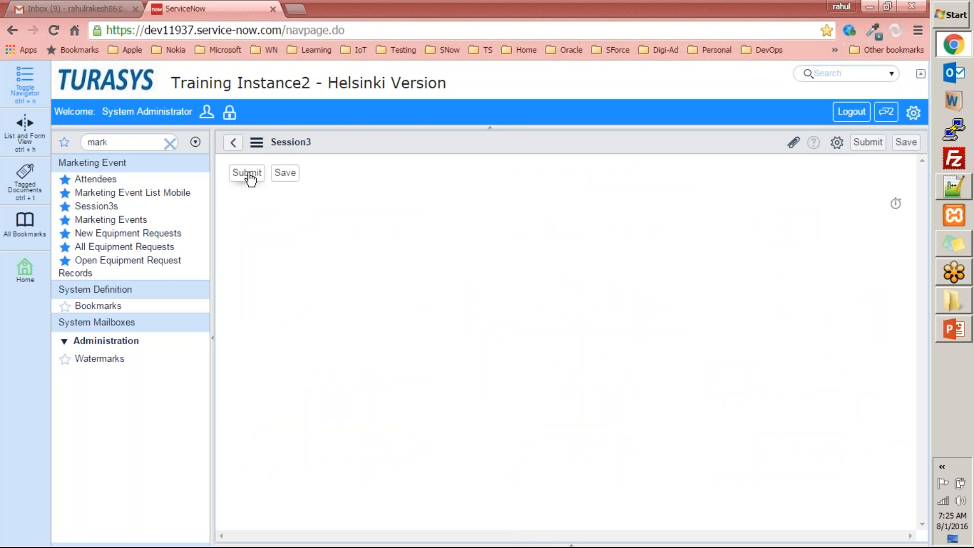
{"action": "left_click", "coordinate": [237, 148]}
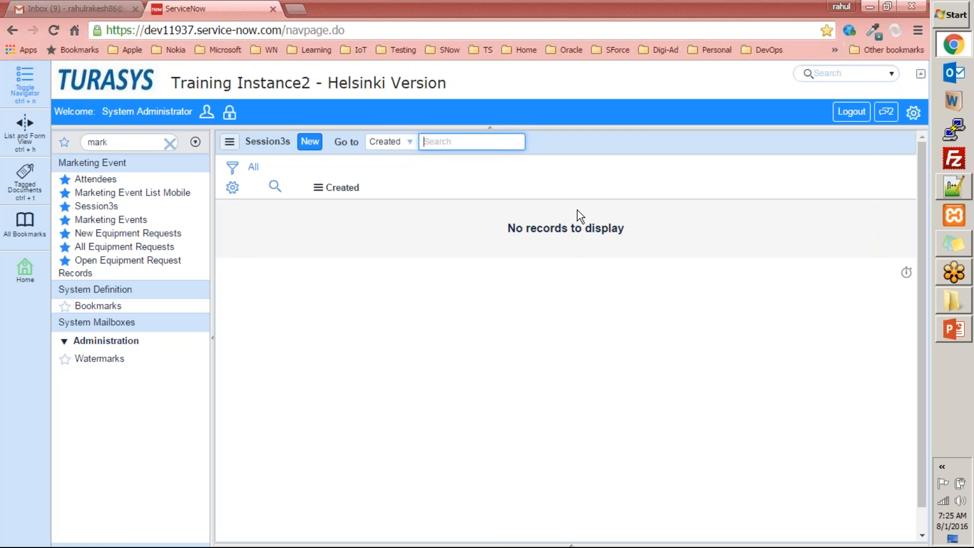
Open the Attendees list, then return to the empty Session3s list
{"action": "left_click", "coordinate": [101, 182]}
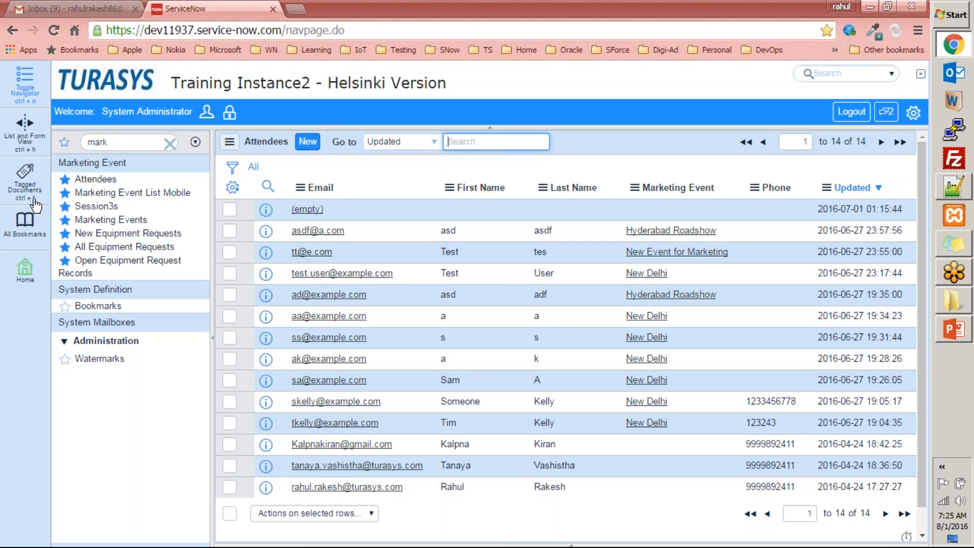
{"action": "left_click", "coordinate": [84, 208]}
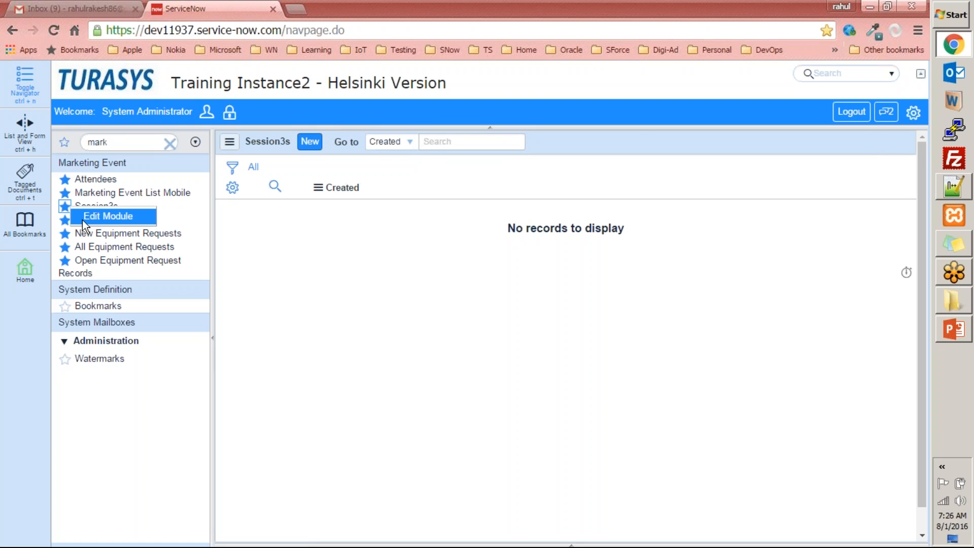
Check the Session3s module's Link Type points to Session3 [u_session3], then filter for 'tables'
{"action": "left_click", "coordinate": [76, 219]}
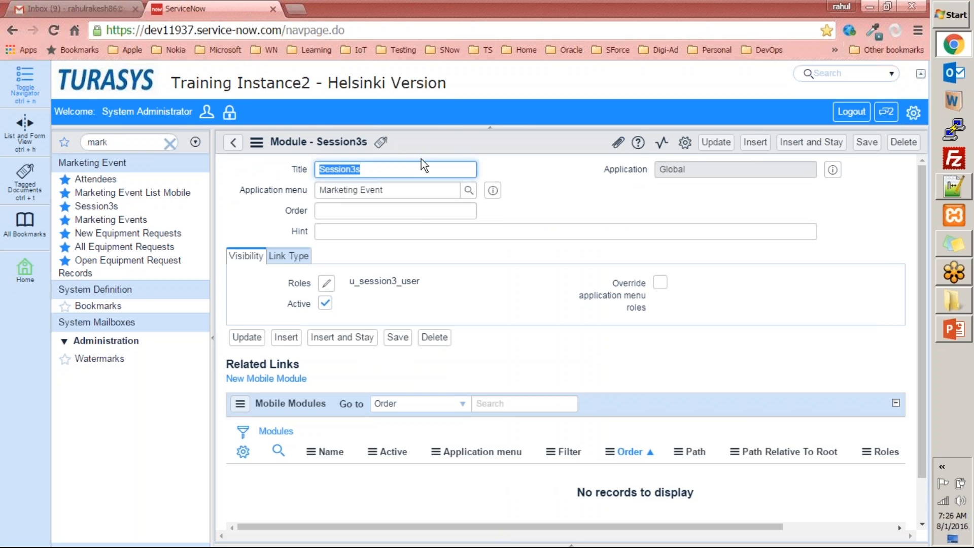
{"action": "scroll", "coordinate": [412, 328], "scroll_direction": "down", "scroll_amount": 1}
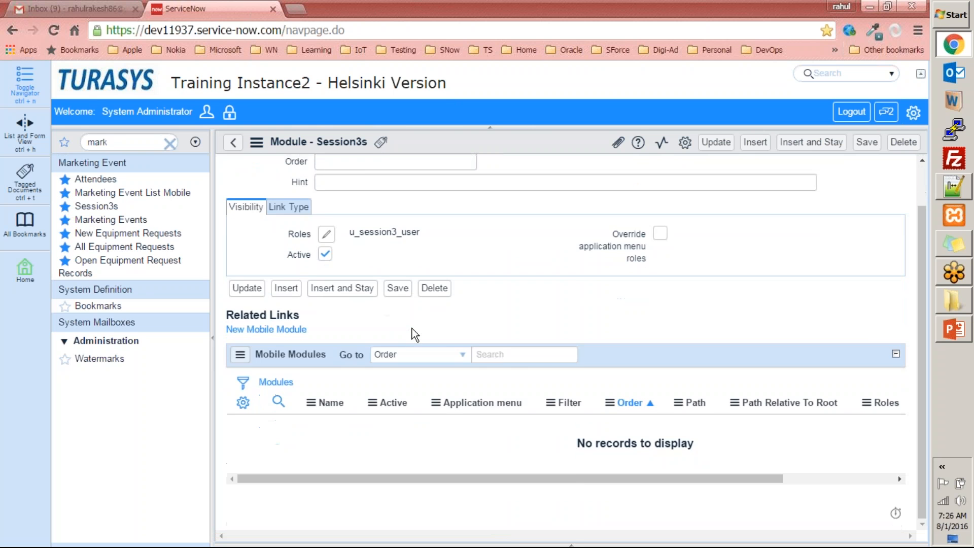
{"action": "scroll", "coordinate": [412, 328], "scroll_direction": "up", "scroll_amount": 1}
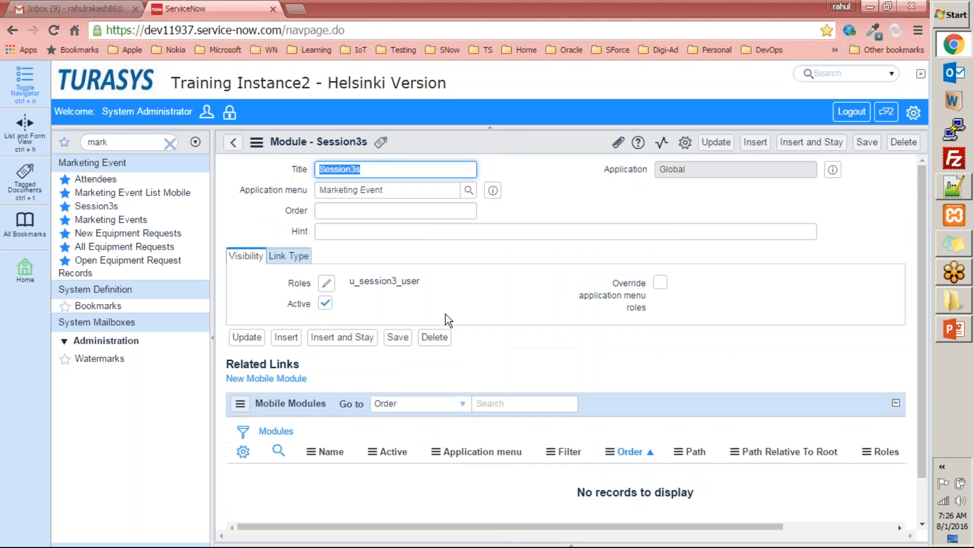
{"action": "left_click", "coordinate": [296, 259]}
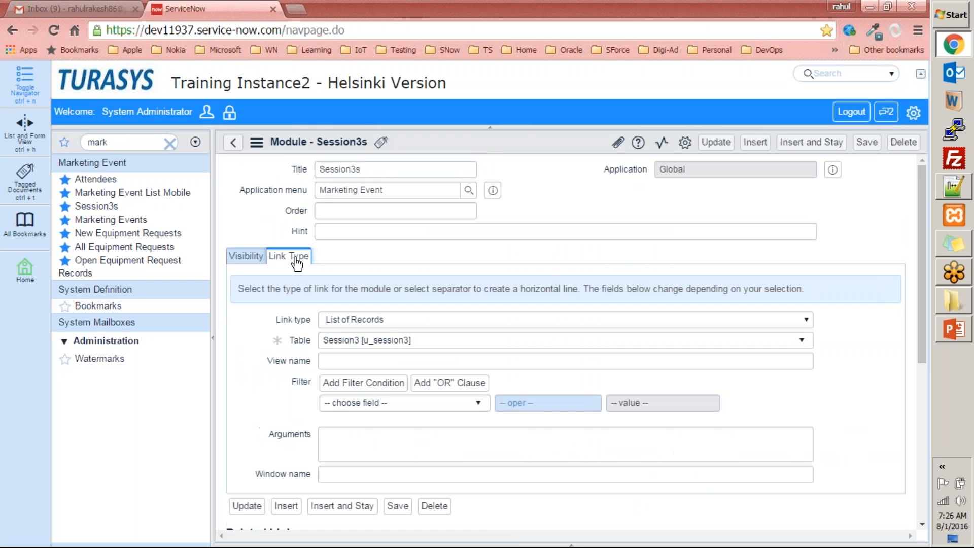
{"action": "left_click", "coordinate": [257, 260]}
{"action": "scroll", "coordinate": [257, 264], "scroll_direction": "down", "scroll_amount": 1}
{"action": "scroll", "coordinate": [563, 346], "scroll_direction": "up", "scroll_amount": 1}
{"action": "double_click", "coordinate": [127, 143]}
{"action": "type", "text": "tables"}
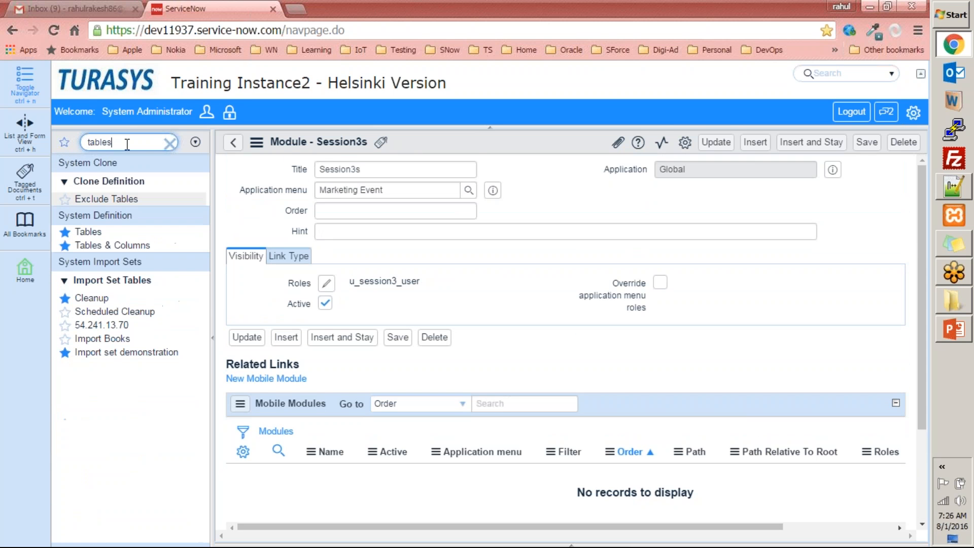
Open the Session3 [u_session3] table definition from Tables & Columns, backing out of the new Dictionary Entry form
{"action": "left_click", "coordinate": [127, 246]}
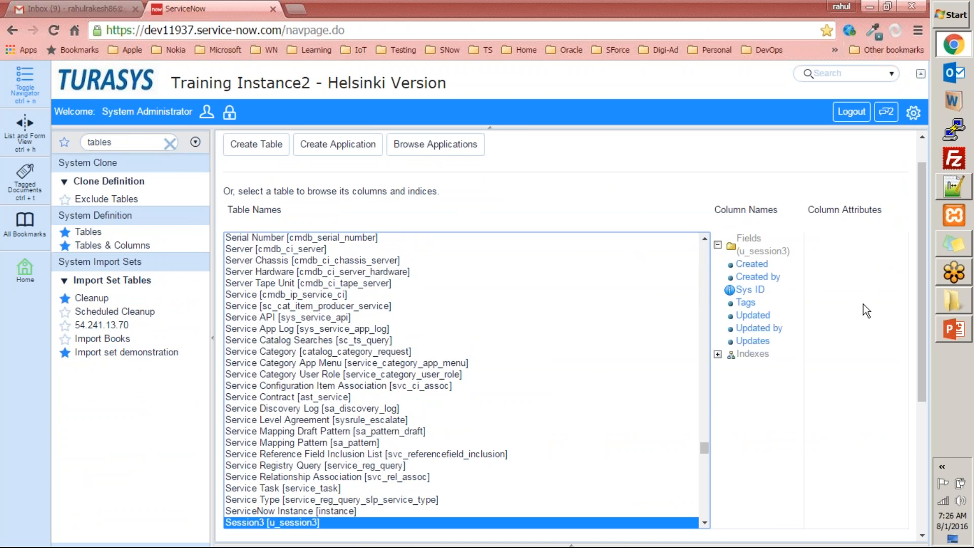
{"action": "scroll", "coordinate": [915, 263], "scroll_direction": "down", "scroll_amount": 4}
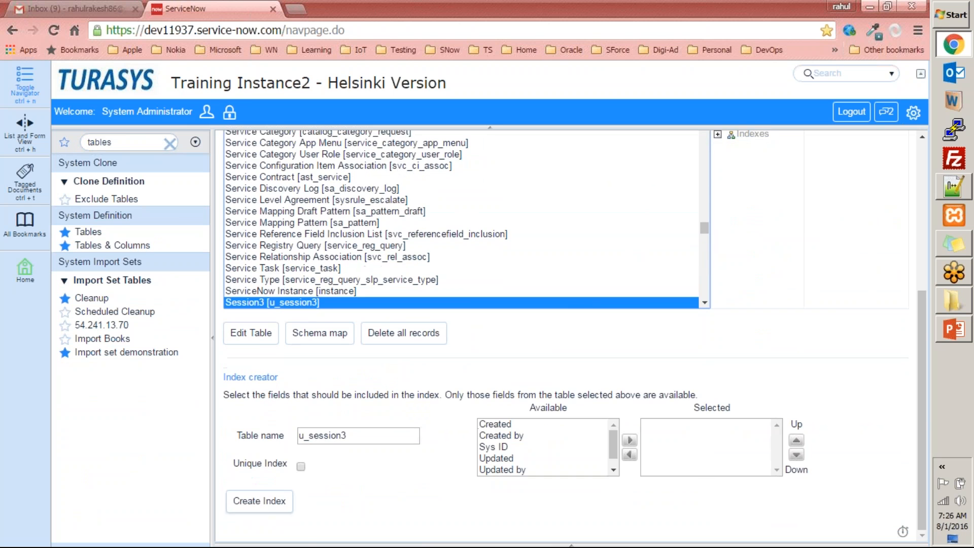
{"action": "left_click", "coordinate": [252, 337]}
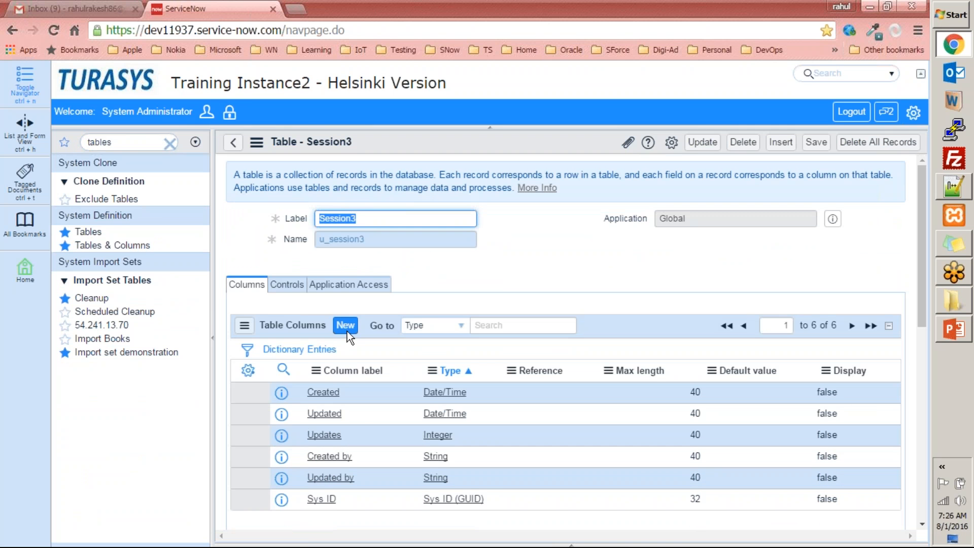
{"action": "left_click", "coordinate": [348, 327]}
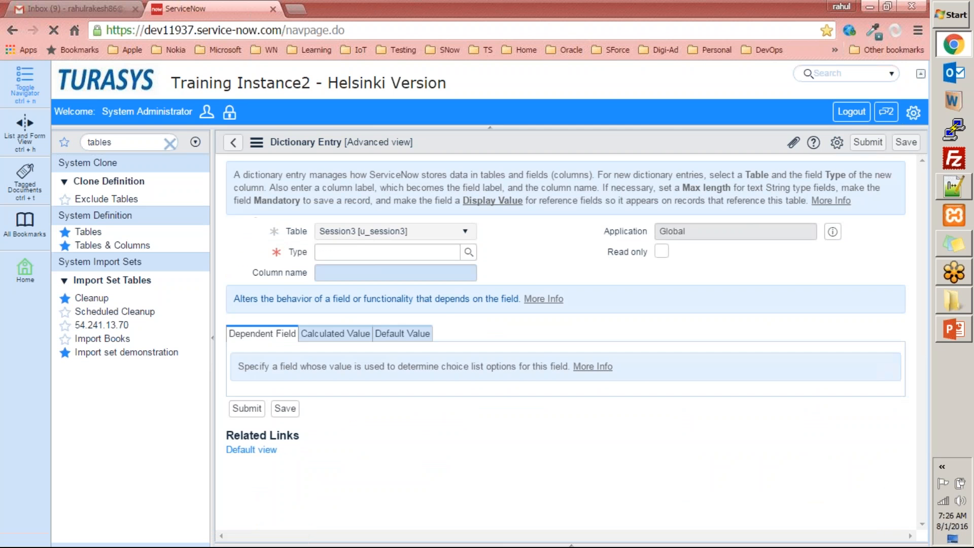
{"action": "left_click", "coordinate": [233, 142]}
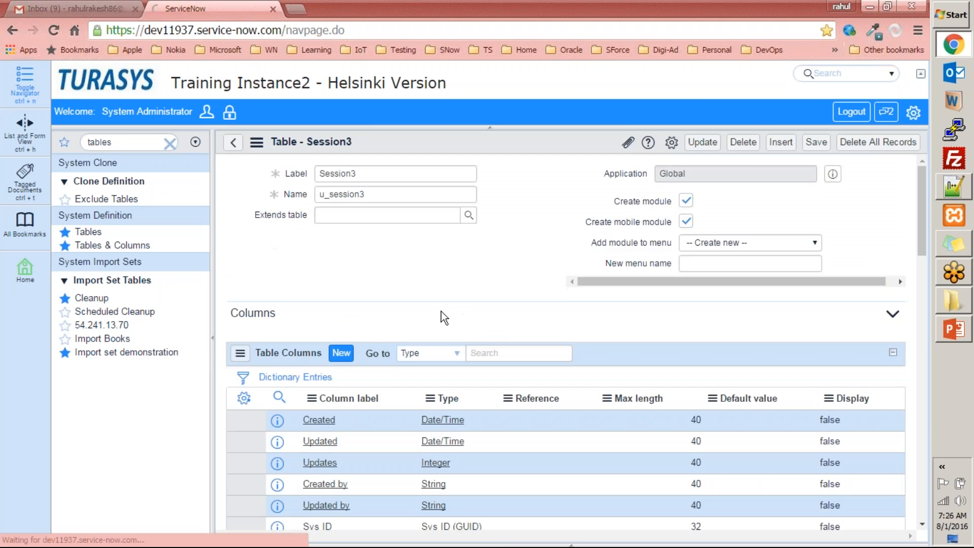
Add a column1 column of type String with max length 45
{"action": "scroll", "coordinate": [392, 513], "scroll_direction": "down", "scroll_amount": 5}
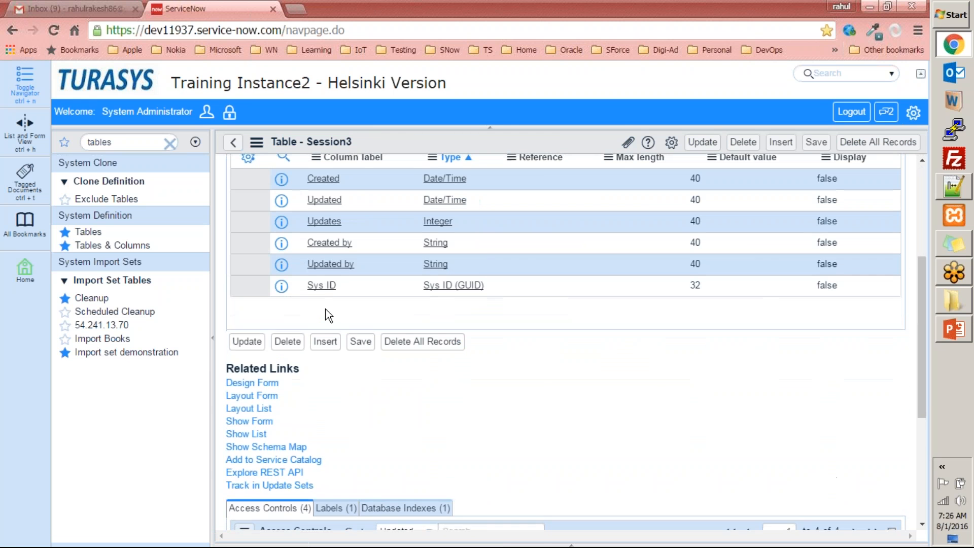
{"action": "double_click", "coordinate": [348, 309]}
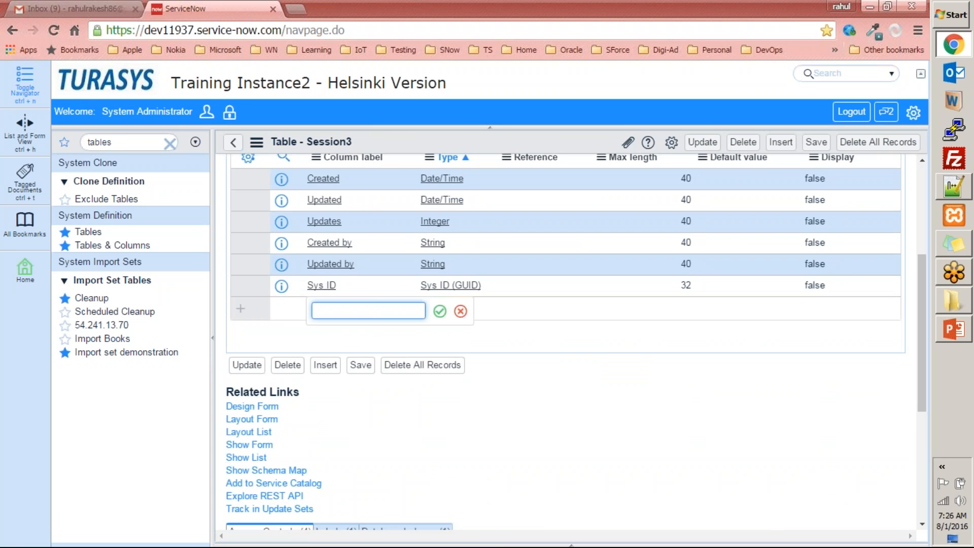
{"action": "type", "text": "column1"}
{"action": "key", "text": "Tab"}
{"action": "type", "text": "s"}
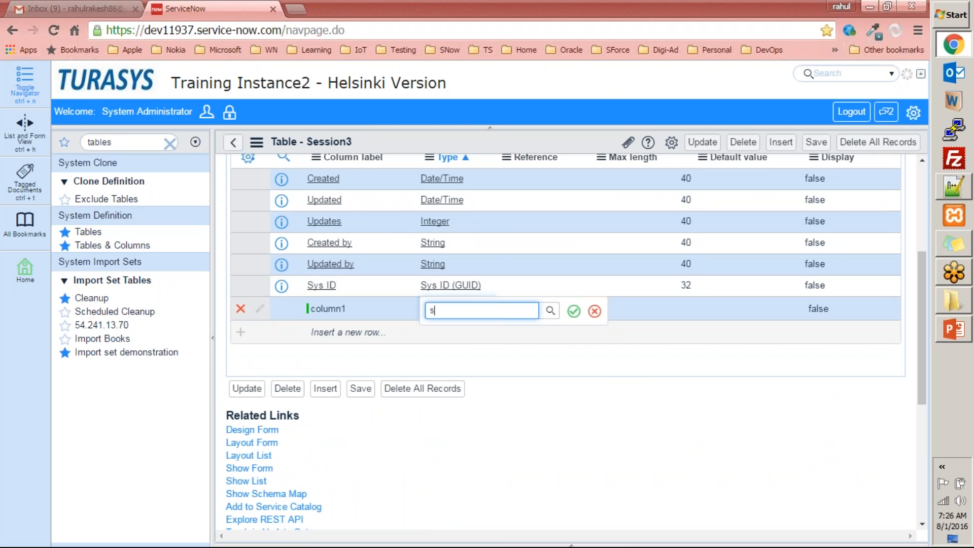
{"action": "type", "text": "tr"}
{"action": "key", "text": "Down"}
{"action": "key", "text": "Return"}
{"action": "left_click", "coordinate": [574, 311]}
{"action": "left_click", "coordinate": [669, 310]}
{"action": "left_click", "coordinate": [676, 309]}
{"action": "type", "text": "45"}
{"action": "left_click", "coordinate": [725, 313]}
Add a column2 column of type Integer, leaving max length empty
{"action": "double_click", "coordinate": [351, 333]}
{"action": "type", "text": "c"}
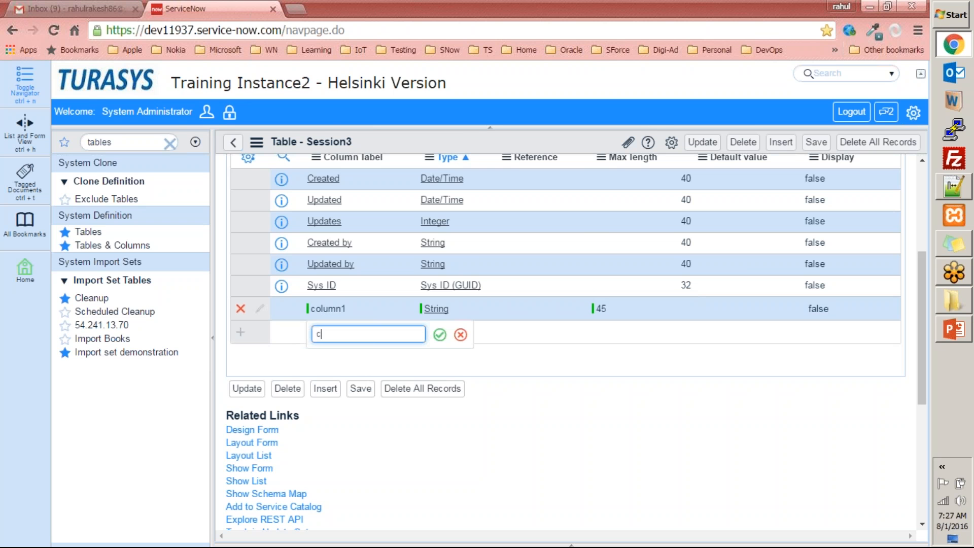
{"action": "type", "text": "olumn2"}
{"action": "key", "text": "Tab"}
{"action": "type", "text": "inte"}
{"action": "left_click", "coordinate": [460, 363]}
{"action": "left_click", "coordinate": [574, 334]}
{"action": "double_click", "coordinate": [613, 328]}
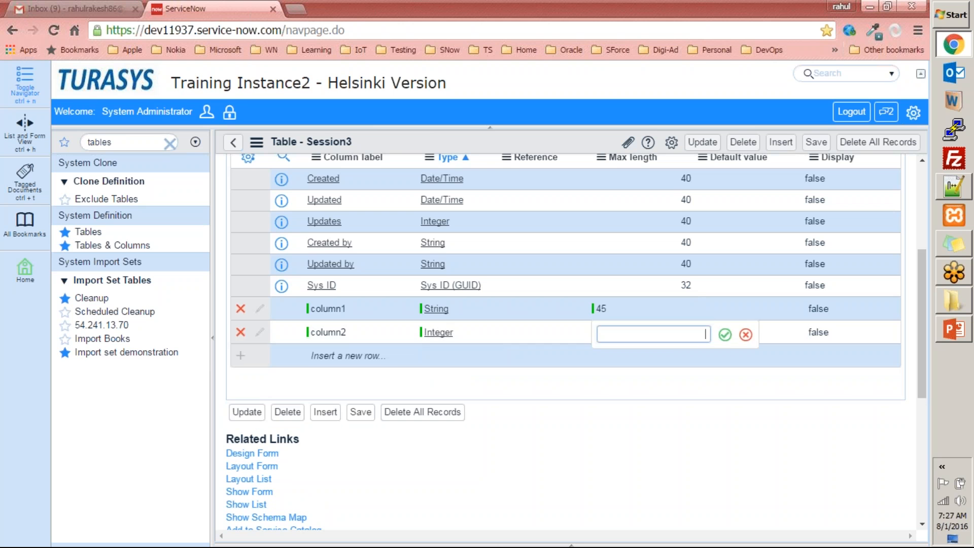
{"action": "left_click", "coordinate": [745, 335]}
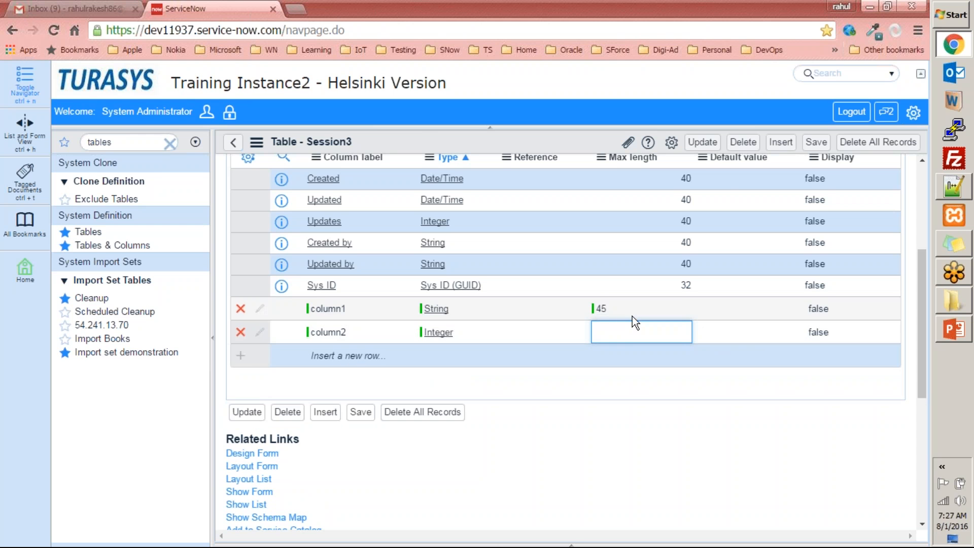
Add a username column of type Reference pointing to the User table
{"action": "scroll", "coordinate": [629, 310], "scroll_direction": "up", "scroll_amount": 1}
{"action": "scroll", "coordinate": [611, 403], "scroll_direction": "down", "scroll_amount": 1}
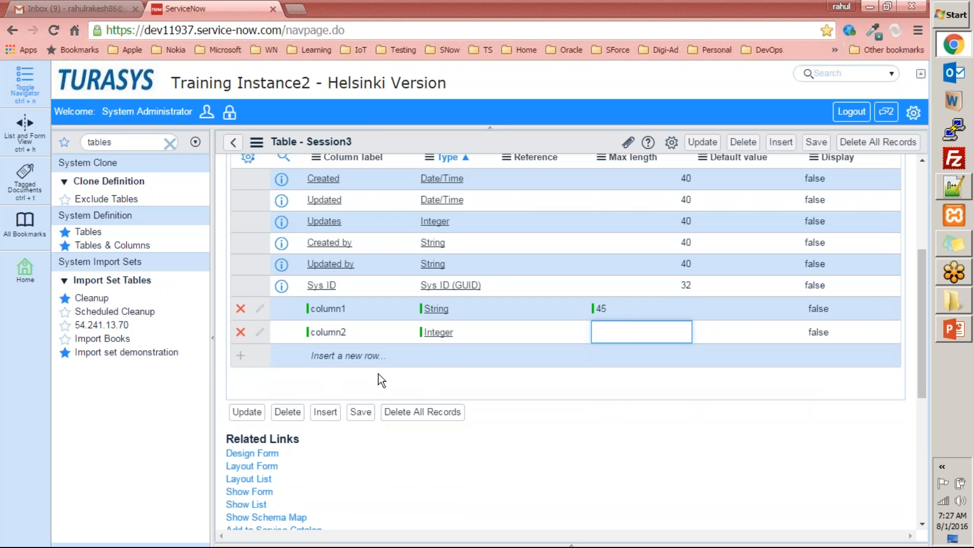
{"action": "left_click", "coordinate": [320, 354]}
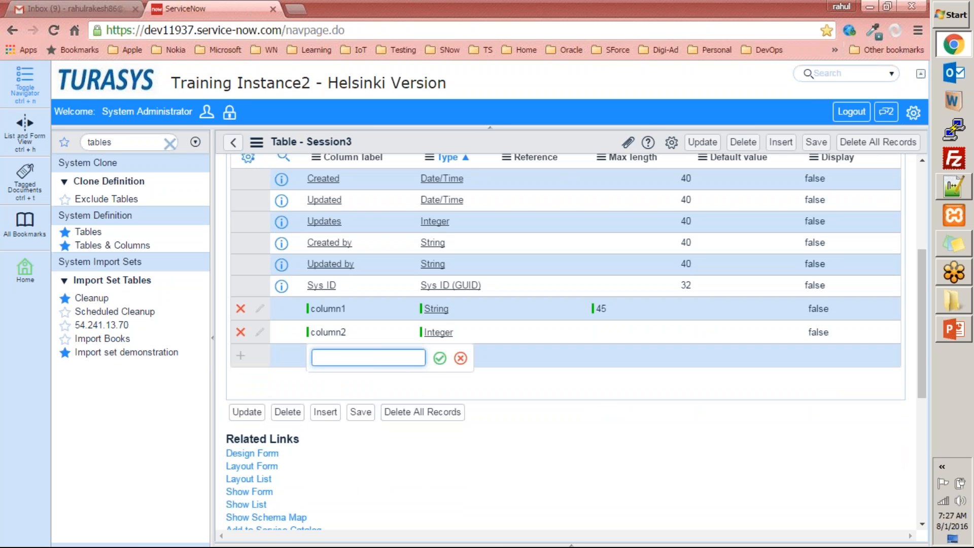
{"action": "type", "text": "username"}
{"action": "key", "text": "Tab"}
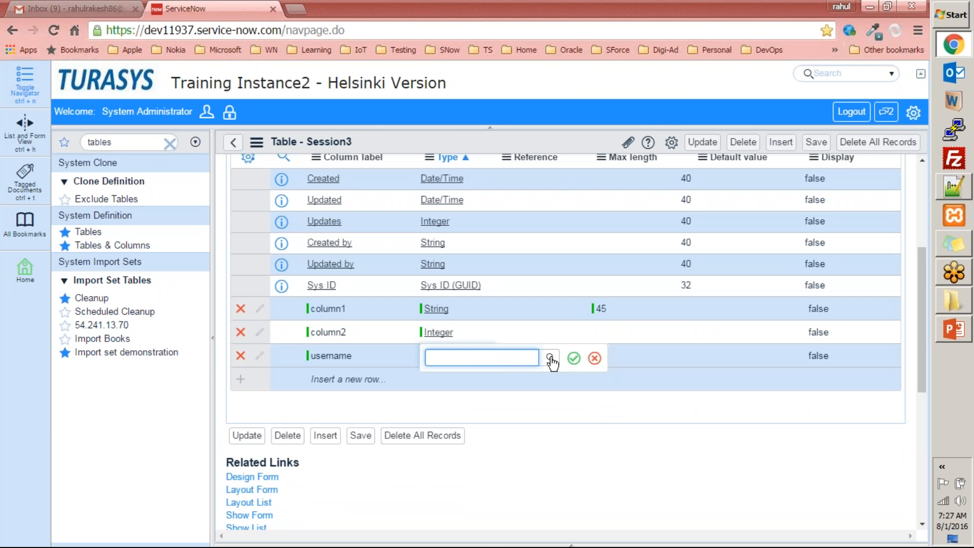
{"action": "type", "text": "e"}
{"action": "key", "text": "BackSpace"}
{"action": "type", "text": "refere"}
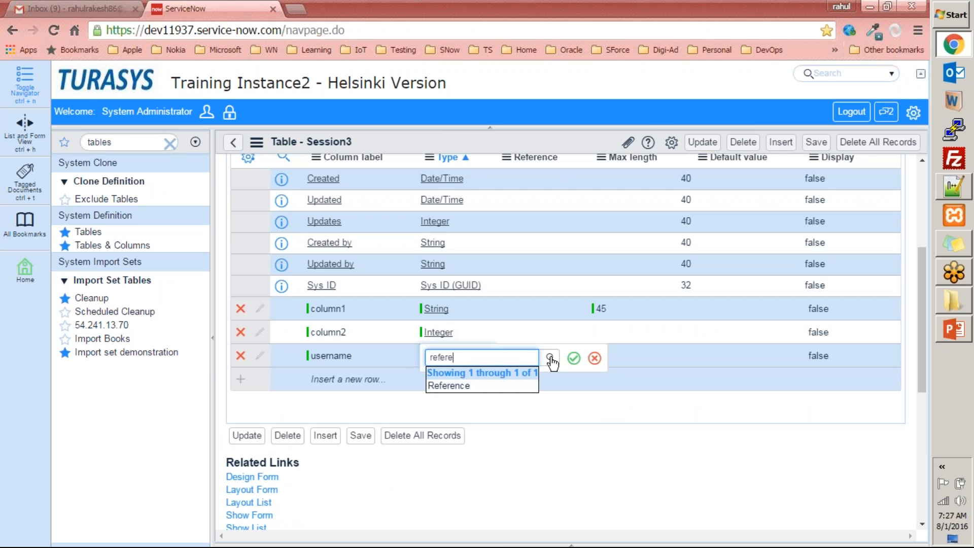
{"action": "left_click", "coordinate": [492, 389]}
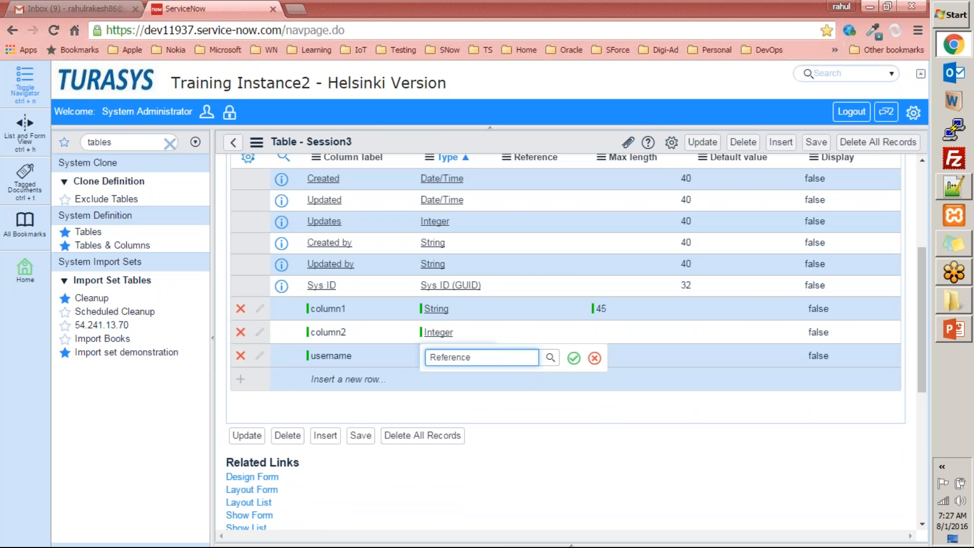
{"action": "left_click", "coordinate": [573, 359]}
{"action": "left_click", "coordinate": [544, 357]}
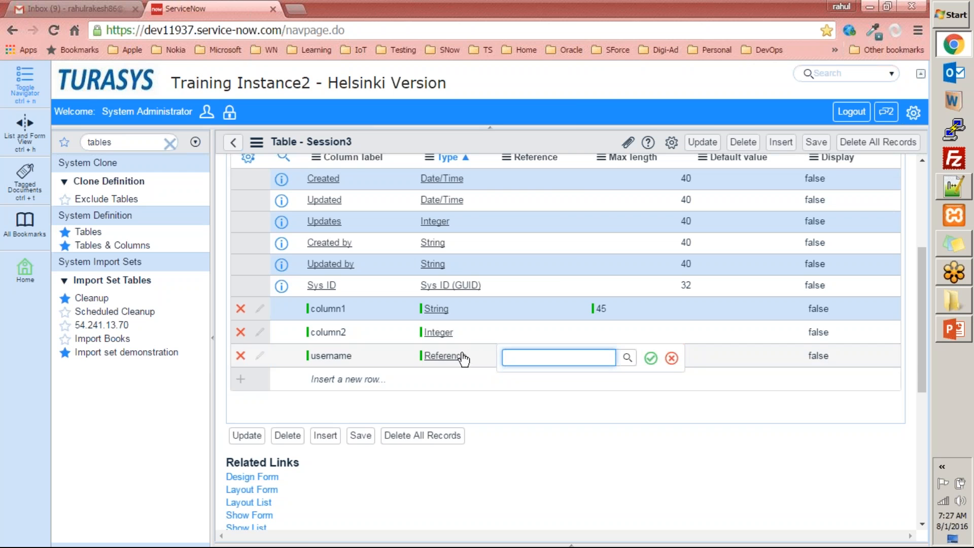
{"action": "left_click", "coordinate": [627, 358]}
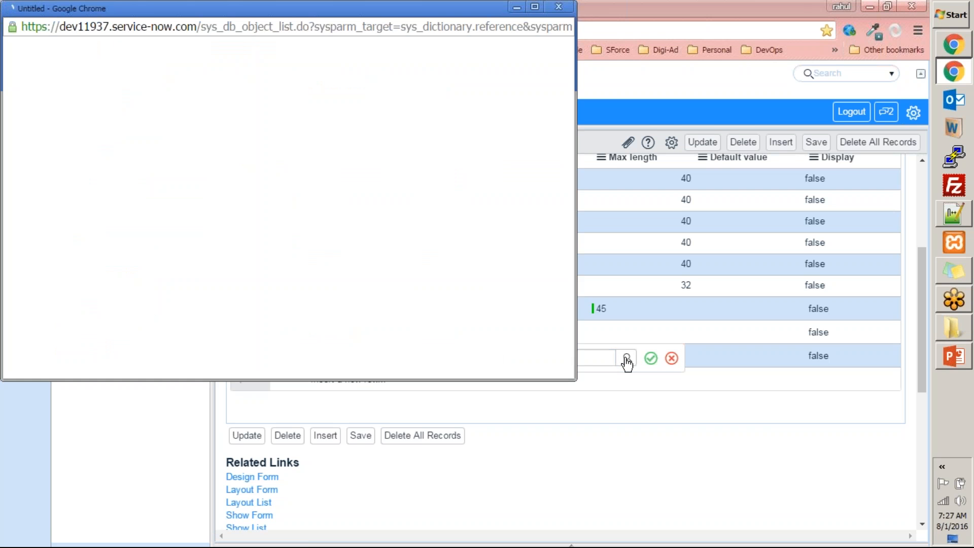
{"action": "left_click_drag", "start_coordinate": [305, 4], "coordinate": [293, 116]}
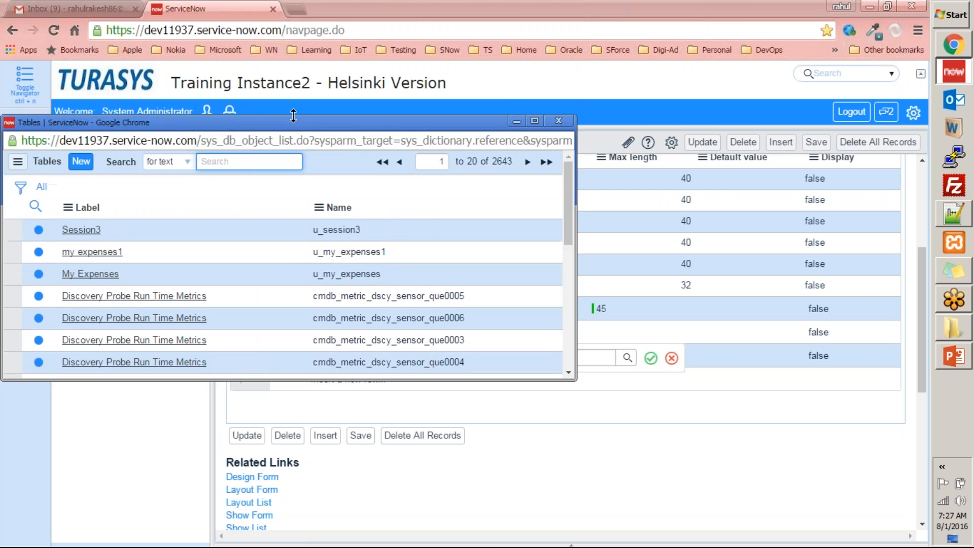
{"action": "left_click", "coordinate": [558, 120]}
{"action": "left_click", "coordinate": [568, 358]}
{"action": "type", "text": "iuser"}
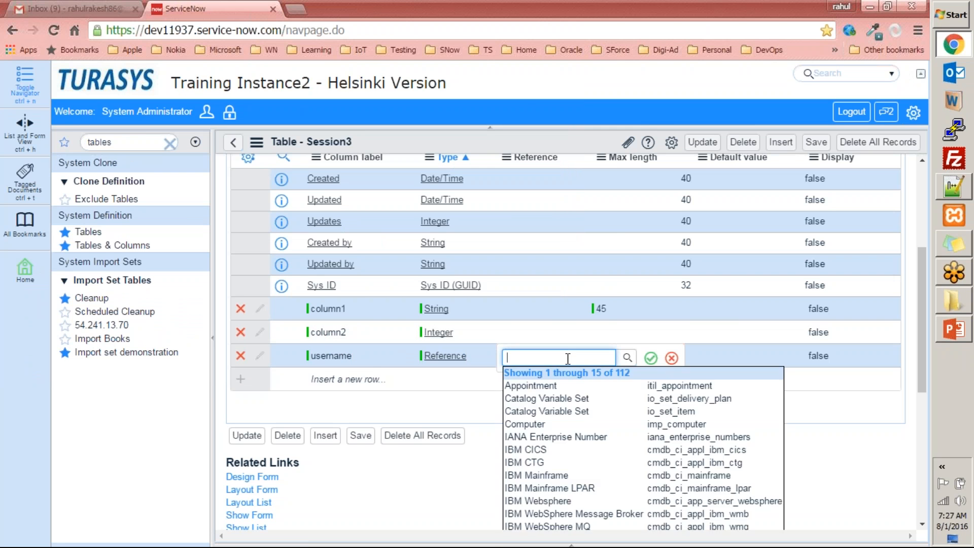
{"action": "left_click", "coordinate": [617, 399]}
{"action": "left_click", "coordinate": [651, 358]}
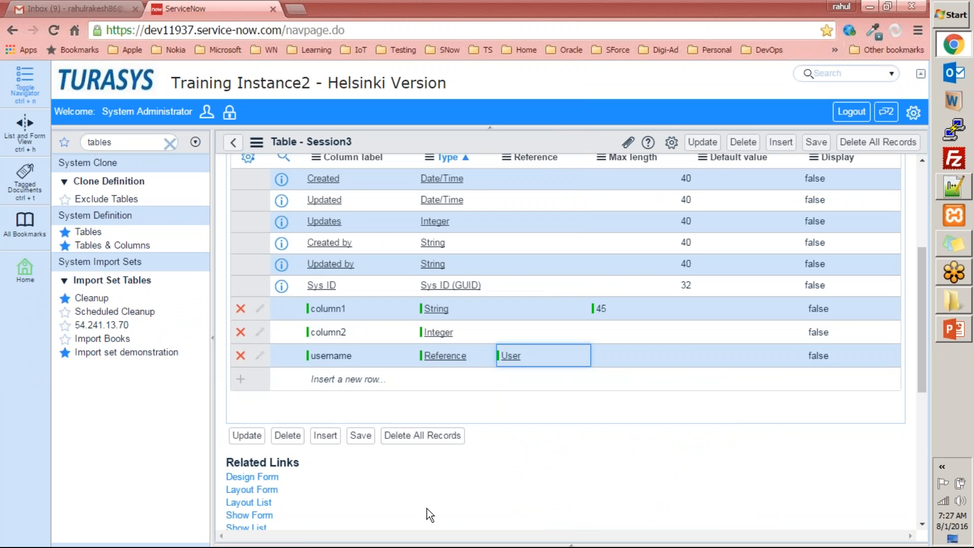
{"action": "scroll", "coordinate": [632, 400], "scroll_direction": "up", "scroll_amount": 4}
Update the Session3 table, clear the 'tables' navigator filter, and open Marketing Event's Session3s list
{"action": "left_click", "coordinate": [702, 144]}
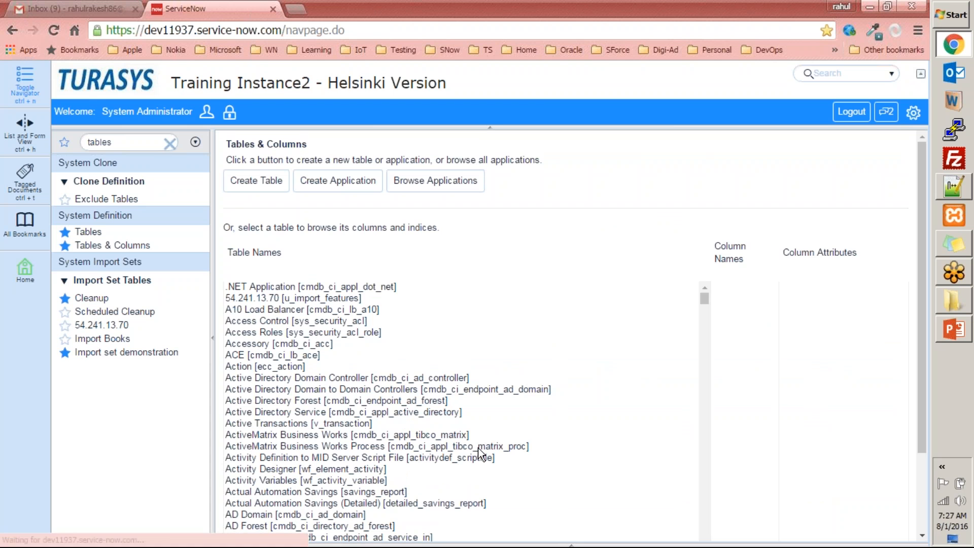
{"action": "double_click", "coordinate": [135, 144]}
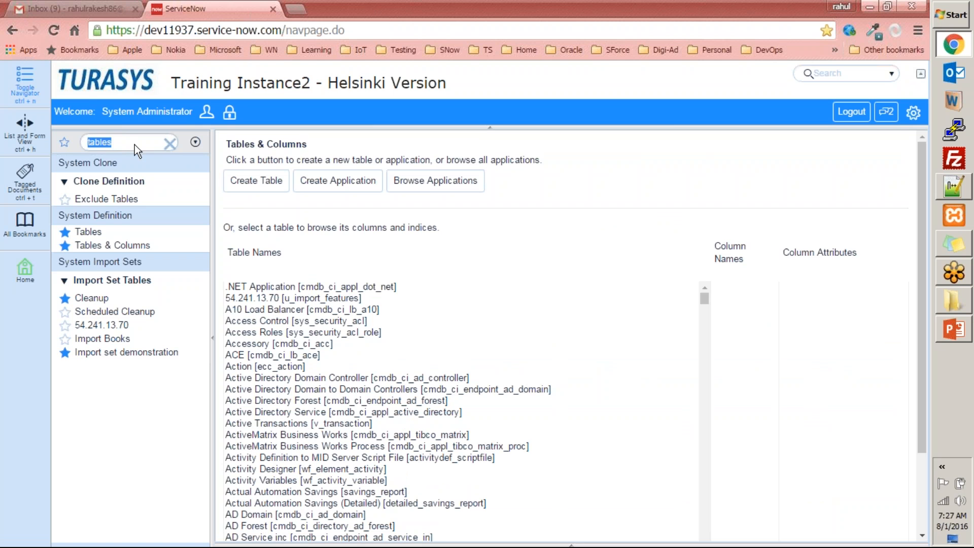
{"action": "left_click", "coordinate": [171, 144]}
{"action": "left_click", "coordinate": [171, 144]}
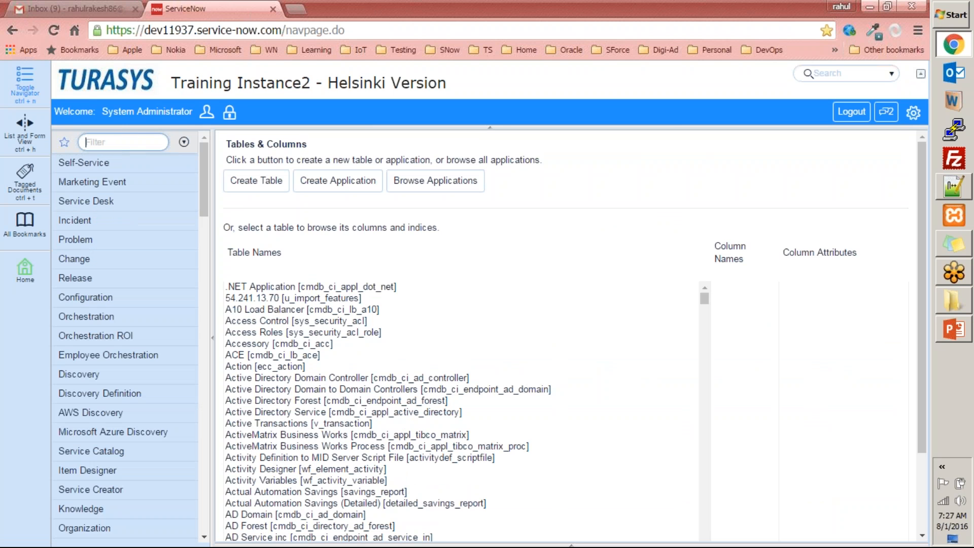
{"action": "left_click", "coordinate": [115, 181]}
{"action": "left_click", "coordinate": [97, 225]}
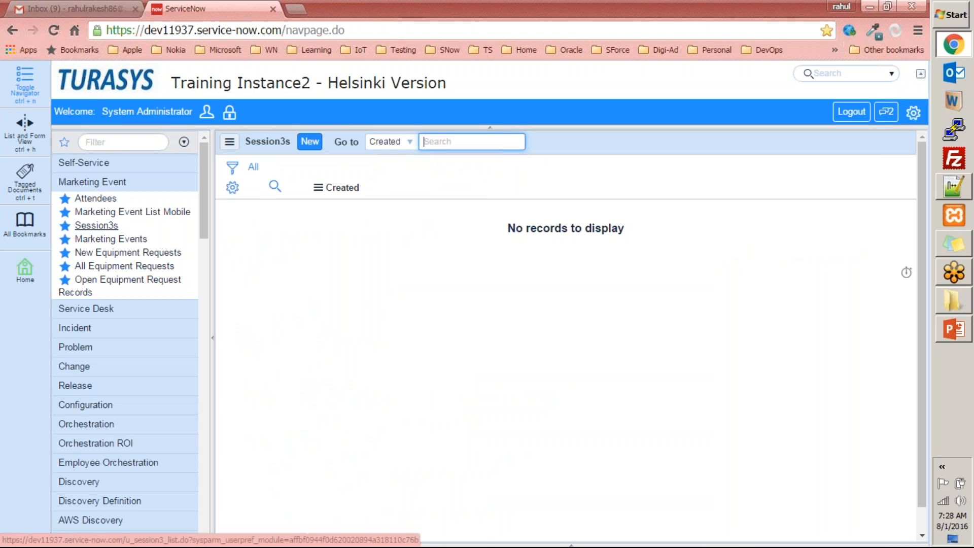
Create a Session3 record with column1 'seefsdfsd', column2 34534 and a looked-up user, then submit it
{"action": "left_click", "coordinate": [309, 142]}
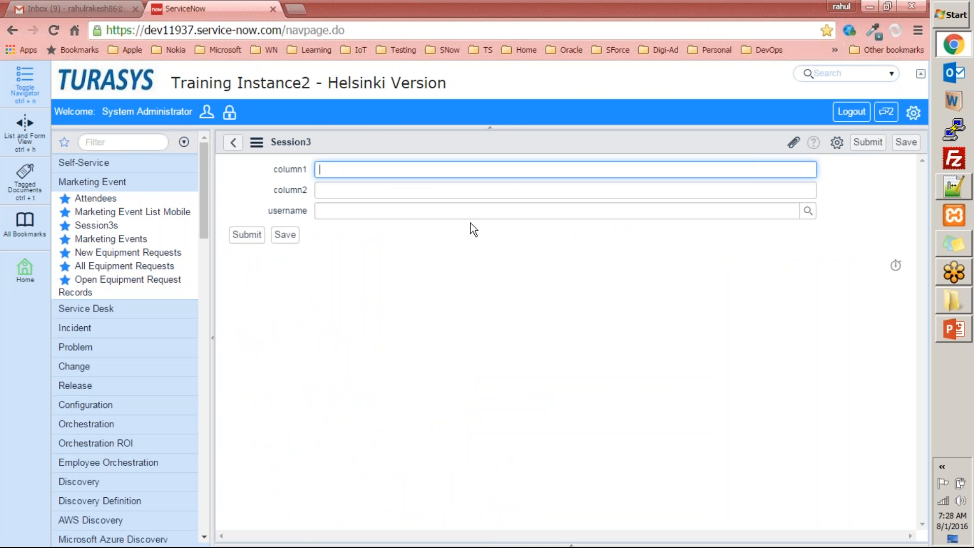
{"action": "left_click", "coordinate": [342, 193]}
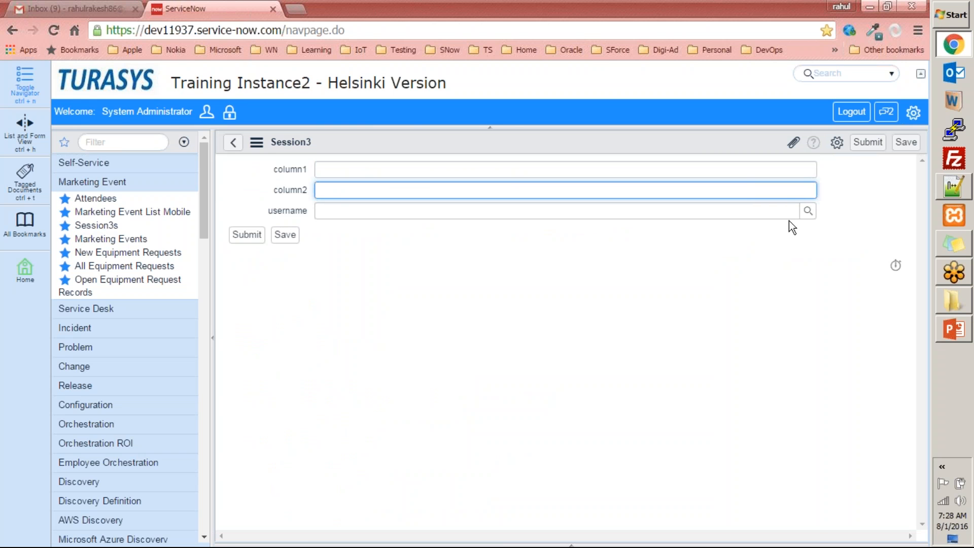
{"action": "left_click", "coordinate": [808, 211]}
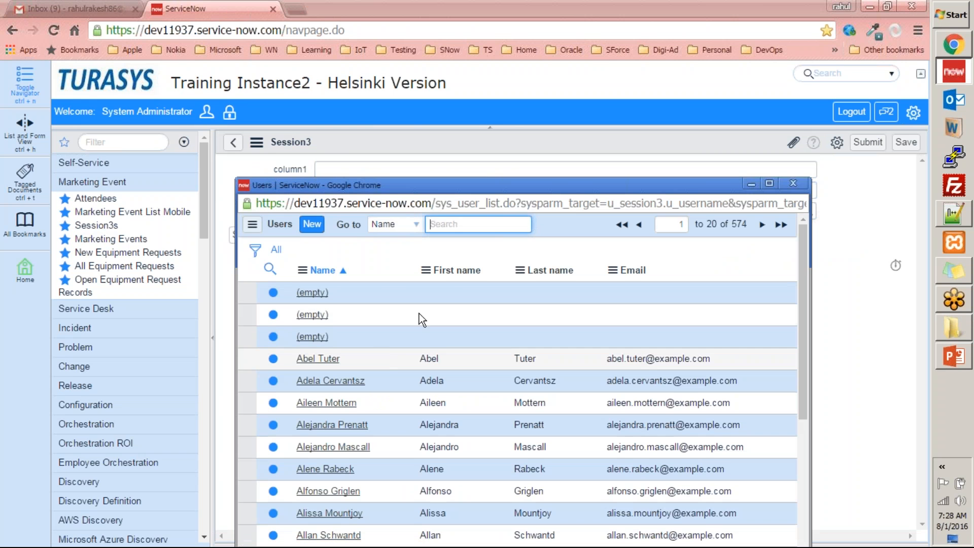
{"action": "scroll", "coordinate": [533, 333], "scroll_direction": "down", "scroll_amount": 4}
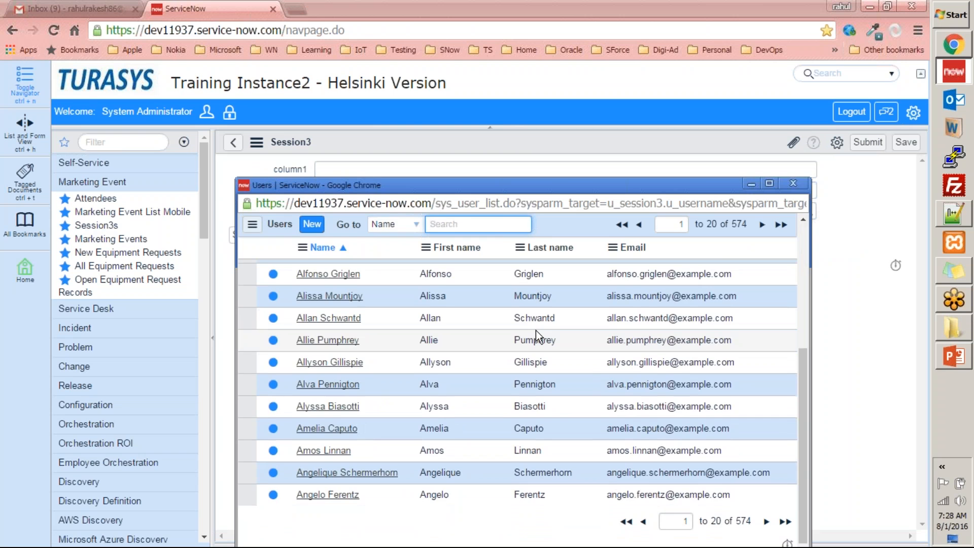
{"action": "scroll", "coordinate": [536, 331], "scroll_direction": "up", "scroll_amount": 4}
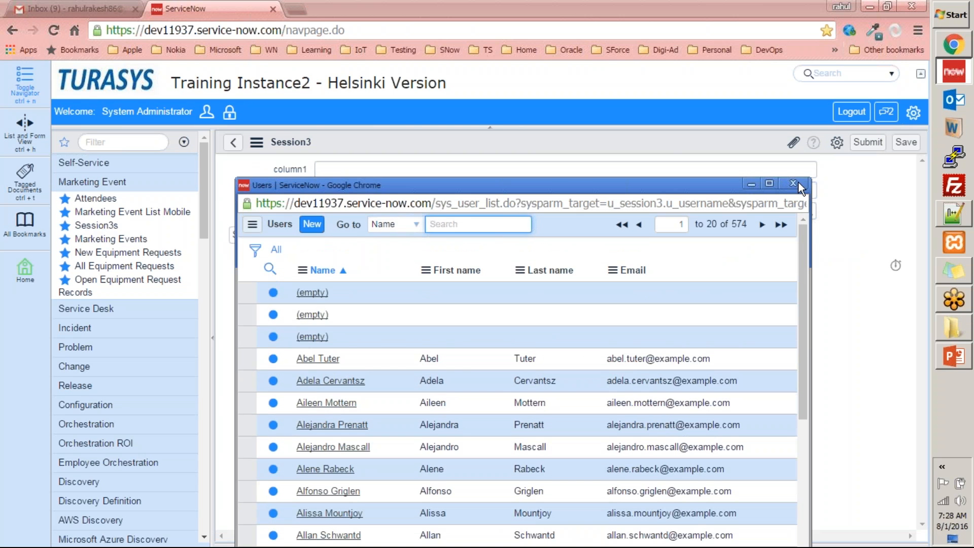
{"action": "left_click", "coordinate": [794, 183]}
{"action": "left_click", "coordinate": [359, 172]}
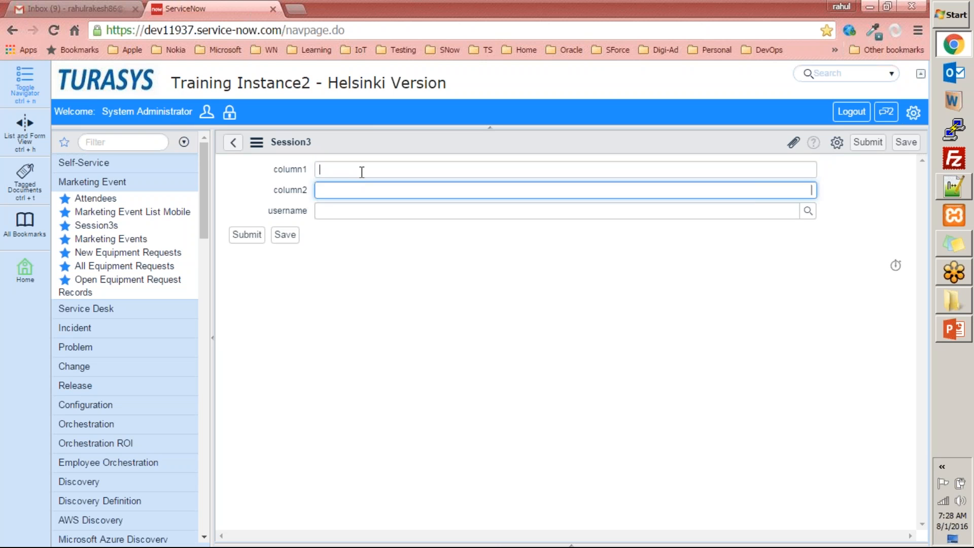
{"action": "type", "text": "seefsdfsd"}
{"action": "left_click", "coordinate": [378, 191]}
{"action": "type", "text": "34534"}
{"action": "left_click", "coordinate": [809, 210]}
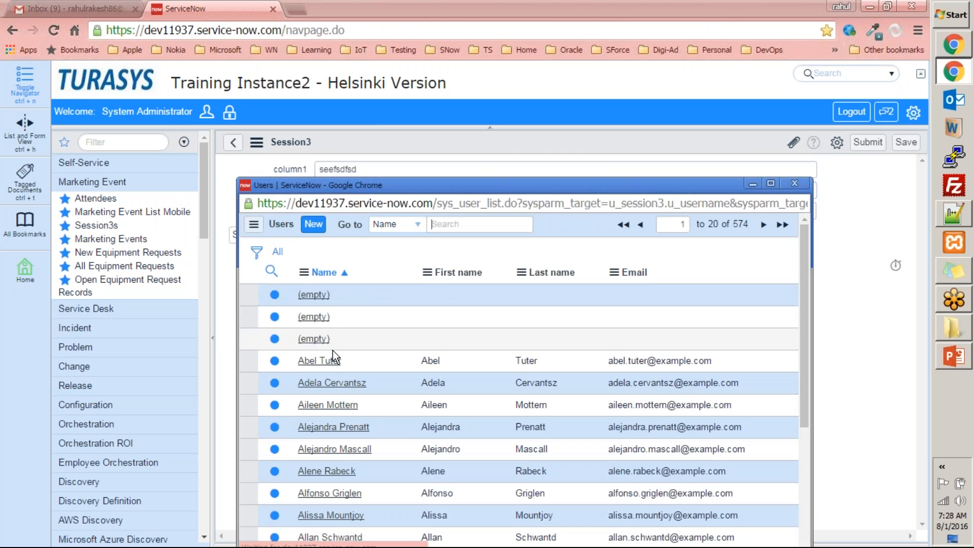
{"action": "left_click", "coordinate": [343, 379]}
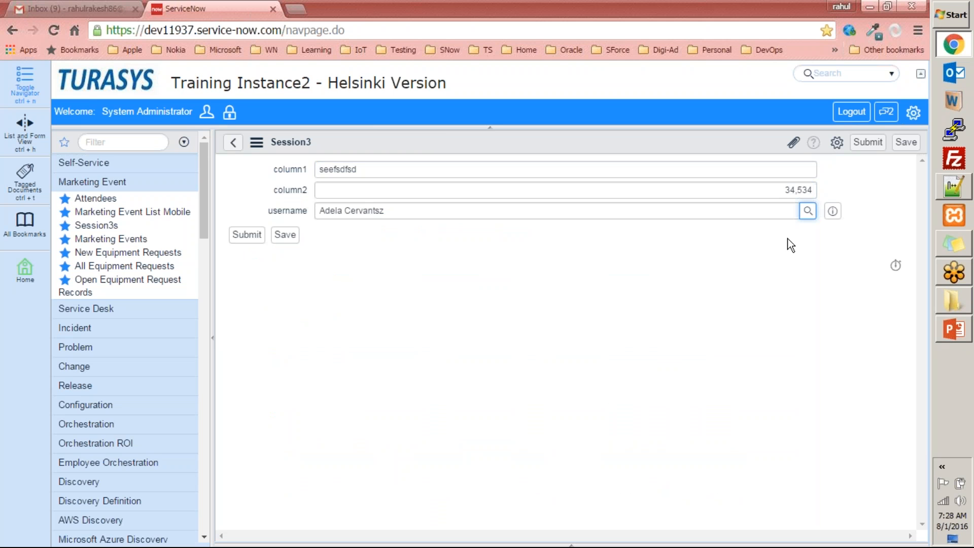
{"action": "left_click", "coordinate": [246, 236]}
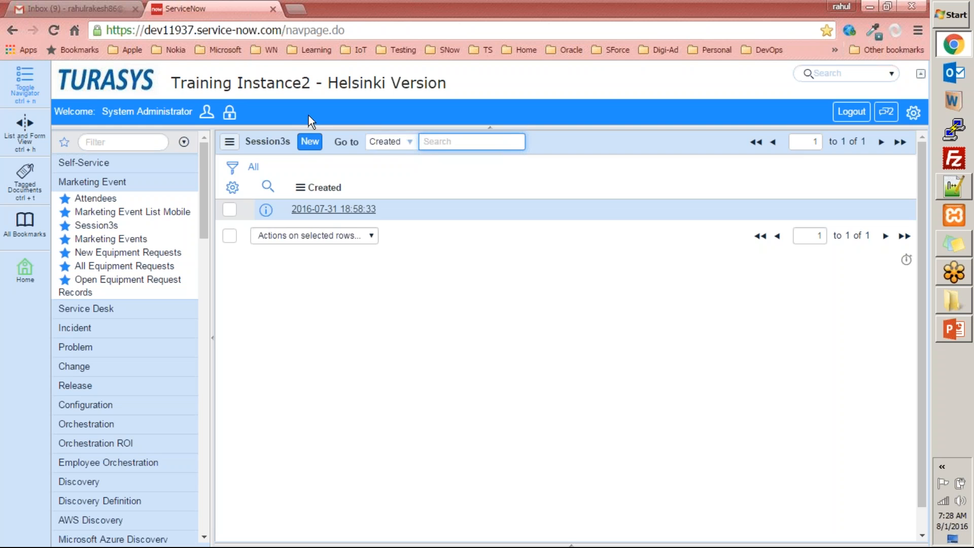
Save a new Session3 record with column1 'asdfasd', column2 'asd' and a chosen user, then return to the list
{"action": "left_click", "coordinate": [309, 141]}
{"action": "type", "text": "asdfasd"}
{"action": "left_click", "coordinate": [370, 189]}
{"action": "type", "text": "asd"}
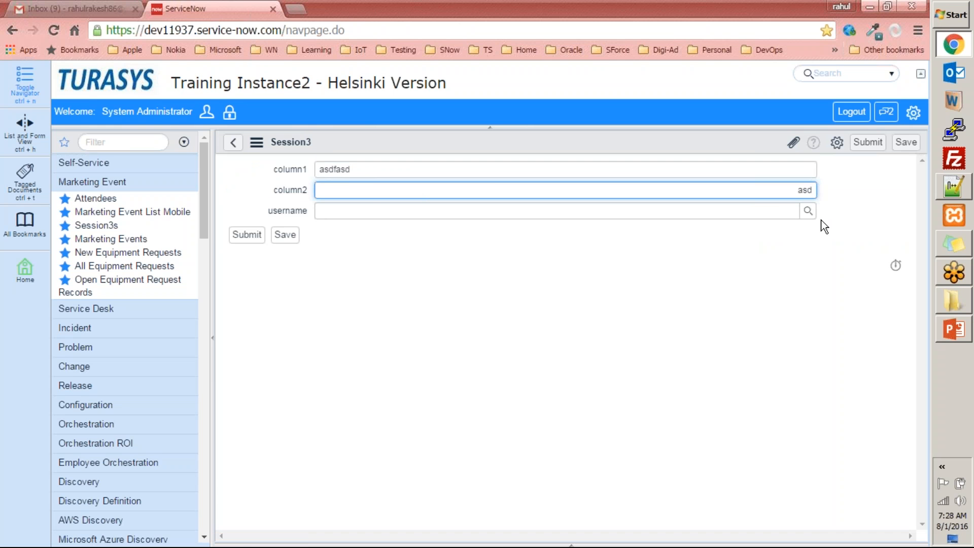
{"action": "left_click", "coordinate": [809, 211]}
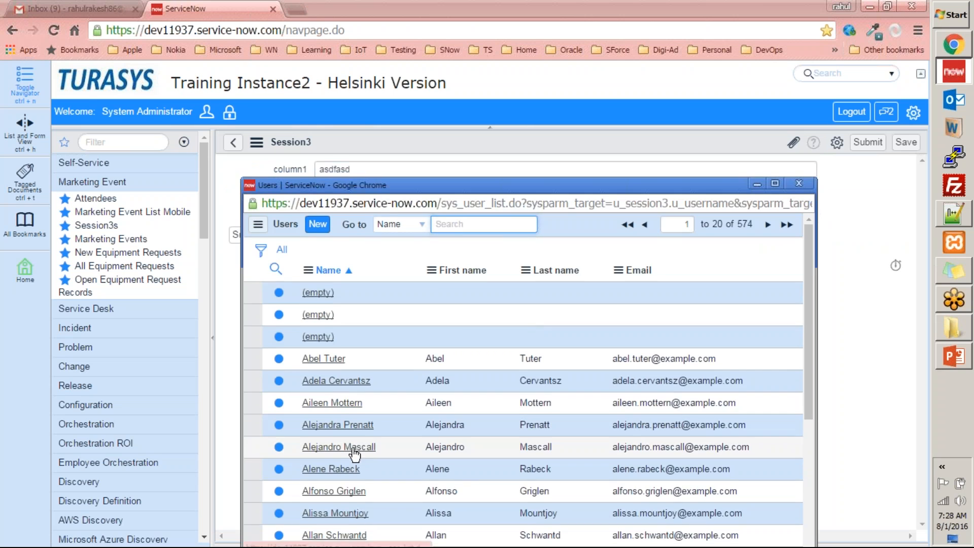
{"action": "left_click", "coordinate": [355, 452]}
{"action": "left_click", "coordinate": [285, 234]}
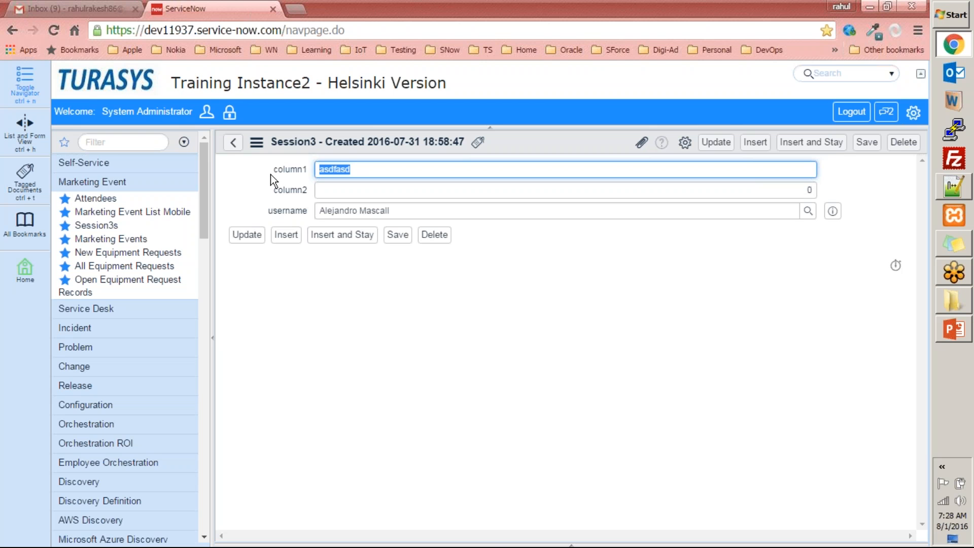
{"action": "left_click", "coordinate": [235, 149]}
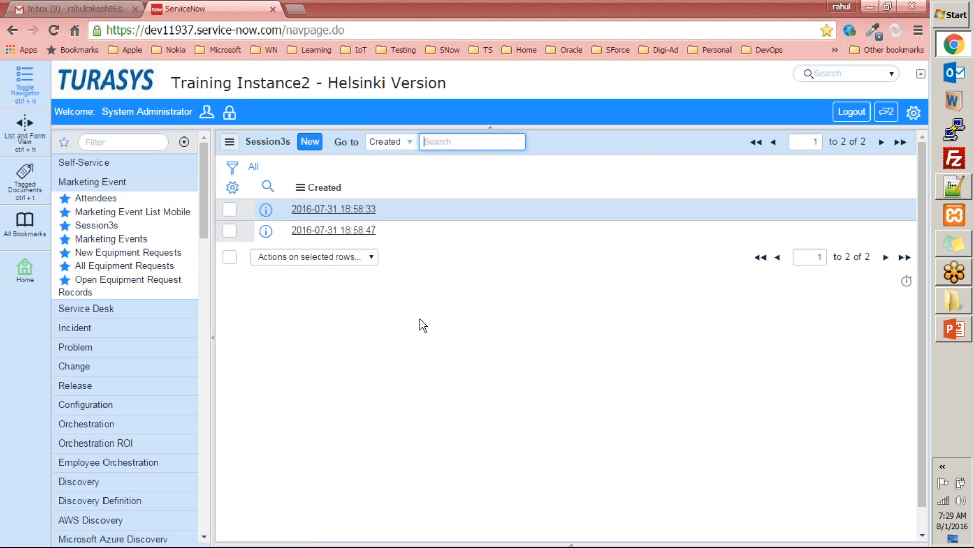
View the first Session3 record, return to the list, and filter the navigator by 'tables'
{"action": "left_click", "coordinate": [350, 210]}
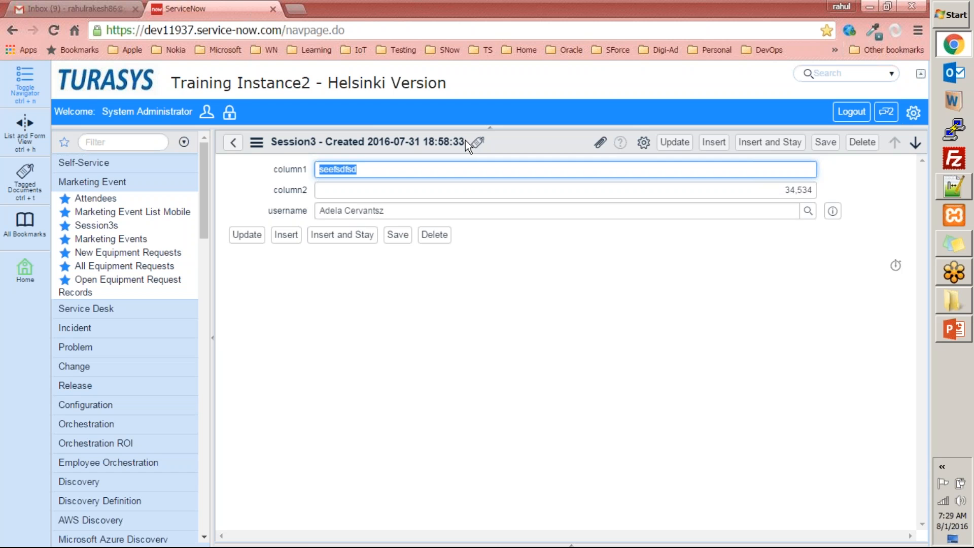
{"action": "left_click", "coordinate": [233, 143]}
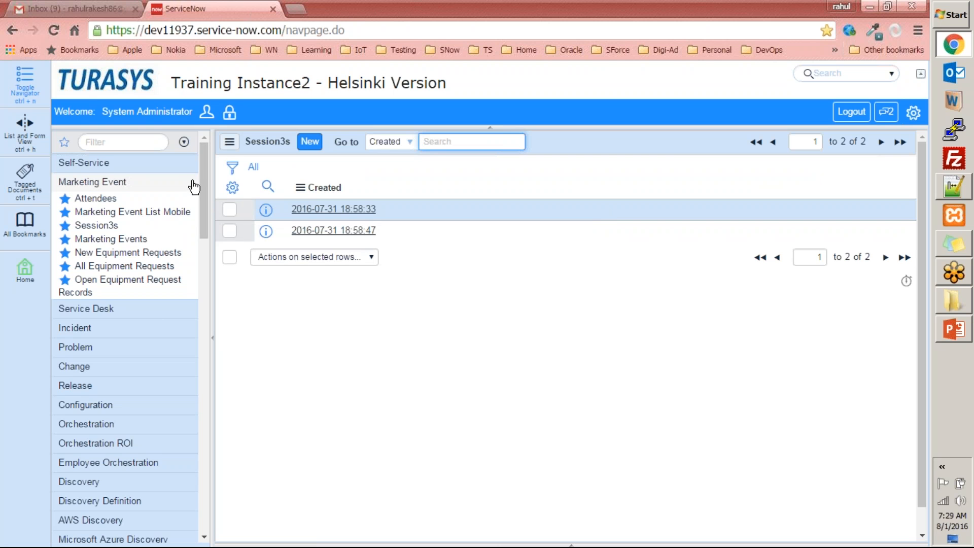
{"action": "left_click_drag", "start_coordinate": [205, 177], "coordinate": [214, 117]}
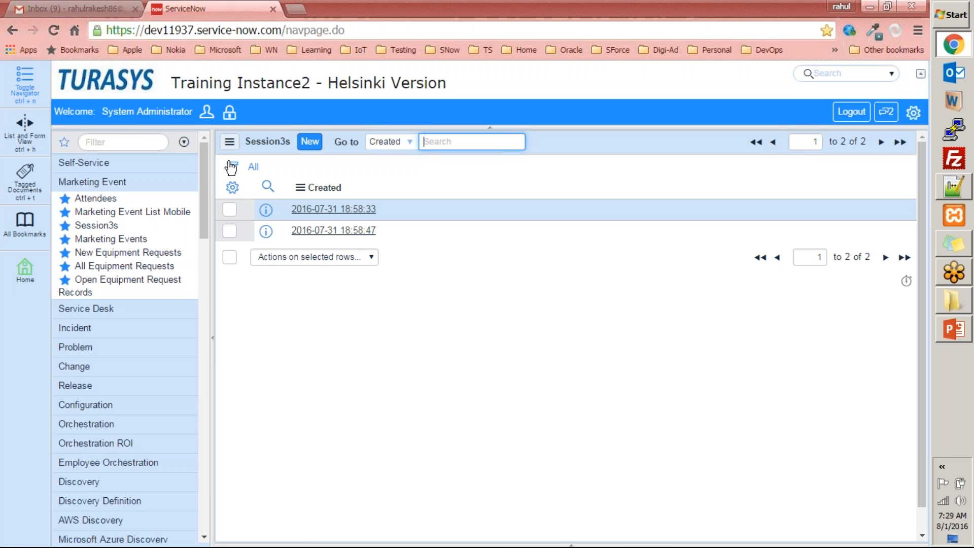
{"action": "left_click_drag", "start_coordinate": [206, 175], "coordinate": [201, 86]}
{"action": "left_click_drag", "start_coordinate": [205, 162], "coordinate": [191, 144]}
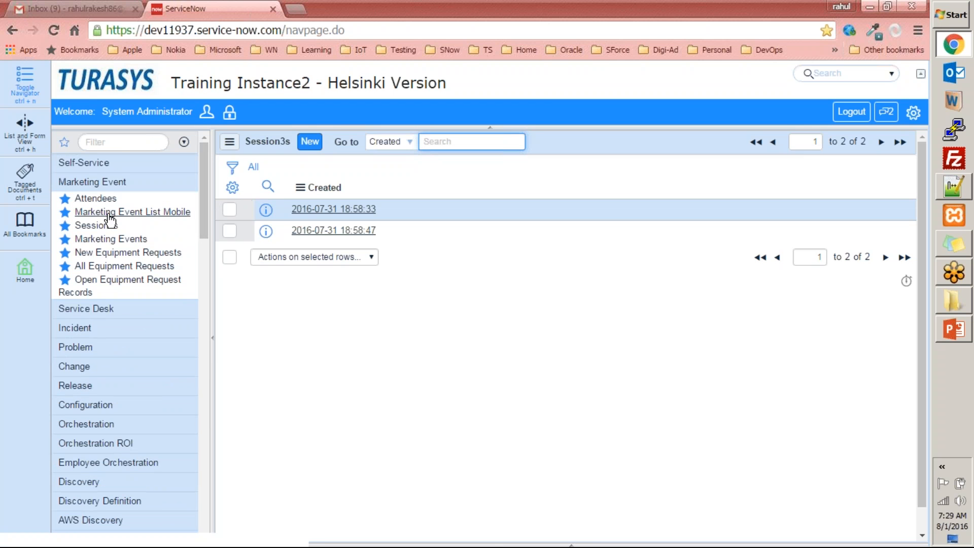
{"action": "left_click", "coordinate": [121, 144]}
{"action": "type", "text": "tables"}
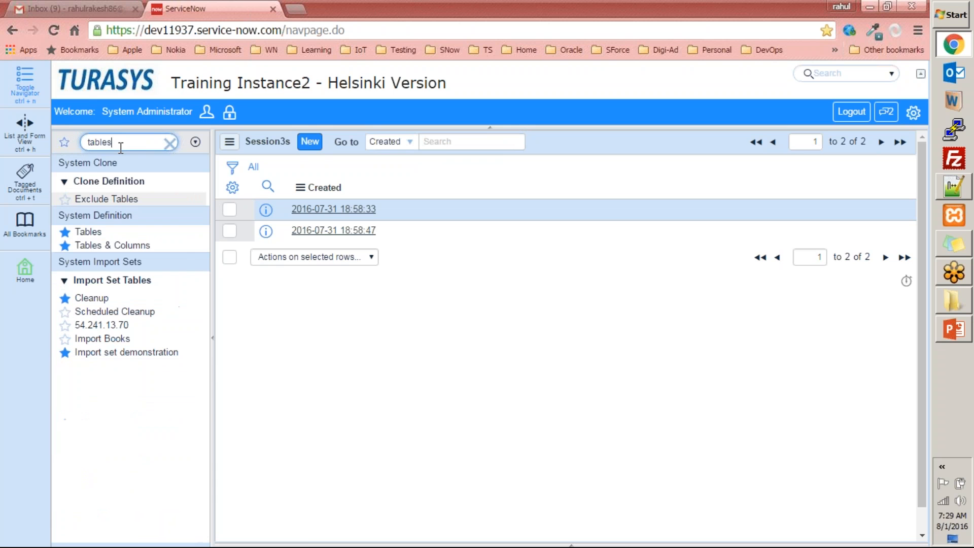
Open Session3 [u_session3] from Tables & Columns and scroll to its column1, column2 and username columns
{"action": "left_click", "coordinate": [84, 246]}
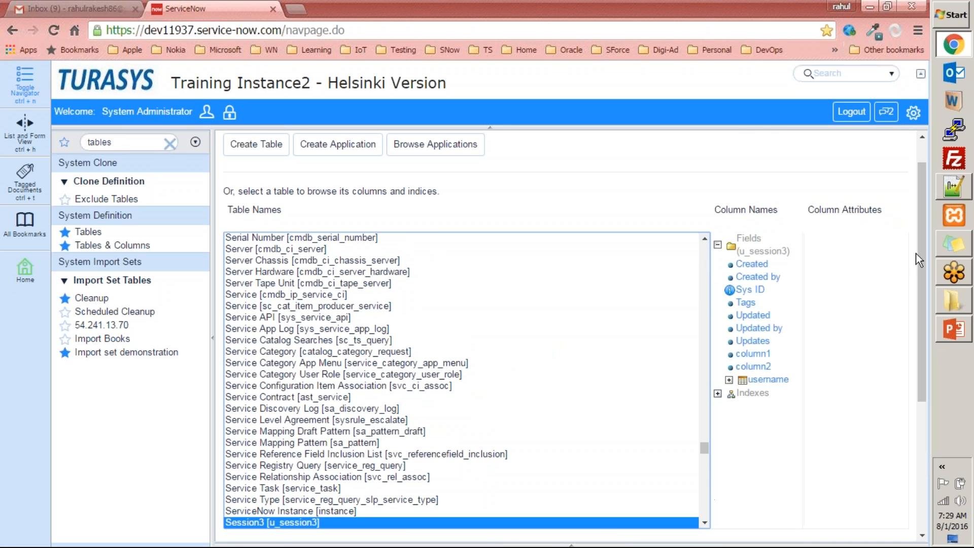
{"action": "left_click_drag", "start_coordinate": [921, 252], "coordinate": [921, 358]}
{"action": "left_click", "coordinate": [250, 369]}
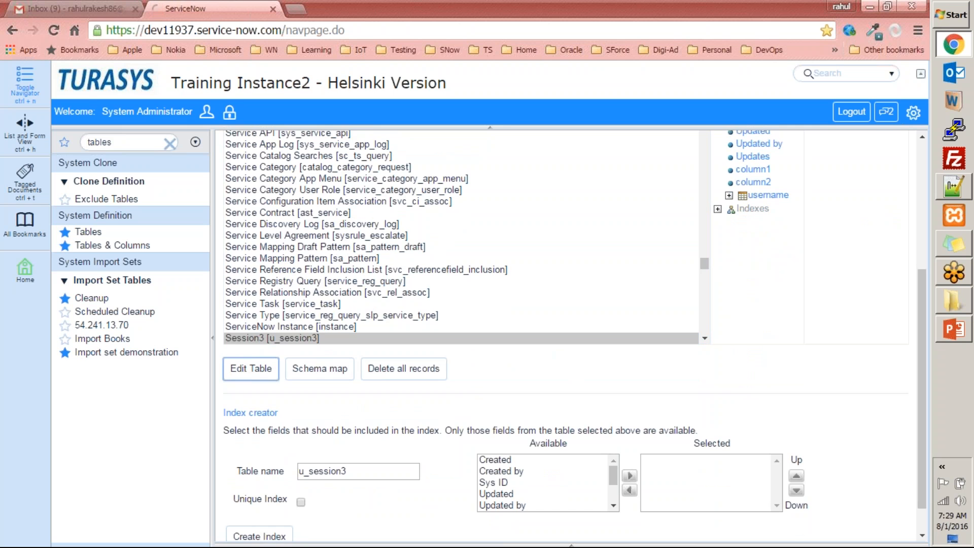
{"action": "scroll", "coordinate": [406, 375], "scroll_direction": "down", "scroll_amount": 5}
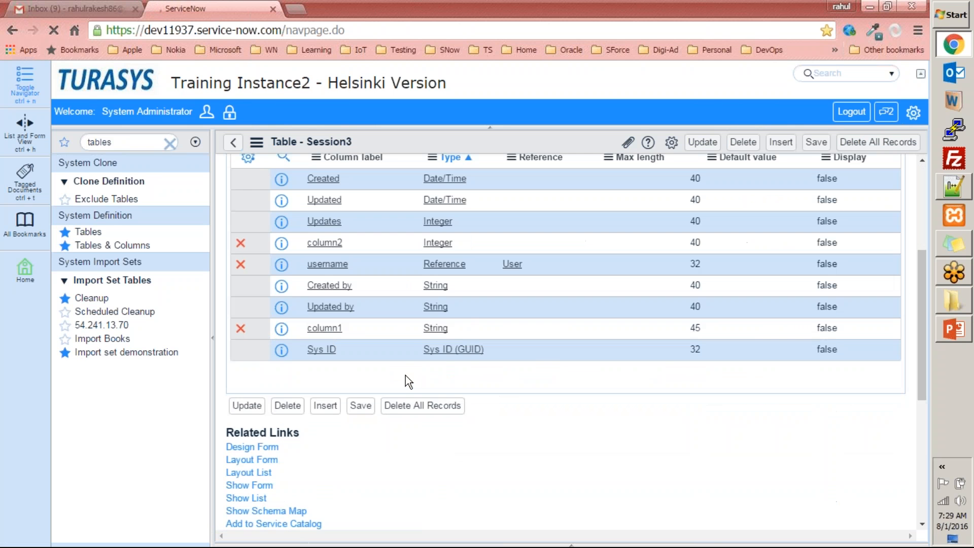
Insert a new column row labelled column3, correcting the mistyped 'column2'
{"action": "left_click", "coordinate": [321, 372]}
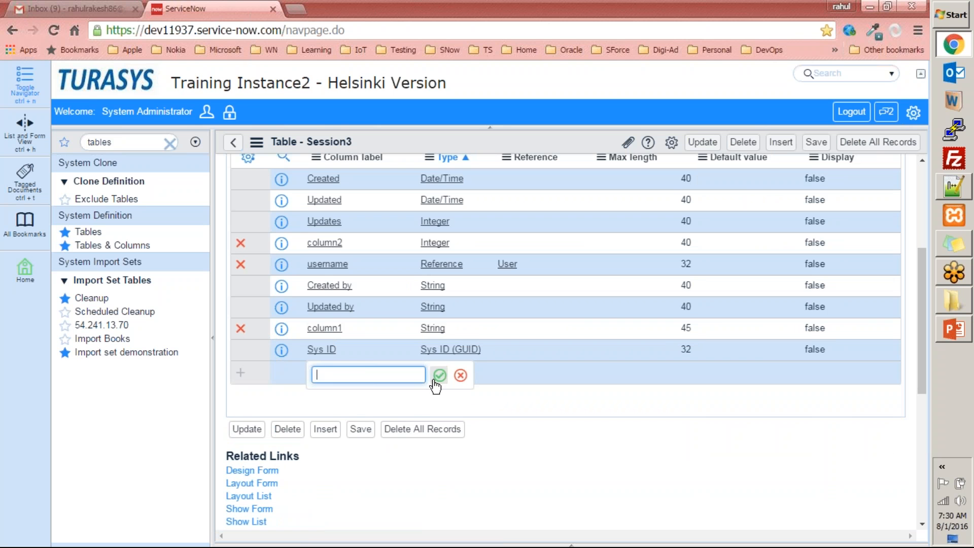
{"action": "type", "text": "column2"}
{"action": "key", "text": "BackSpace"}
{"action": "type", "text": "3"}
{"action": "left_click", "coordinate": [440, 379]}
Browse the field types list for column3 and close it without choosing a type
{"action": "left_click", "coordinate": [455, 373]}
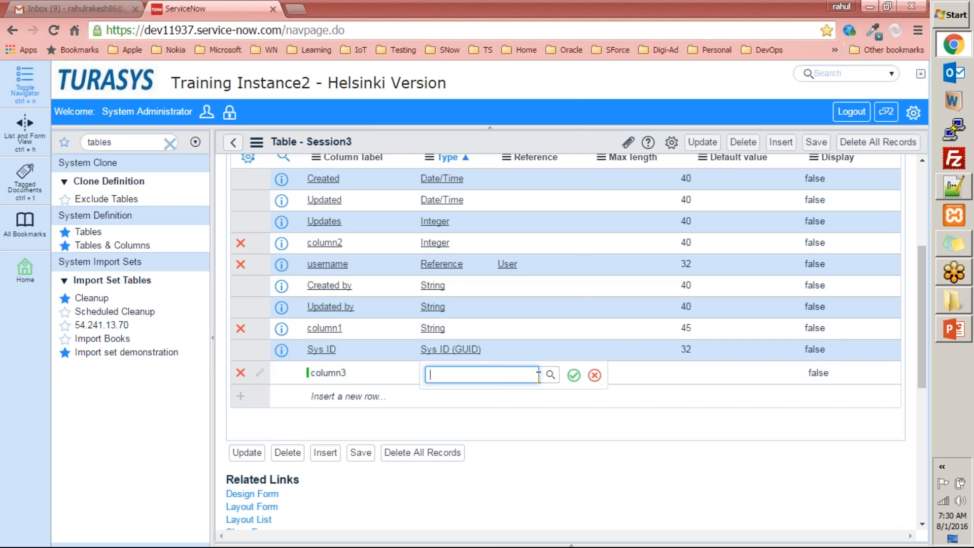
{"action": "left_click", "coordinate": [554, 376]}
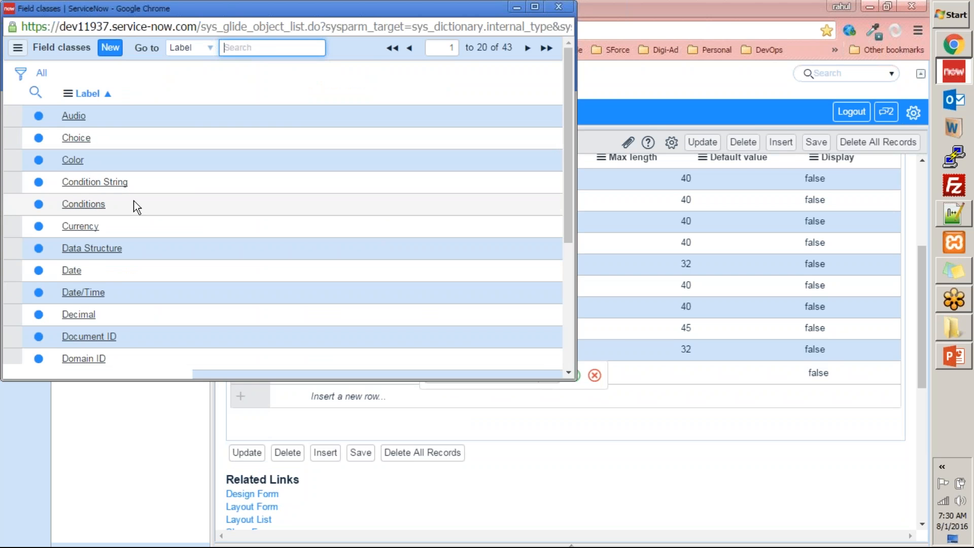
{"action": "scroll", "coordinate": [99, 251], "scroll_direction": "down", "scroll_amount": 3}
{"action": "scroll", "coordinate": [525, 70], "scroll_direction": "up", "scroll_amount": 3}
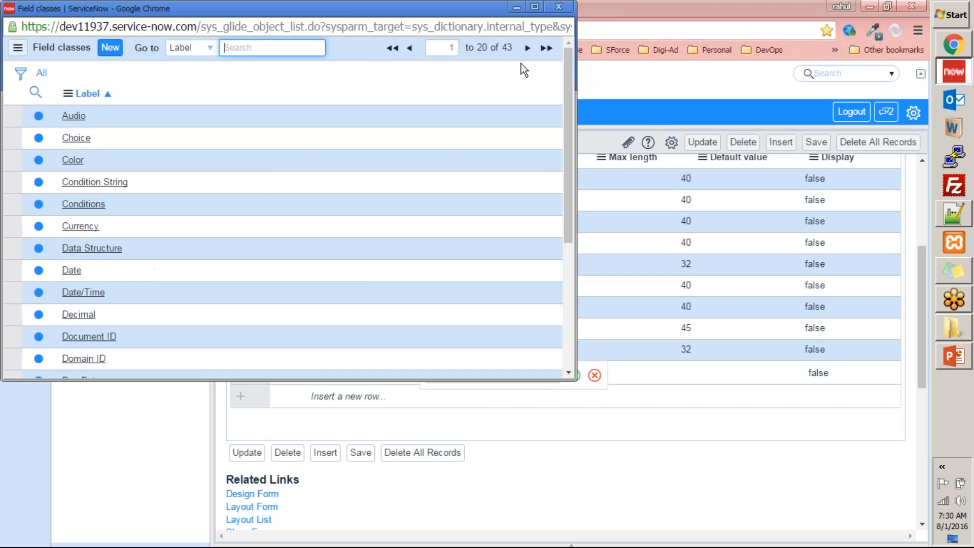
{"action": "scroll", "coordinate": [126, 126], "scroll_direction": "down", "scroll_amount": 3}
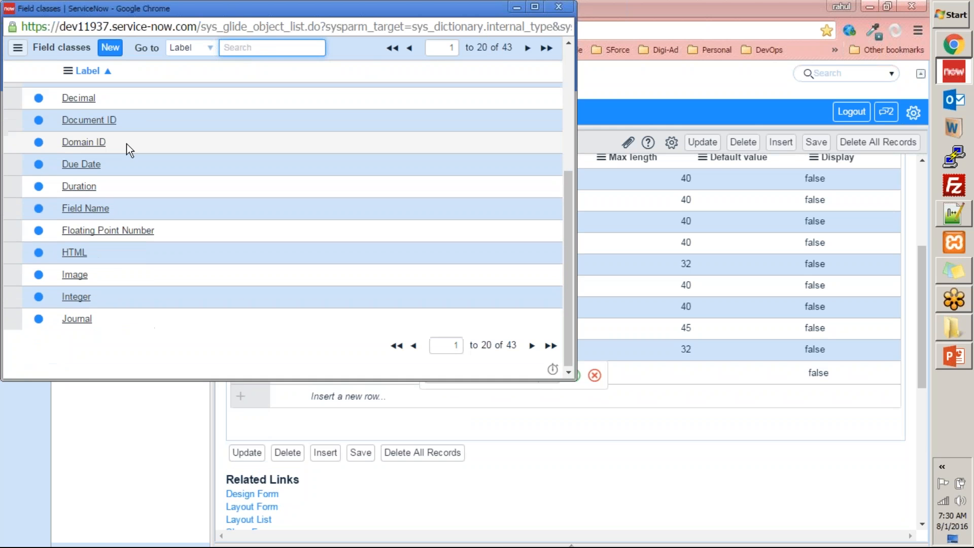
{"action": "scroll", "coordinate": [192, 355], "scroll_direction": "up", "scroll_amount": 3}
{"action": "left_click_drag", "start_coordinate": [174, 10], "coordinate": [275, 123]}
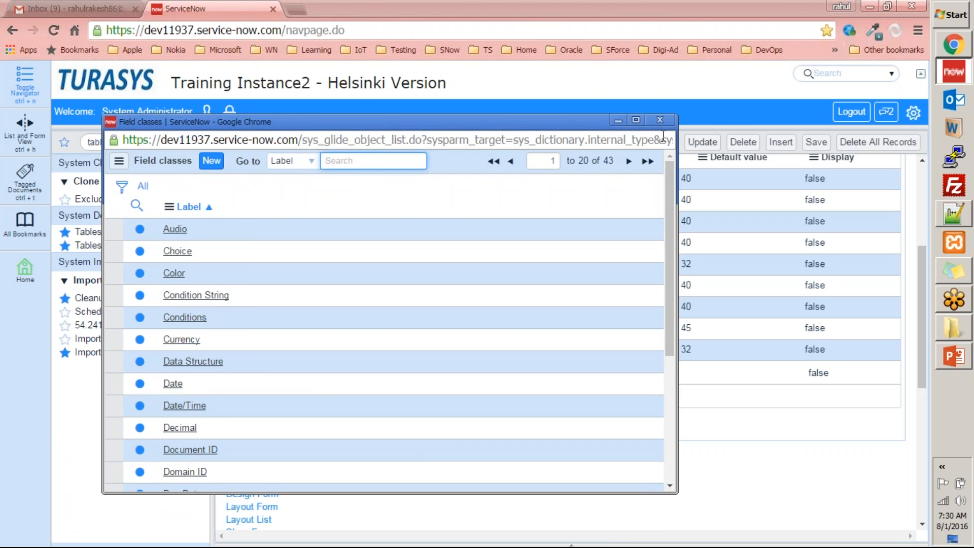
{"action": "left_click", "coordinate": [660, 120]}
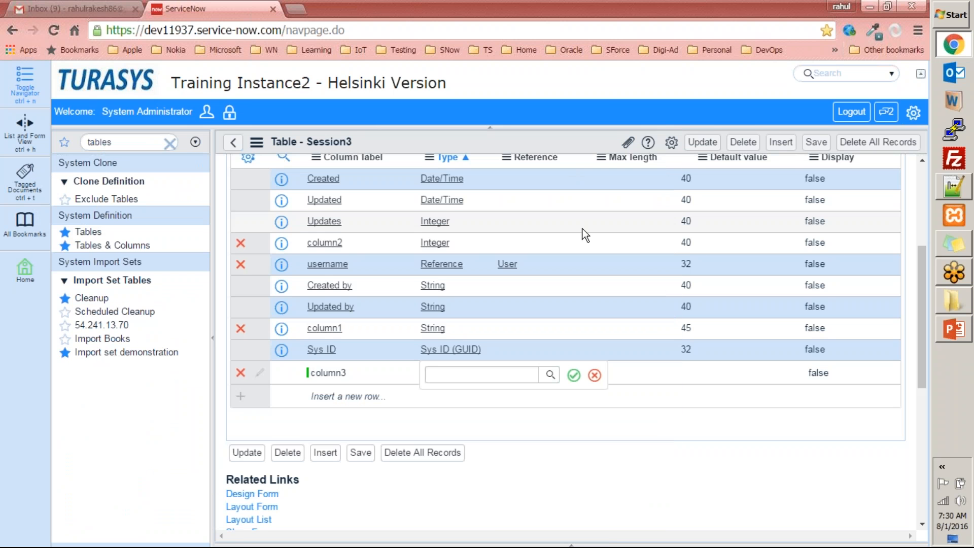